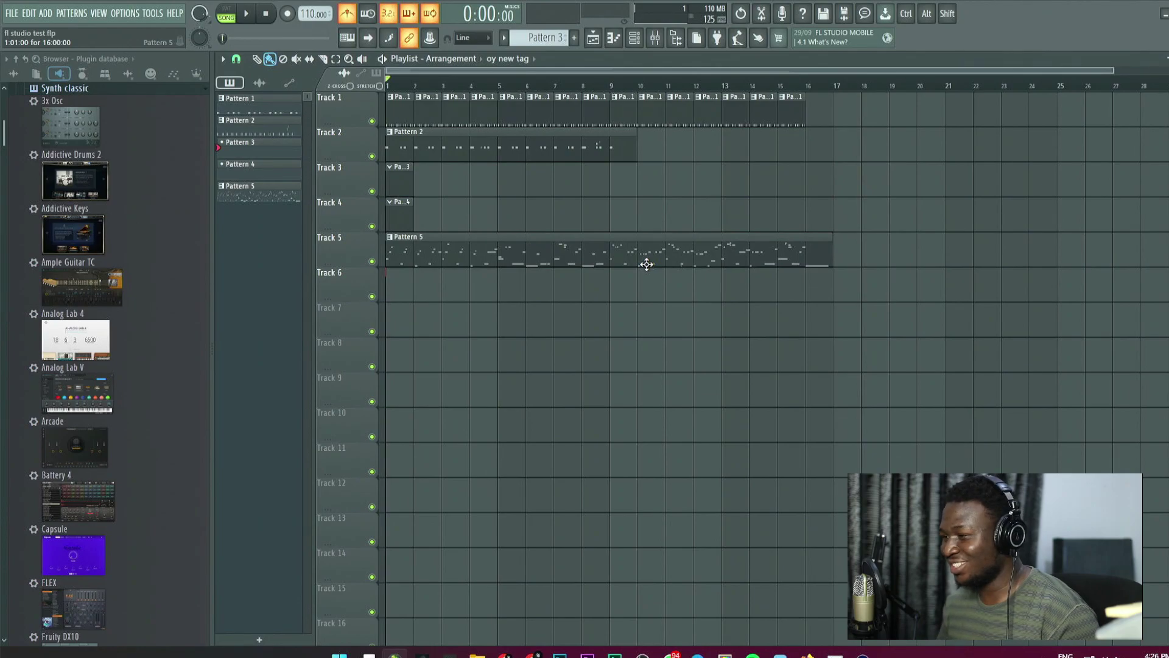
Delete the Fruity Limiter from slot 10 of the mixer's Master track.
{"action": "key", "text": "space"}
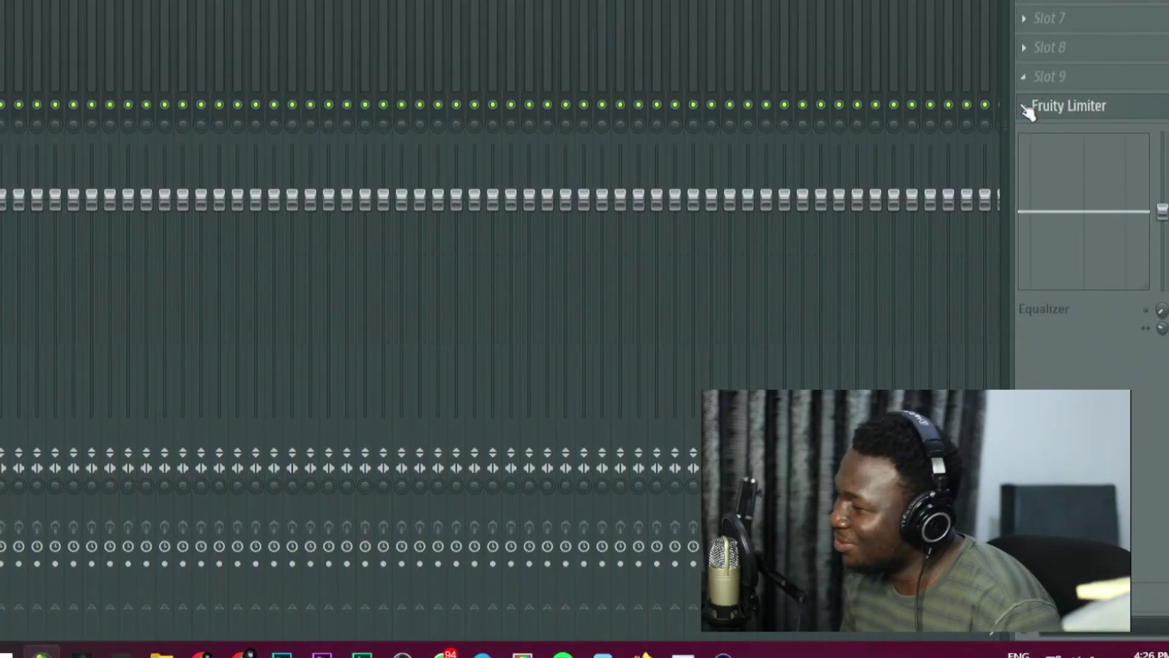
{"action": "left_click", "coordinate": [1022, 106]}
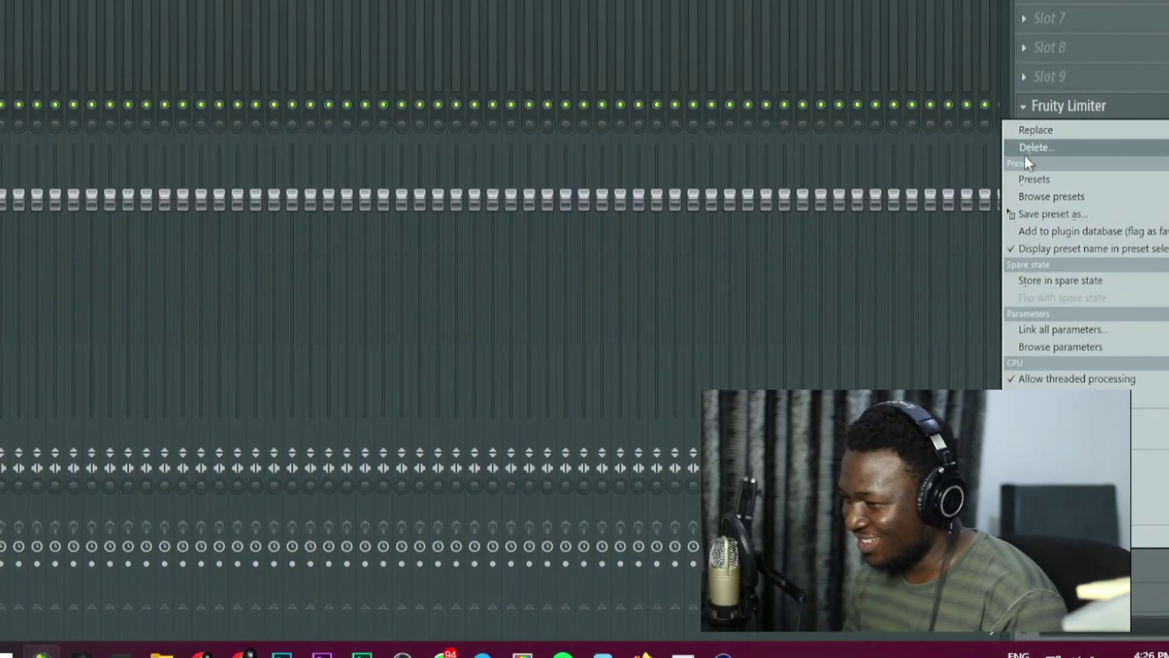
{"action": "left_click", "coordinate": [1029, 149]}
{"action": "key", "text": "Return"}
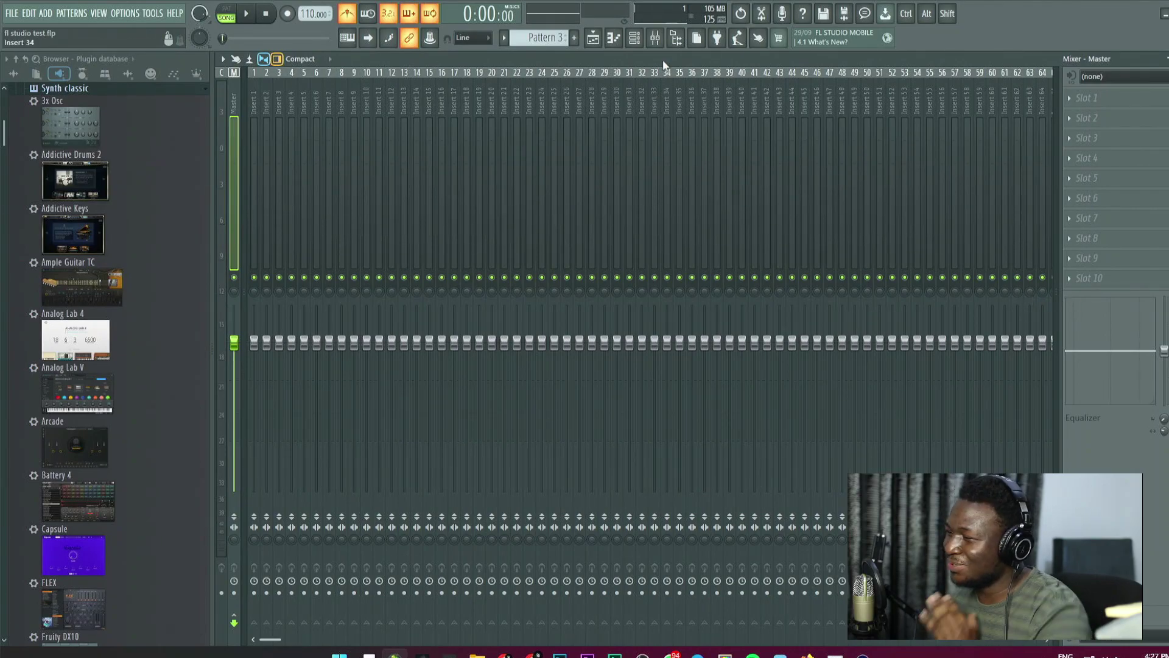
Open Pattern 1 from the playlist in the channel rack and listen to it on its own.
{"action": "left_click", "coordinate": [637, 40]}
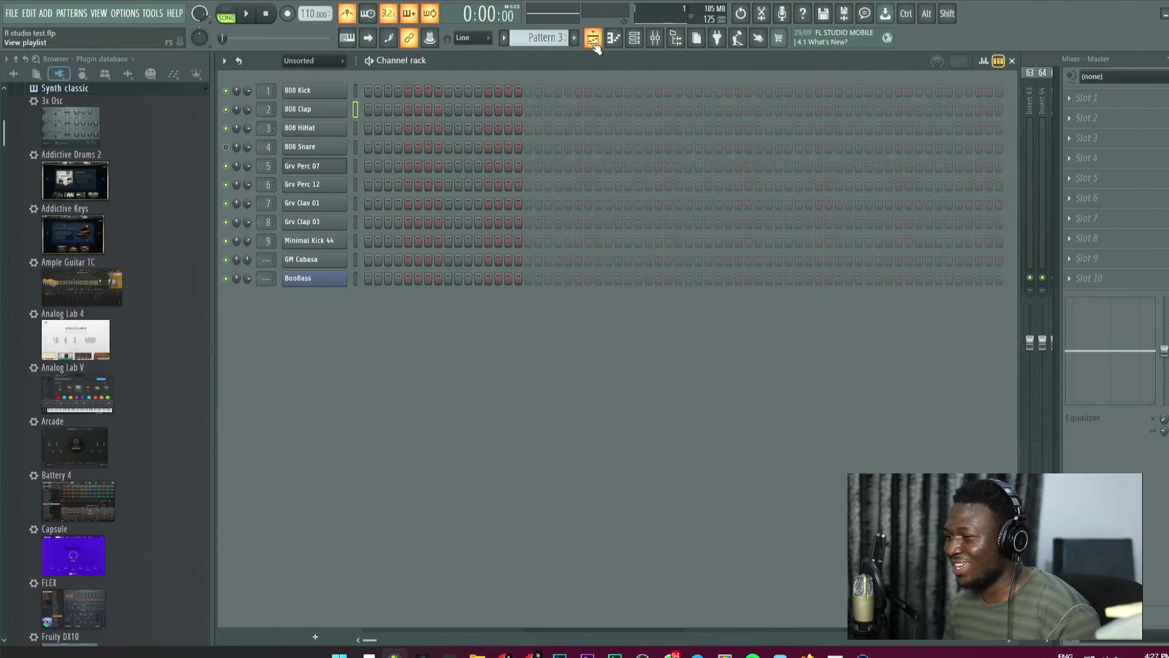
{"action": "left_click", "coordinate": [593, 39]}
{"action": "left_click", "coordinate": [427, 111]}
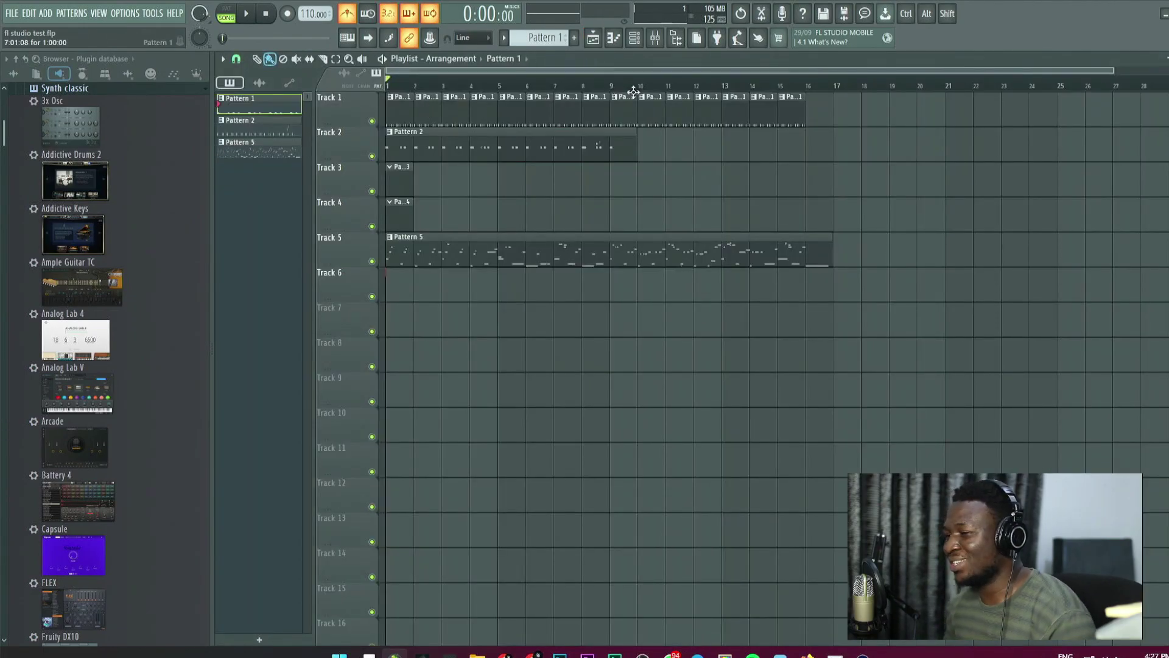
{"action": "left_click", "coordinate": [635, 37]}
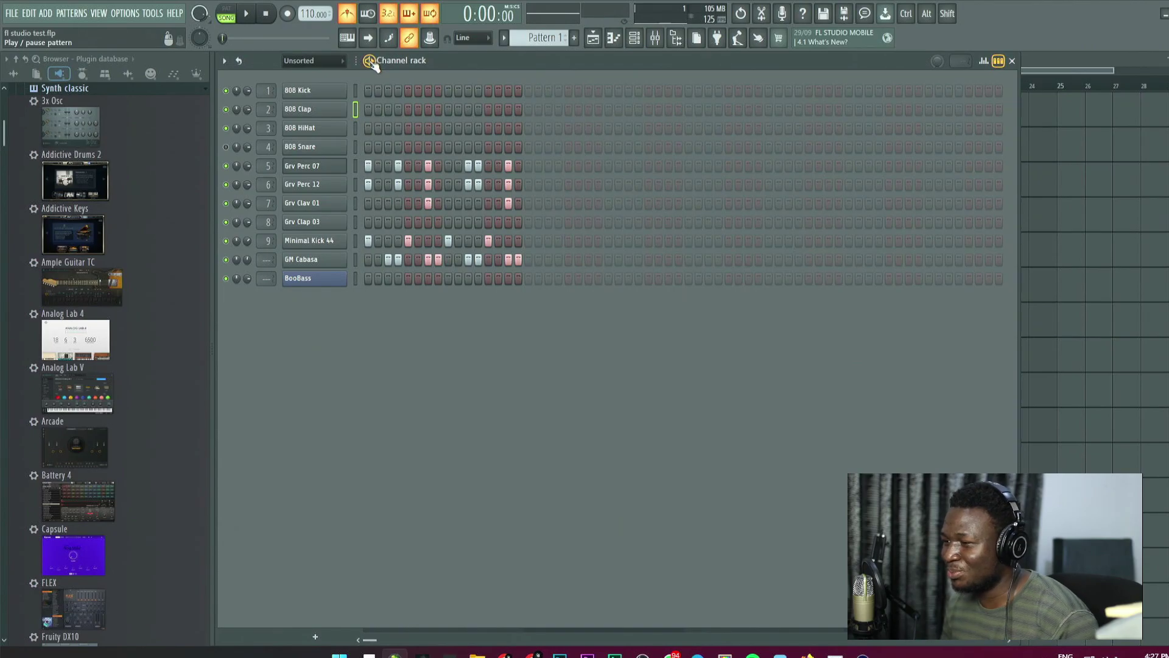
{"action": "key", "text": "space"}
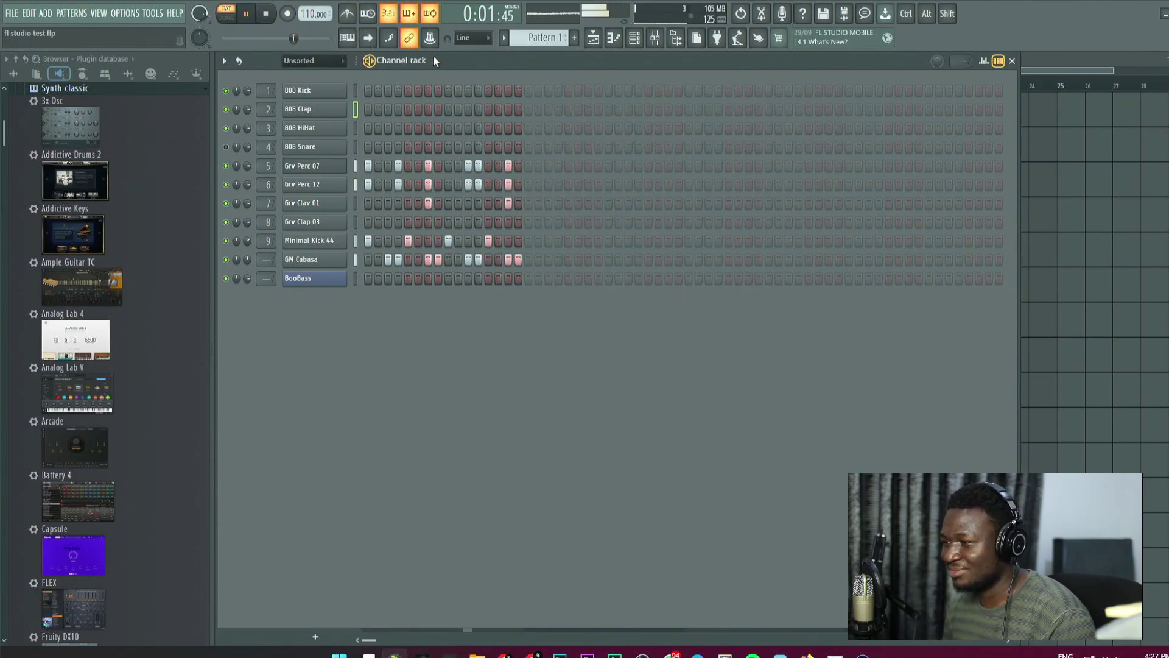
{"action": "key", "text": "space"}
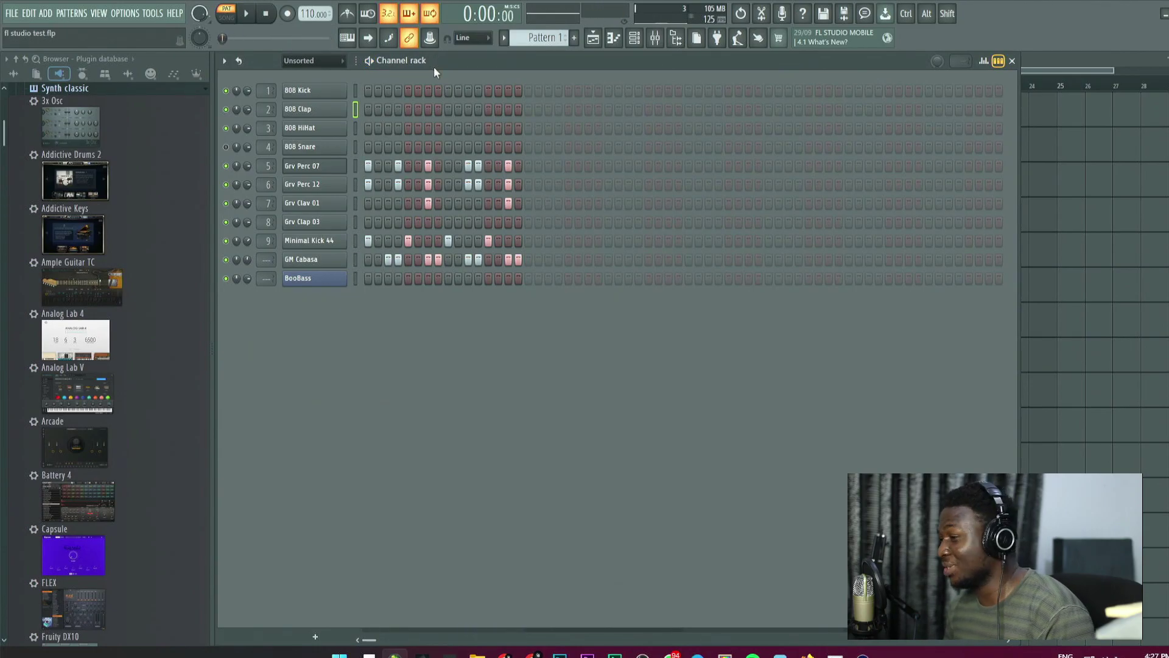
Open Pattern 2 from the playlist, play it, and view its Grv Clap 03 notes in the piano roll.
{"action": "left_click", "coordinate": [1073, 215]}
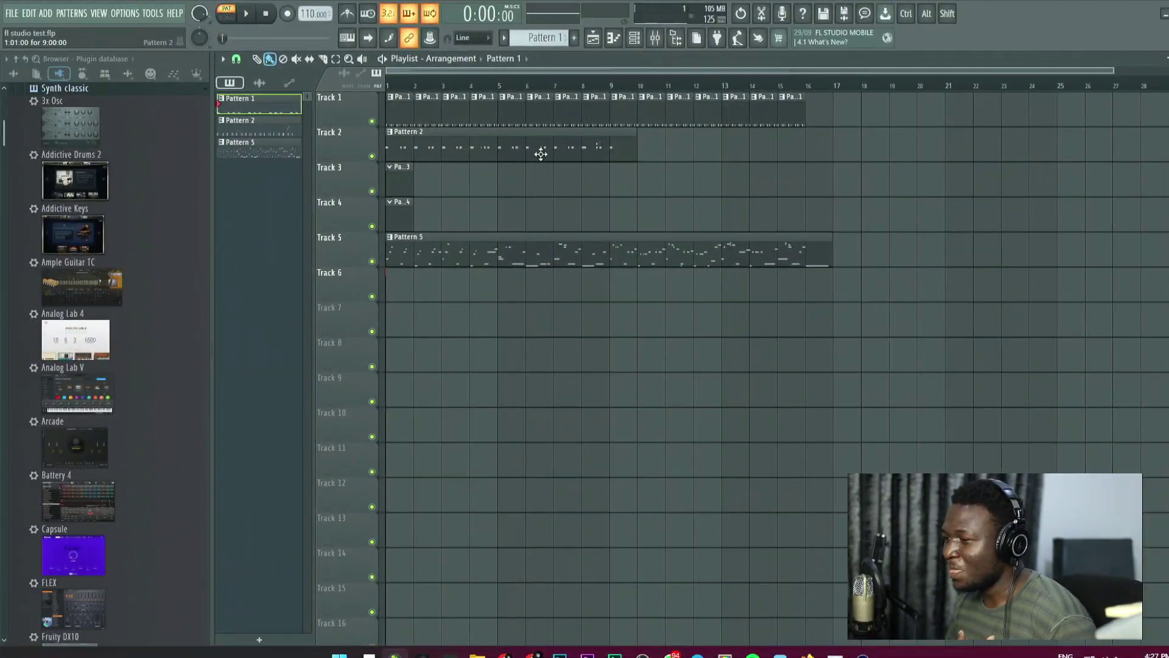
{"action": "left_click", "coordinate": [525, 136]}
{"action": "left_click", "coordinate": [632, 13]}
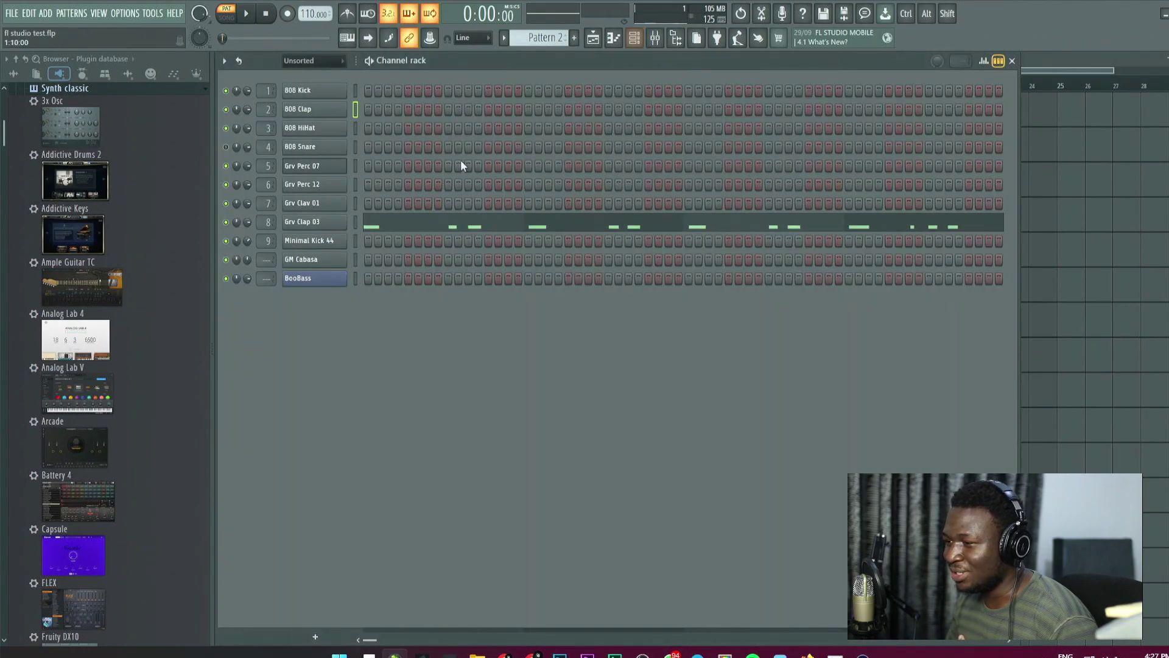
{"action": "key", "text": "space"}
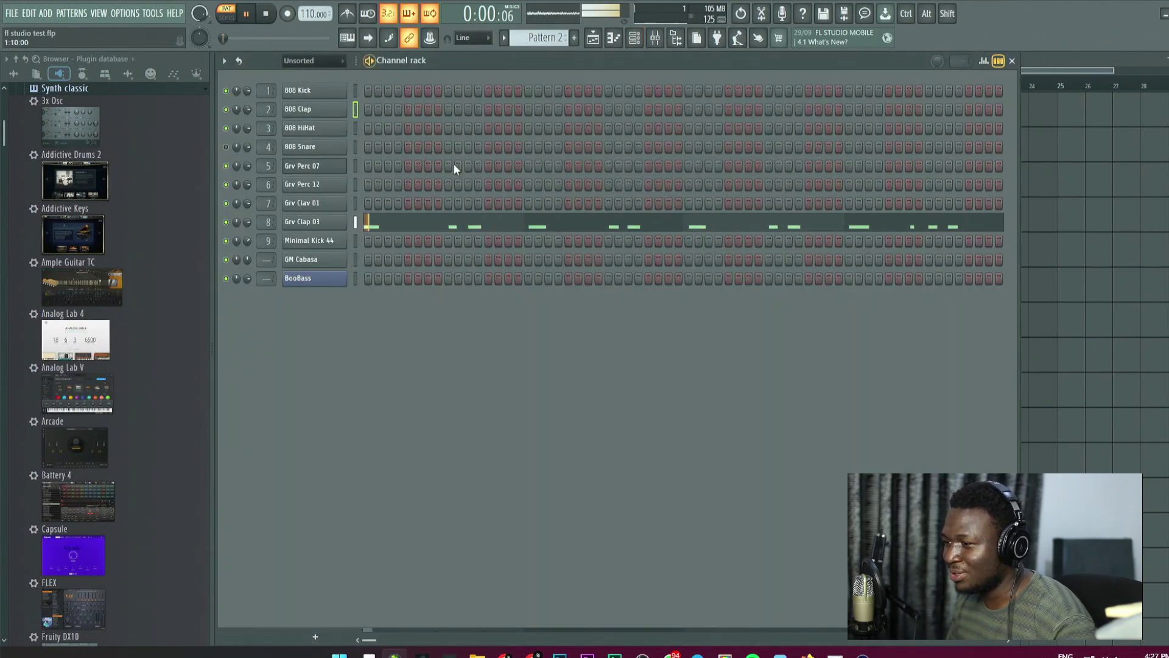
{"action": "left_click", "coordinate": [560, 233]}
{"action": "key", "text": "space"}
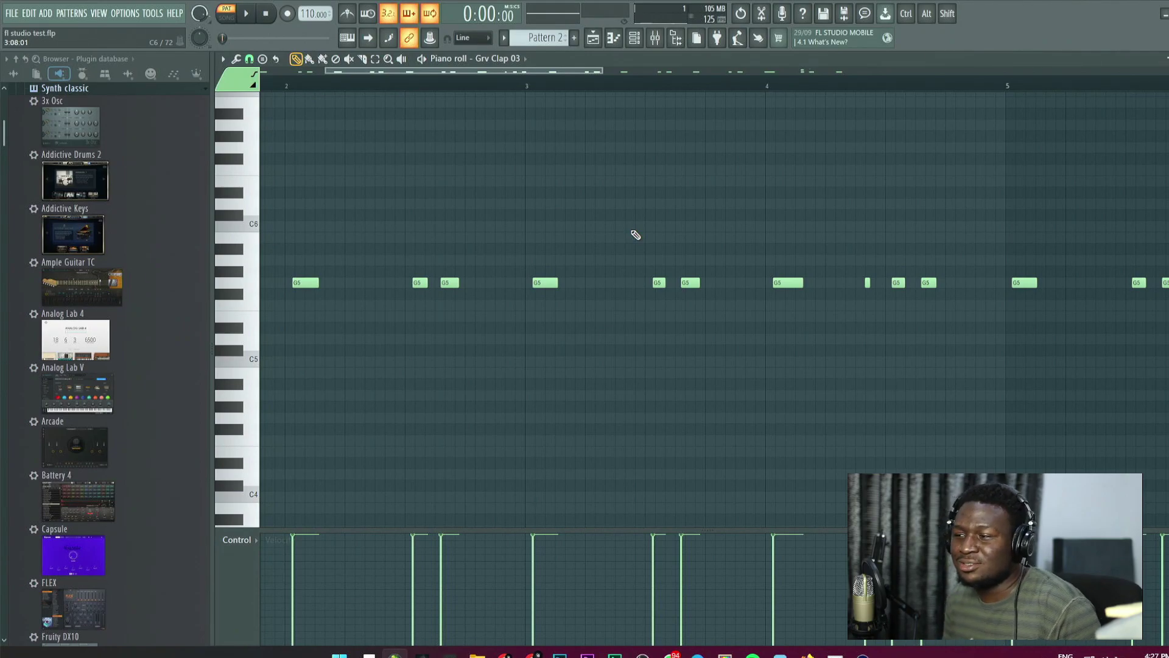
Try a quick quantize on the Grv Clap 03 notes in the piano roll and undo it.
{"action": "scroll", "coordinate": [635, 235], "scroll_direction": "down", "scroll_amount": 3}
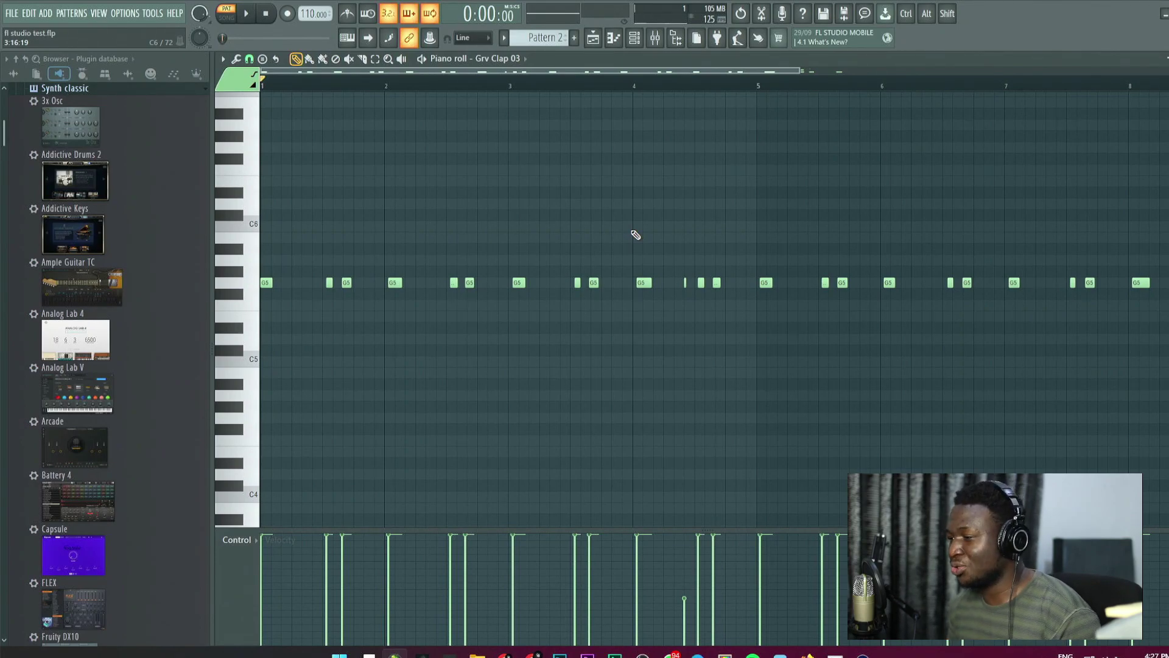
{"action": "key", "text": "ctrl+q"}
{"action": "key", "text": "Return"}
{"action": "key", "text": "ctrl+z"}
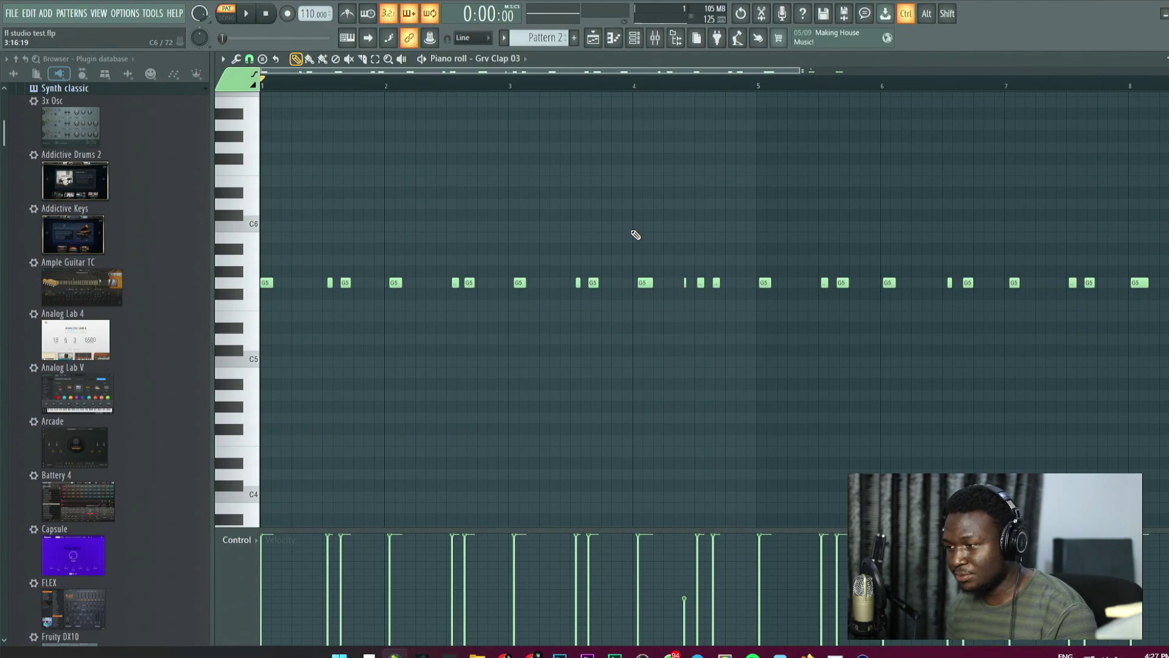
Quantize the Grv Clap 03 notes using the quantizer's Default template with Leave duration, and play back the clap.
{"action": "key", "text": "alt+q"}
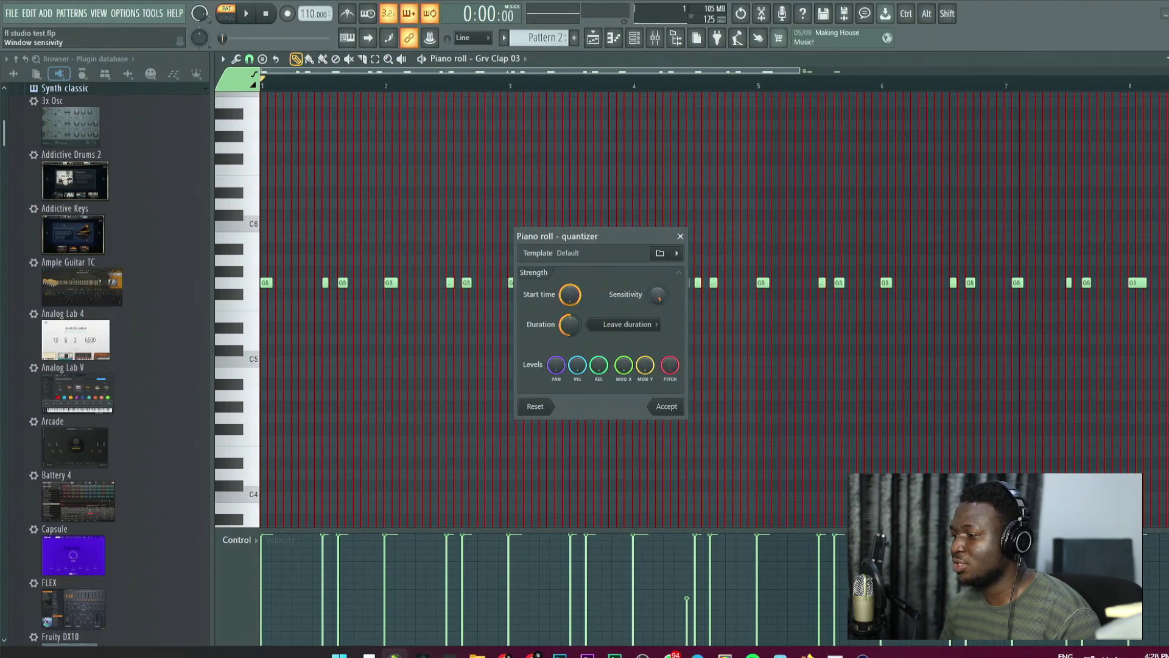
{"action": "left_click", "coordinate": [667, 406]}
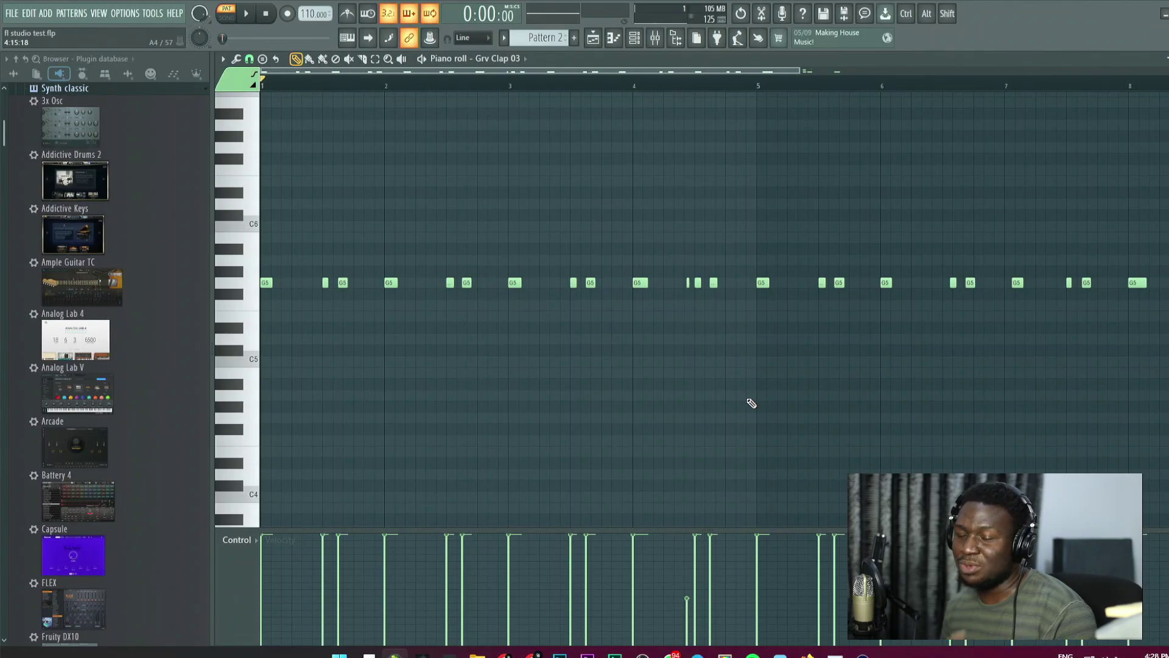
{"action": "key", "text": "space"}
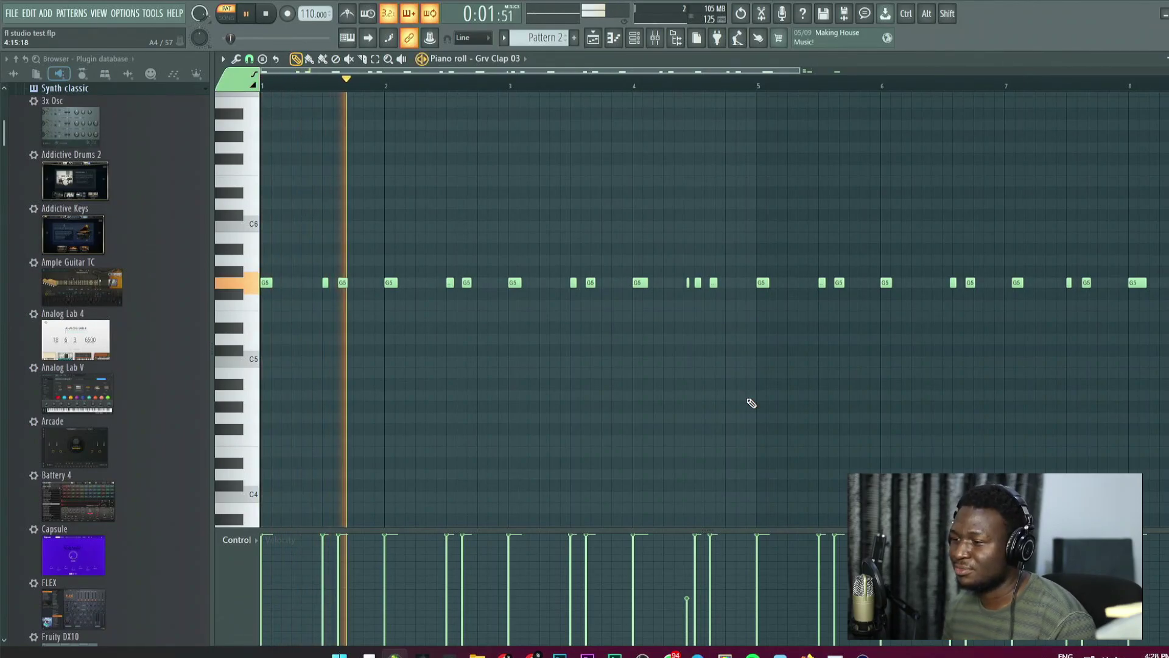
{"action": "key", "text": "space"}
Go through Patterns 3 to 5 in the channel rack and delete the empty Pattern 3.
{"action": "left_click", "coordinate": [634, 38]}
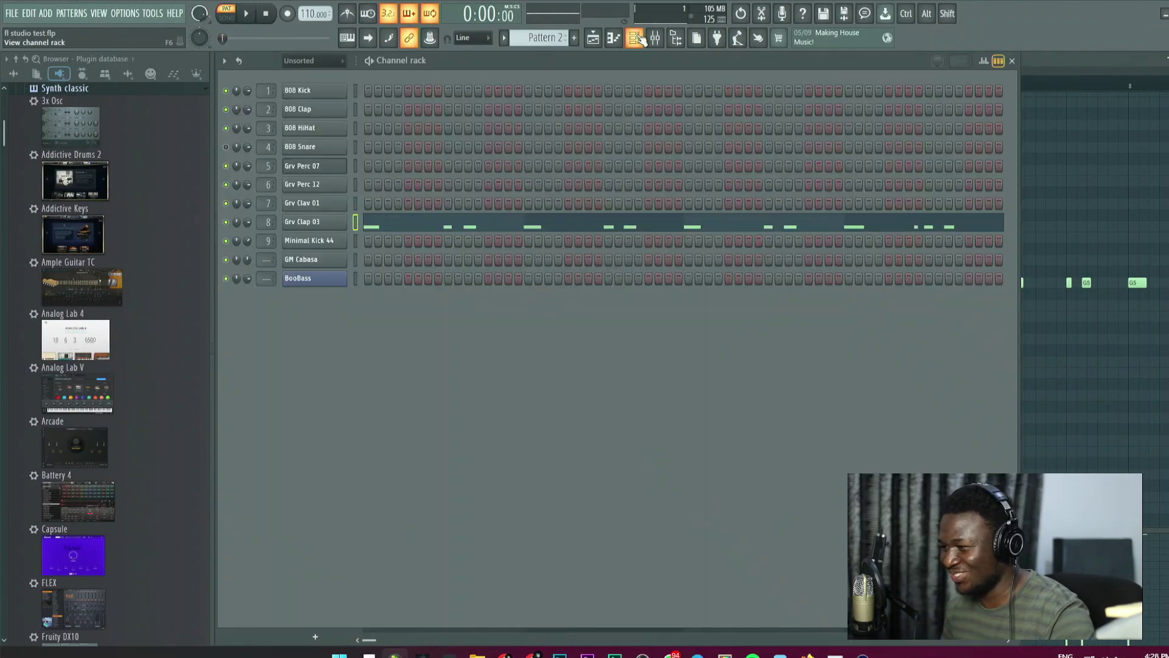
{"action": "scroll", "coordinate": [549, 42], "scroll_direction": "down", "scroll_amount": 1}
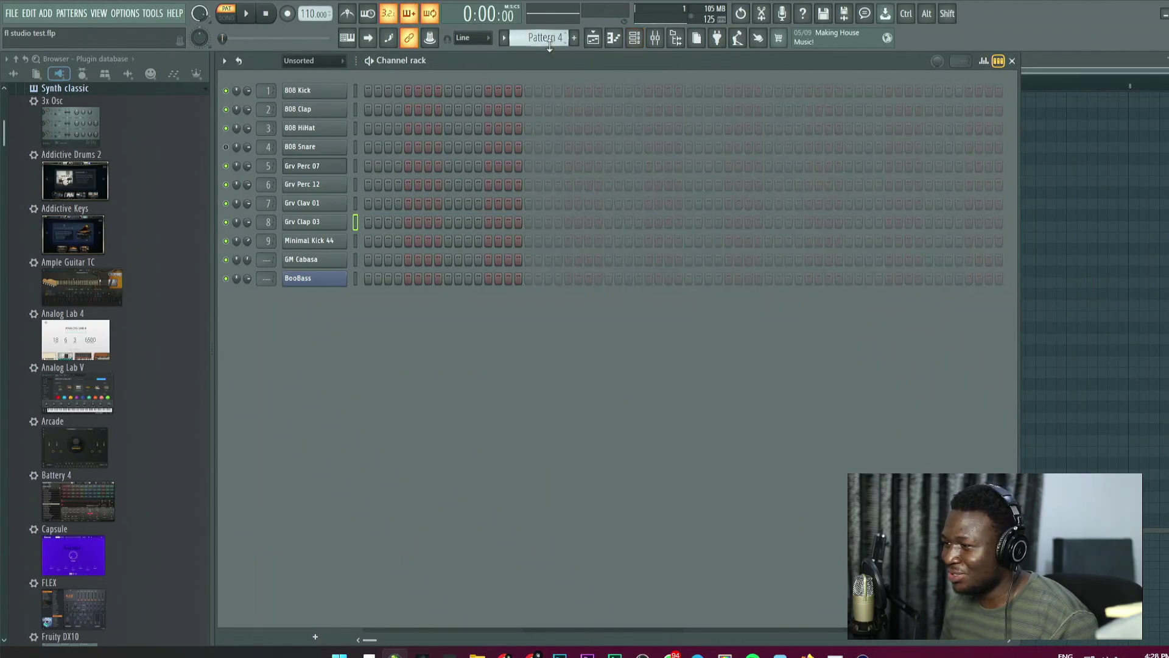
{"action": "scroll", "coordinate": [549, 42], "scroll_direction": "down", "scroll_amount": 1}
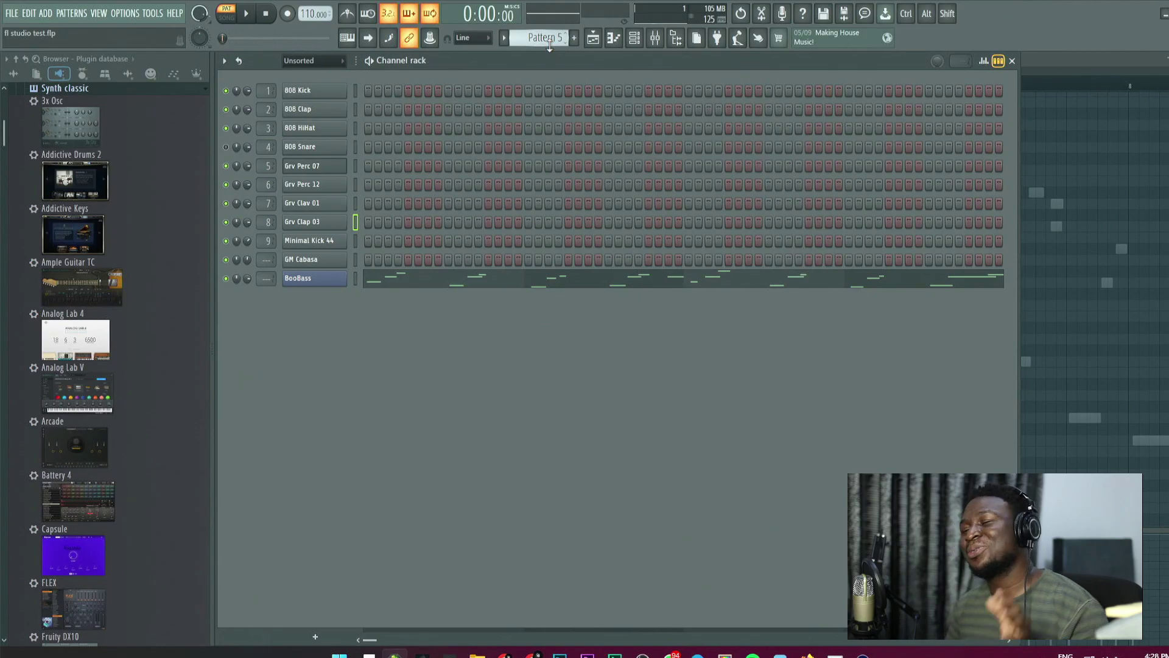
{"action": "scroll", "coordinate": [550, 42], "scroll_direction": "up", "scroll_amount": 2}
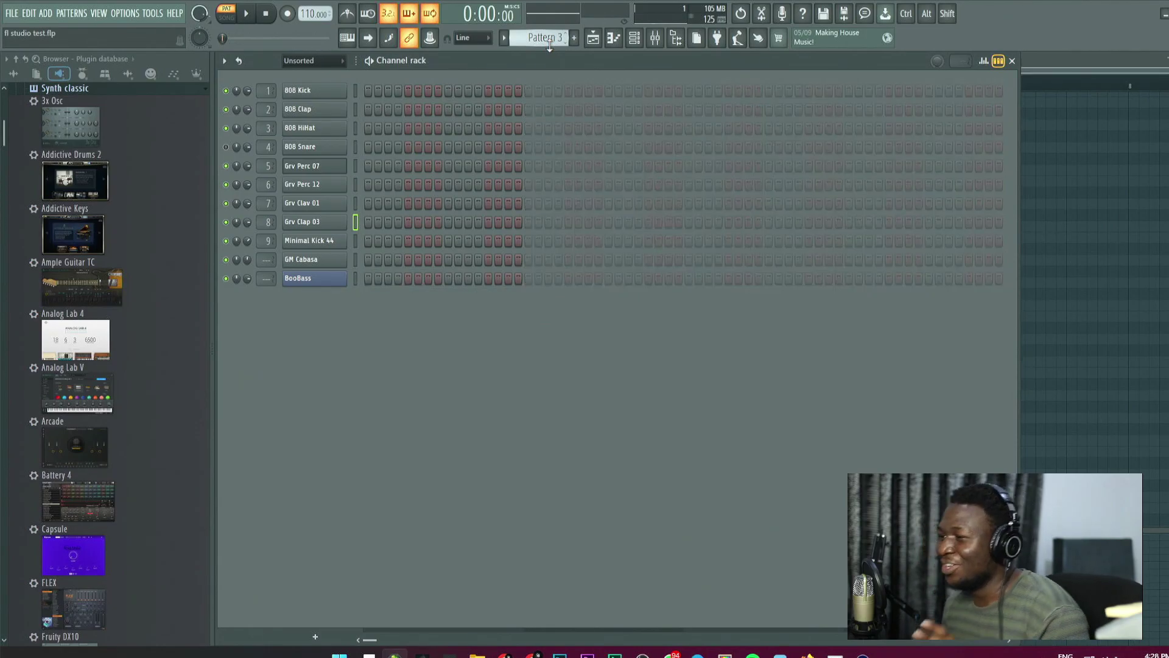
{"action": "scroll", "coordinate": [549, 43], "scroll_direction": "up", "scroll_amount": 1}
{"action": "scroll", "coordinate": [550, 43], "scroll_direction": "down", "scroll_amount": 1}
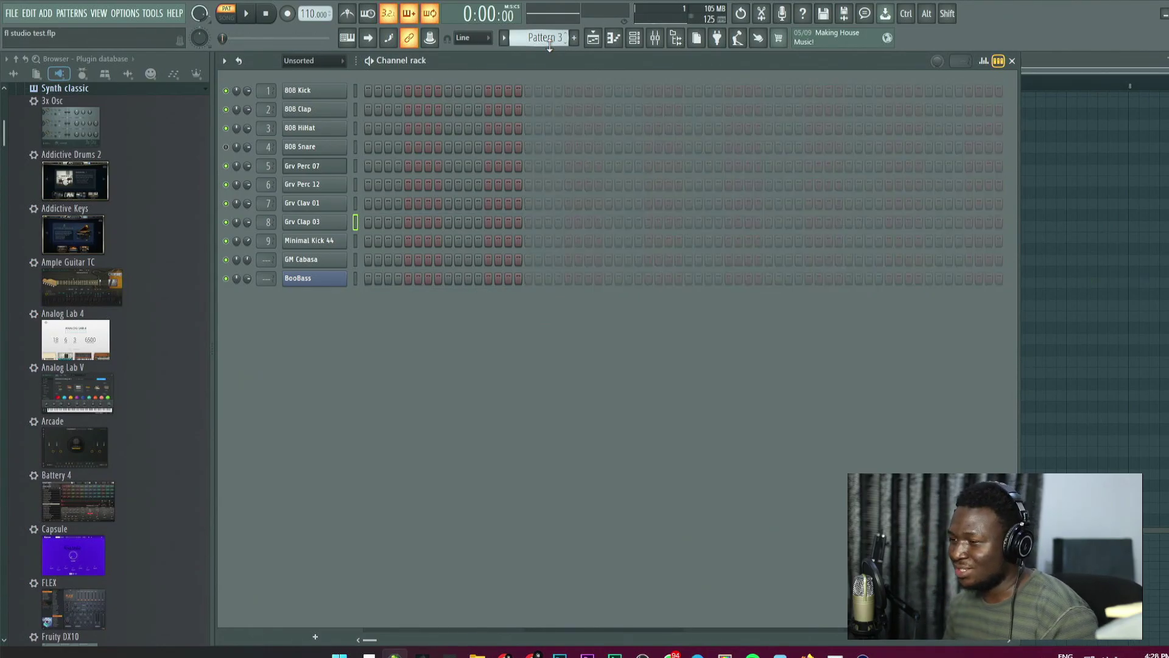
{"action": "key", "text": "ctrl"}
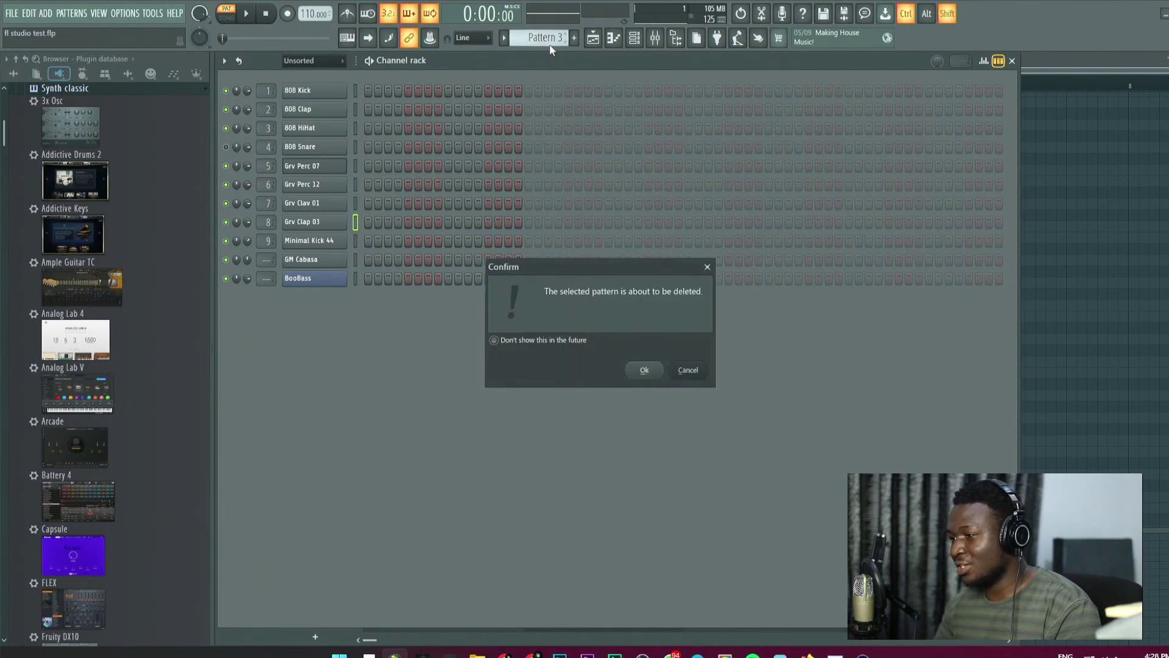
{"action": "key", "text": "ctrl+shift+Delete"}
{"action": "key", "text": "Return"}
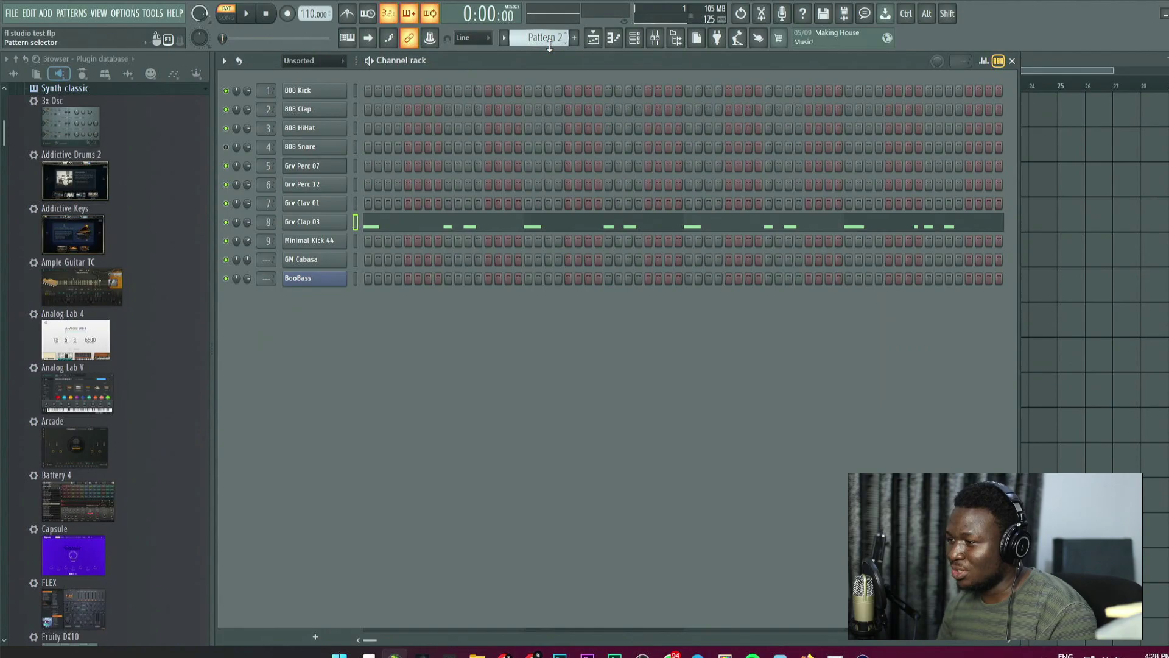
Check the pattern list in the playlist and undo the recent pattern deletion.
{"action": "scroll", "coordinate": [549, 46], "scroll_direction": "down", "scroll_amount": 1}
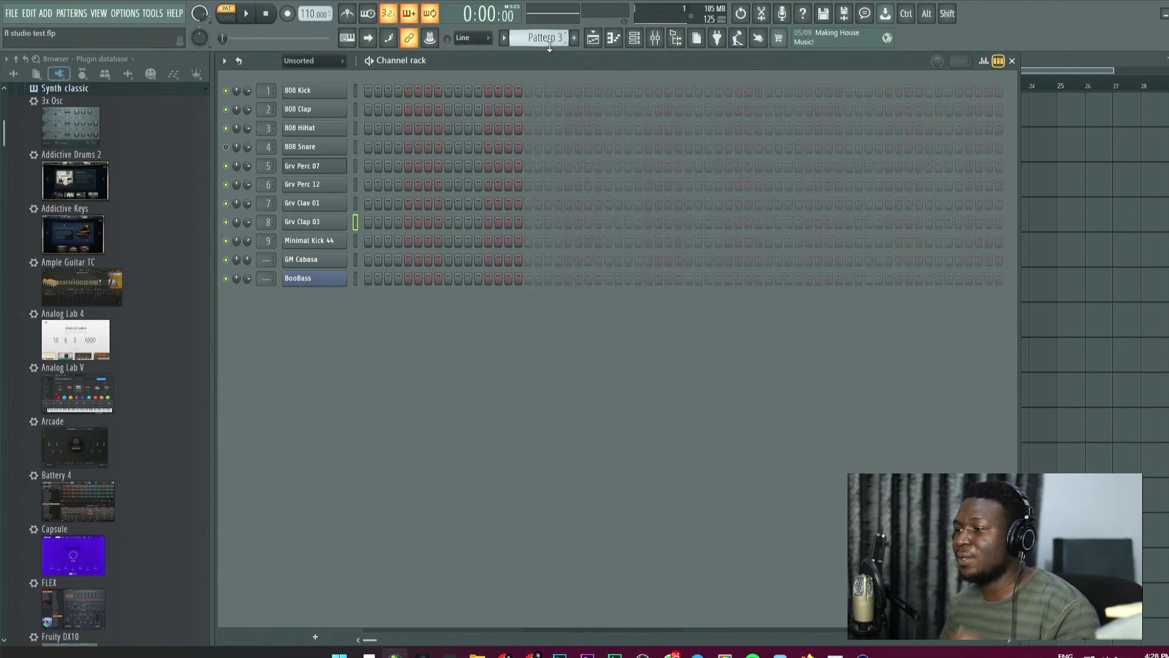
{"action": "left_click", "coordinate": [1012, 61]}
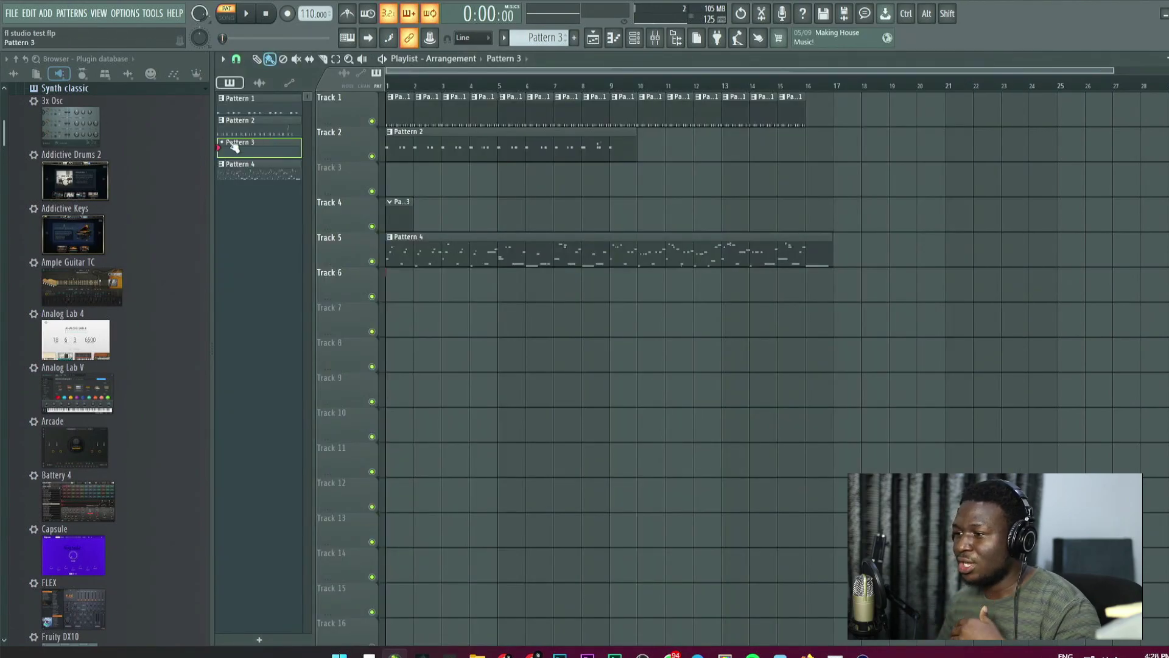
{"action": "key", "text": "ctrl+z"}
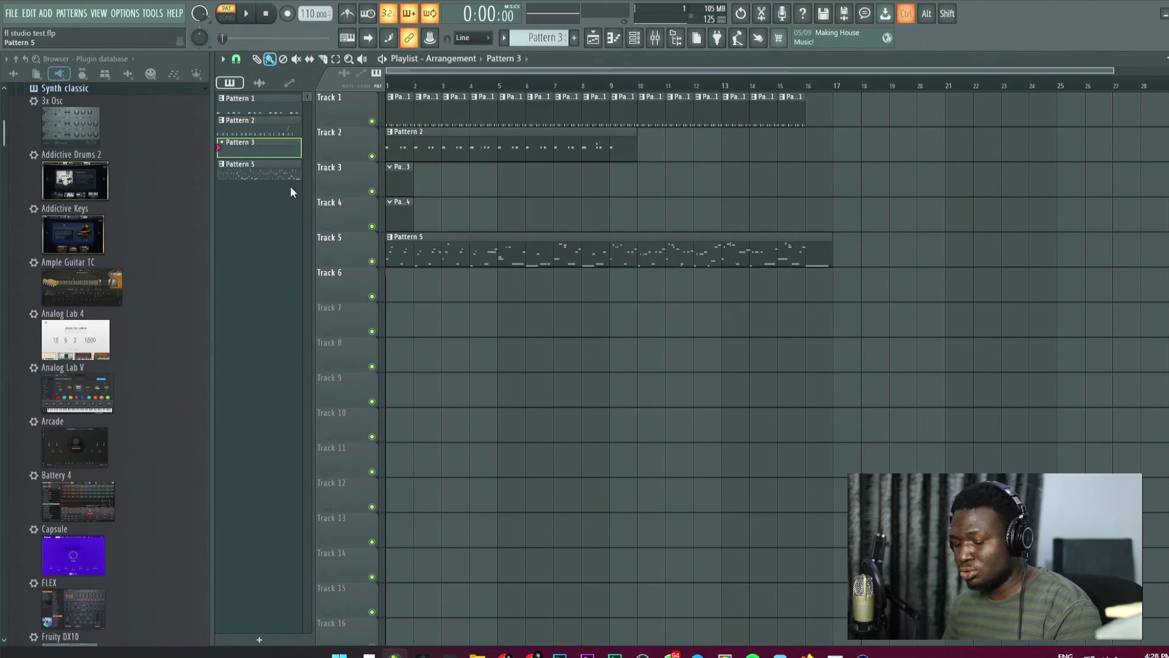
Delete the empty Pattern 3 and remove the leftover empty clip from Track 4 of the playlist.
{"action": "key", "text": "ctrl+shift+Delete"}
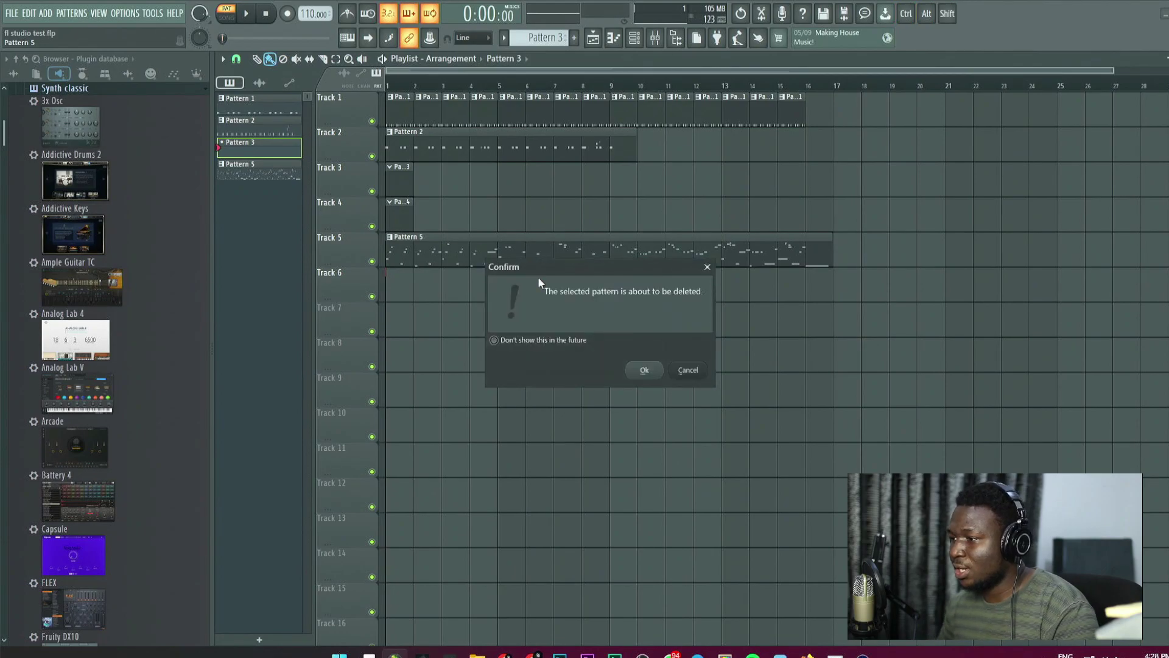
{"action": "left_click", "coordinate": [639, 370]}
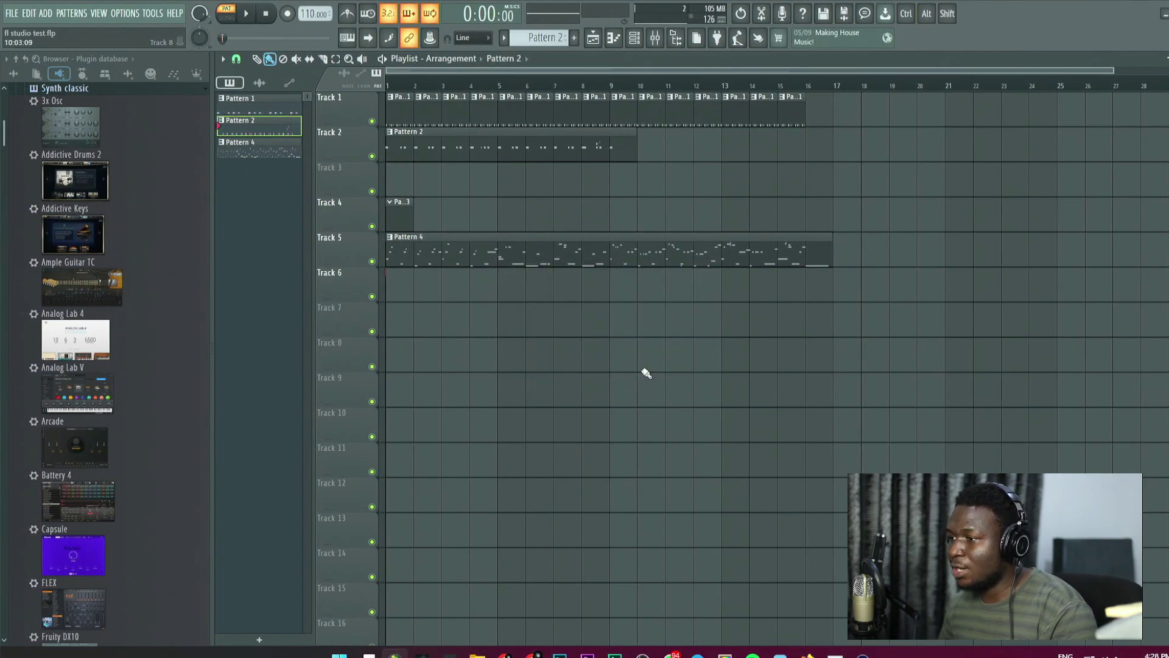
{"action": "right_click", "coordinate": [404, 213]}
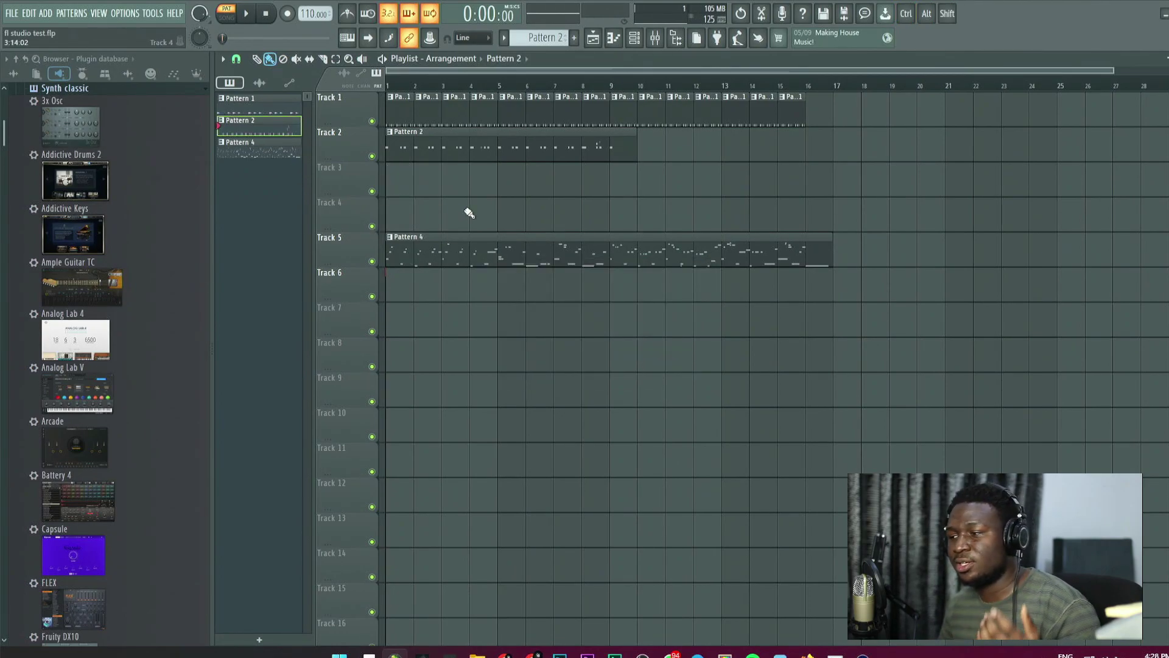
Find the remaining empty pattern in the channel rack, between the clap and BooBass patterns, and delete it.
{"action": "left_click", "coordinate": [634, 38]}
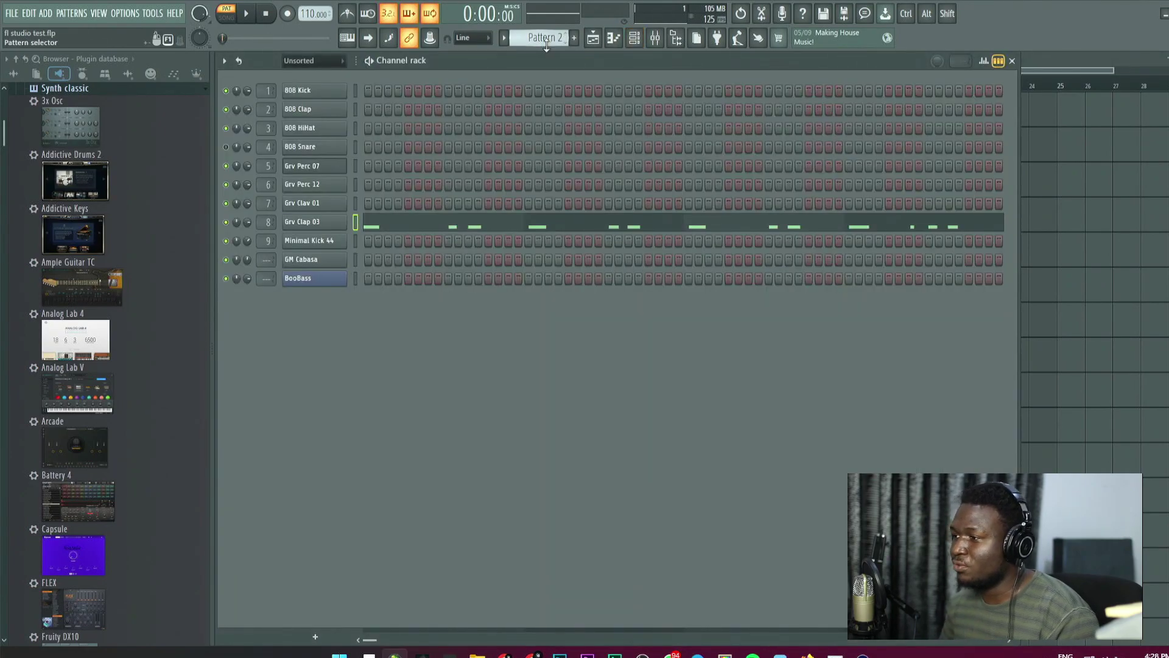
{"action": "scroll", "coordinate": [547, 44], "scroll_direction": "down", "scroll_amount": 1}
{"action": "scroll", "coordinate": [547, 44], "scroll_direction": "down", "scroll_amount": 1}
{"action": "scroll", "coordinate": [546, 44], "scroll_direction": "up", "scroll_amount": 2}
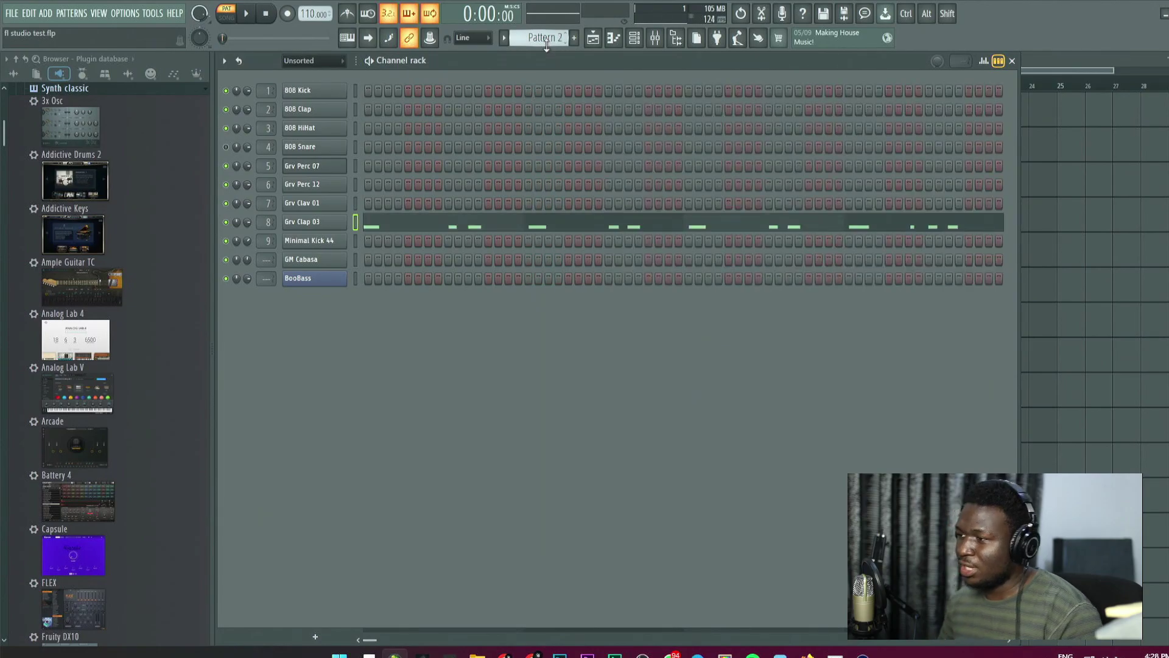
{"action": "scroll", "coordinate": [546, 44], "scroll_direction": "down", "scroll_amount": 1}
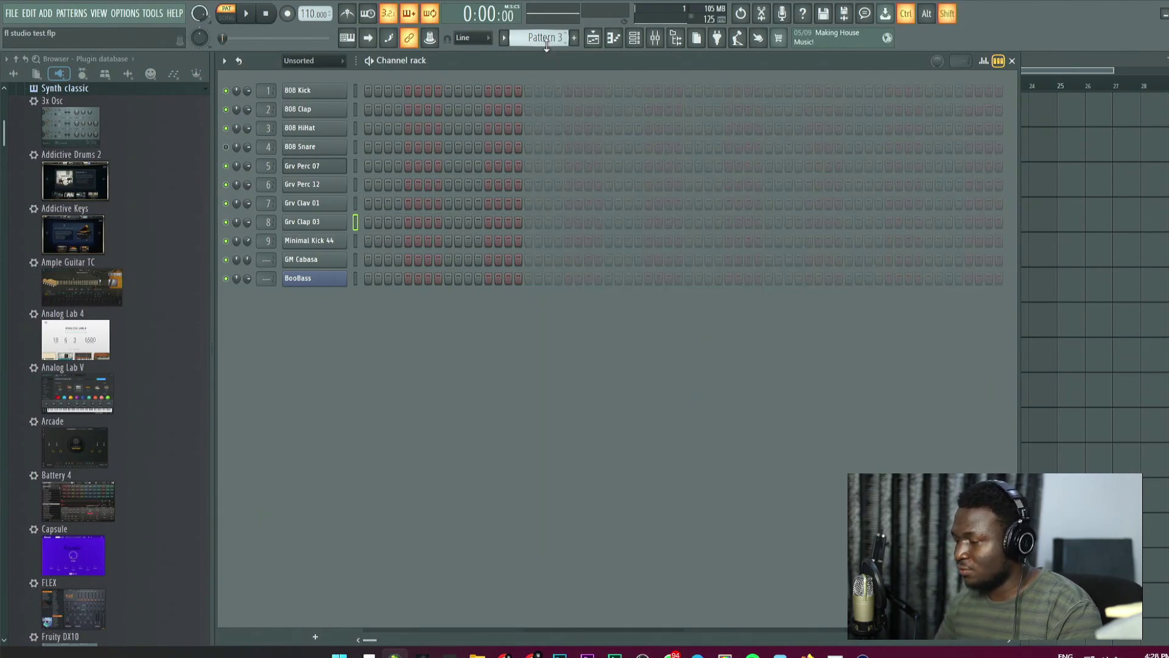
{"action": "key", "text": "ctrl+shift+Delete"}
{"action": "key", "text": "Return"}
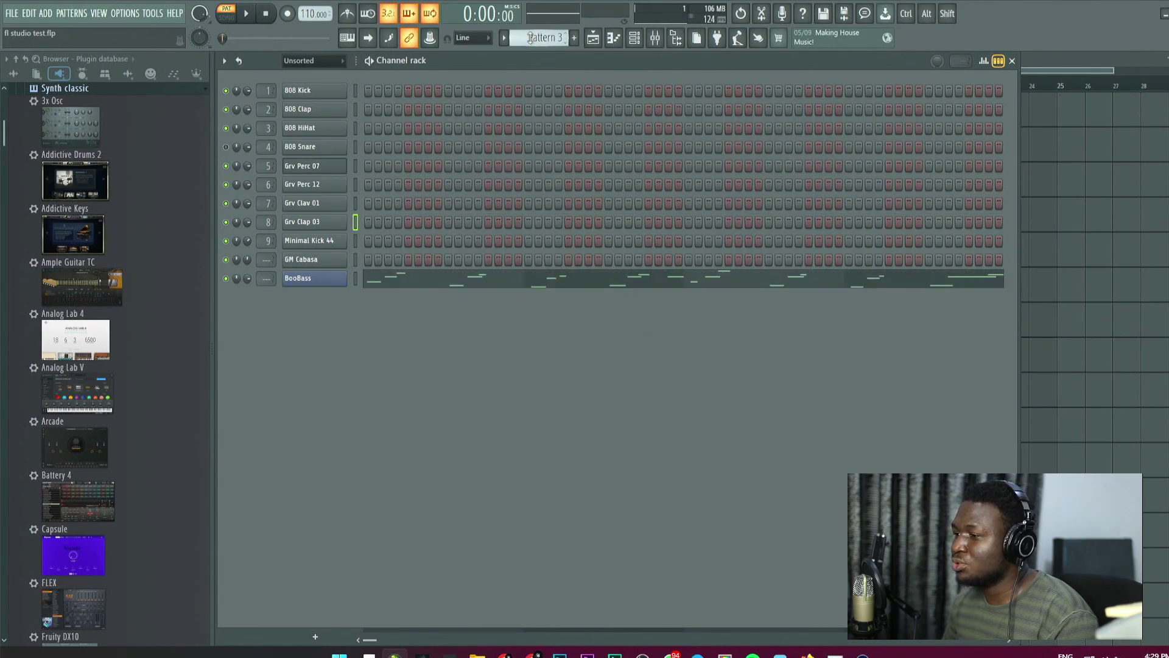
Play the BooBass notes of Pattern 3 in the piano roll, and check the neighbouring patterns in the channel rack.
{"action": "left_click", "coordinate": [473, 282]}
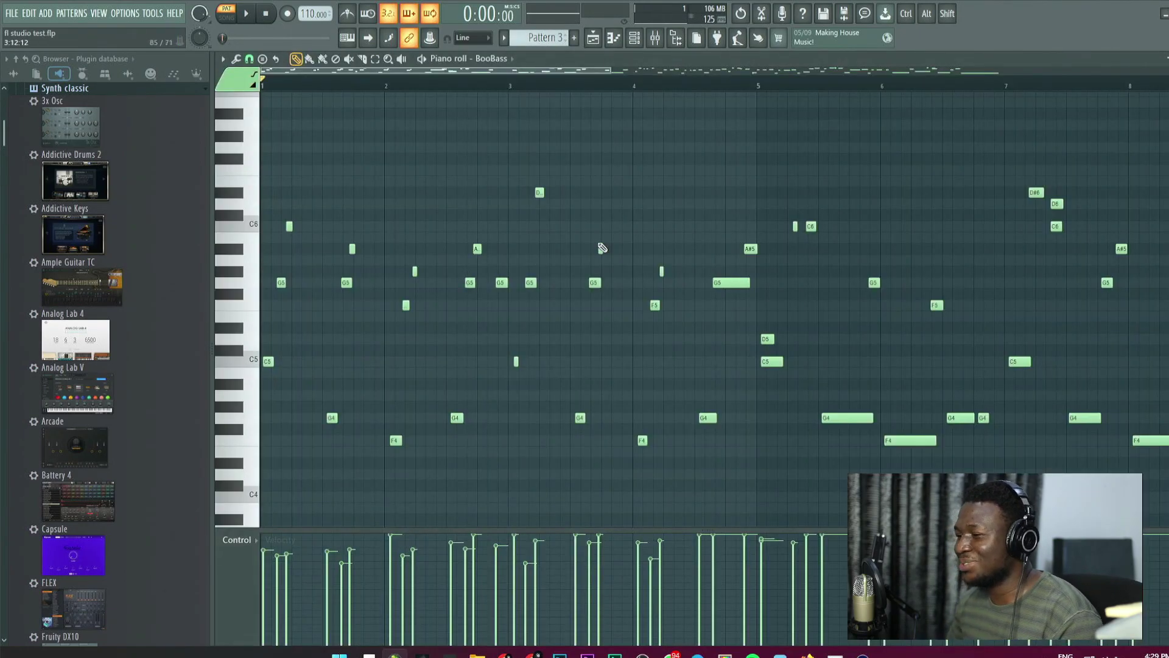
{"action": "key", "text": "space"}
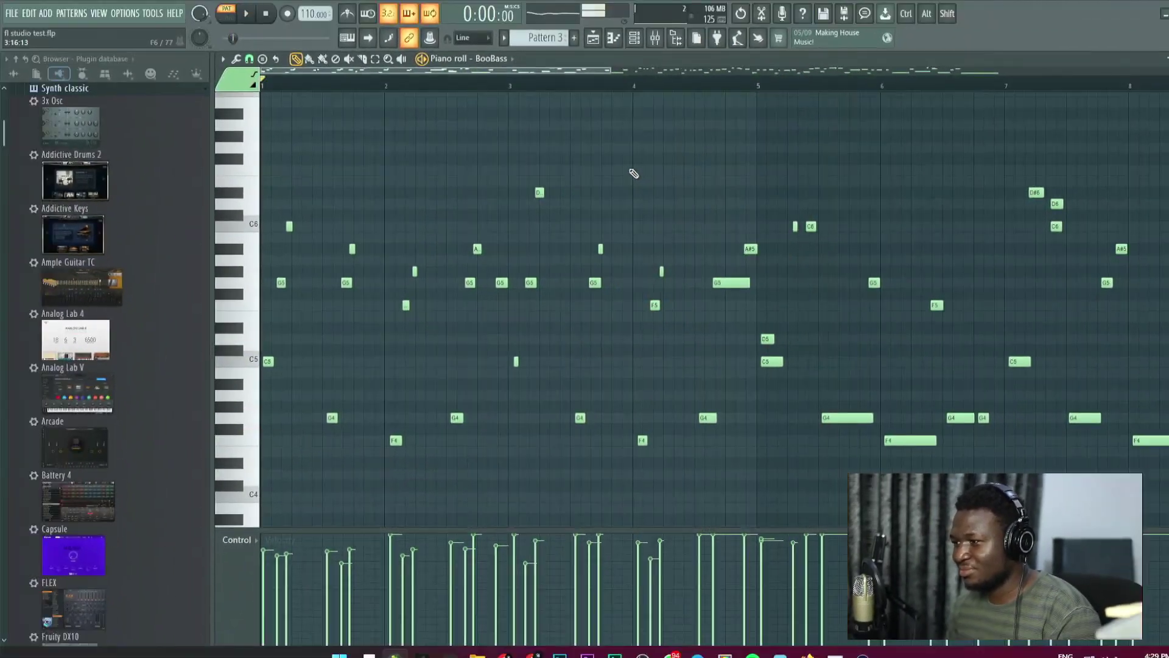
{"action": "key", "text": "space"}
{"action": "key", "text": "F6"}
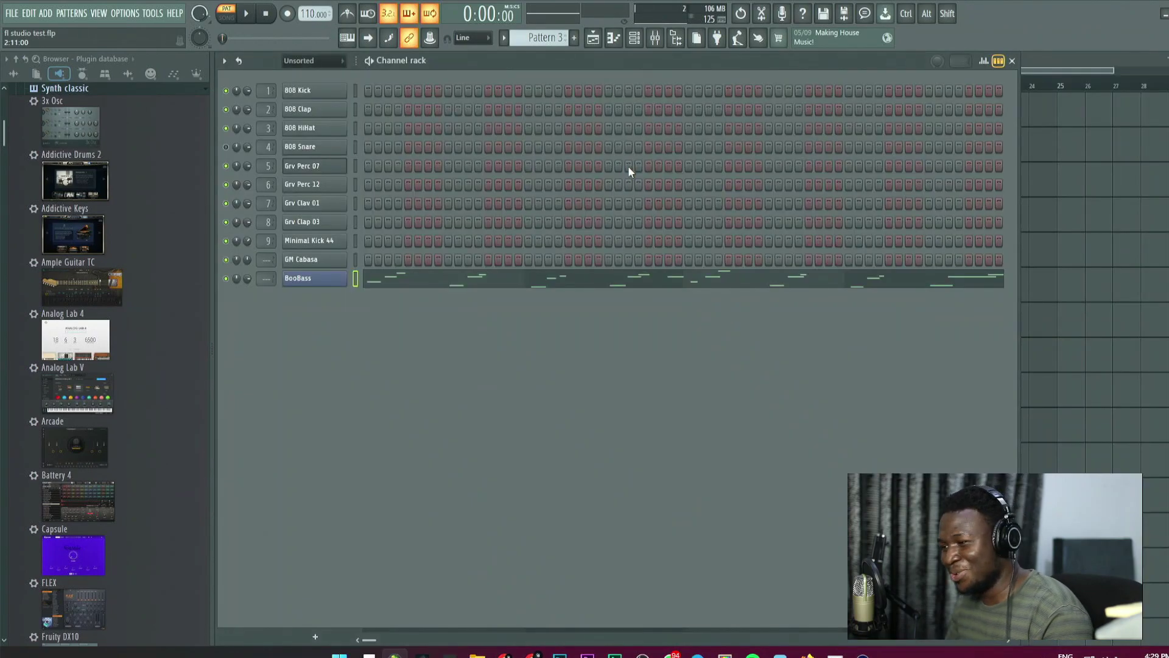
{"action": "scroll", "coordinate": [543, 43], "scroll_direction": "down", "scroll_amount": 1}
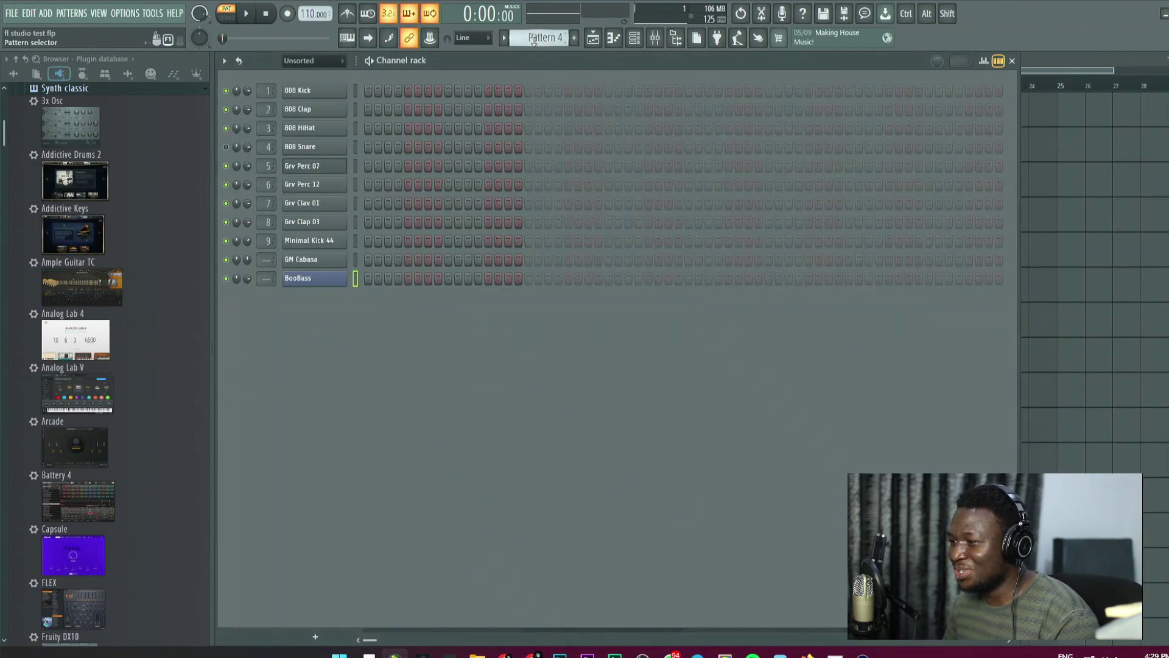
{"action": "scroll", "coordinate": [534, 38], "scroll_direction": "up", "scroll_amount": 7}
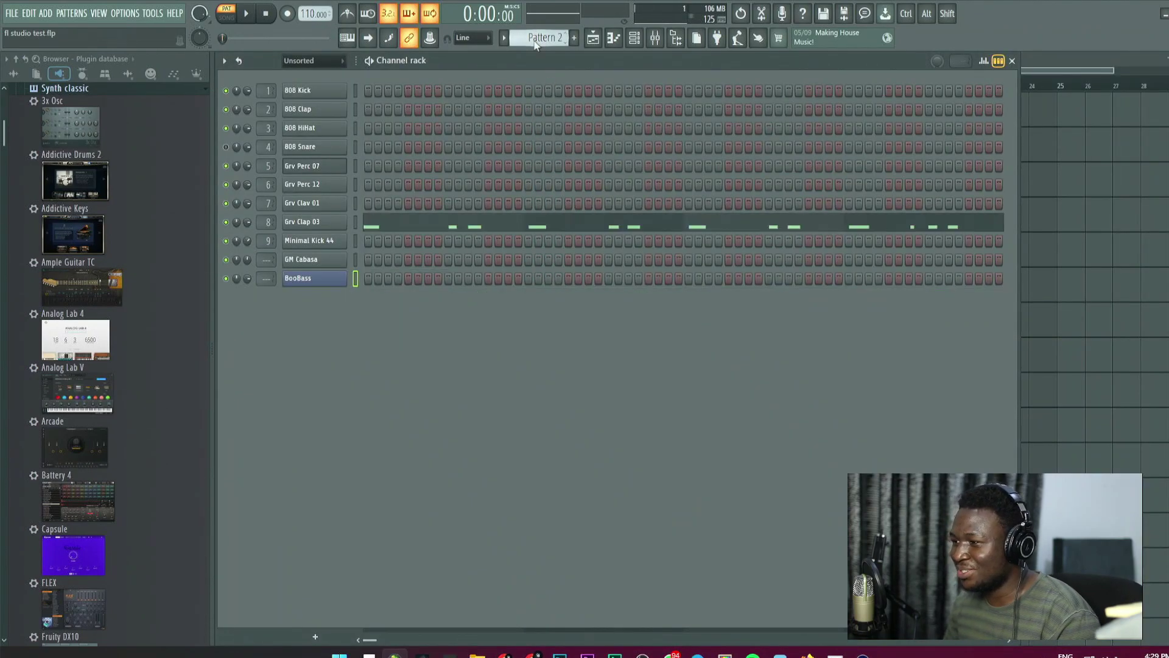
Select all Pattern 1 clips on Track 1 of the playlist and shift them off-grid to start exactly at bar 1.
{"action": "key", "text": "F5"}
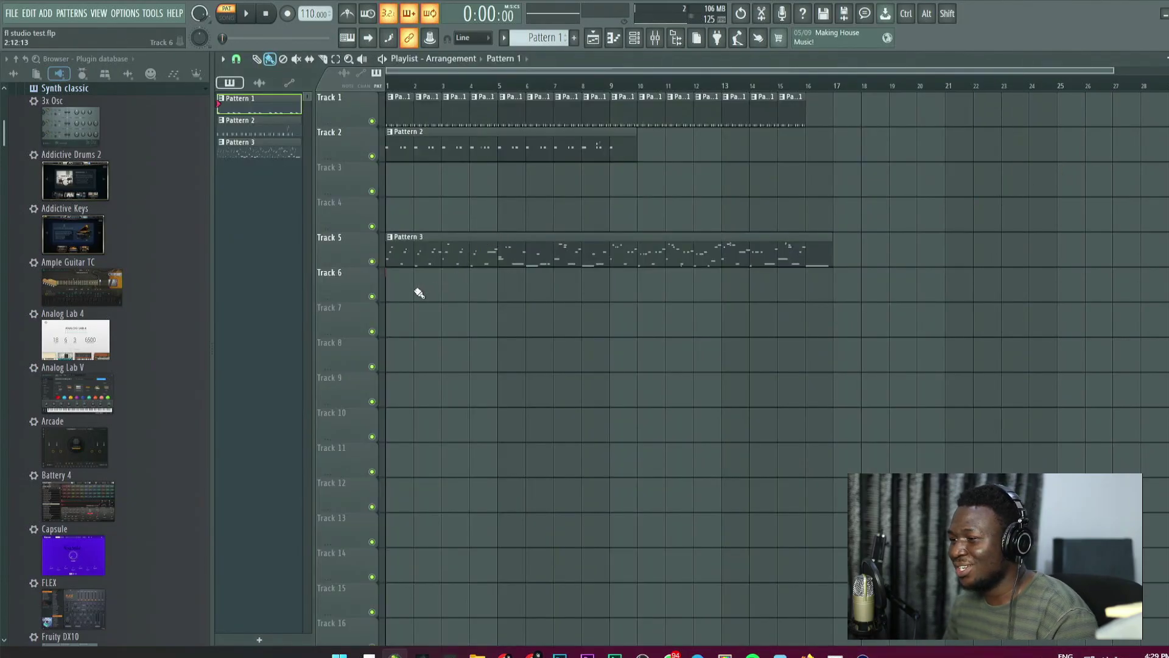
{"action": "scroll", "coordinate": [414, 291], "scroll_direction": "up", "scroll_amount": 5}
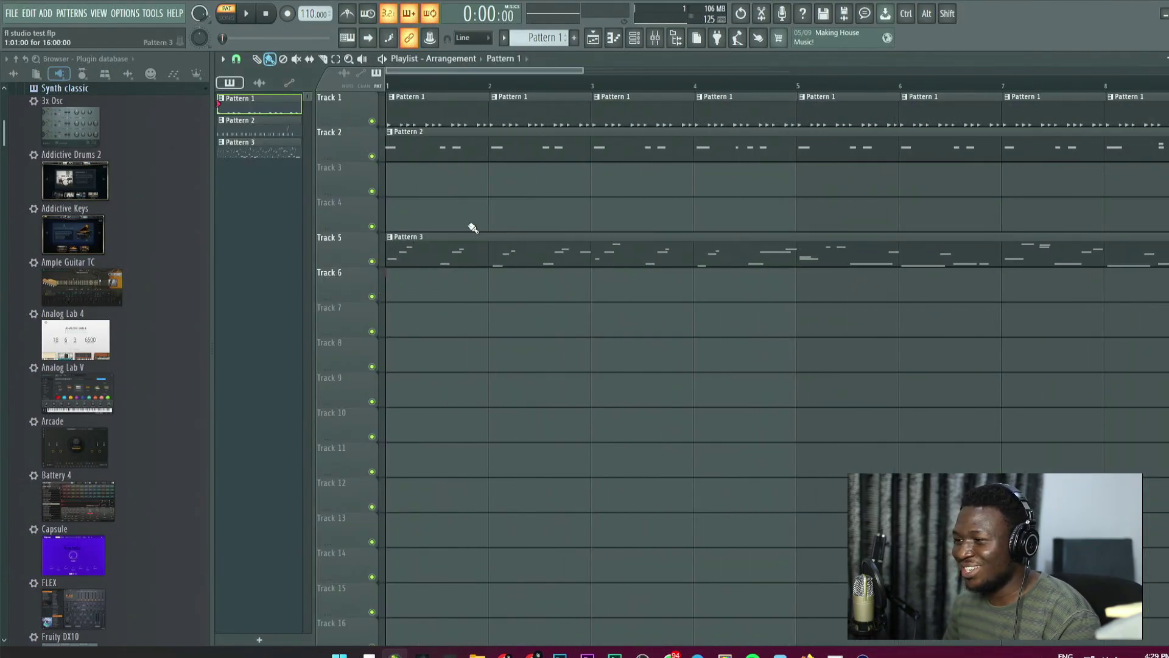
{"action": "scroll", "coordinate": [405, 201], "scroll_direction": "up", "scroll_amount": 6}
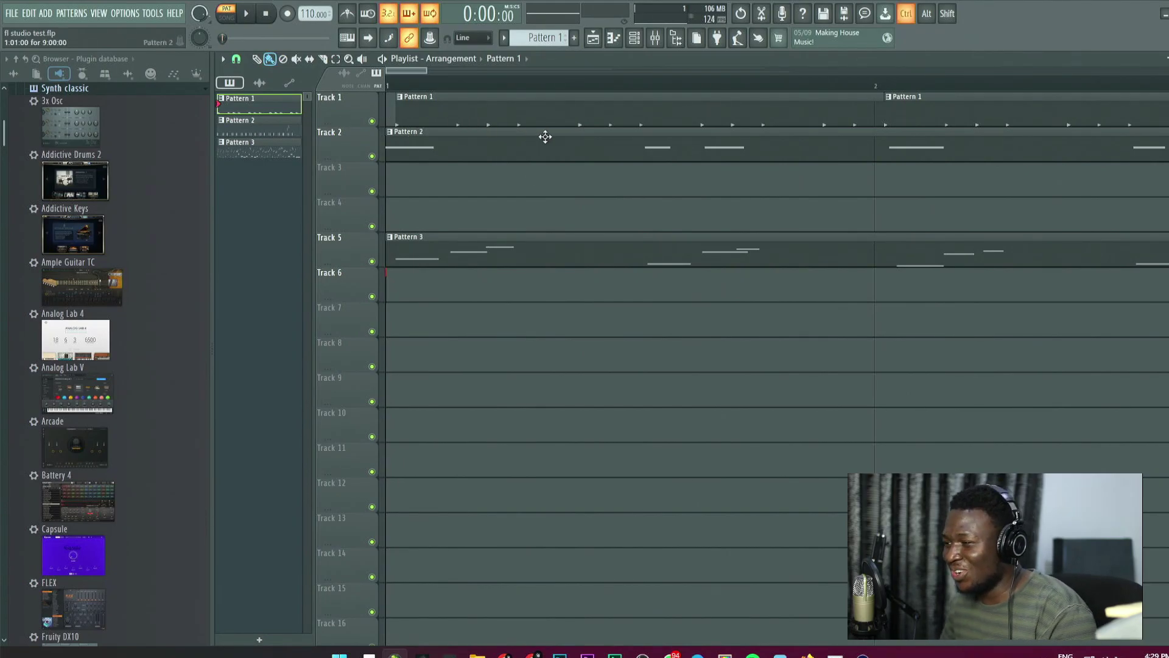
{"action": "scroll", "coordinate": [542, 135], "scroll_direction": "down", "scroll_amount": 10}
{"action": "left_click_drag", "start_coordinate": [1027, 70], "coordinate": [388, 75]}
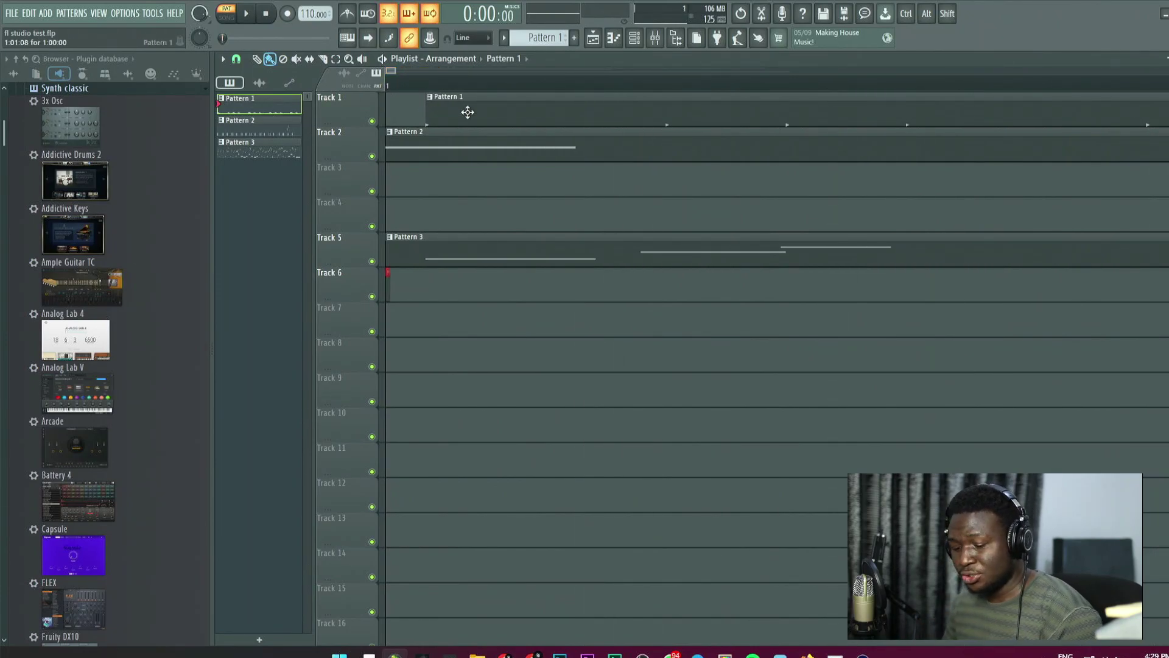
{"action": "left_click", "coordinate": [341, 106]}
{"action": "right_click", "coordinate": [425, 107], "text": "ctrl"}
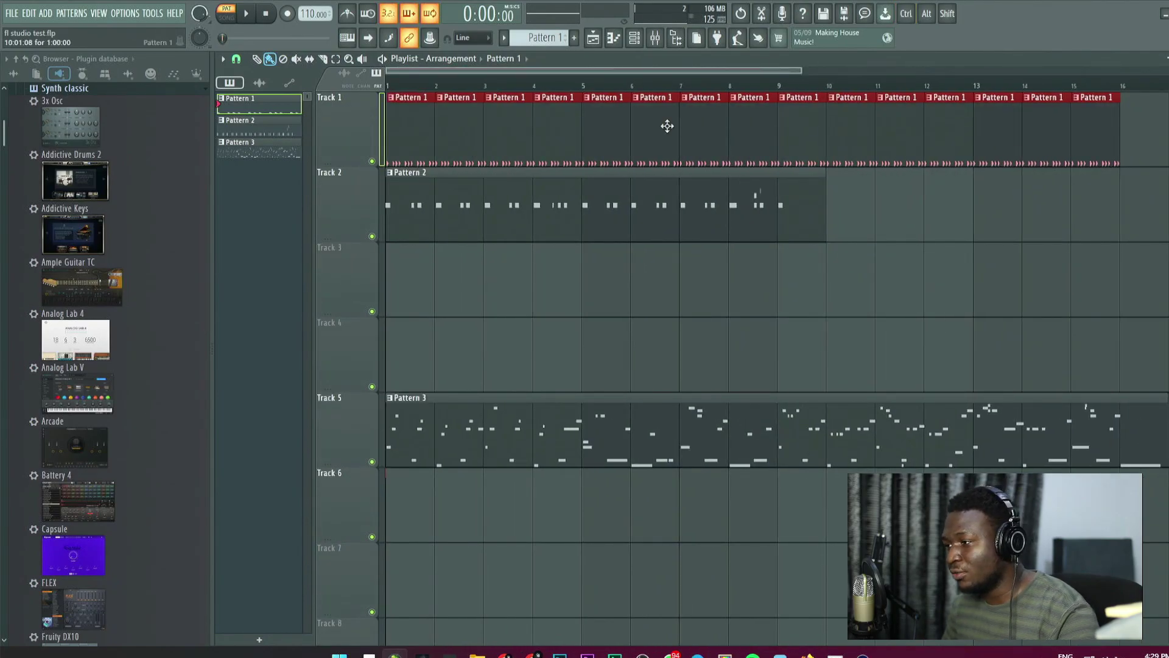
{"action": "left_click_drag", "start_coordinate": [798, 70], "coordinate": [399, 86]}
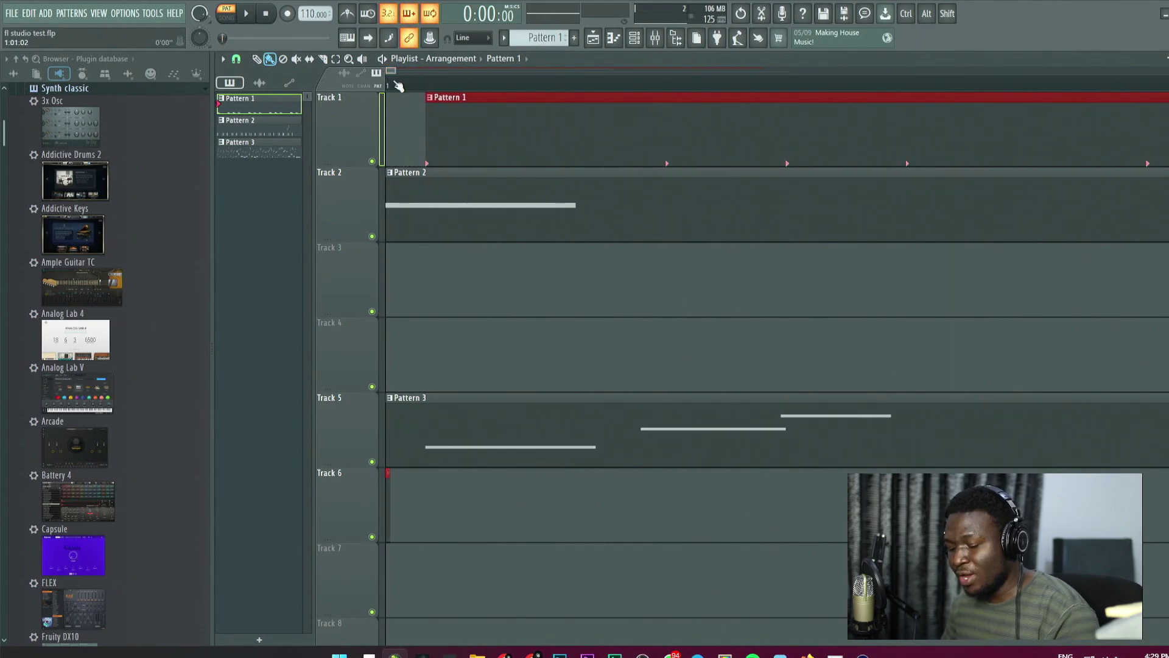
{"action": "key", "text": "alt"}
{"action": "left_click_drag", "start_coordinate": [465, 126], "coordinate": [829, 137]}
{"action": "left_click_drag", "start_coordinate": [1021, 132], "coordinate": [625, 147]}
{"action": "scroll", "coordinate": [626, 146], "scroll_direction": "down", "scroll_amount": 5}
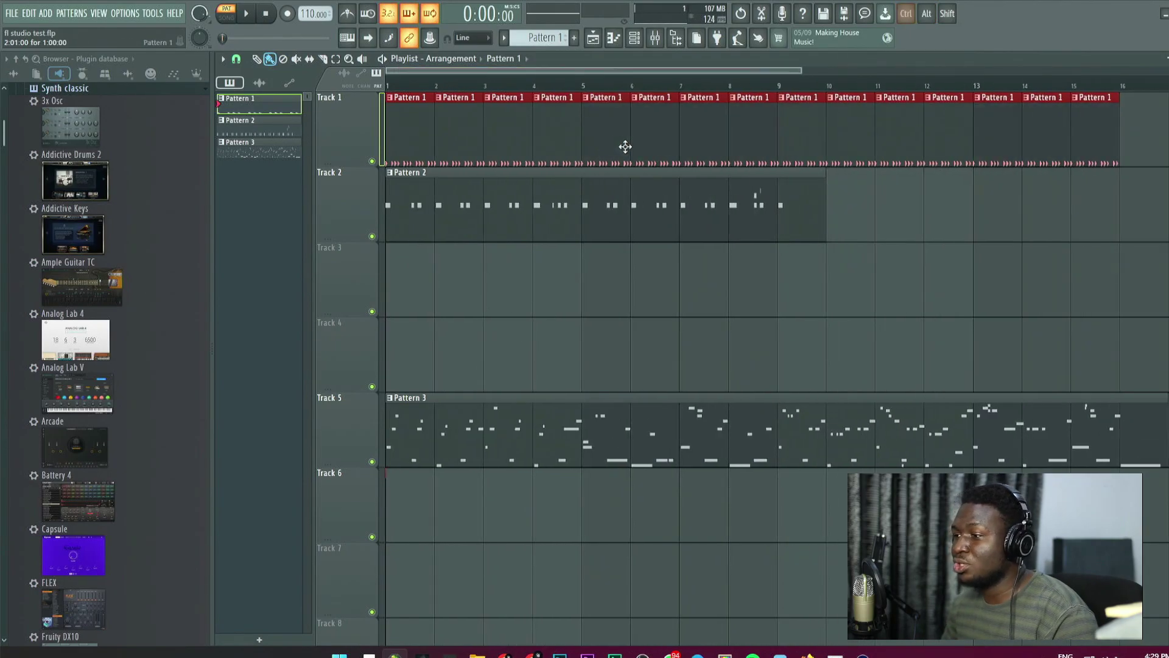
Set the playlist's snap to grid to Bar and deselect the Pattern 1 clips.
{"action": "left_click", "coordinate": [237, 59]}
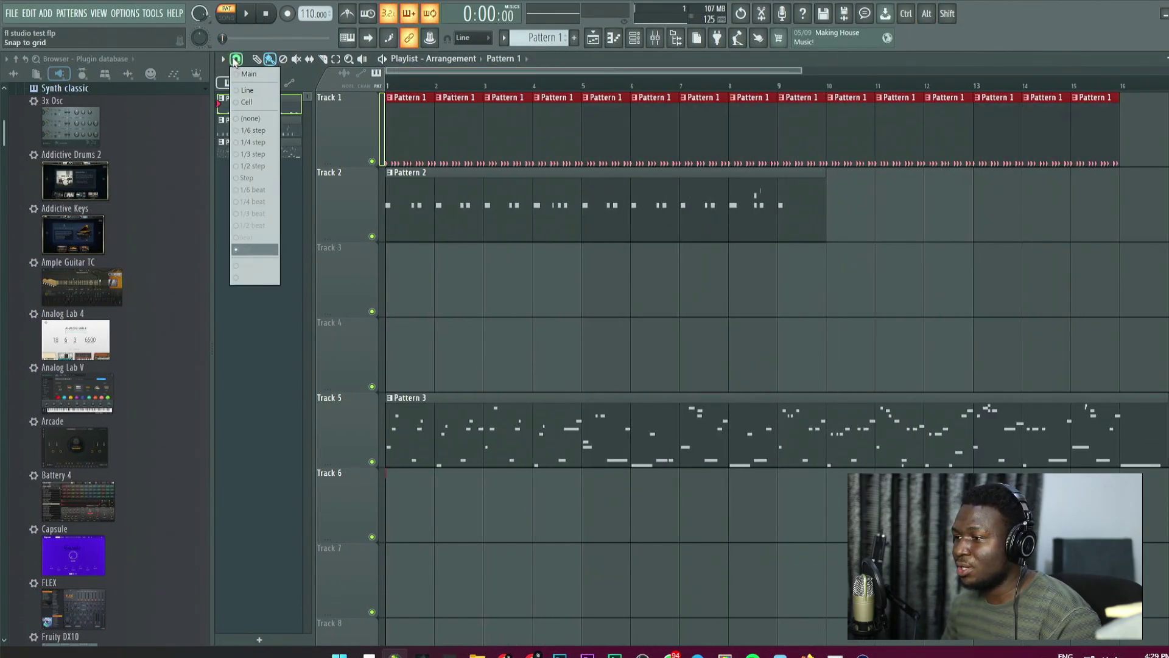
{"action": "left_click", "coordinate": [249, 250]}
{"action": "left_click", "coordinate": [236, 59]}
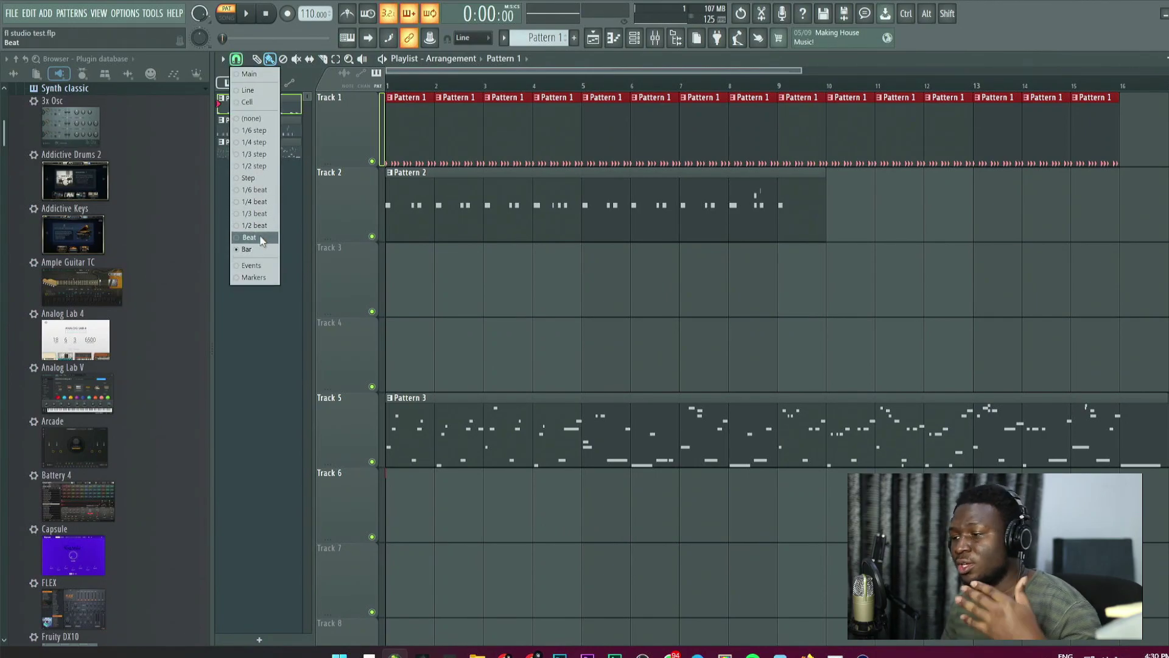
{"action": "left_click", "coordinate": [514, 292]}
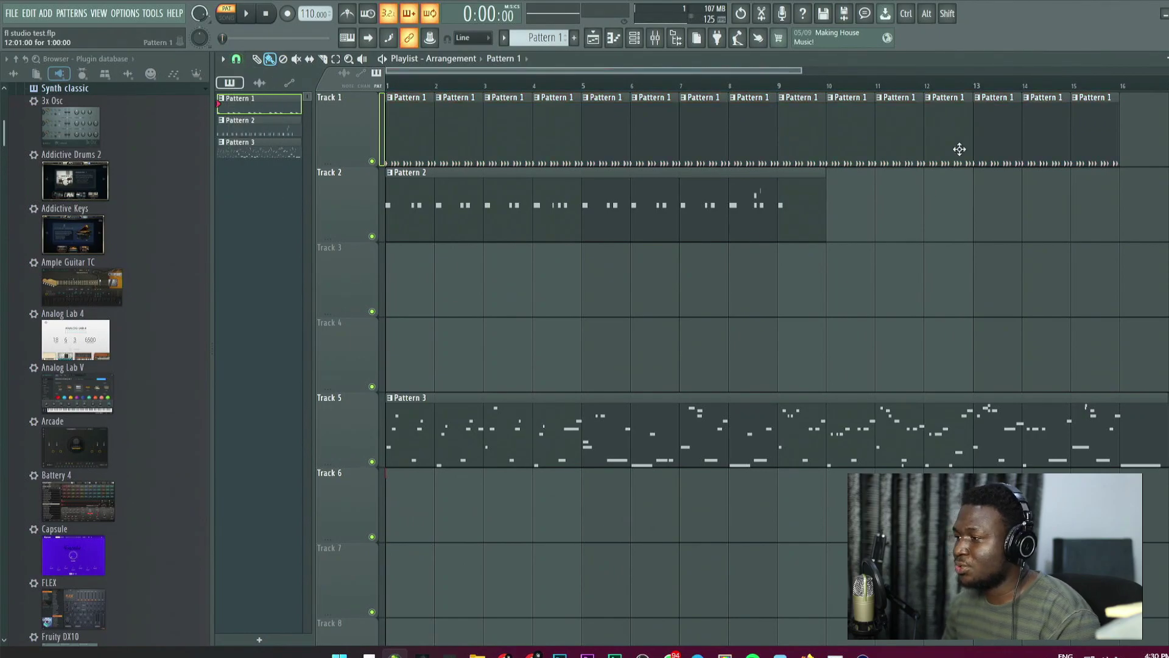
Play the arrangement in song mode with Track 5 muted to hear Patterns 1 and 2 together.
{"action": "scroll", "coordinate": [968, 143], "scroll_direction": "up", "scroll_amount": 5}
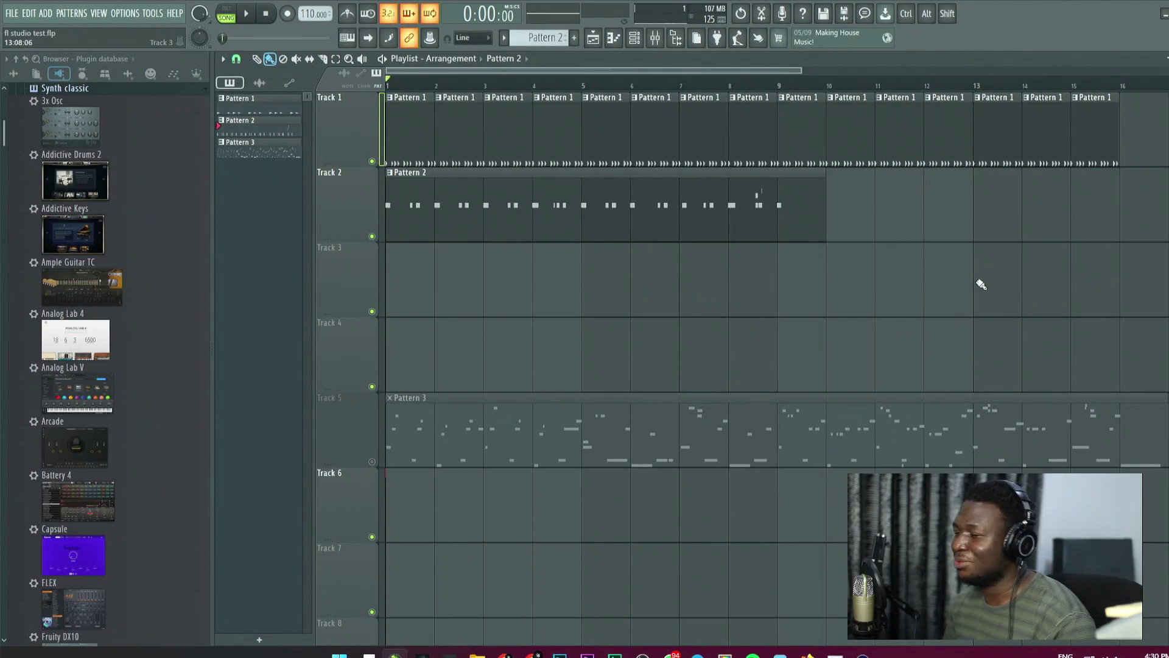
{"action": "key", "text": "space"}
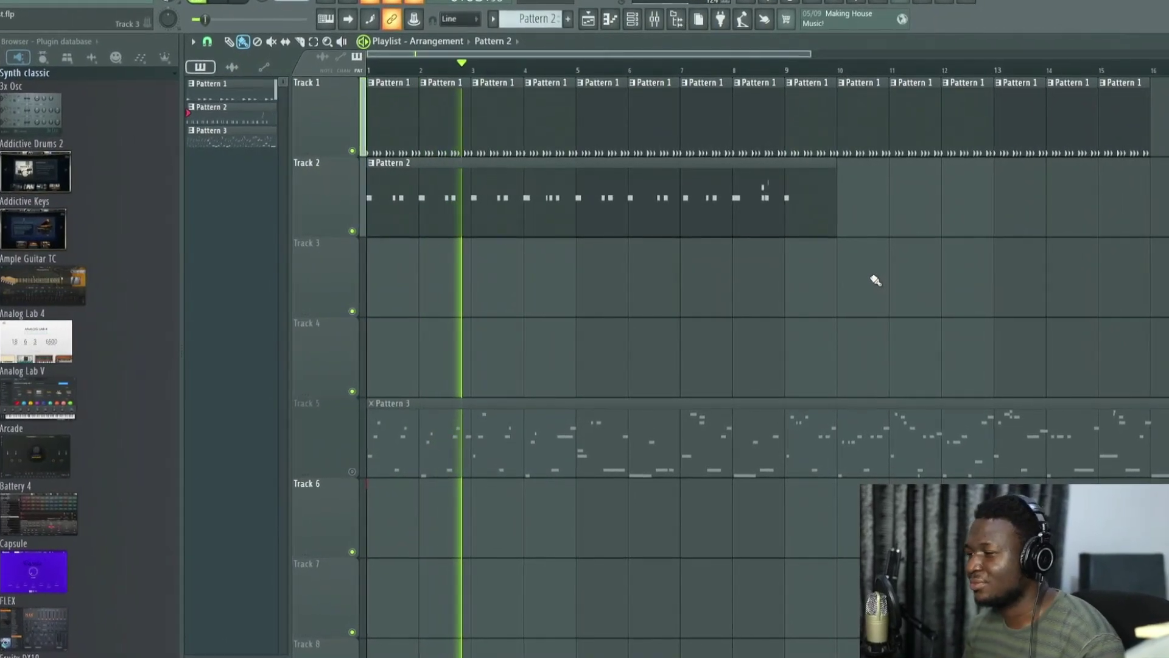
{"action": "key", "text": "space"}
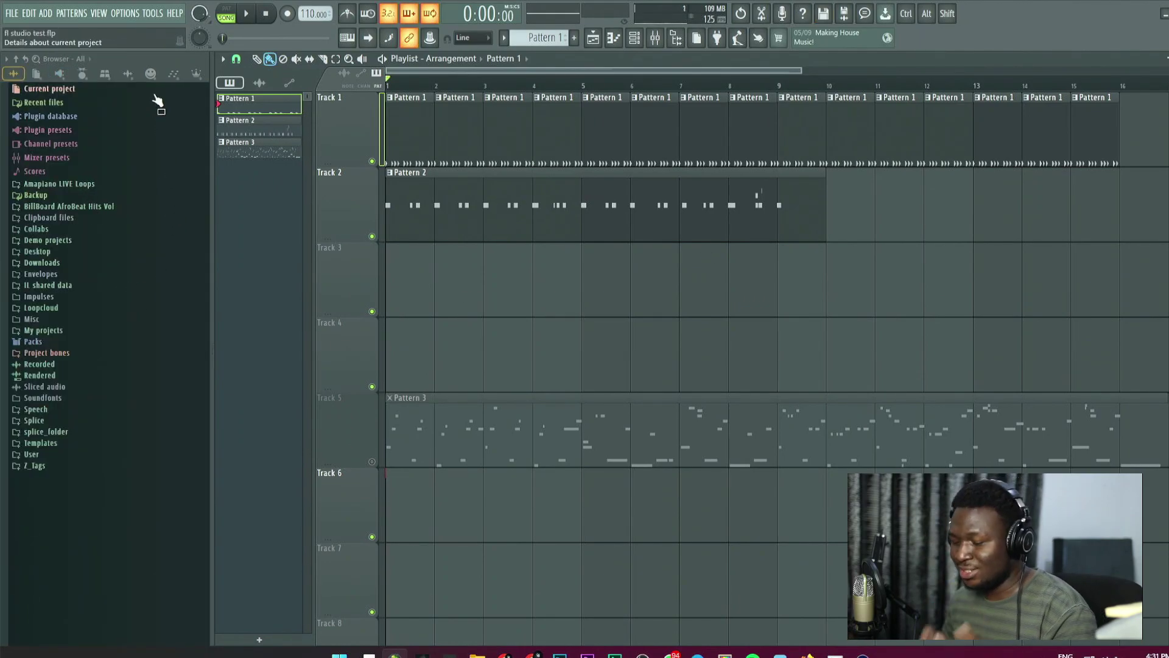
Switch to File Explorer and bring the Flex n Chill AfroBeat All In One folder into FL Studio's browser to view its contents.
{"action": "key", "text": "alt+Tab"}
{"action": "left_click", "coordinate": [615, 173]}
{"action": "left_click_drag", "start_coordinate": [614, 173], "coordinate": [39, 558]}
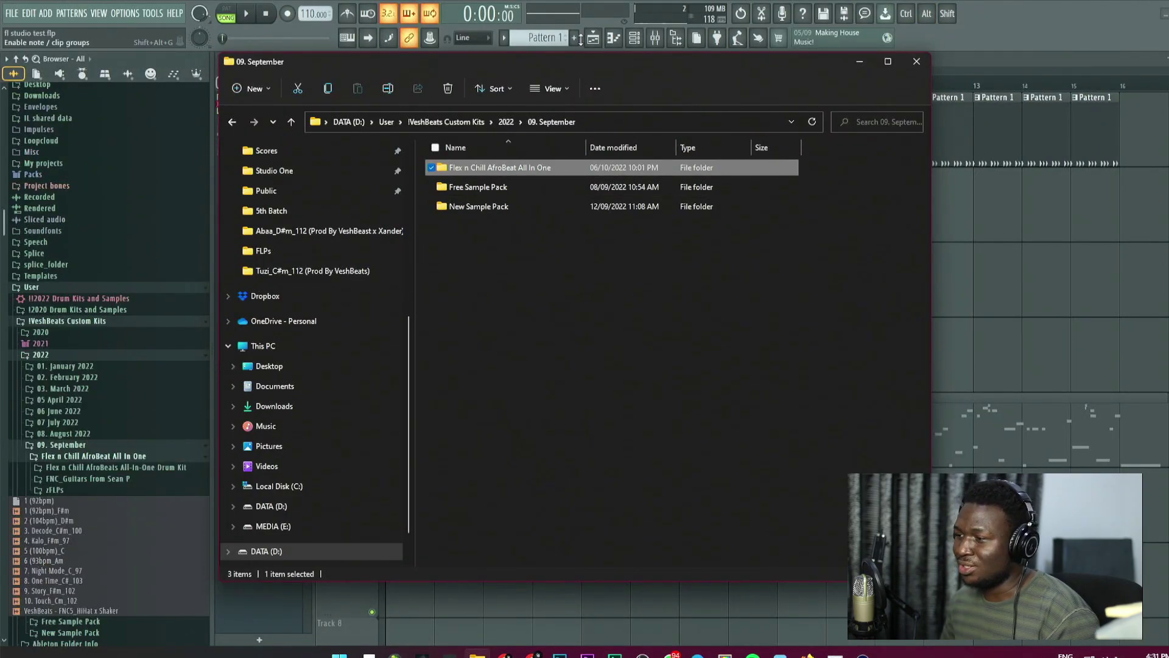
{"action": "left_click", "coordinate": [1007, 41]}
{"action": "scroll", "coordinate": [104, 428], "scroll_direction": "down", "scroll_amount": 7}
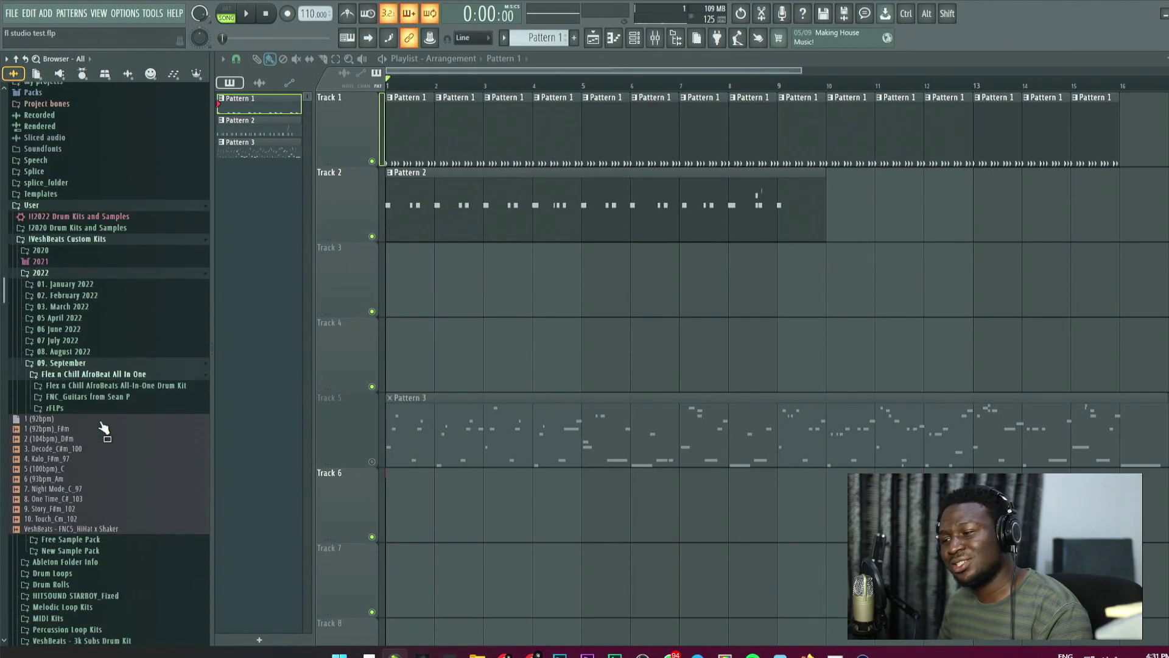
{"action": "scroll", "coordinate": [103, 426], "scroll_direction": "up", "scroll_amount": 12}
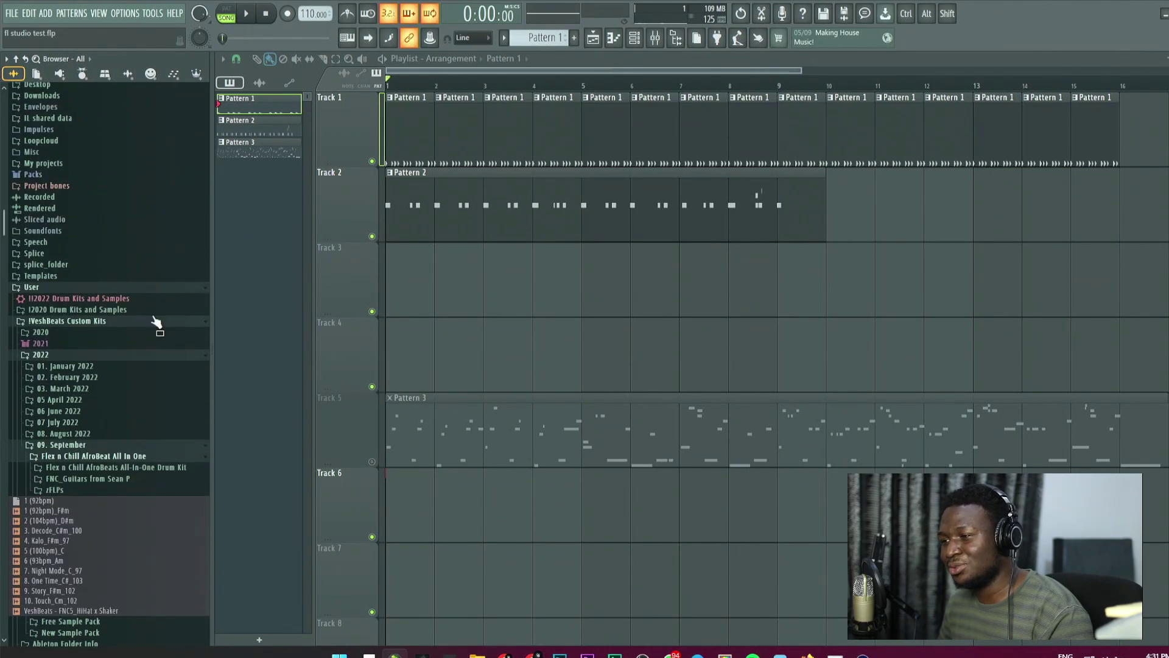
Review the browser extra search folders in the file settings and the folder chooser for an empty slot.
{"action": "left_click", "coordinate": [127, 12]}
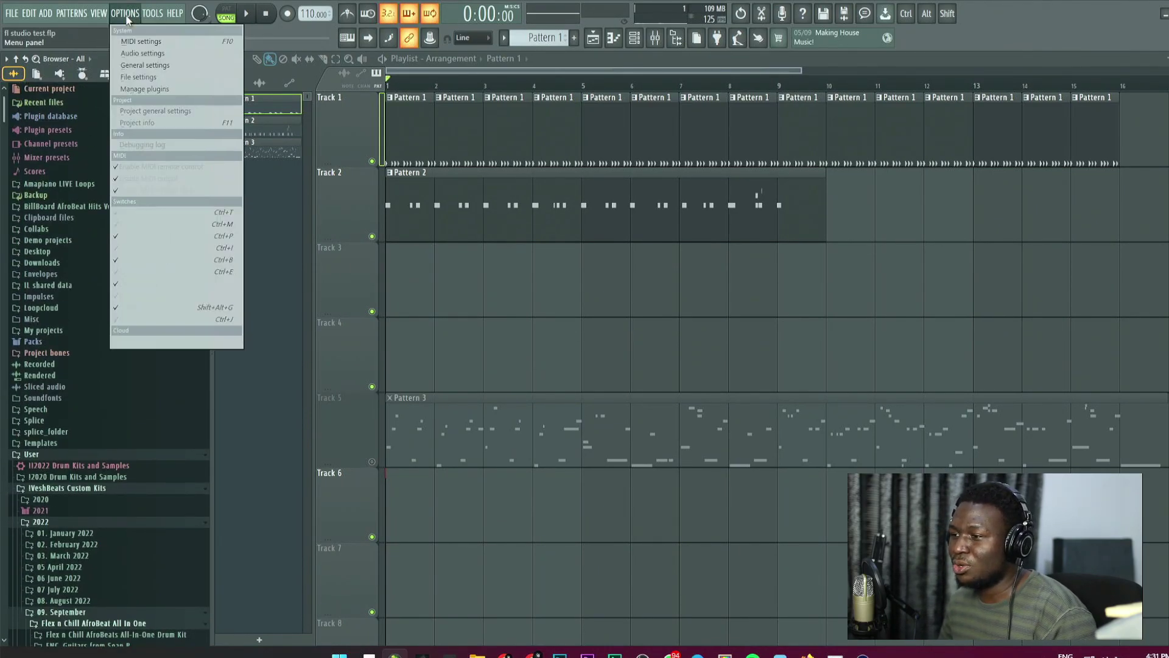
{"action": "left_click", "coordinate": [132, 77]}
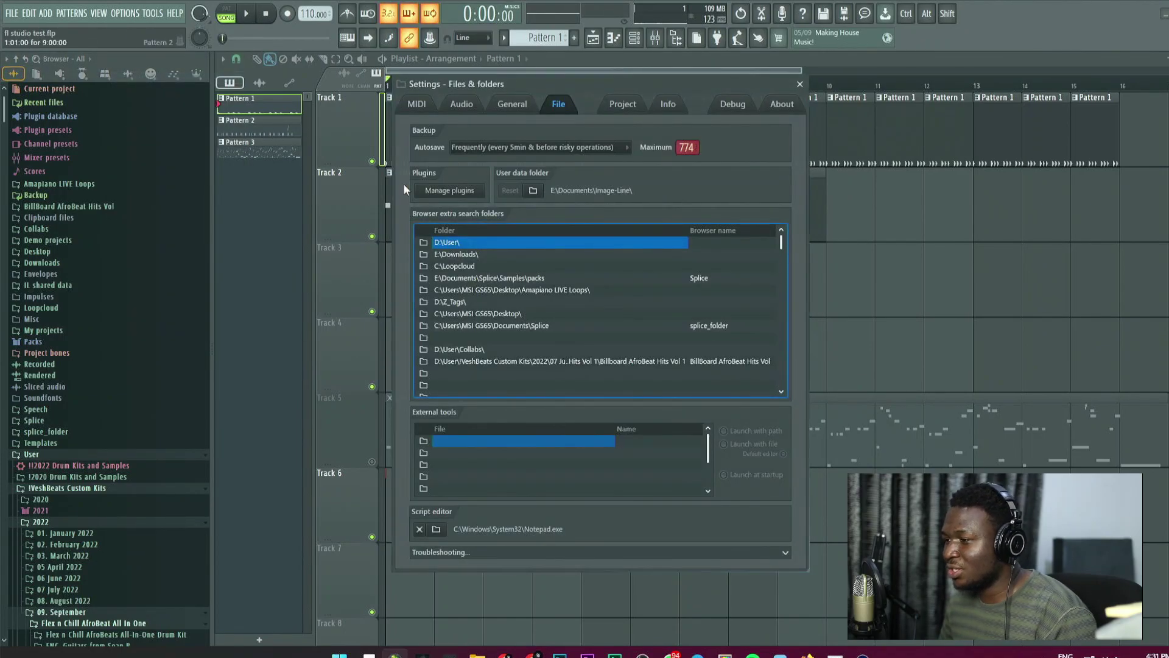
{"action": "left_click", "coordinate": [421, 337]}
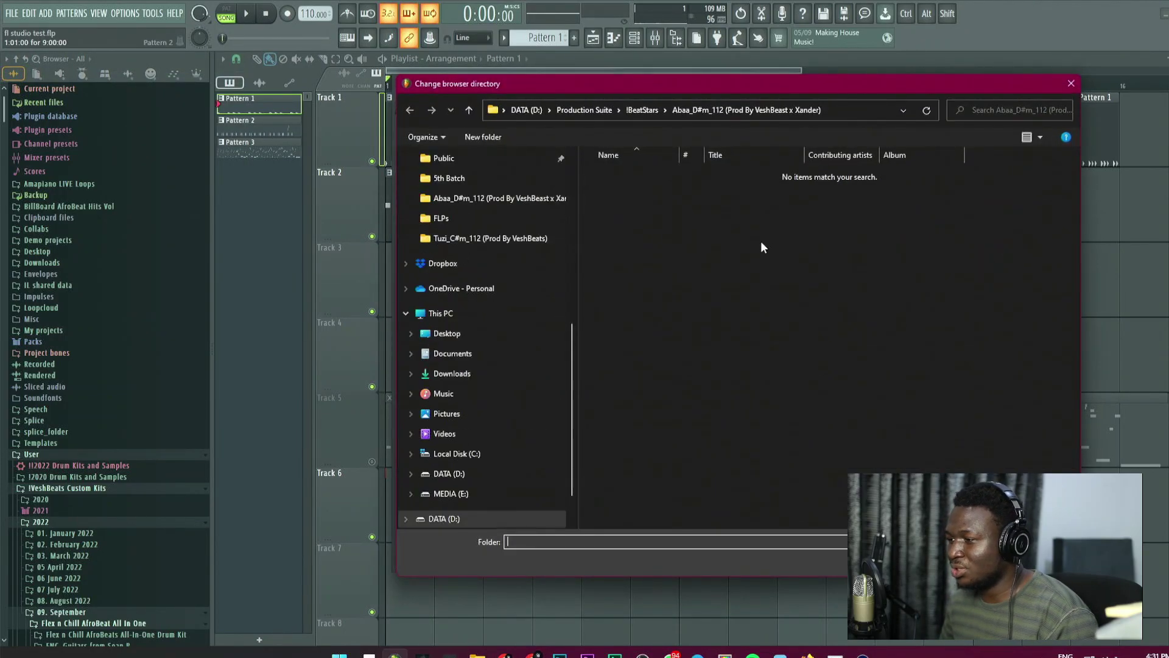
{"action": "left_click", "coordinate": [1070, 85]}
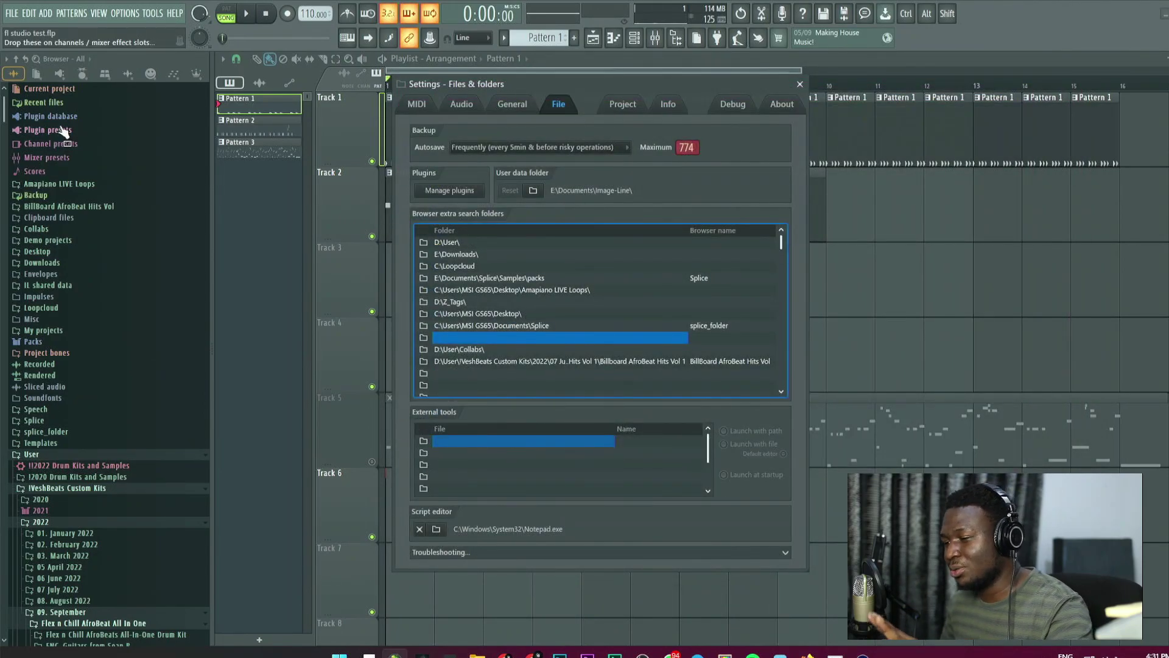
{"action": "left_click", "coordinate": [802, 84]}
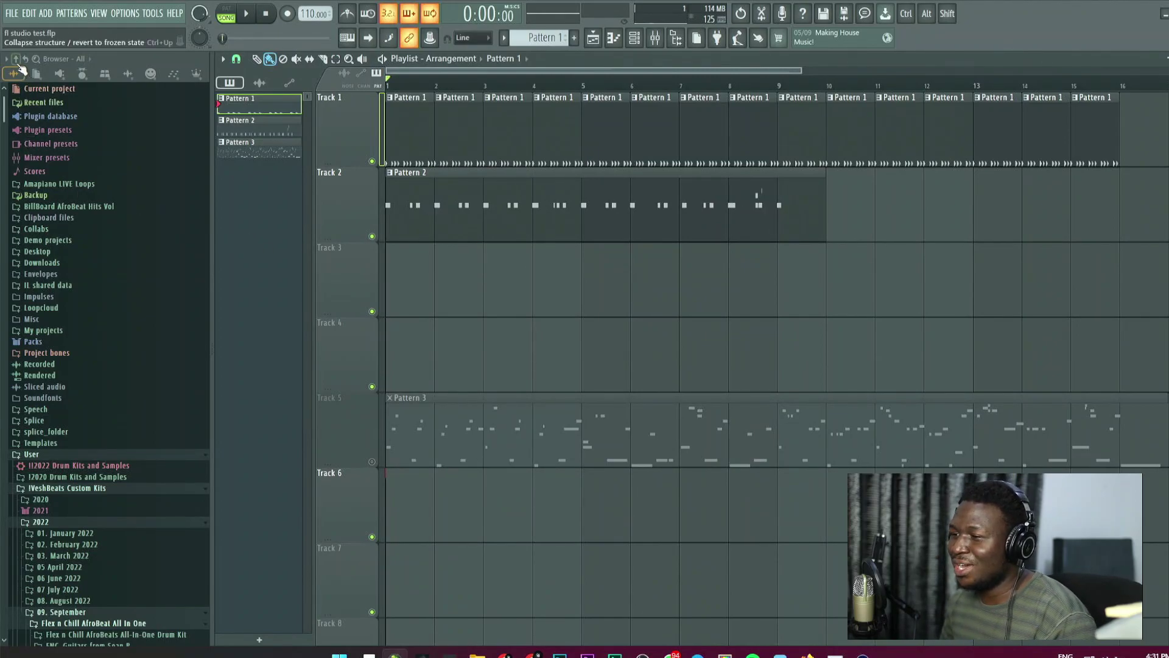
Collapse the browser's folder structure and look through the Packs folder, including its Legacy subfolder.
{"action": "left_click", "coordinate": [17, 60]}
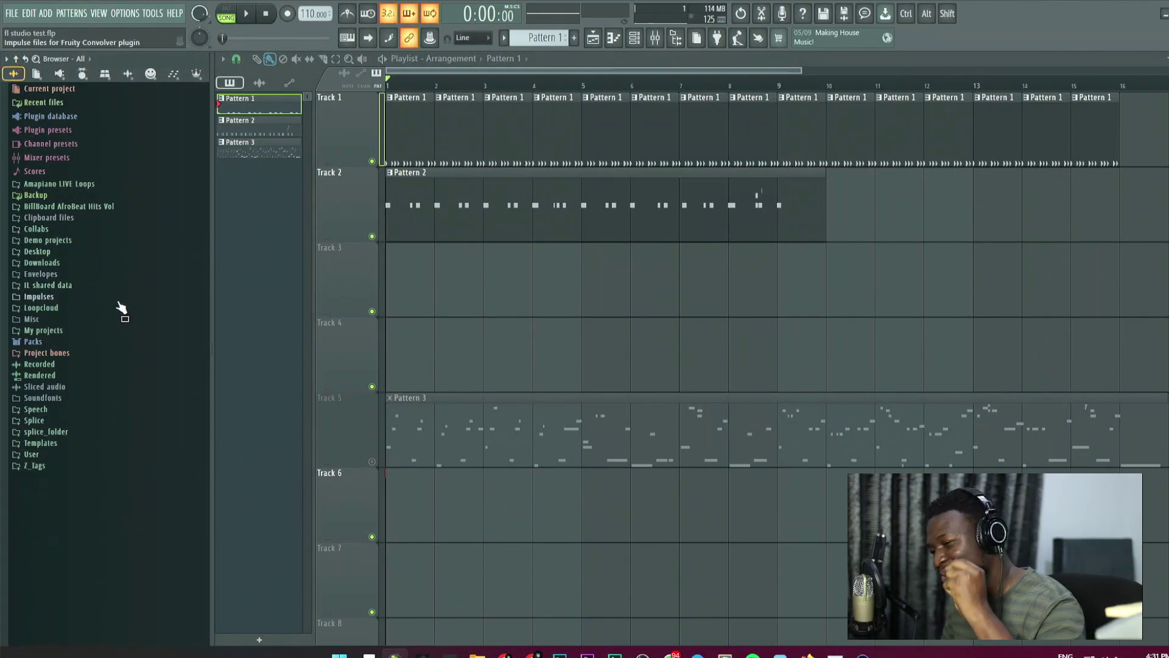
{"action": "left_click", "coordinate": [52, 343]}
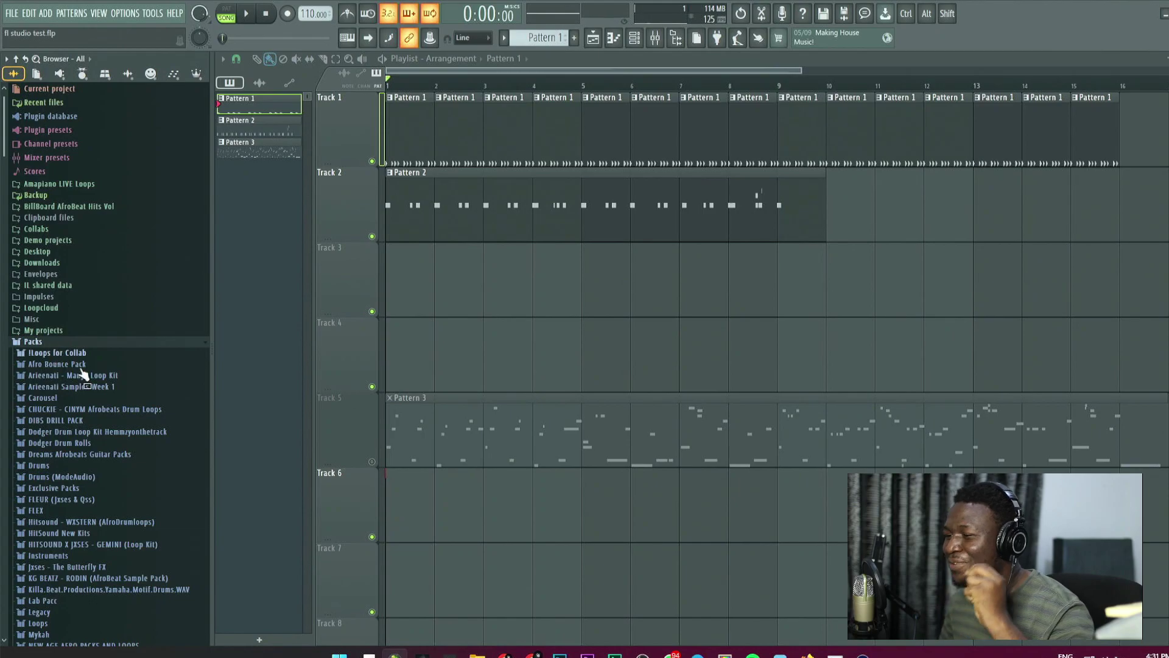
{"action": "scroll", "coordinate": [122, 405], "scroll_direction": "down", "scroll_amount": 6}
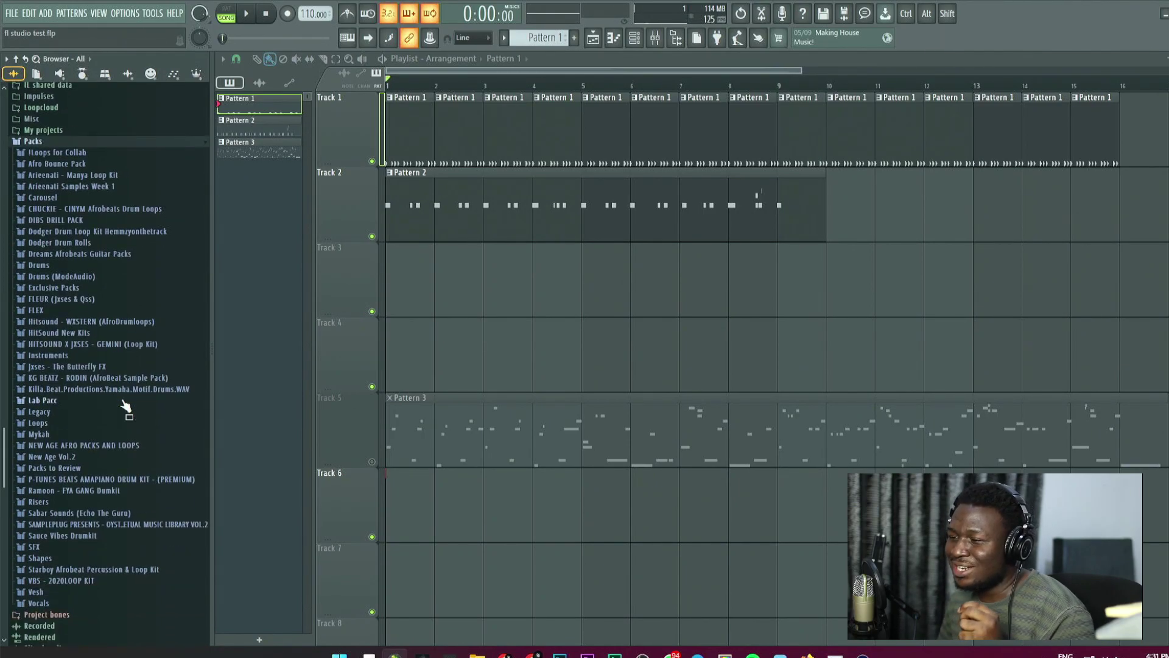
{"action": "left_click", "coordinate": [68, 413]}
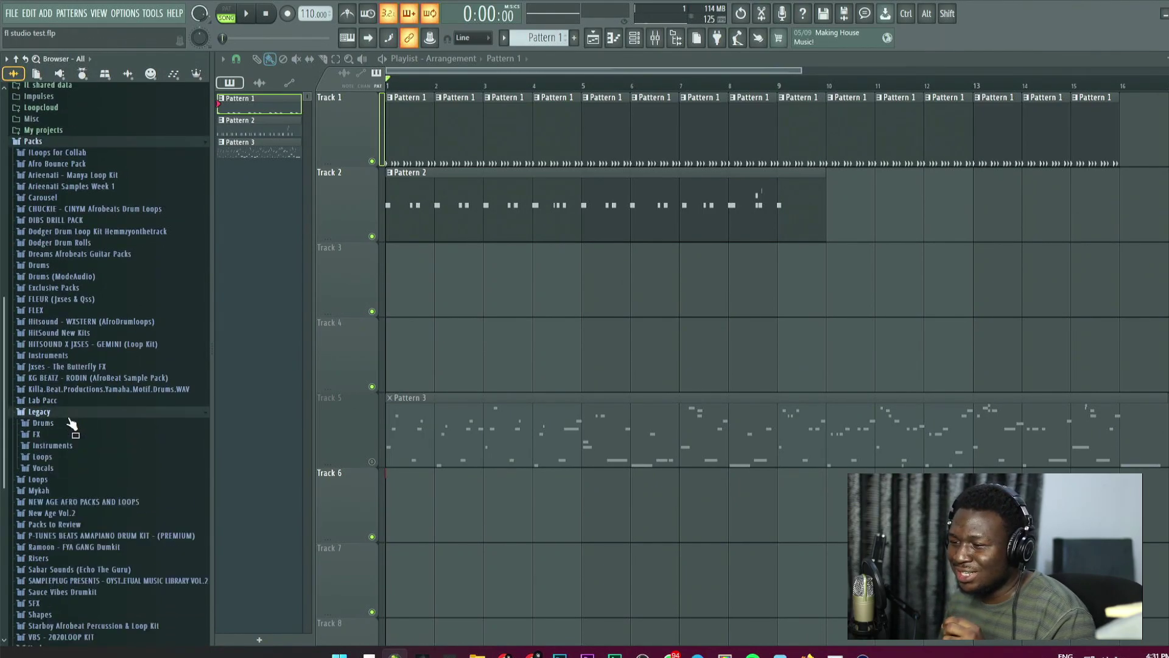
{"action": "left_click", "coordinate": [77, 416]}
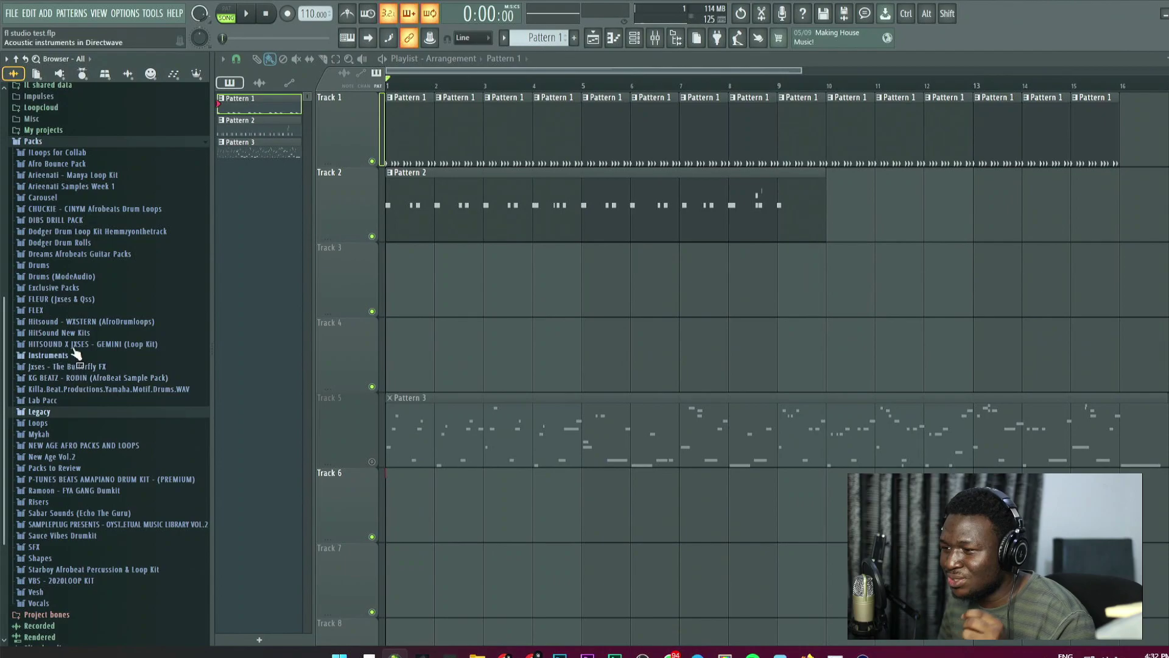
Look through the Drums packs, examining the Percussion samples and the Kits subfolder.
{"action": "left_click", "coordinate": [63, 268]}
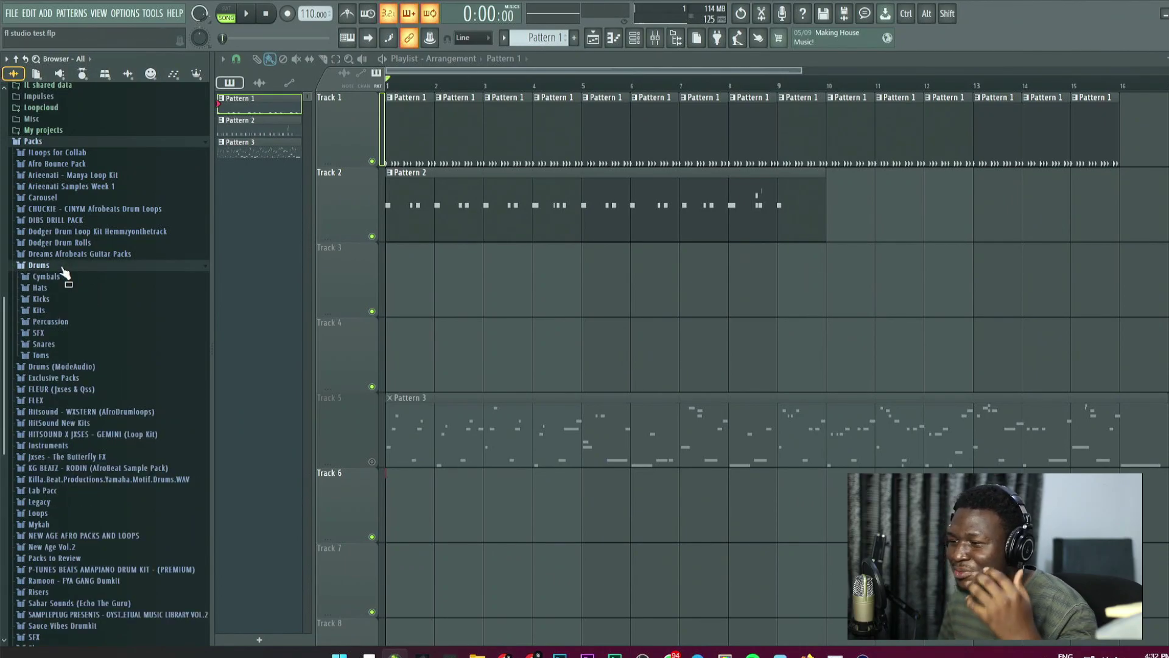
{"action": "left_click", "coordinate": [59, 322]}
{"action": "scroll", "coordinate": [110, 426], "scroll_direction": "down", "scroll_amount": 5}
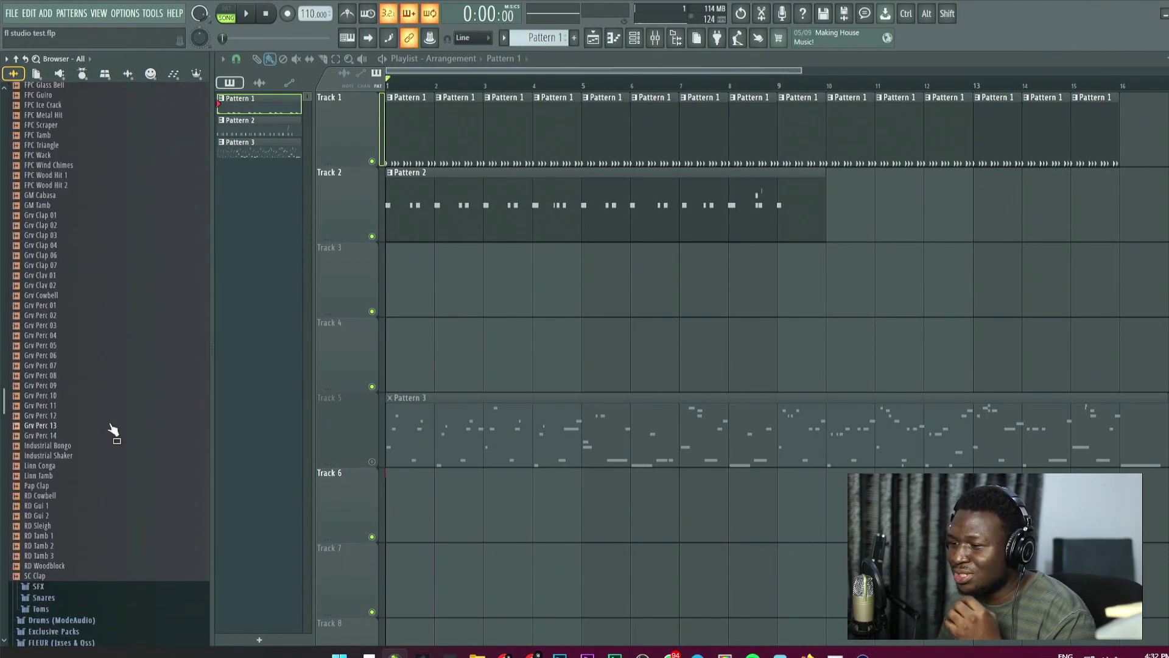
{"action": "scroll", "coordinate": [110, 425], "scroll_direction": "up", "scroll_amount": 4}
{"action": "scroll", "coordinate": [113, 429], "scroll_direction": "up", "scroll_amount": 5}
{"action": "left_click", "coordinate": [63, 344]}
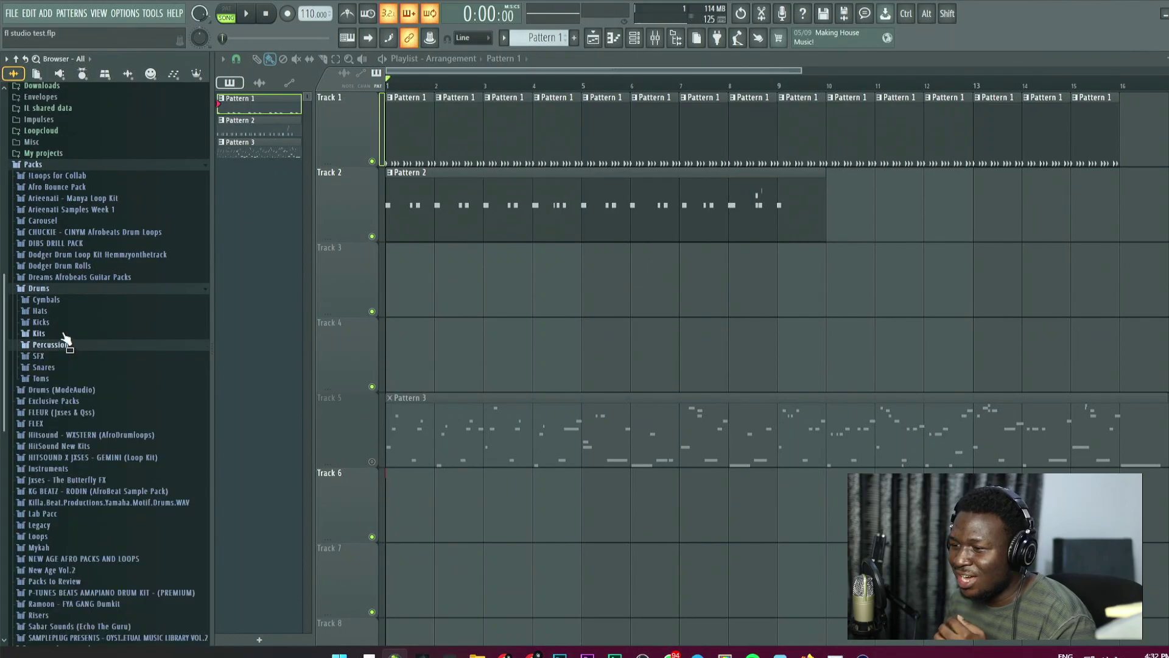
{"action": "left_click", "coordinate": [65, 335]}
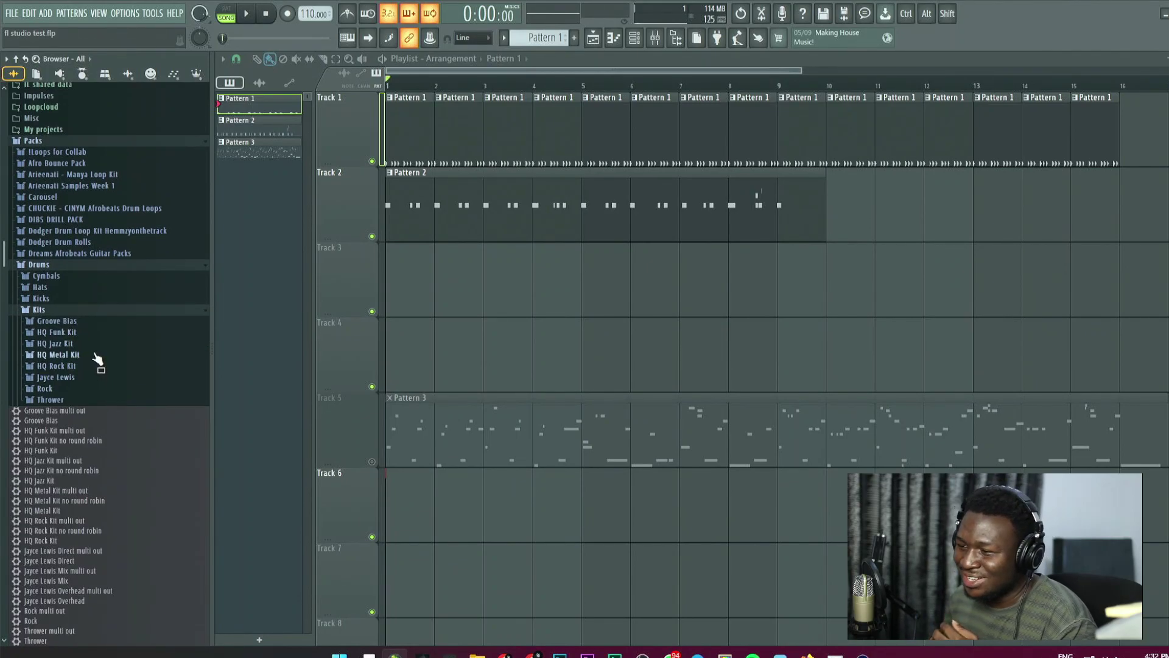
Collapse the Kits folder and open the Kicks samples inside the Drums pack.
{"action": "left_click", "coordinate": [80, 310]}
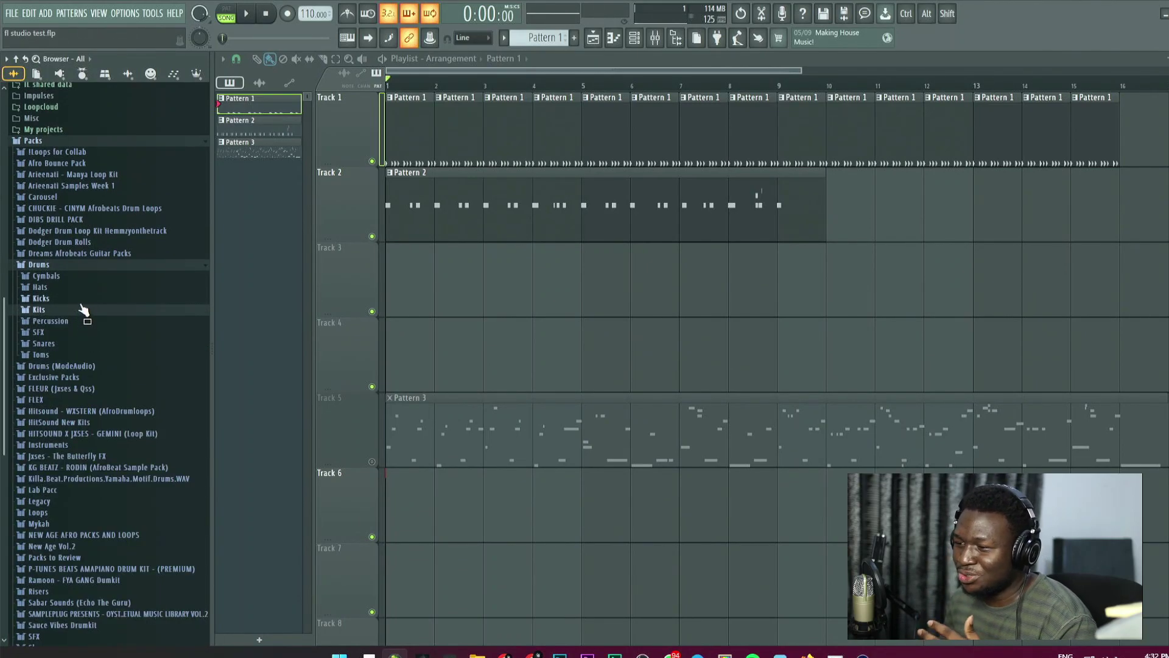
{"action": "left_click", "coordinate": [79, 300]}
{"action": "scroll", "coordinate": [115, 424], "scroll_direction": "down", "scroll_amount": 2}
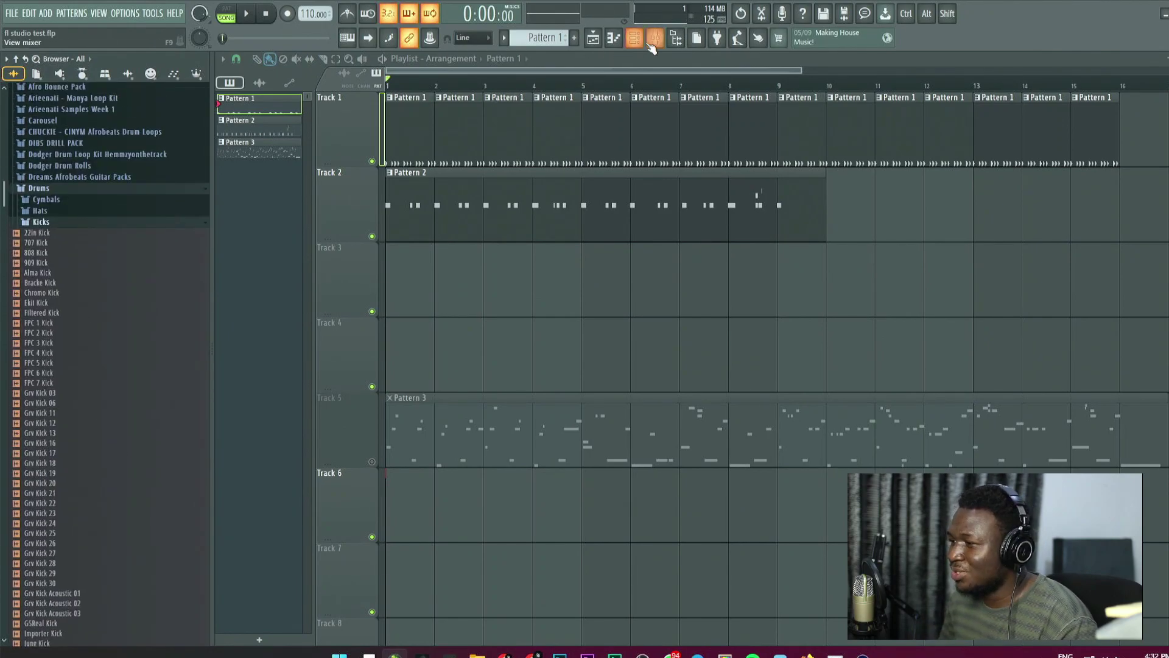
Show the channel rack and play Pattern 1 to review its drum channels.
{"action": "left_click", "coordinate": [638, 41]}
{"action": "left_click", "coordinate": [1084, 236]}
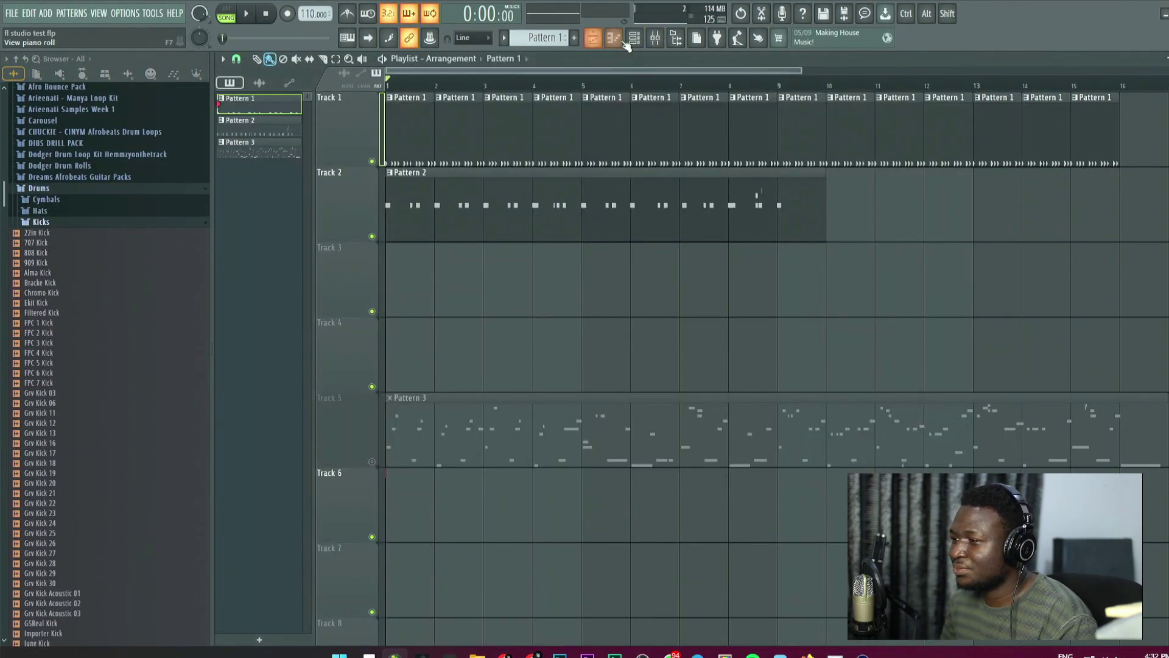
{"action": "left_click", "coordinate": [634, 38]}
{"action": "key", "text": "space"}
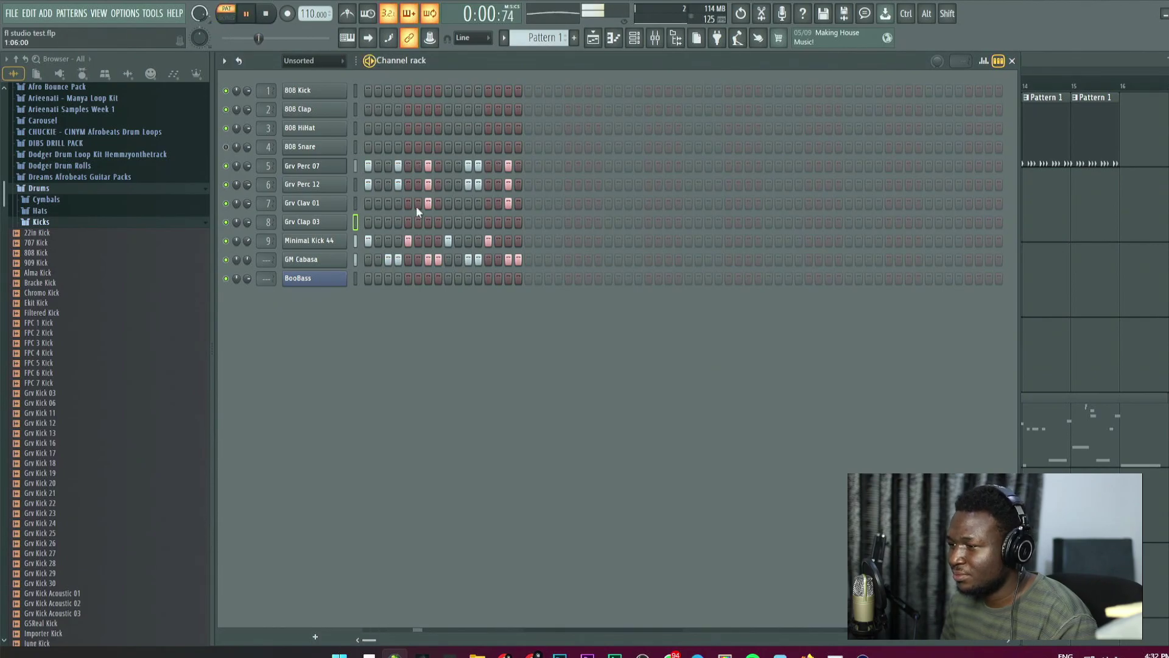
{"action": "key", "text": "space"}
Delete the 808 Kick, 808 Clap, 808 HiHat and 808 Snare channels from the channel rack.
{"action": "left_click", "coordinate": [356, 147]}
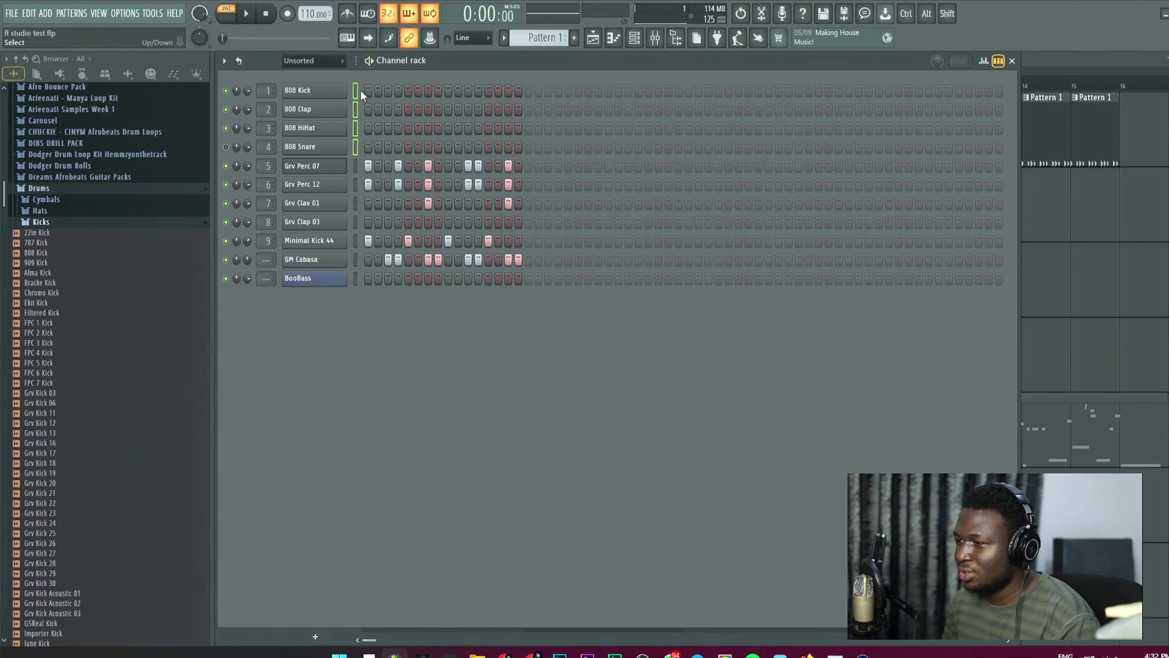
{"action": "key", "text": "alt+Delete"}
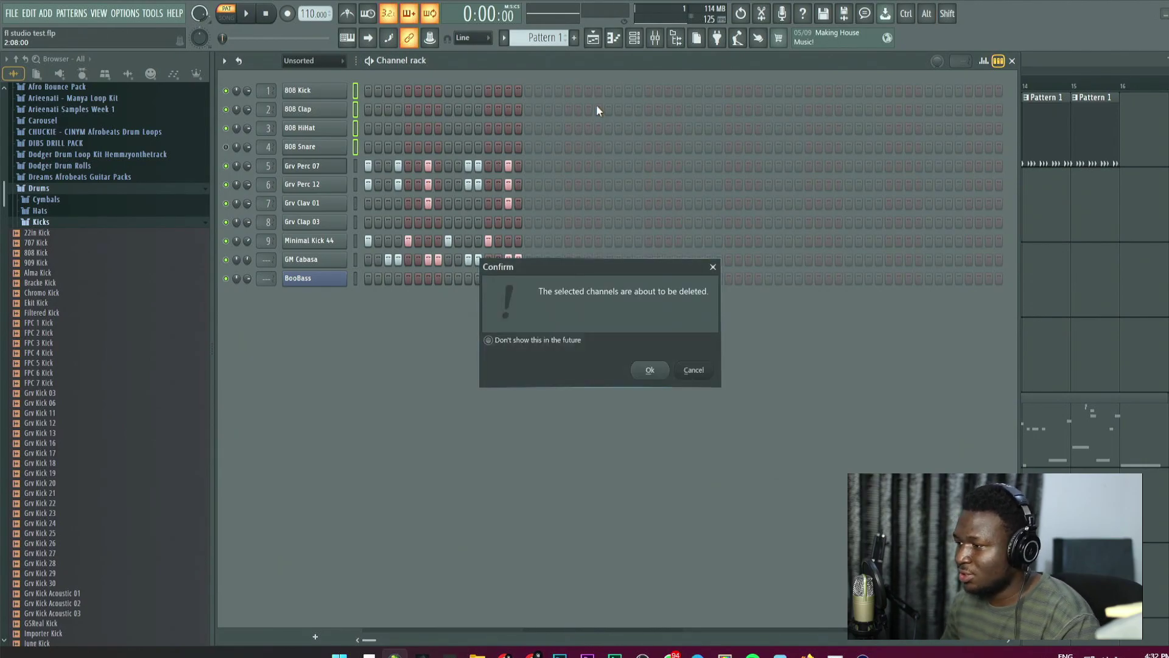
{"action": "left_click", "coordinate": [657, 367]}
Replace the soloed Minimal Kick 44 channel's sample with 808 Kick, then set its quick fade out to 100%.
{"action": "key", "text": "space"}
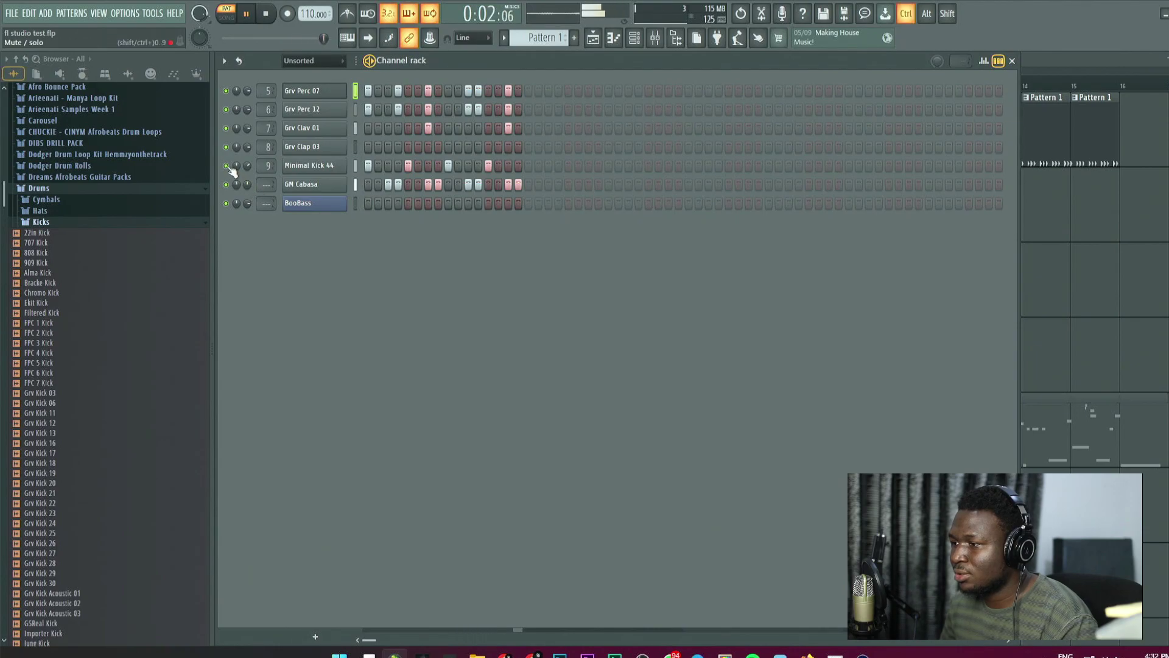
{"action": "left_click", "coordinate": [332, 165]}
{"action": "key", "text": "space"}
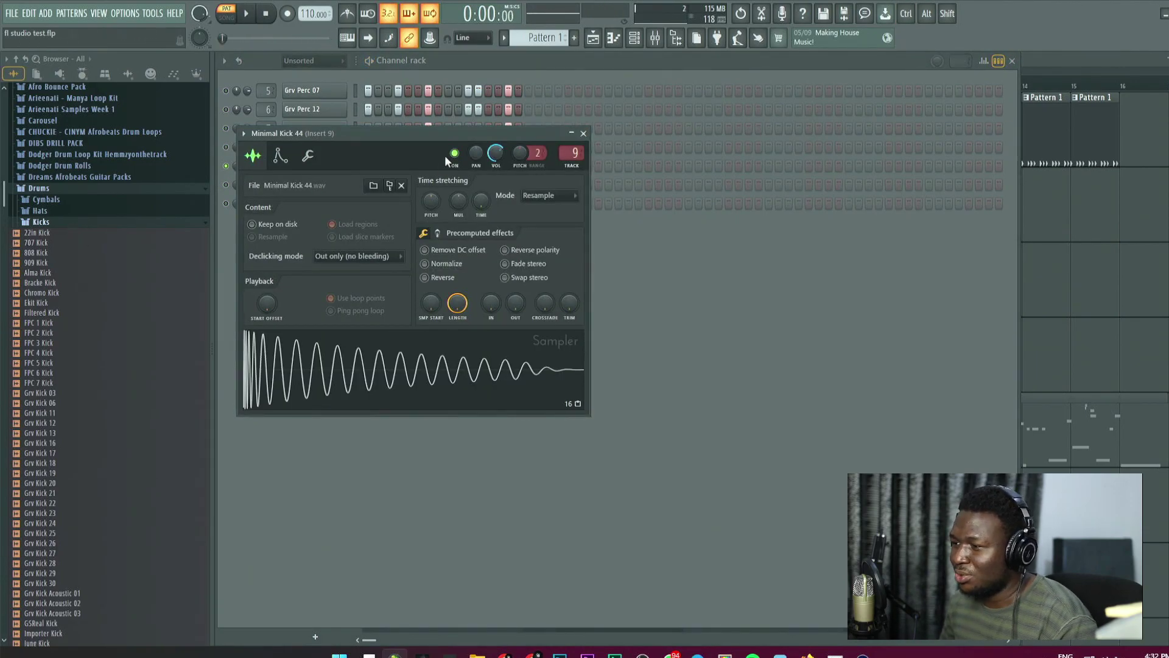
{"action": "left_click_drag", "start_coordinate": [445, 156], "coordinate": [519, 163]}
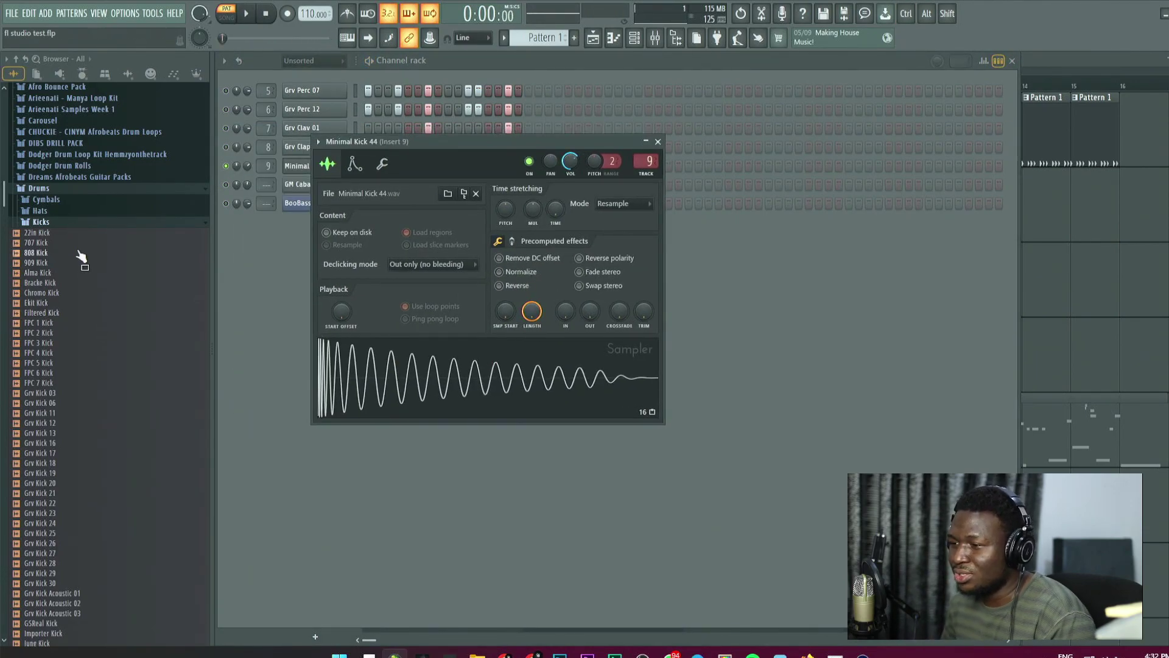
{"action": "left_click_drag", "start_coordinate": [78, 253], "coordinate": [408, 357]}
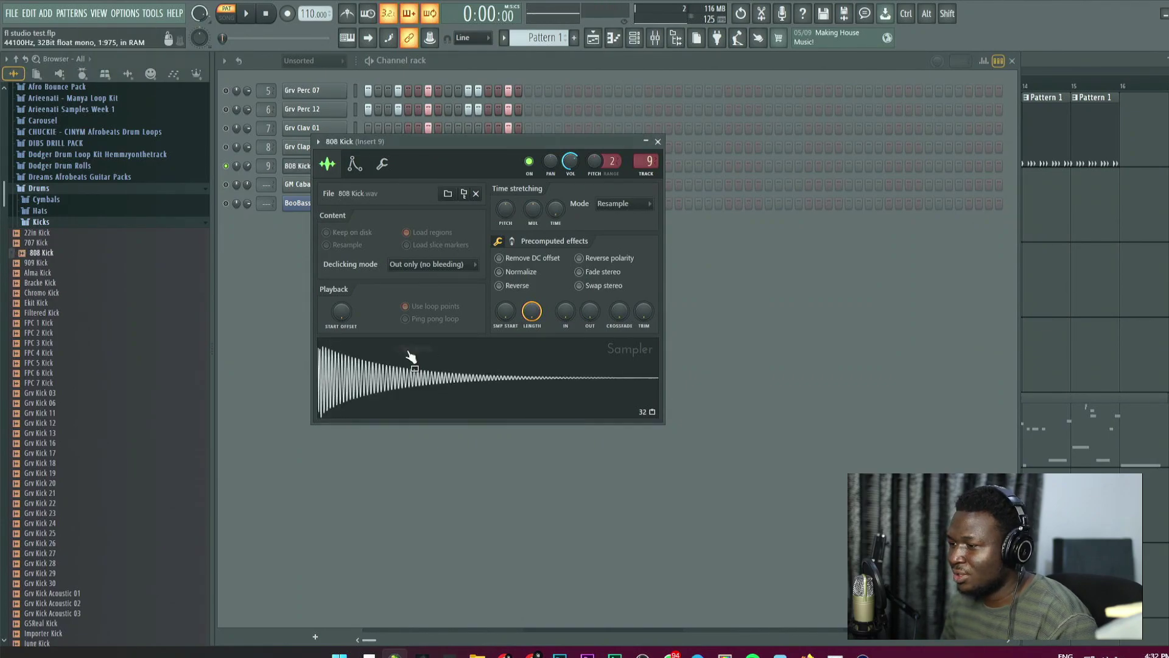
{"action": "left_click_drag", "start_coordinate": [590, 312], "coordinate": [590, 271]}
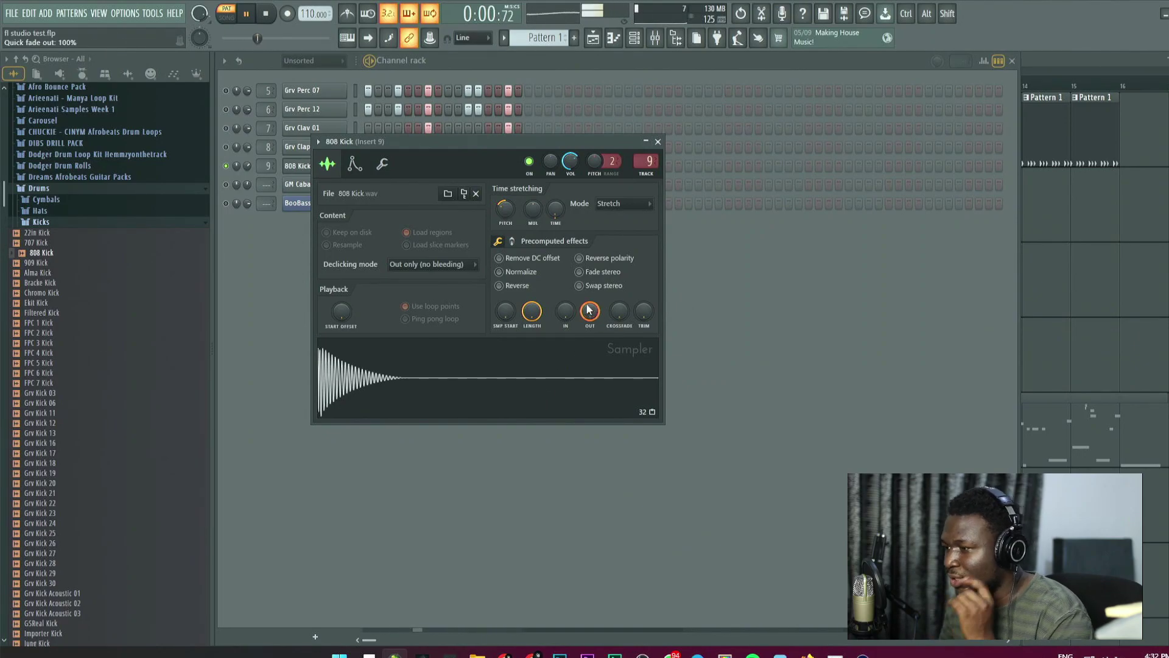
Name the 808 kick channel Kick and add Fruity Parametric EQ 2 to its mixer track's first effect slot.
{"action": "right_click", "coordinate": [345, 138]}
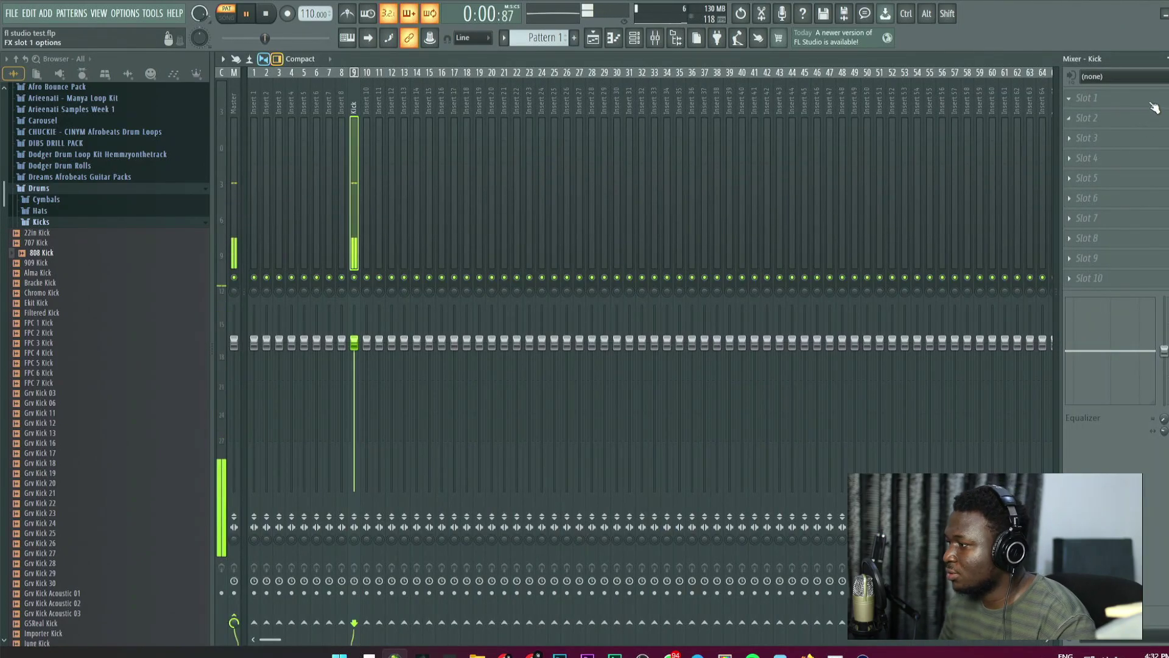
{"action": "left_click", "coordinate": [1153, 102]}
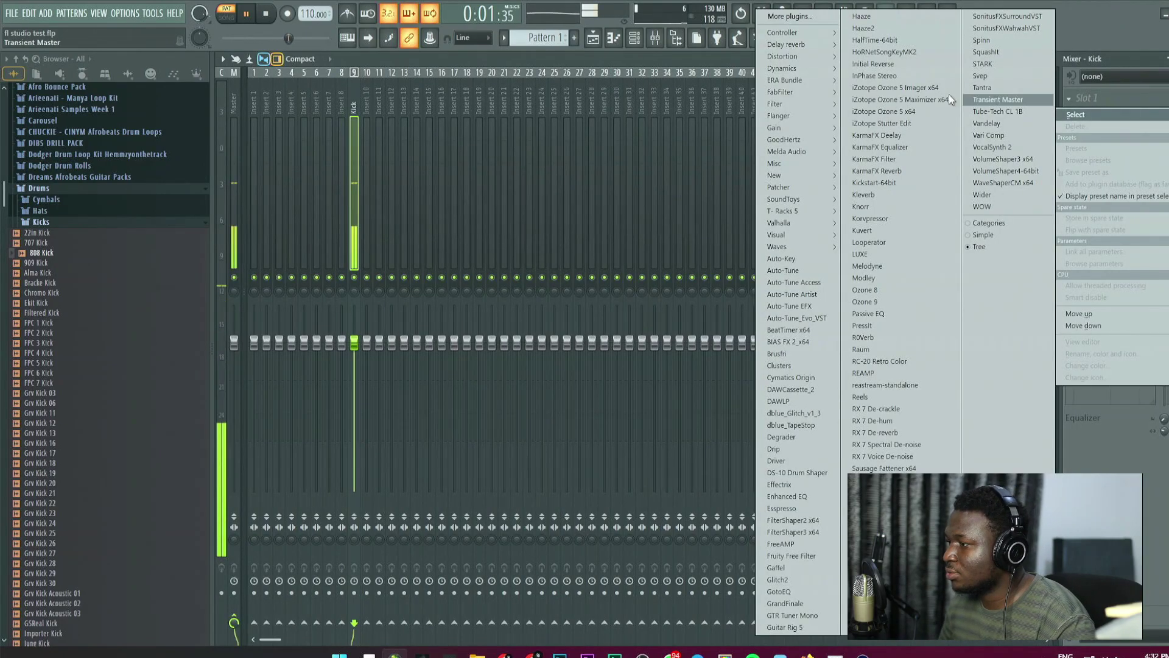
{"action": "mouse_move", "coordinate": [799, 86]}
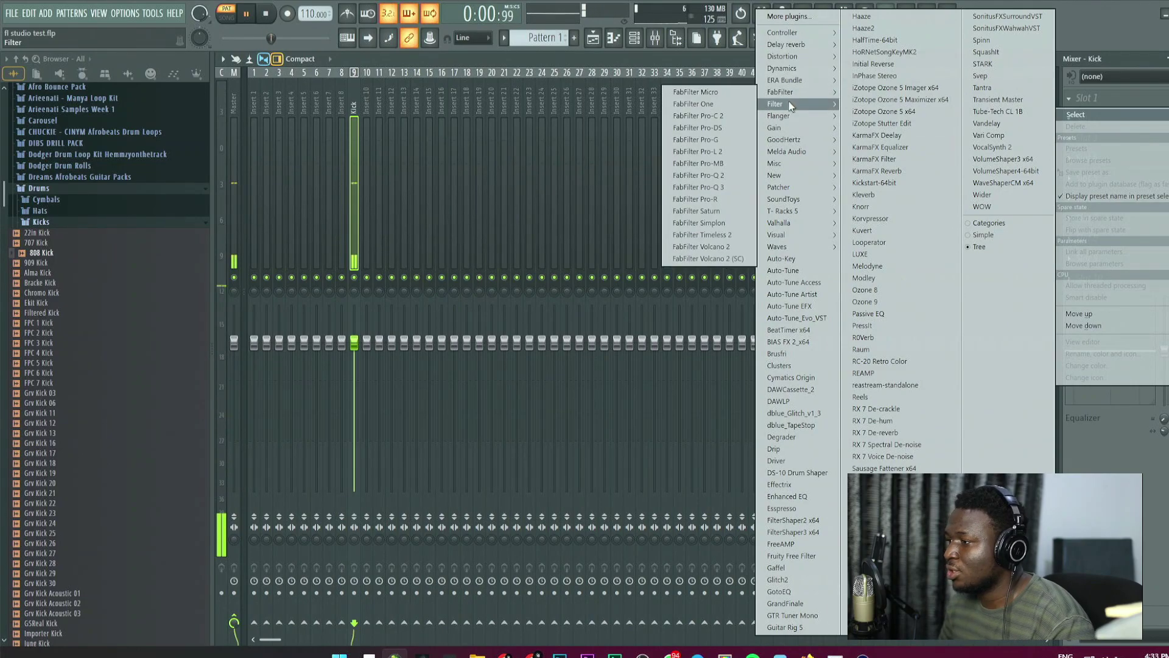
{"action": "left_click", "coordinate": [721, 152]}
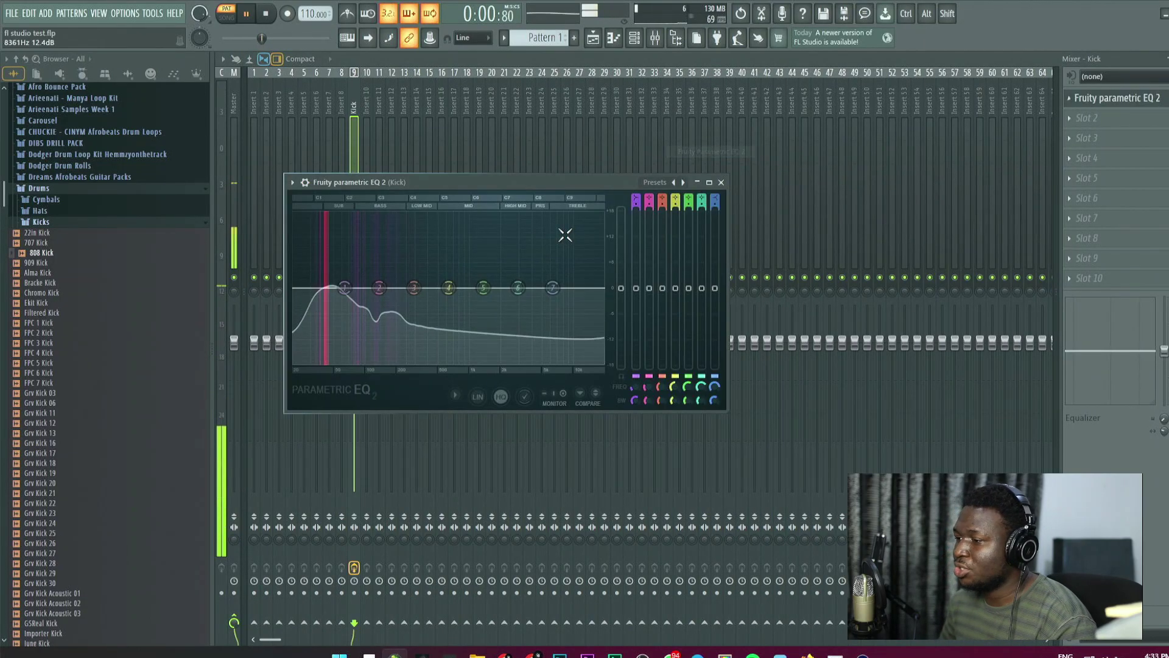
Raise EQ band 1 slightly, boost band 4 in the bass range, and change band 7 to a low pass filter.
{"action": "mouse_move", "coordinate": [344, 287]}
{"action": "left_mouse_down"}
{"action": "mouse_move", "coordinate": [342, 243]}
{"action": "mouse_move", "coordinate": [339, 283]}
{"action": "left_mouse_up"}
{"action": "left_click_drag", "start_coordinate": [439, 286], "coordinate": [371, 234]}
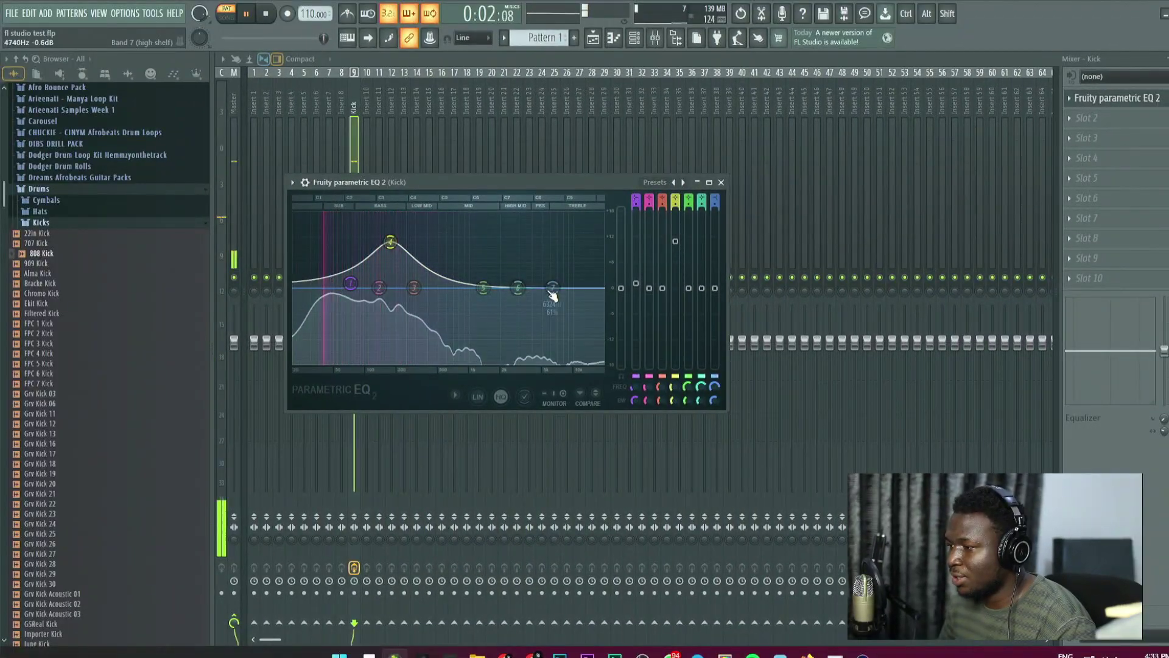
{"action": "right_click", "coordinate": [541, 285]}
{"action": "mouse_move", "coordinate": [586, 325]}
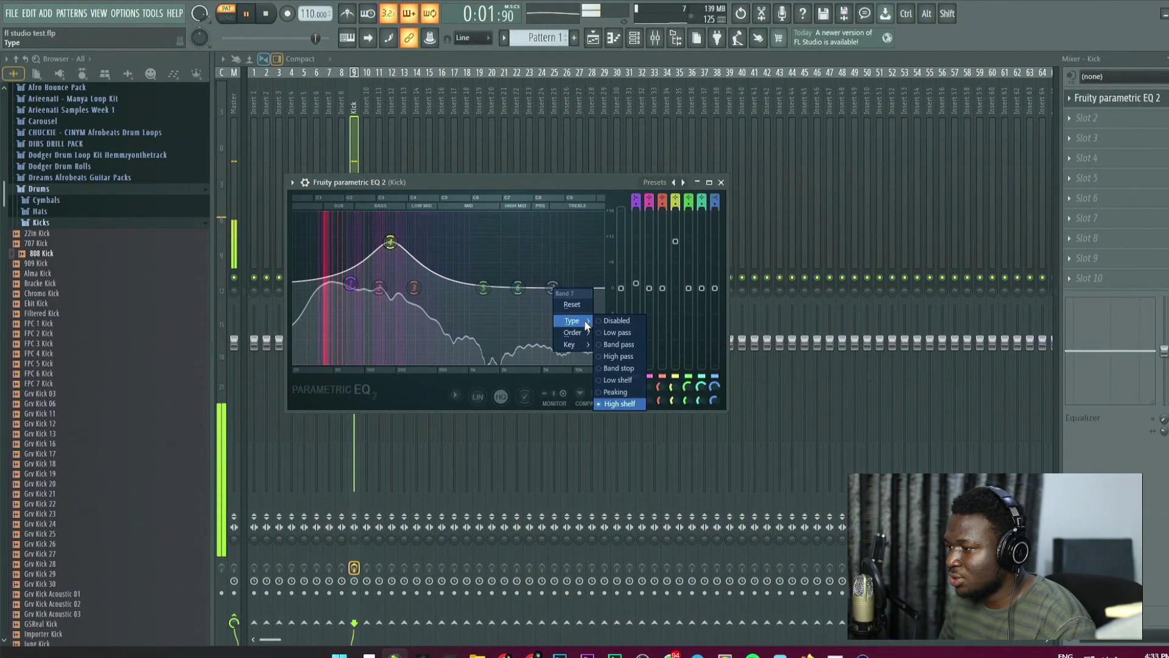
{"action": "left_click", "coordinate": [626, 332]}
Add Transient Processor to the Kick track's second effect slot and adjust its controls.
{"action": "left_click", "coordinate": [1088, 119]}
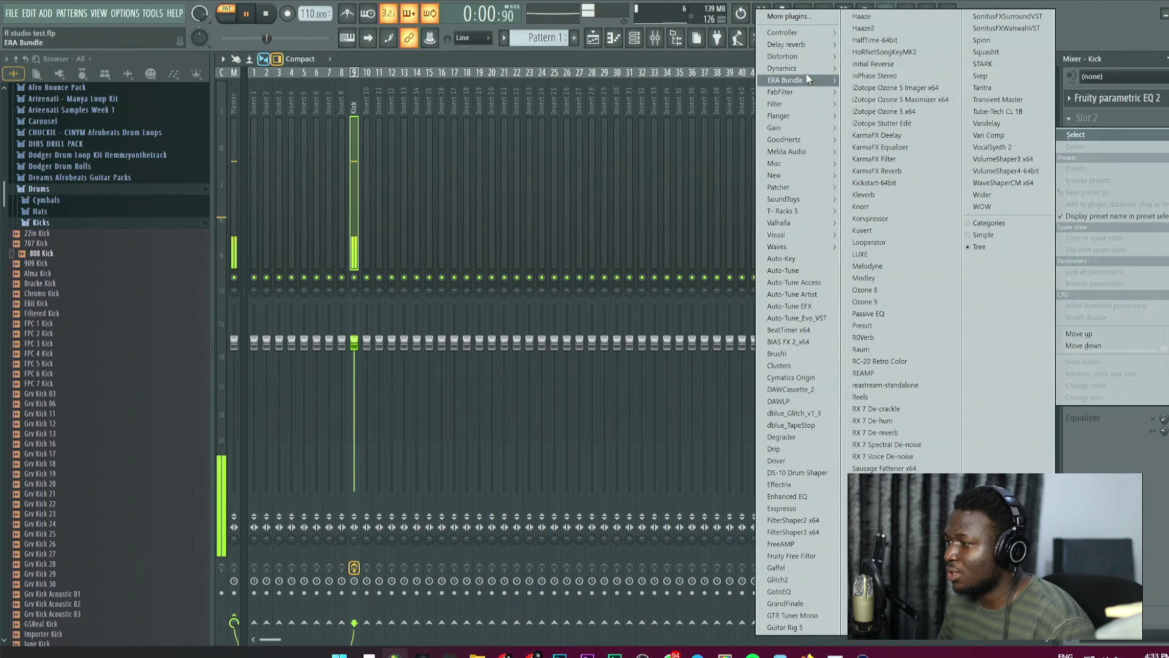
{"action": "mouse_move", "coordinate": [807, 72]}
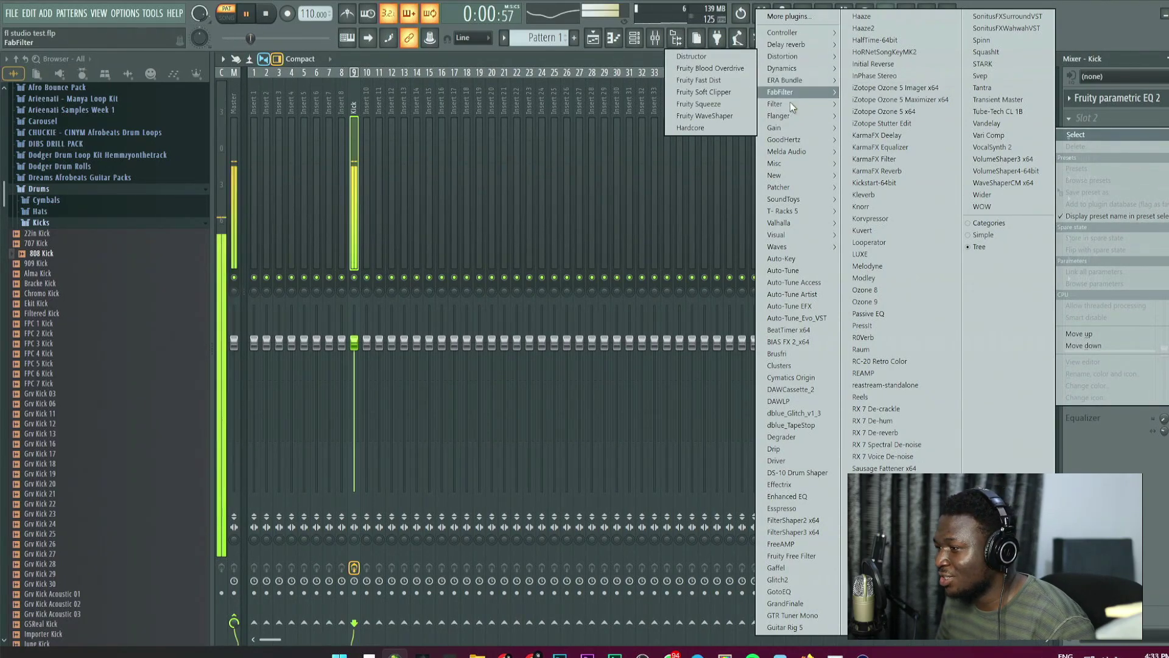
{"action": "left_click", "coordinate": [754, 142]}
{"action": "left_click_drag", "start_coordinate": [520, 265], "coordinate": [532, 300]}
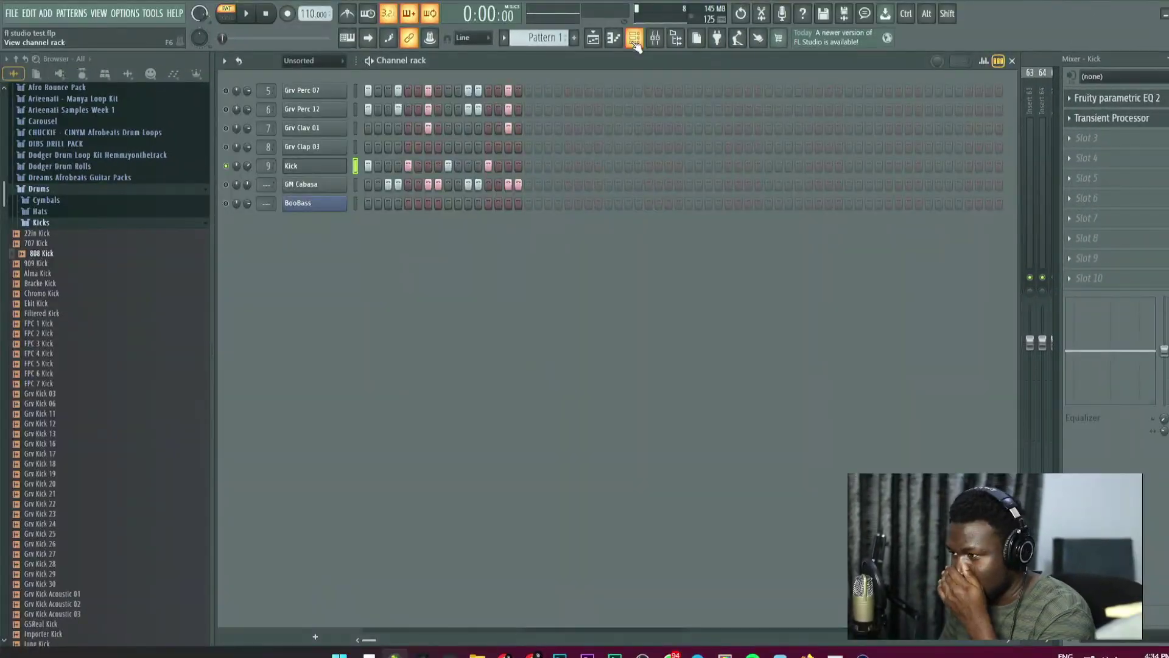
Solo the Grv Clav 01 channel and open the Drums subfolder of the Legacy pack in the browser.
{"action": "left_click", "coordinate": [225, 166]}
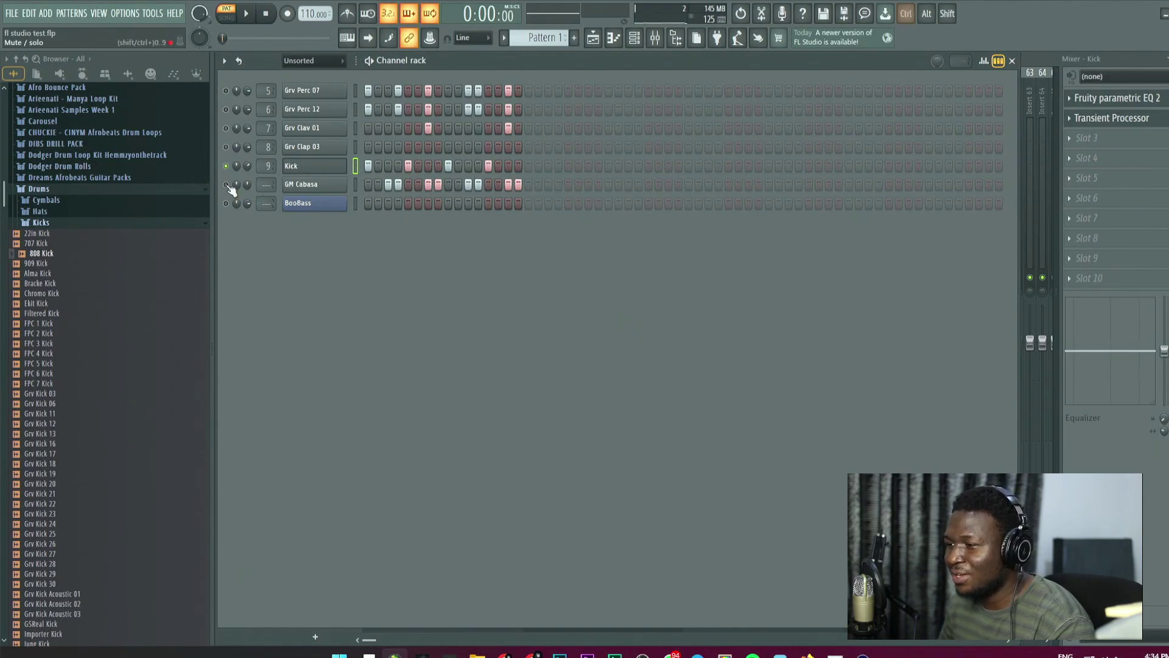
{"action": "left_click", "coordinate": [225, 127]}
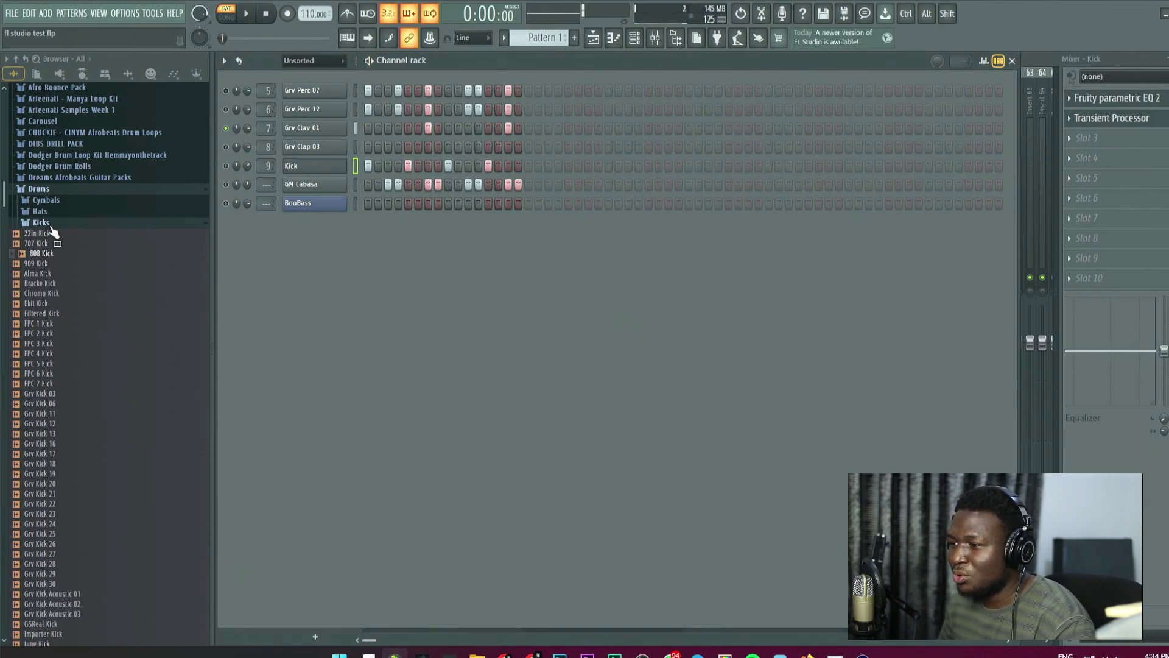
{"action": "left_click", "coordinate": [41, 223]}
{"action": "scroll", "coordinate": [92, 320], "scroll_direction": "down", "scroll_amount": 3}
{"action": "left_click", "coordinate": [61, 327]}
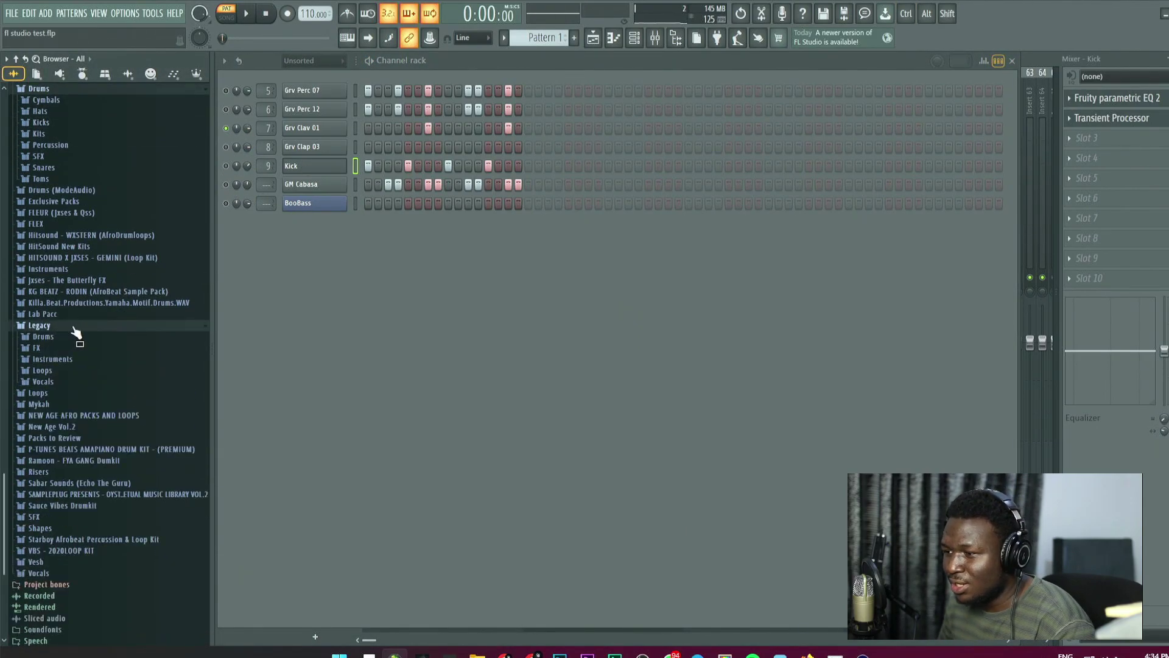
{"action": "left_click", "coordinate": [70, 337]}
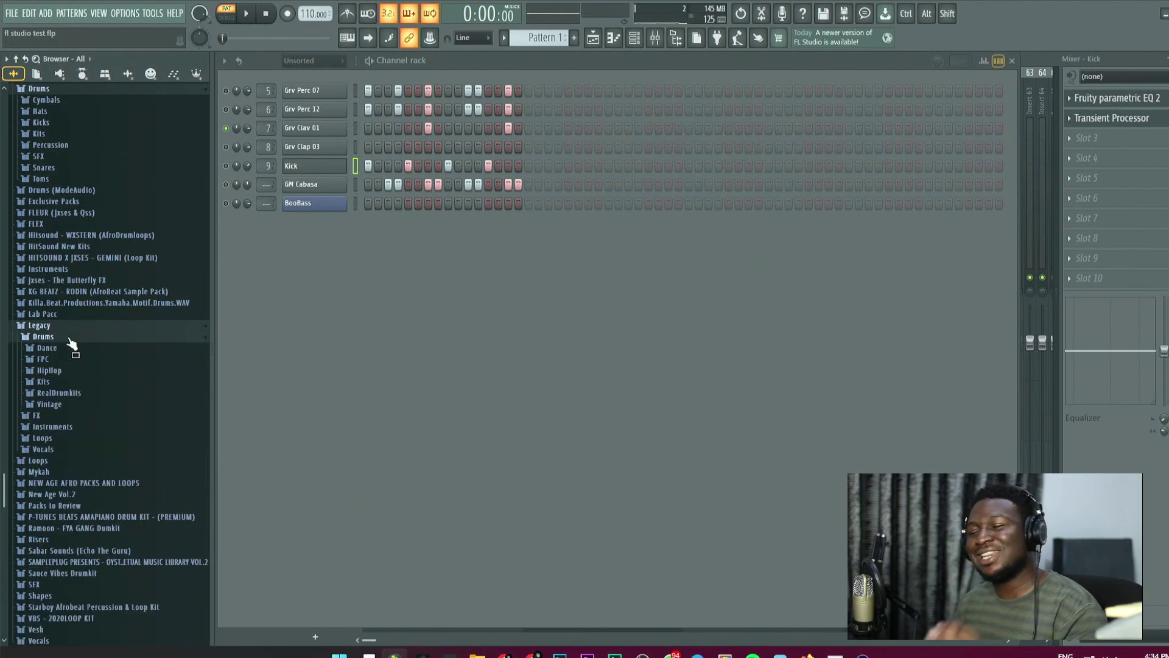
Look through the Dance, FPC, HipHop, Kits, RealDrumkits and Vintage folders of the Legacy drums.
{"action": "left_click", "coordinate": [66, 349]}
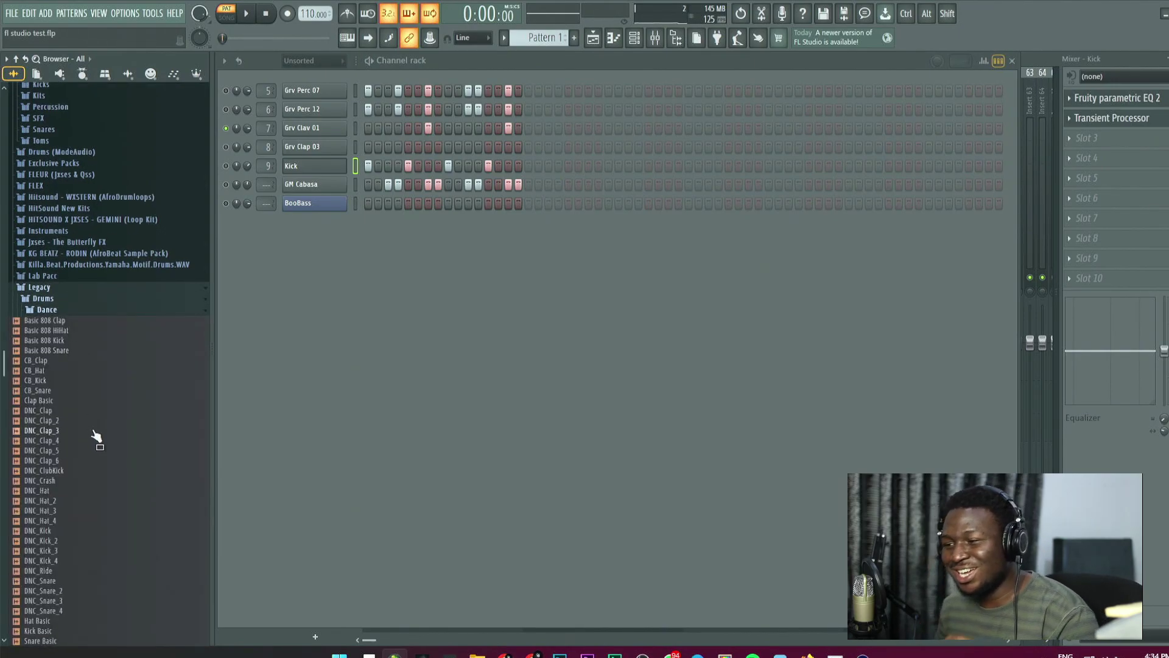
{"action": "scroll", "coordinate": [94, 434], "scroll_direction": "down", "scroll_amount": 3}
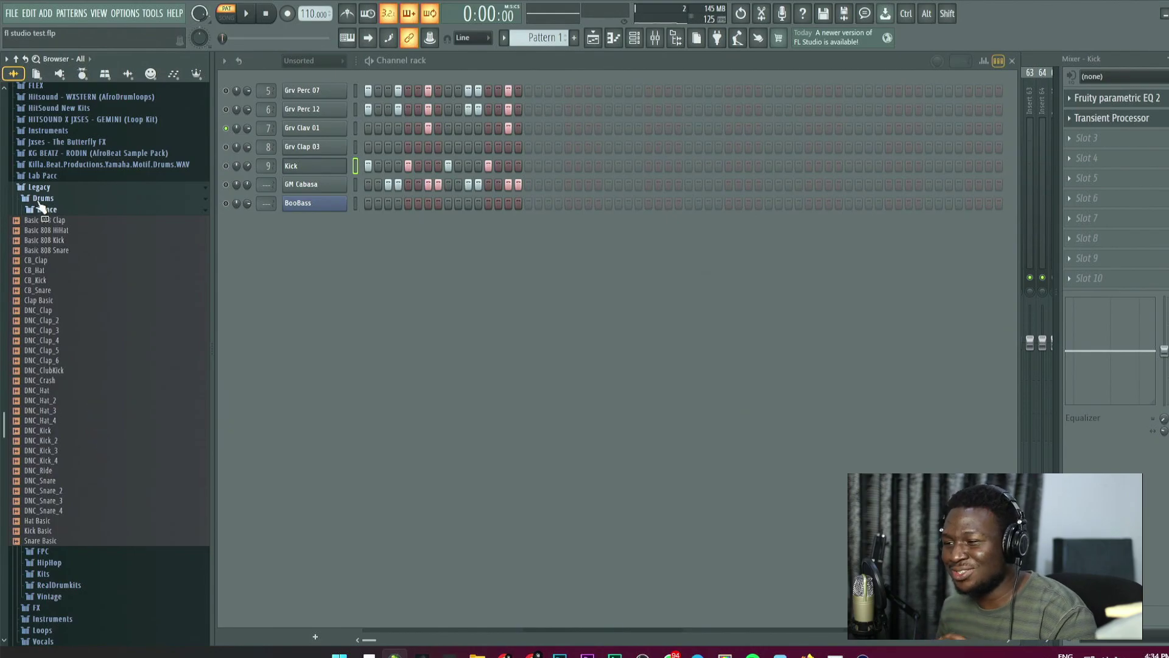
{"action": "left_click", "coordinate": [46, 210]}
{"action": "left_click", "coordinate": [67, 236]}
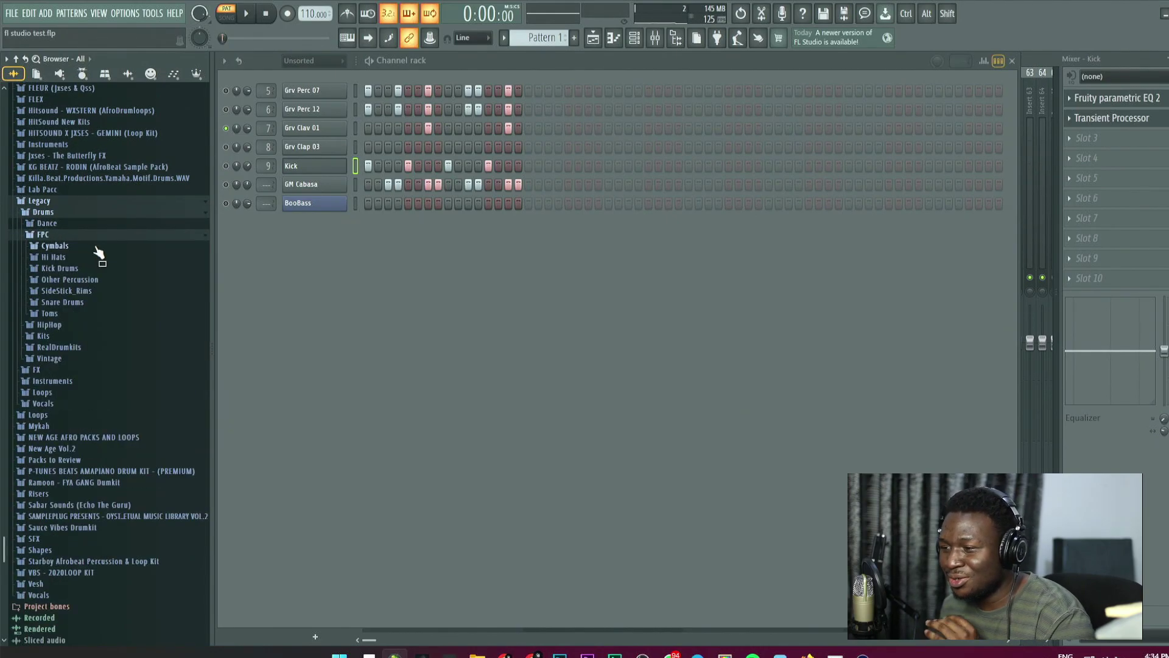
{"action": "left_click", "coordinate": [50, 325]}
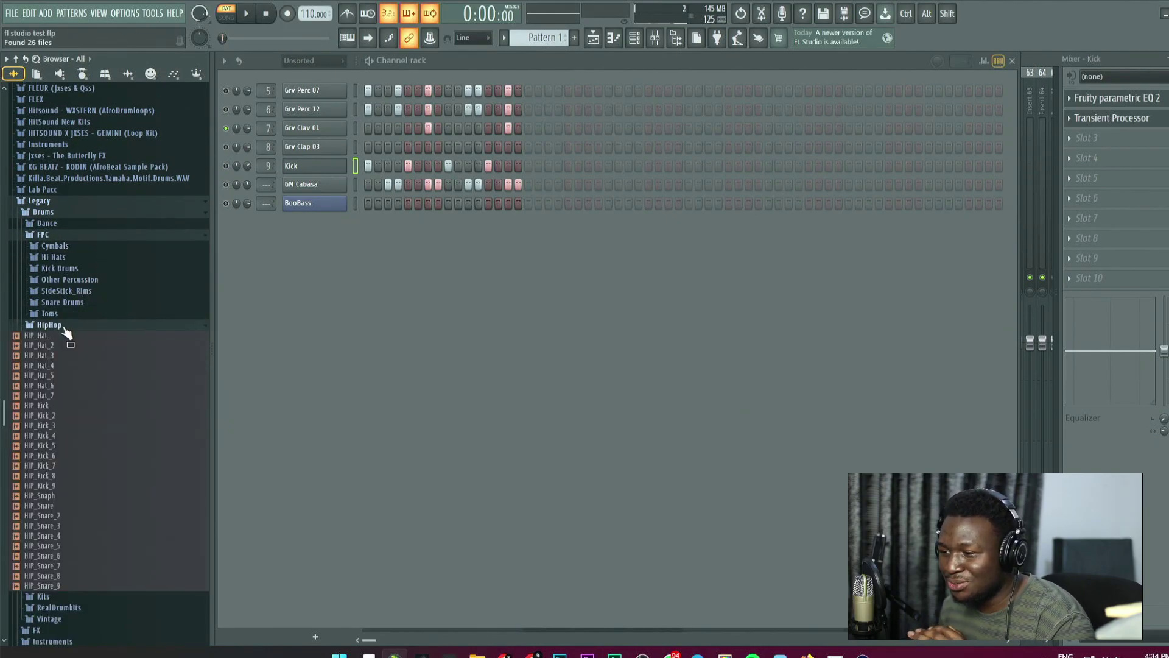
{"action": "left_click", "coordinate": [63, 327]}
{"action": "left_click", "coordinate": [63, 336]}
{"action": "left_click", "coordinate": [67, 337]}
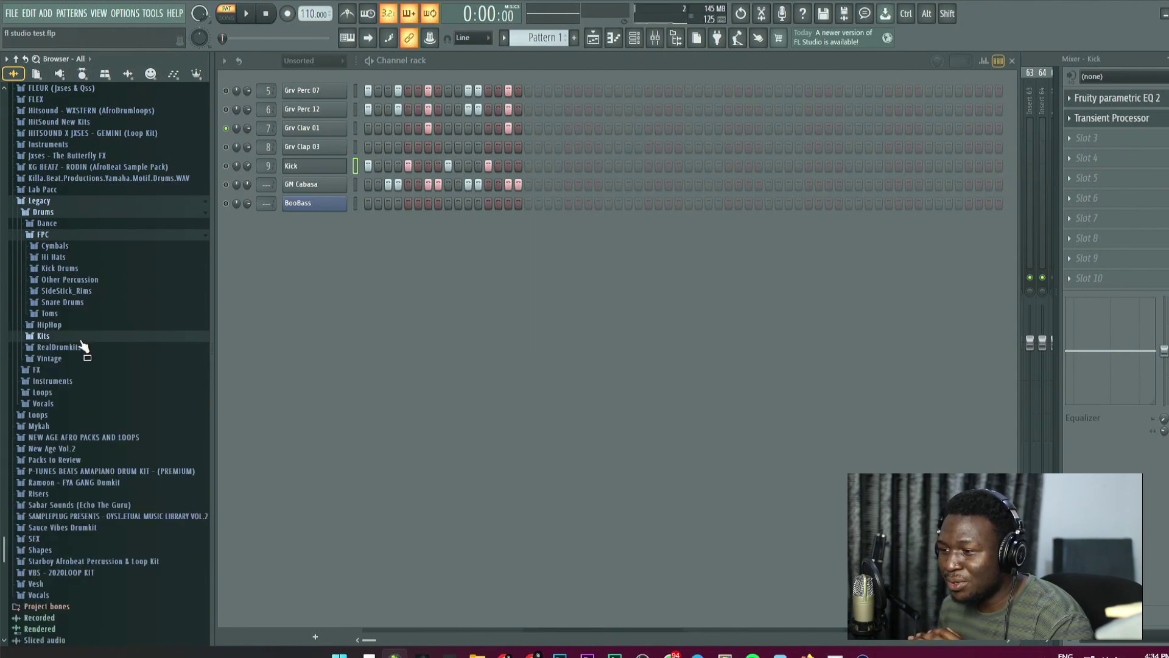
{"action": "left_click", "coordinate": [81, 347]}
{"action": "scroll", "coordinate": [86, 342], "scroll_direction": "up", "scroll_amount": 3}
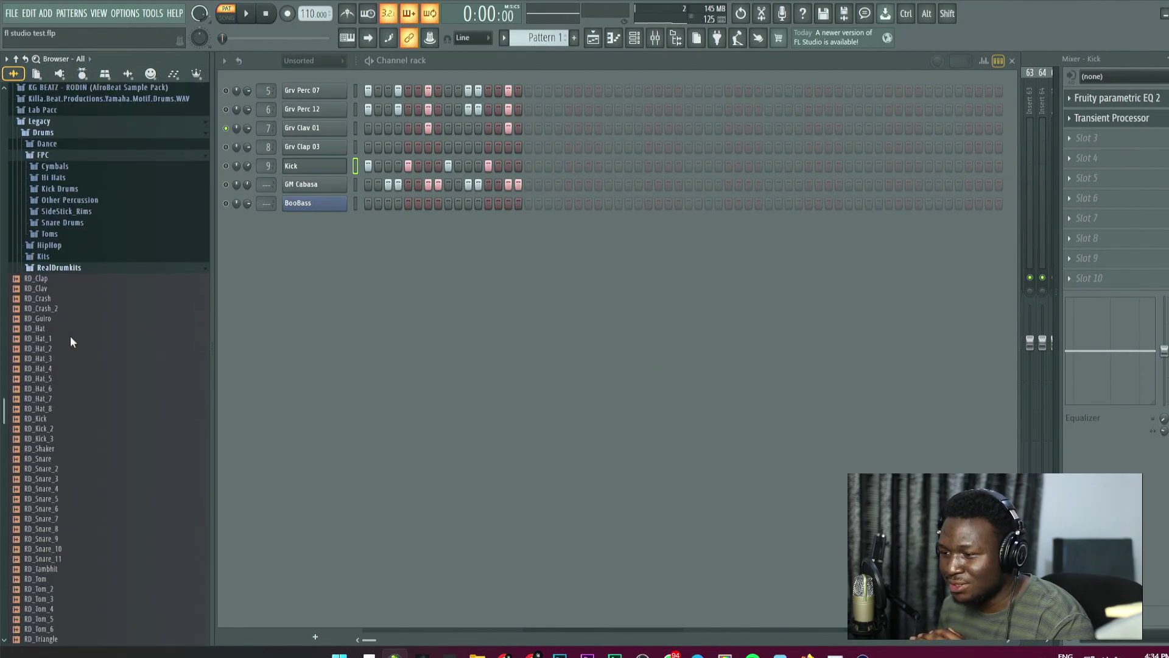
{"action": "left_click", "coordinate": [54, 269]}
{"action": "left_click", "coordinate": [58, 280]}
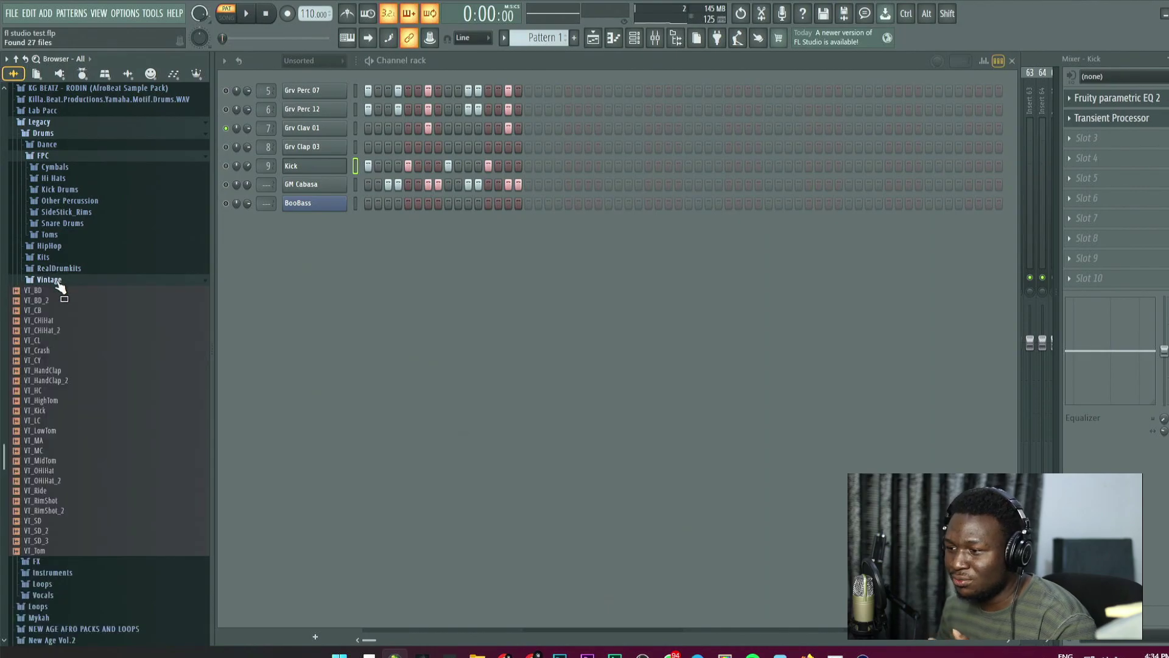
Audition several Vintage drum samples, including VT_CB, VT_CHiHat, VT_Crash and VT_Kick.
{"action": "left_click", "coordinate": [73, 311]}
{"action": "left_click", "coordinate": [71, 321]}
{"action": "left_click", "coordinate": [69, 340]}
{"action": "left_click", "coordinate": [66, 351]}
{"action": "left_click", "coordinate": [66, 411]}
{"action": "left_click", "coordinate": [68, 410]}
Replace the Grv Clav 01 channel's sample with VT_LC and adjust its fade-out and pitch.
{"action": "left_click_drag", "start_coordinate": [68, 420], "coordinate": [335, 128]}
{"action": "left_click_drag", "start_coordinate": [613, 400], "coordinate": [613, 377]}
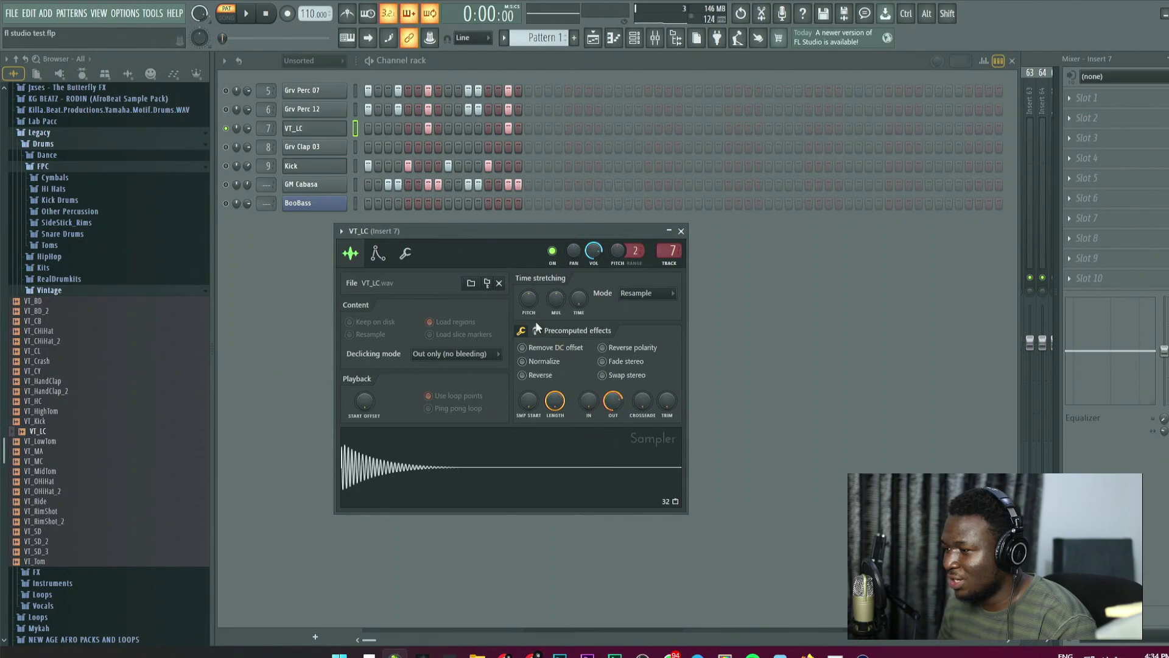
{"action": "left_click_drag", "start_coordinate": [528, 299], "coordinate": [528, 305]}
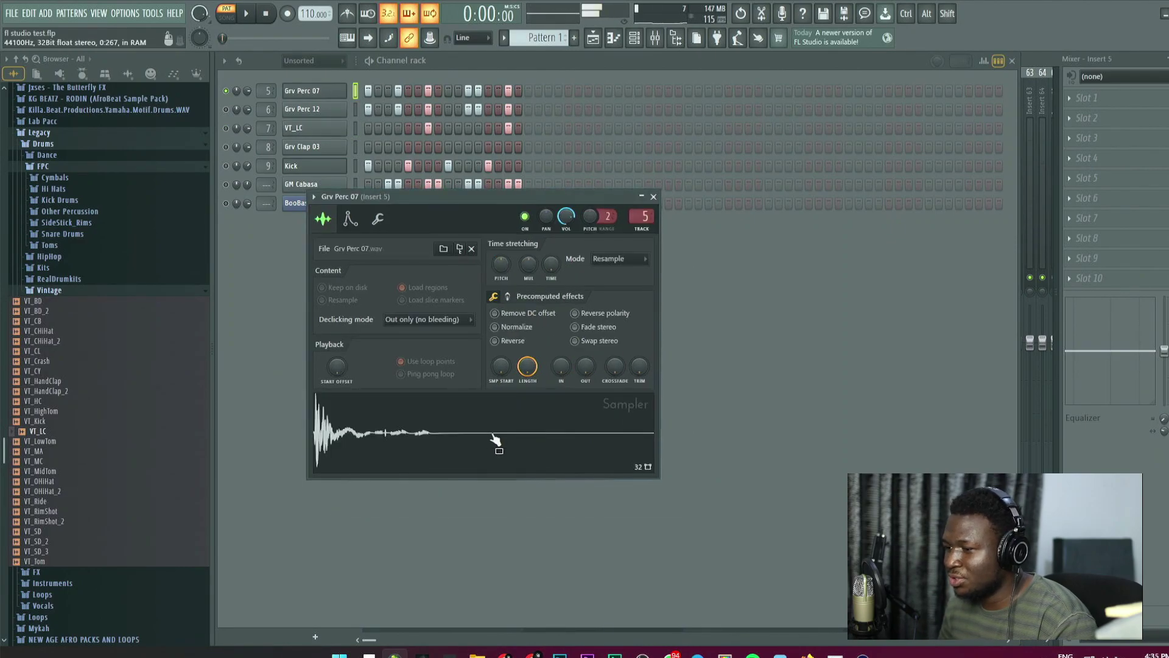
Replace the Grv Perc 07 sample with VT_RimShot and the Grv Perc 12 sample with FPC_SdSt_C_004.
{"action": "left_click", "coordinate": [71, 524]}
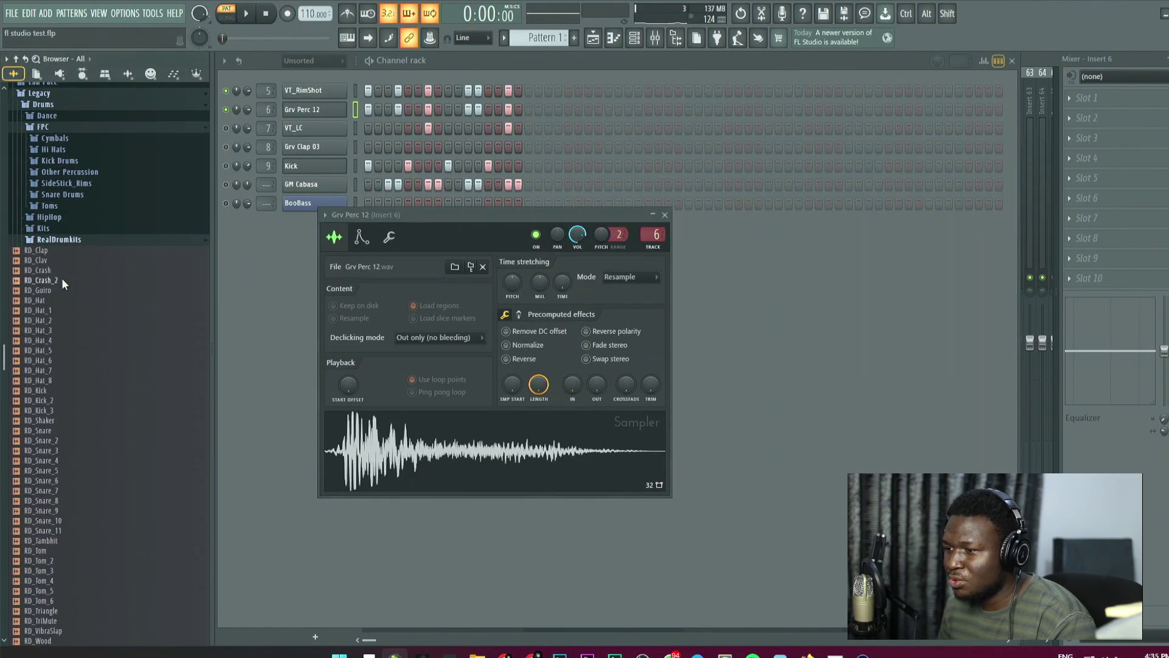
{"action": "scroll", "coordinate": [76, 268], "scroll_direction": "up", "scroll_amount": 3}
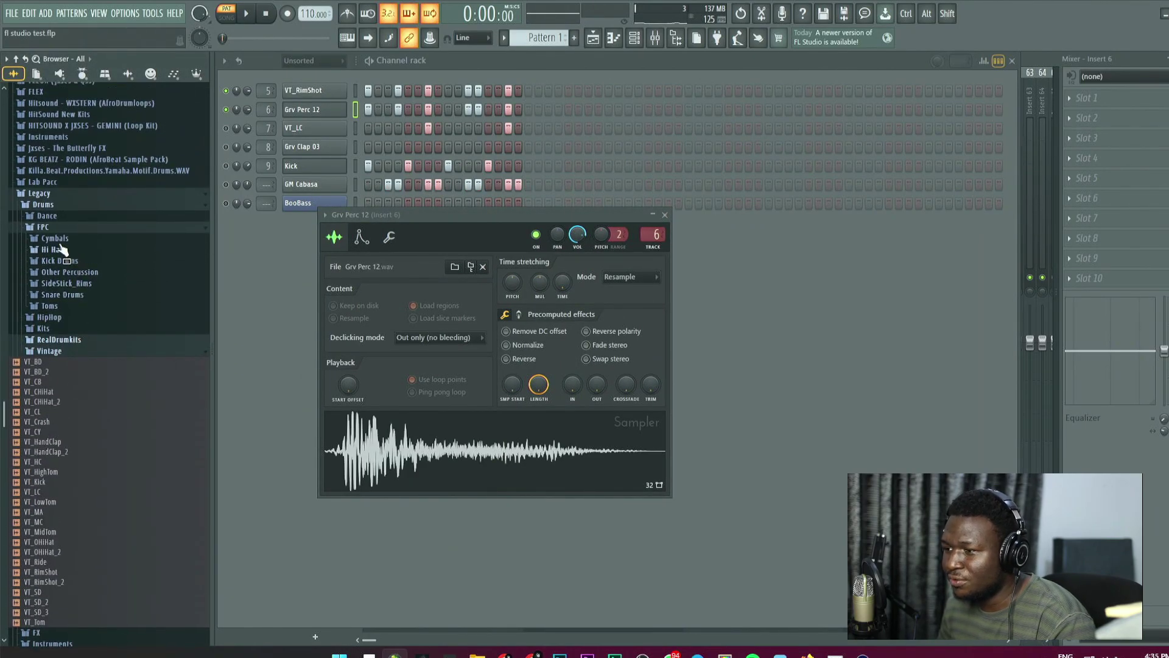
{"action": "left_click", "coordinate": [71, 216]}
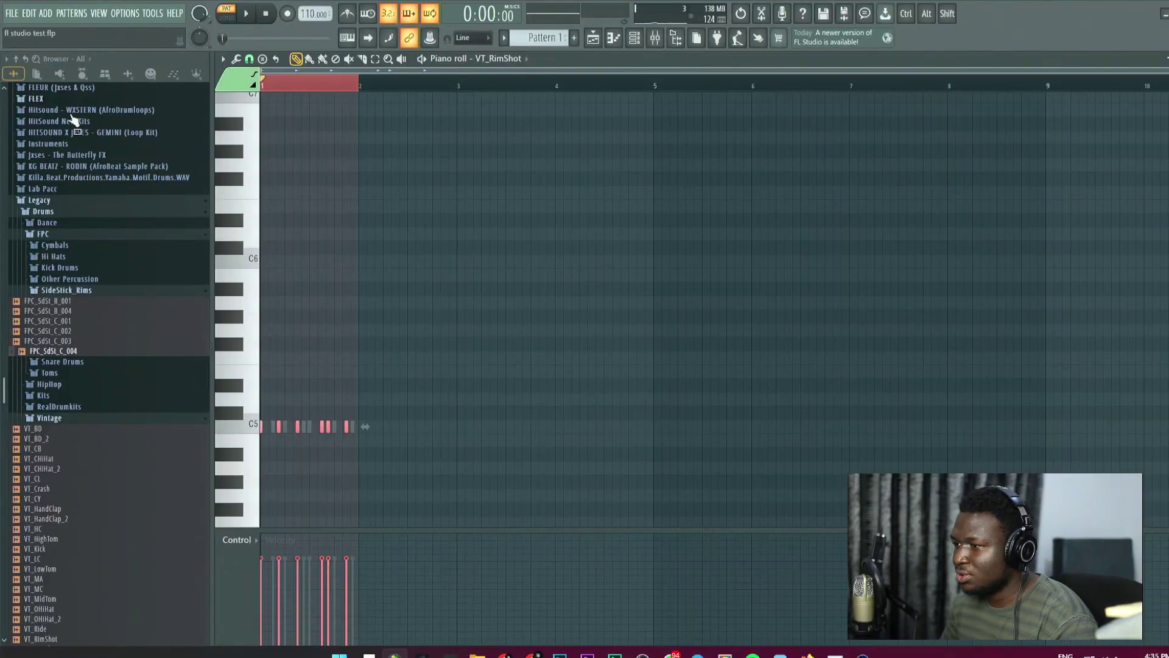
Duplicate the VT_RimShot channel's bar 1 notes into bar 2 of the piano roll.
{"action": "mouse_move", "coordinate": [364, 88]}
{"action": "left_mouse_down"}
{"action": "mouse_move", "coordinate": [627, 91]}
{"action": "mouse_move", "coordinate": [384, 89]}
{"action": "left_mouse_up"}
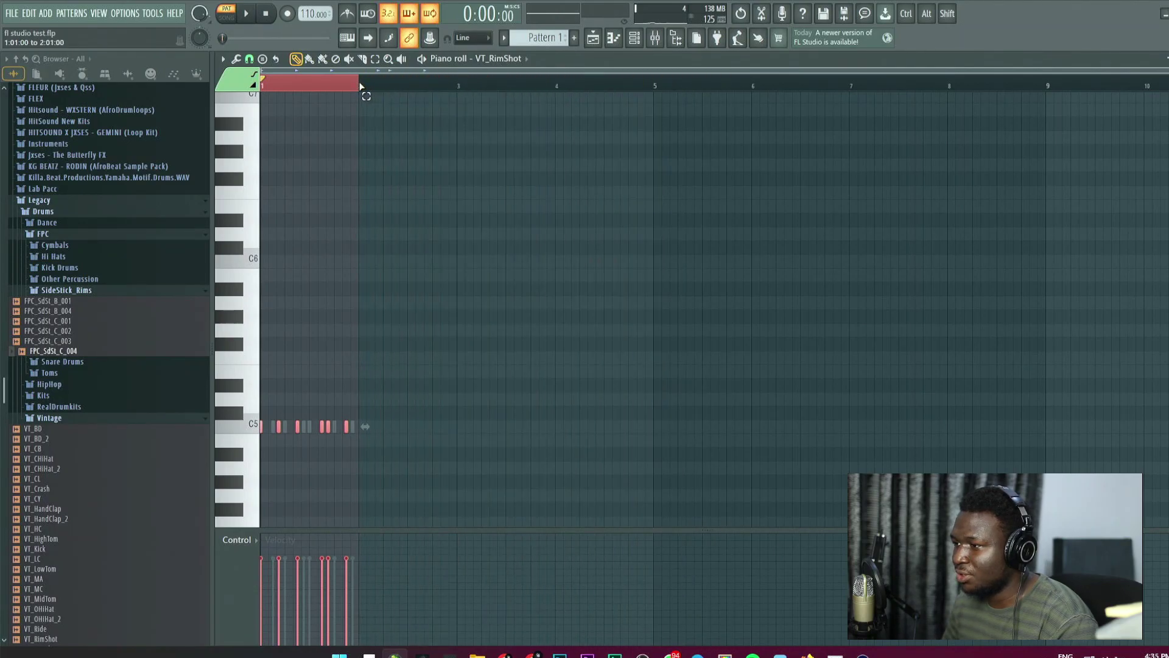
{"action": "scroll", "coordinate": [355, 110], "scroll_direction": "up", "scroll_amount": 5}
{"action": "scroll", "coordinate": [518, 158], "scroll_direction": "up", "scroll_amount": 2}
{"action": "scroll", "coordinate": [609, 189], "scroll_direction": "down", "scroll_amount": 2}
{"action": "scroll", "coordinate": [572, 237], "scroll_direction": "down", "scroll_amount": 2}
{"action": "scroll", "coordinate": [538, 265], "scroll_direction": "down", "scroll_amount": 1}
{"action": "key", "text": "ctrl+b"}
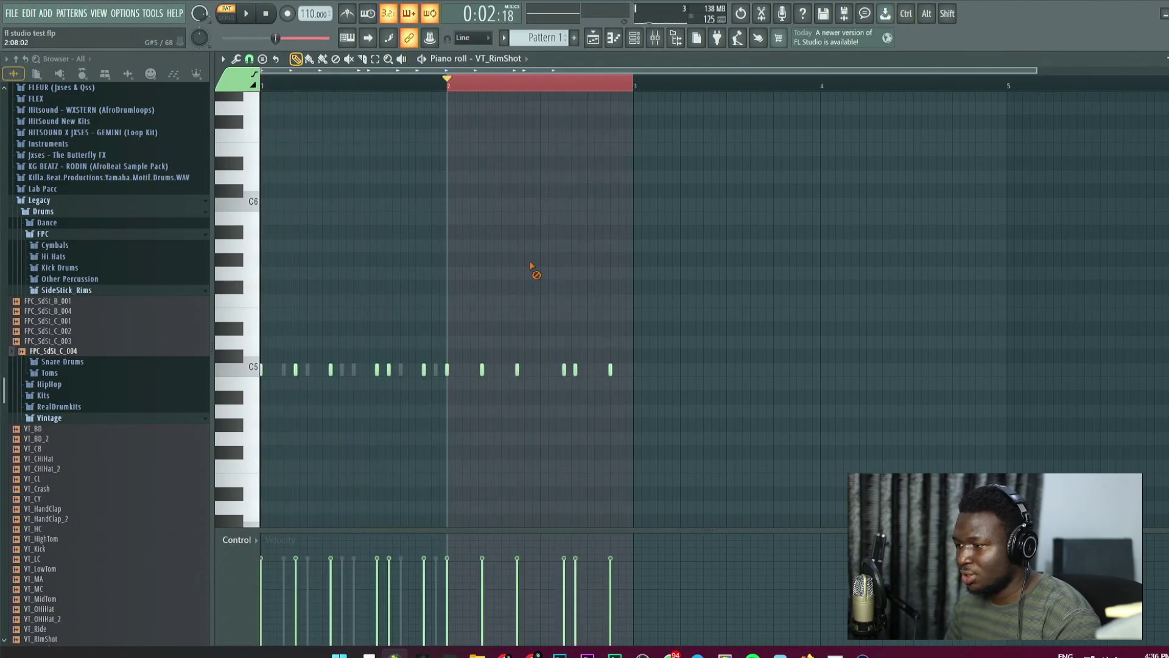
{"action": "key", "text": "ctrl+d"}
{"action": "key", "text": "space"}
Lower the velocity of one VT_RimShot note in bar 1 to 57% and its counterpart in bar 2 to 53%, and play the pattern.
{"action": "left_click", "coordinate": [378, 572]}
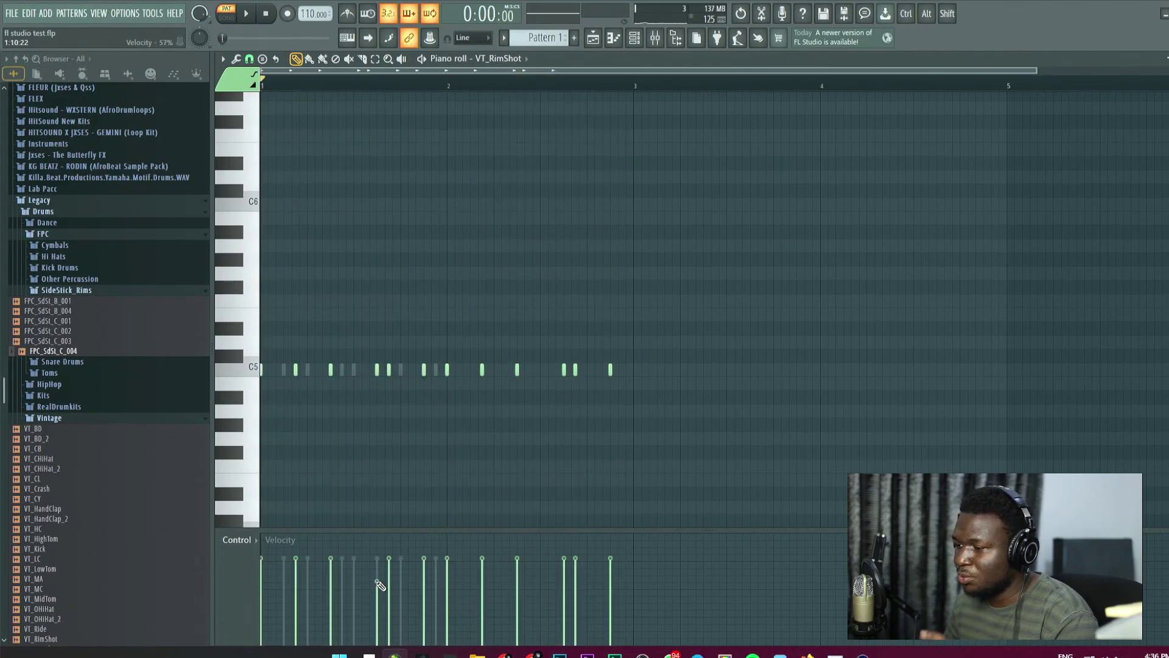
{"action": "left_click", "coordinate": [564, 583]}
{"action": "key", "text": "space"}
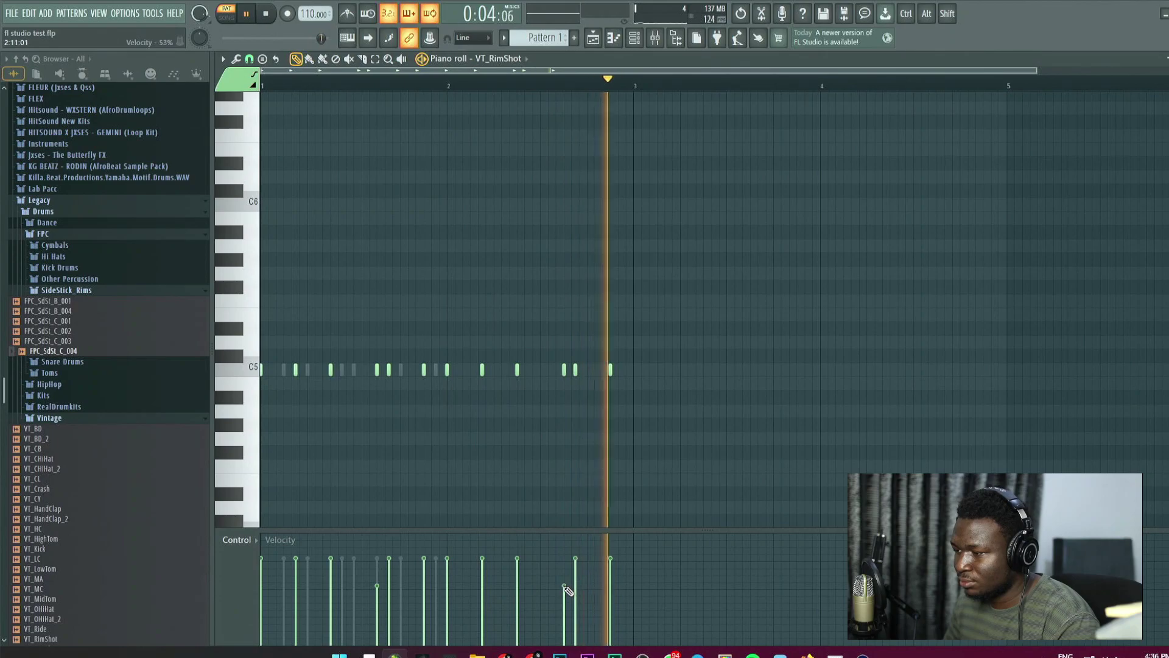
Repeat the FPC_SdSt_C_004 channel's hits in the second bar and set the main swing to 6%.
{"action": "key", "text": "F6"}
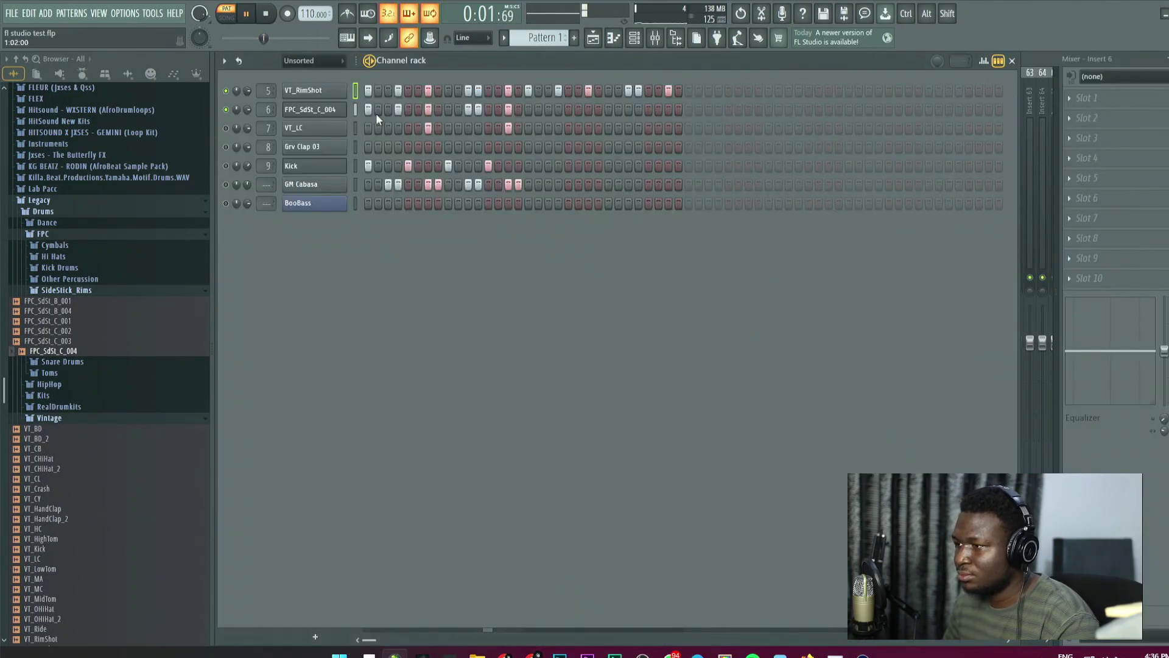
{"action": "left_click", "coordinate": [356, 109]}
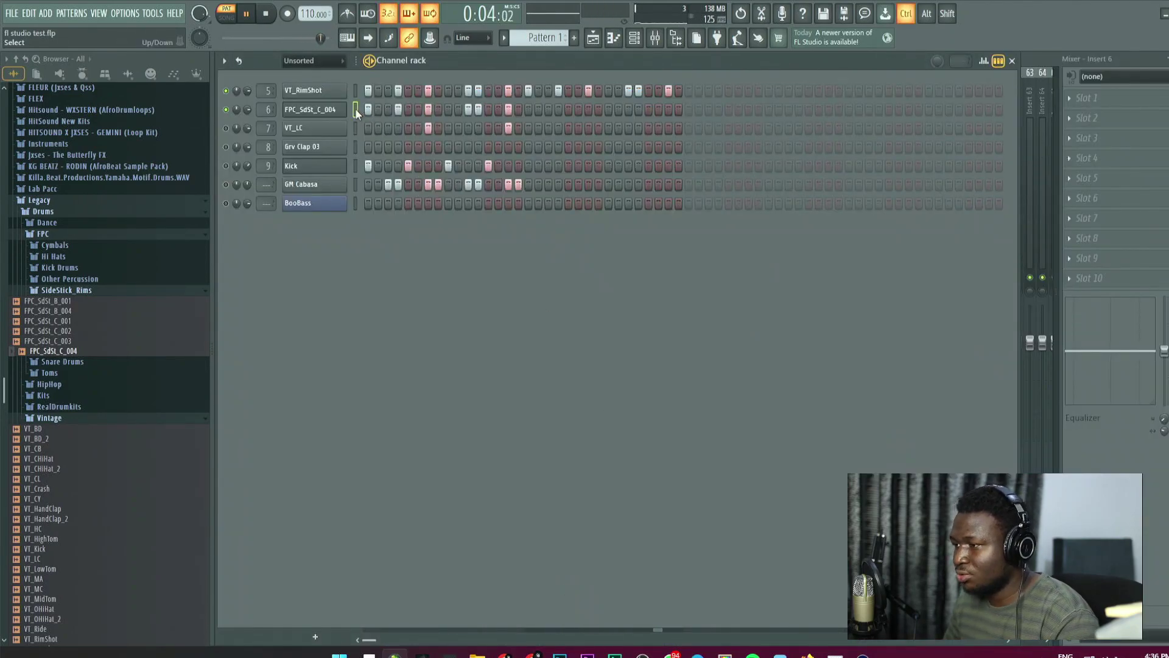
{"action": "key", "text": "space"}
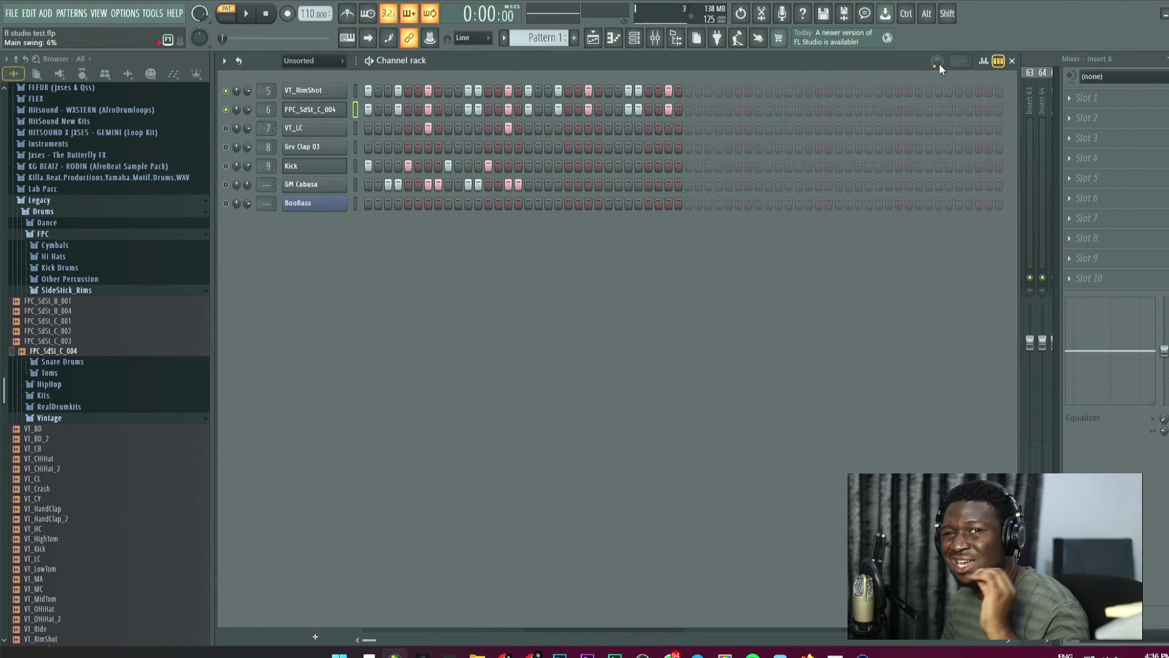
Play the pattern and open the VT_LC channel in the piano roll.
{"action": "key", "text": "space"}
{"action": "right_click", "coordinate": [323, 127]}
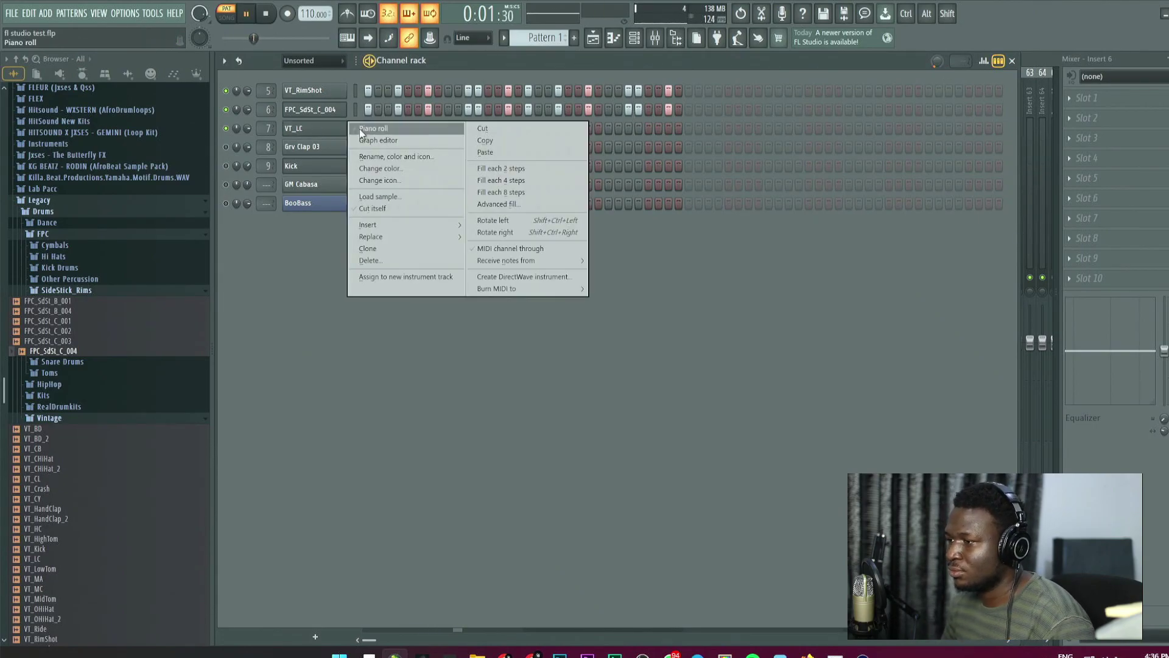
{"action": "left_click", "coordinate": [380, 126]}
{"action": "left_click_drag", "start_coordinate": [449, 86], "coordinate": [263, 85]}
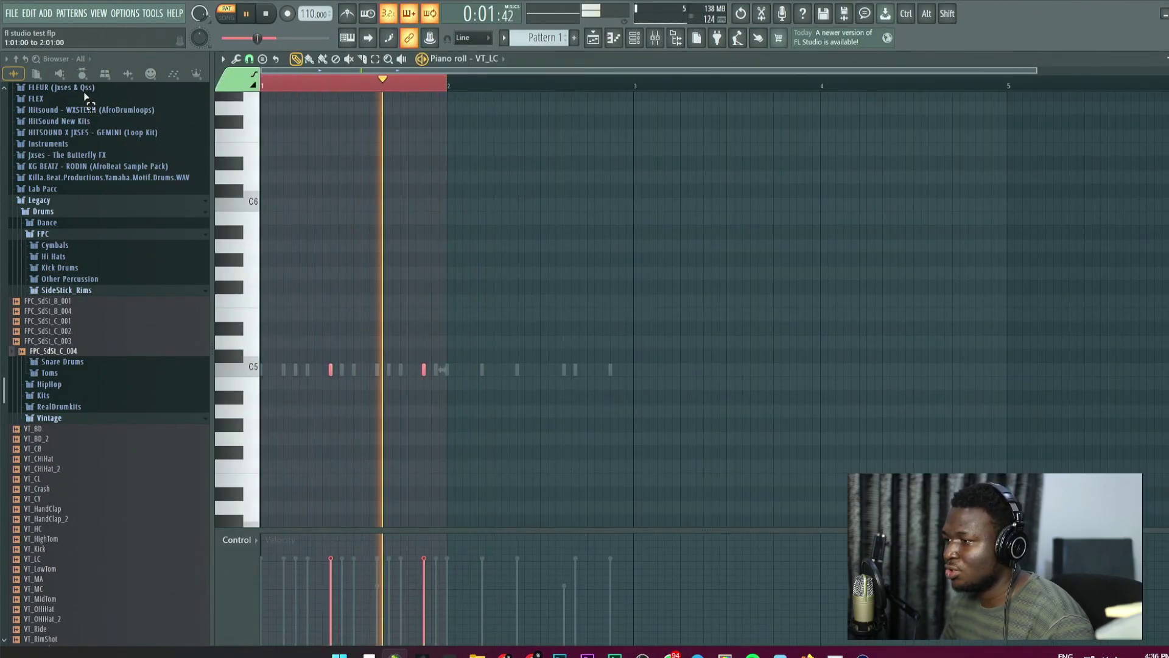
{"action": "key", "text": "ctrl+b"}
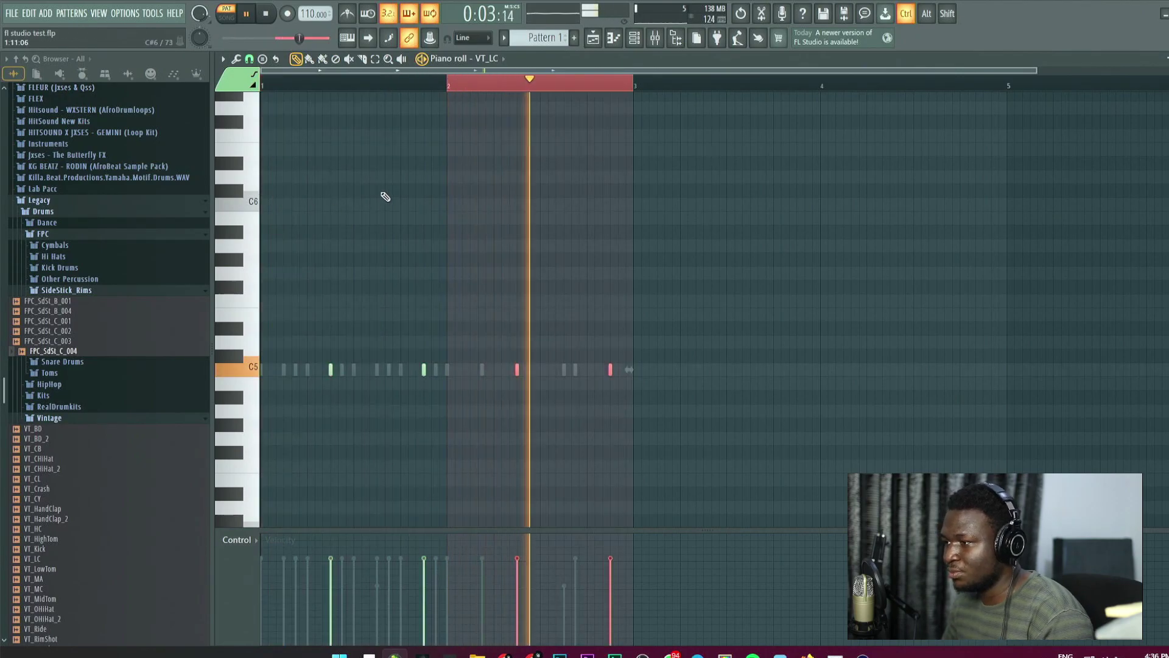
{"action": "key", "text": "ctrl+d"}
{"action": "key", "text": "space"}
{"action": "key", "text": "ctrl+z"}
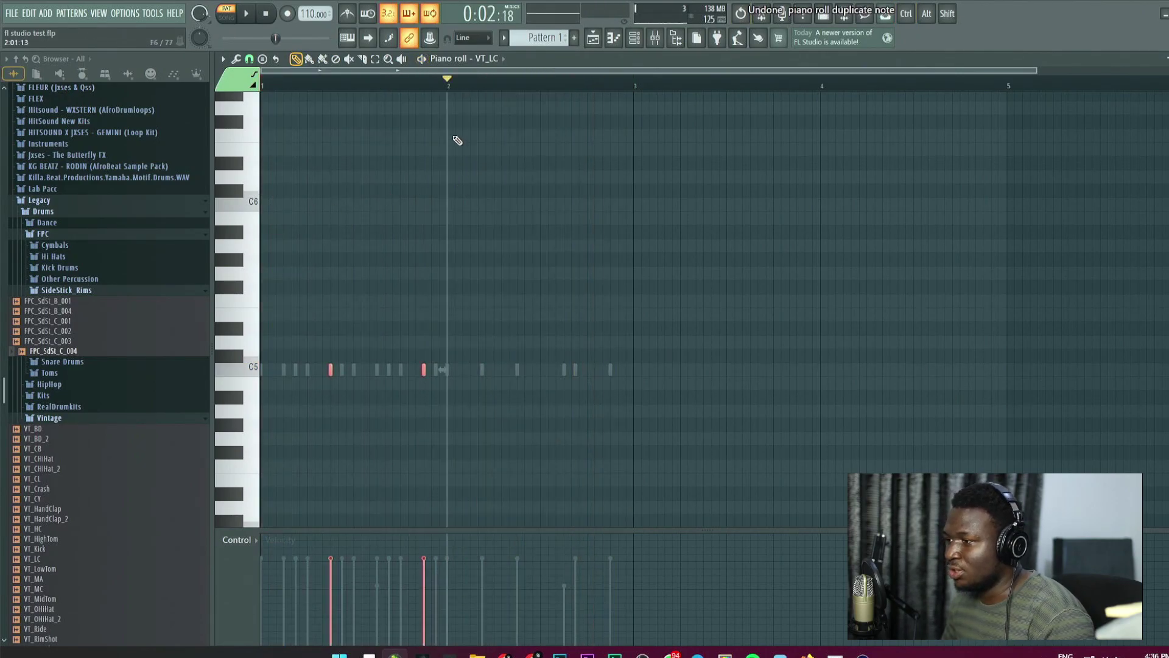
Duplicate the two VT_LC notes from bar 1 into bar 2.
{"action": "left_click_drag", "start_coordinate": [434, 87], "coordinate": [237, 88]}
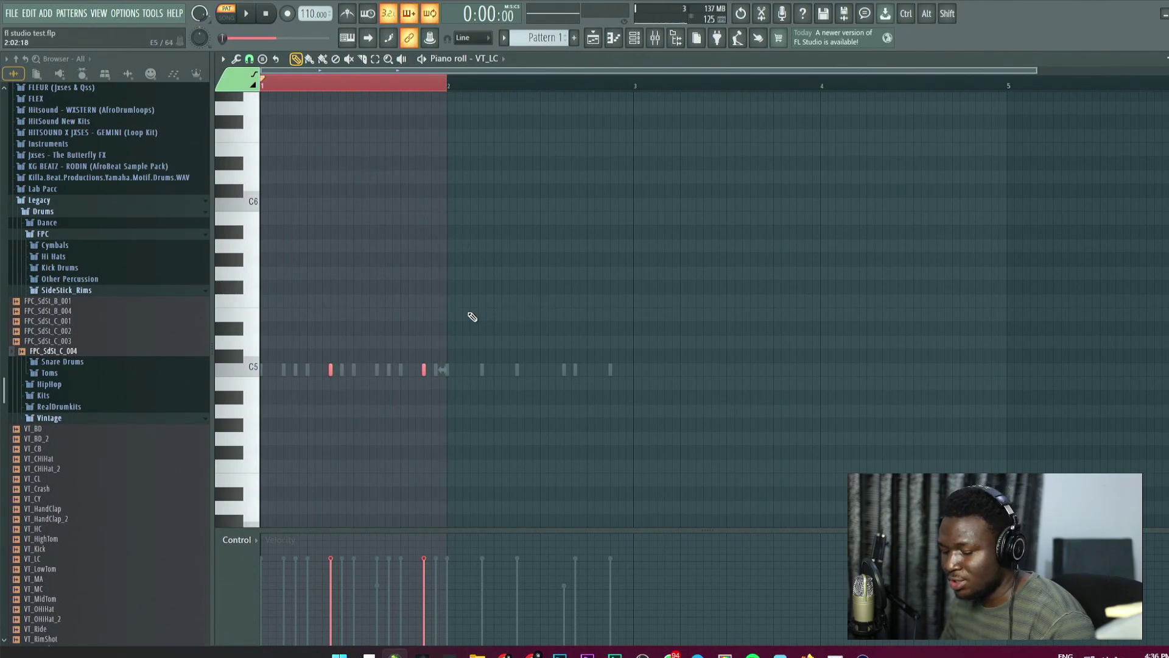
{"action": "key", "text": "ctrl+b"}
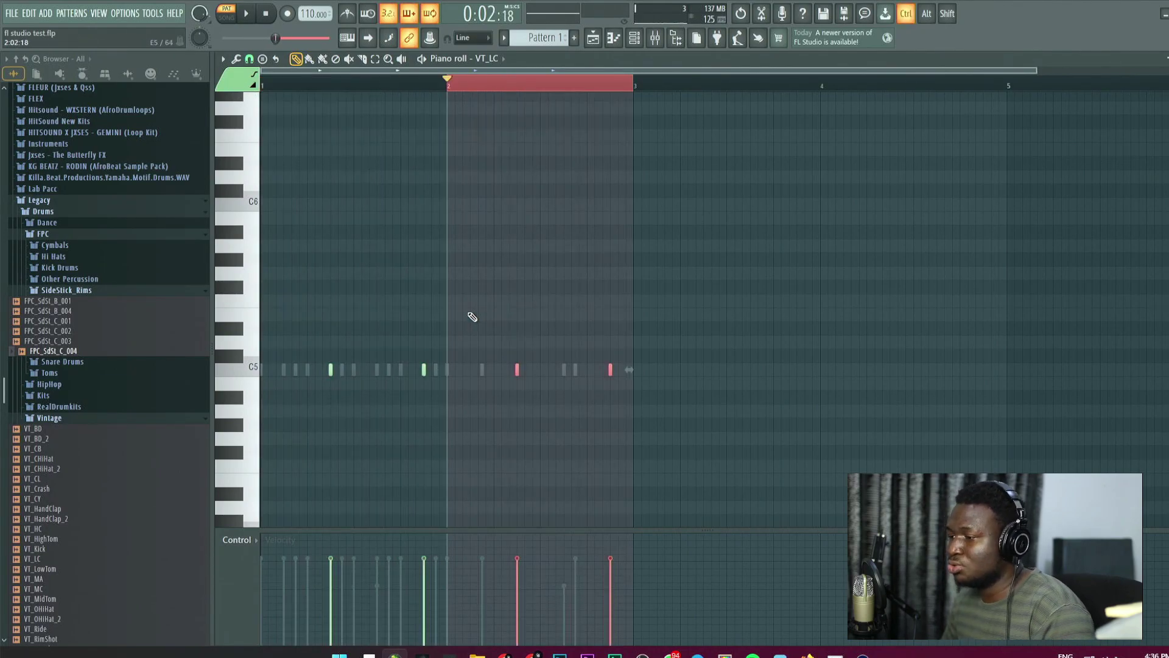
{"action": "key", "text": "ctrl+d"}
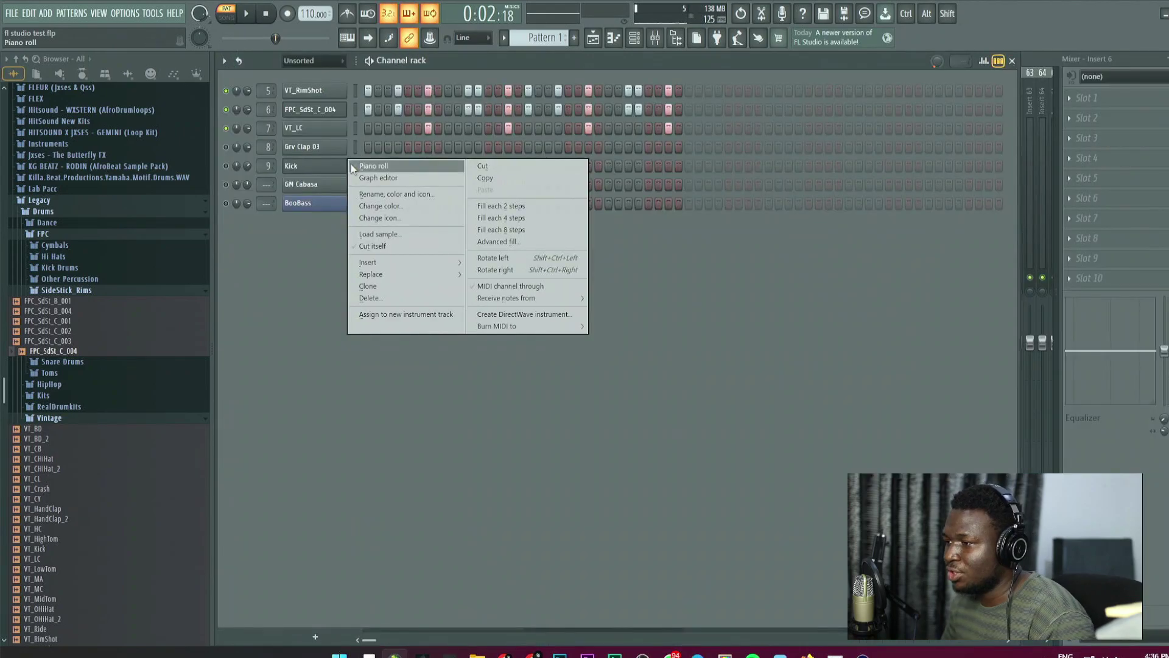
Duplicate the Kick channel's bar 1 notes into bar 2 in the piano roll and return to the channel rack.
{"action": "left_click", "coordinate": [353, 163]}
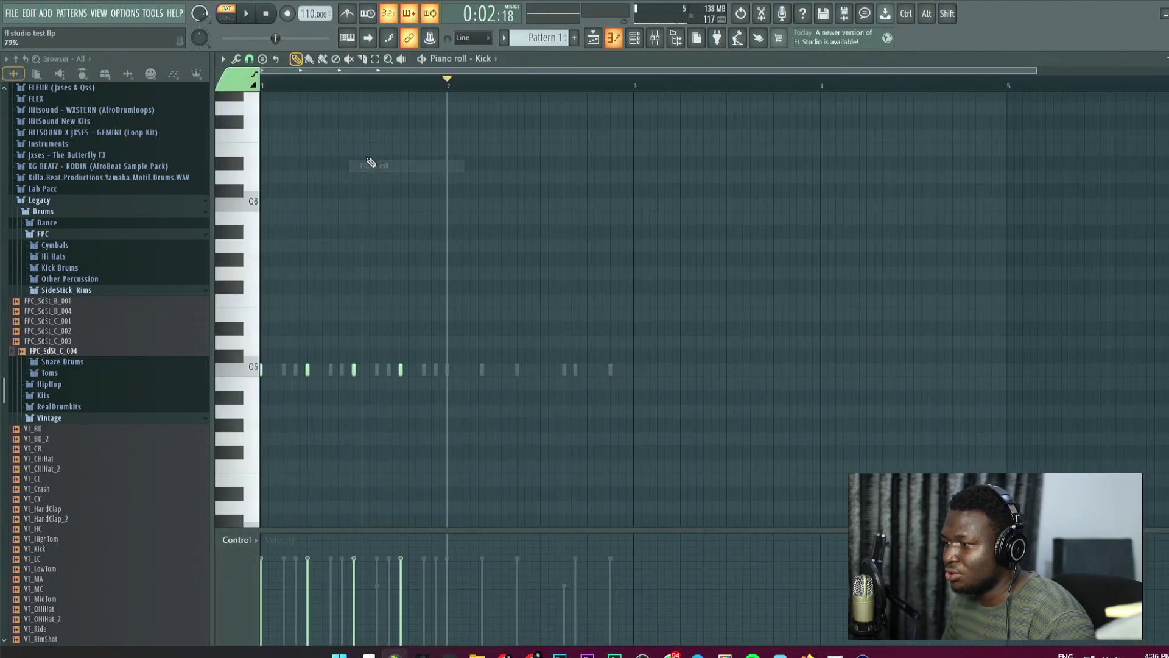
{"action": "left_click_drag", "start_coordinate": [448, 87], "coordinate": [262, 87]}
{"action": "key", "text": "ctrl+b"}
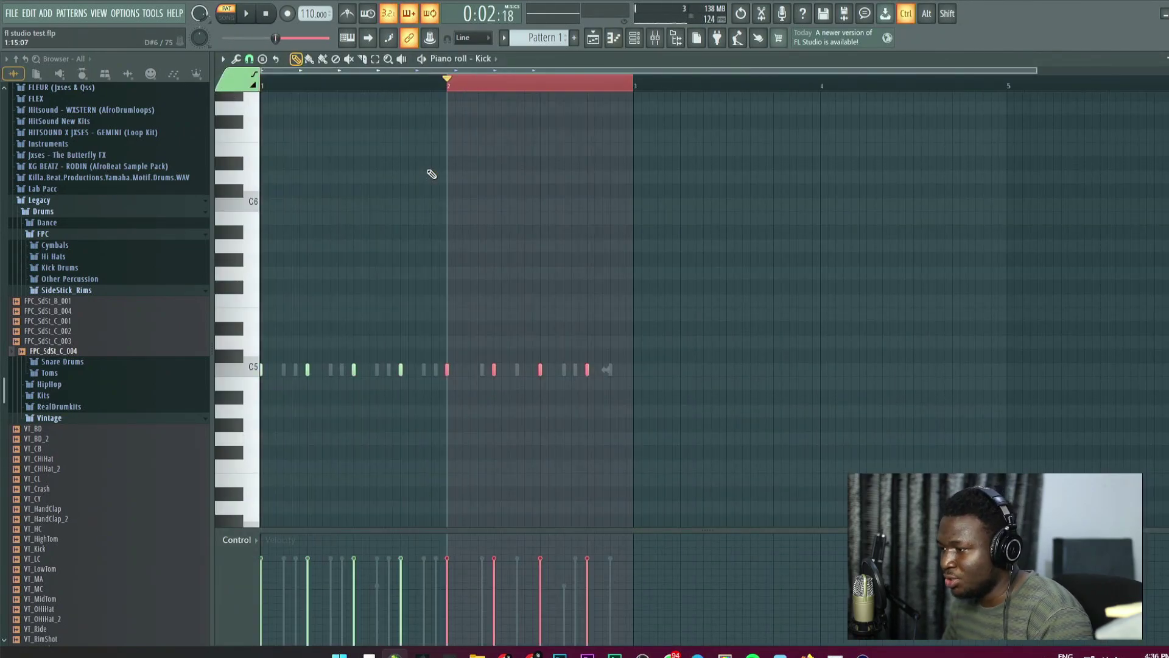
{"action": "key", "text": "ctrl+d"}
{"action": "key", "text": "Escape"}
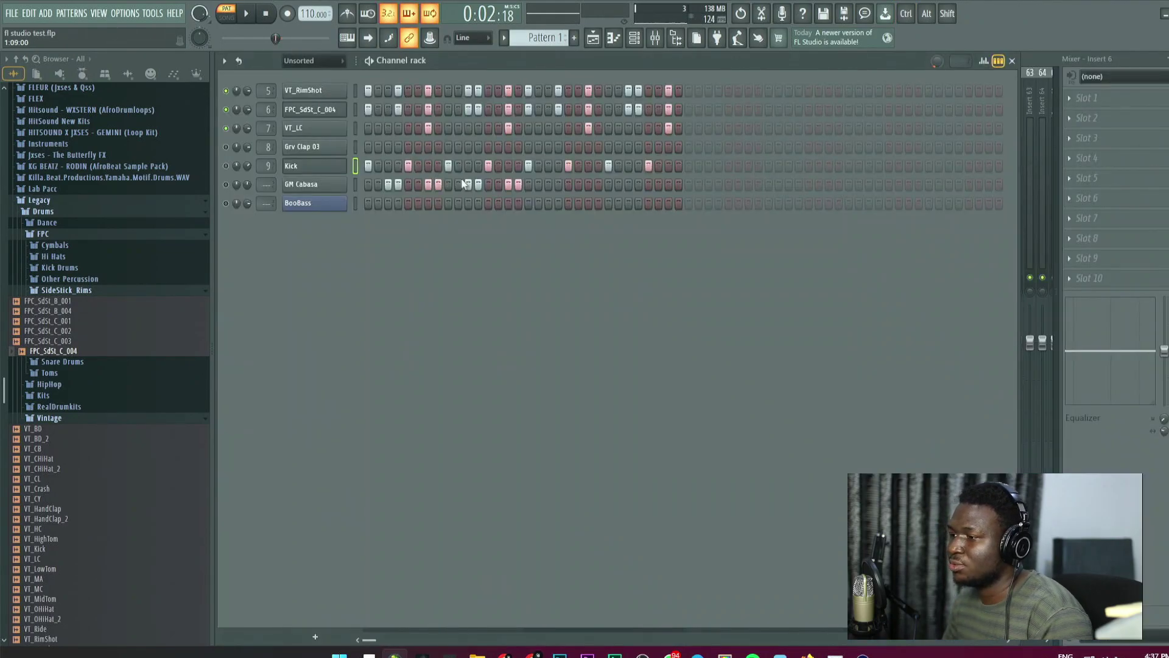
Play the pattern briefly and audition Vintage drum samples, including VT_HandClap, VT_LowTom and VT_MA.
{"action": "key", "text": "space"}
{"action": "key", "text": "space"}
{"action": "left_click", "coordinate": [74, 511]}
{"action": "left_click", "coordinate": [66, 520]}
{"action": "left_click", "coordinate": [65, 549]}
{"action": "left_click", "coordinate": [64, 561]}
{"action": "left_click", "coordinate": [64, 569]}
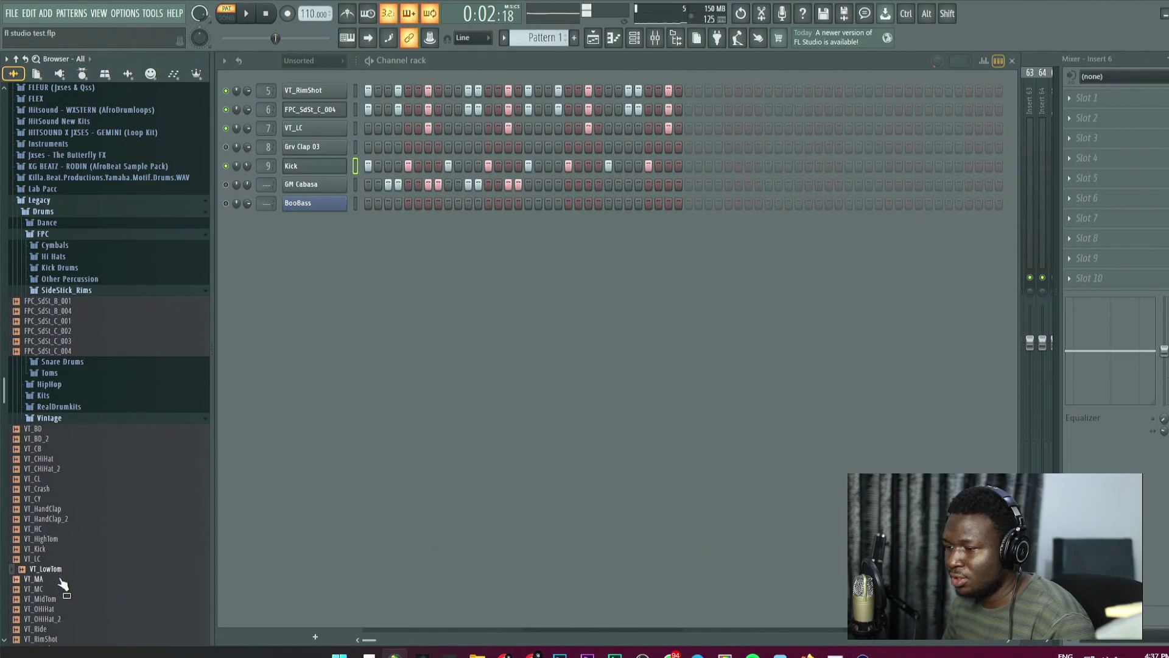
{"action": "left_click", "coordinate": [62, 579]}
Add the VT_MA and VT_BD samples from the Vintage folder as new channels, placing VT_BD above Kick.
{"action": "left_click_drag", "start_coordinate": [64, 586], "coordinate": [332, 299]}
{"action": "left_click_drag", "start_coordinate": [65, 599], "coordinate": [68, 616]}
{"action": "left_click_drag", "start_coordinate": [49, 429], "coordinate": [268, 162]}
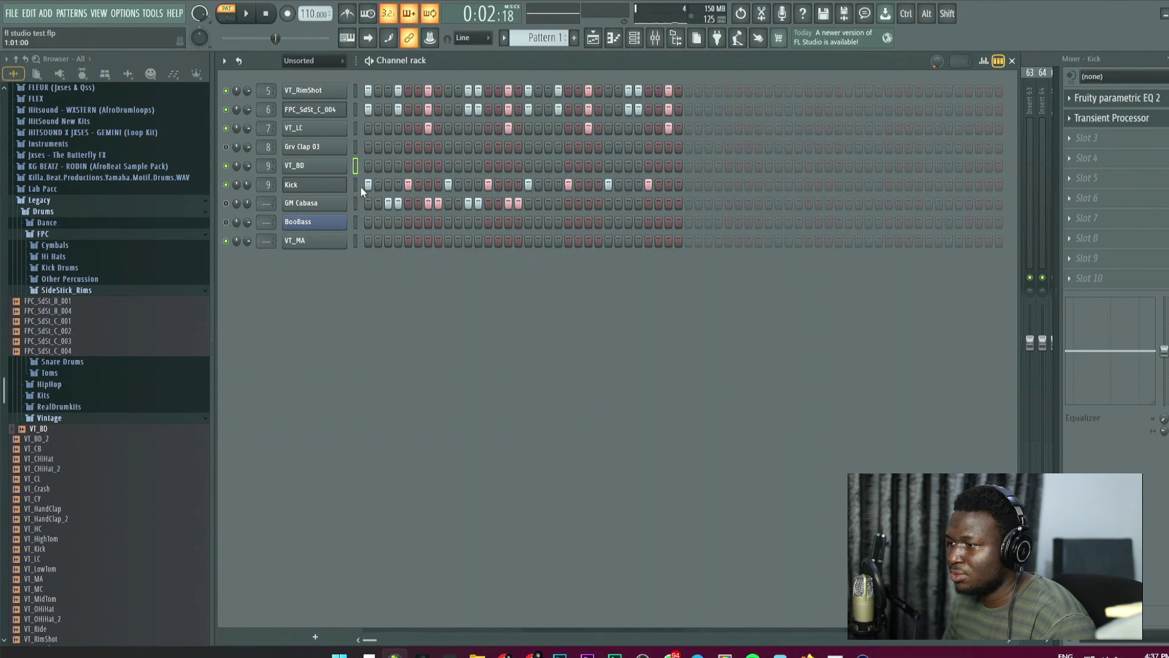
Move the Kick channel's steps to the VT_BD channel and play the pattern.
{"action": "key", "text": "ctrl+x"}
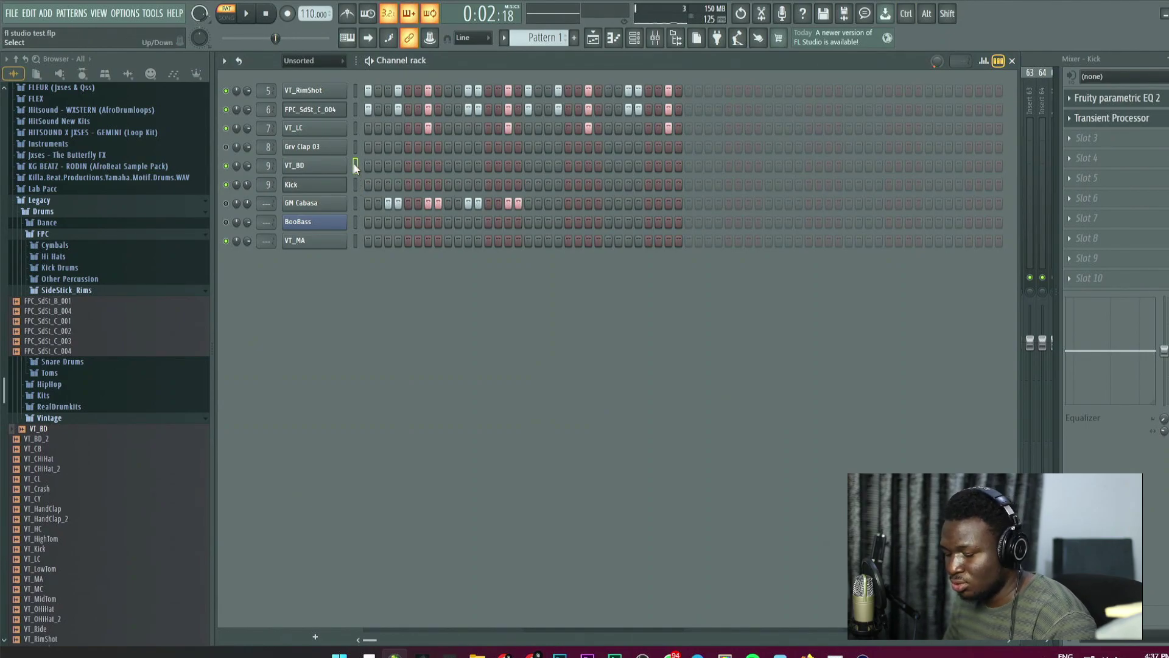
{"action": "key", "text": "ctrl+v"}
{"action": "key", "text": "space"}
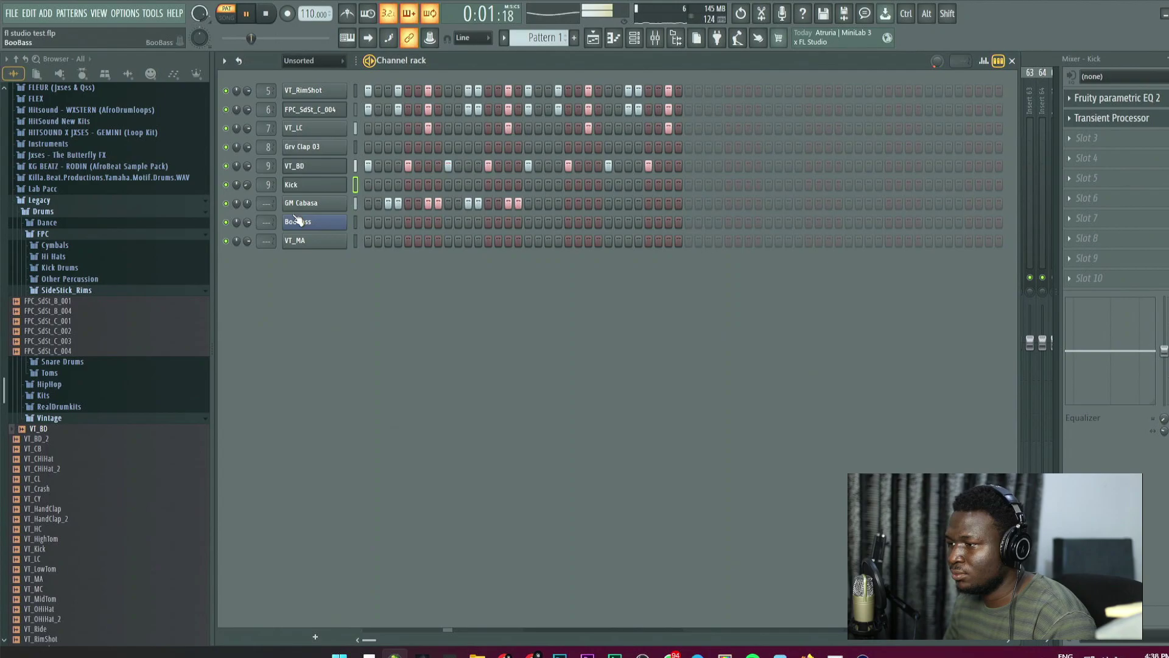
Move the GM Cabasa channel's steps to the VT_MA channel and play the result.
{"action": "key", "text": "space"}
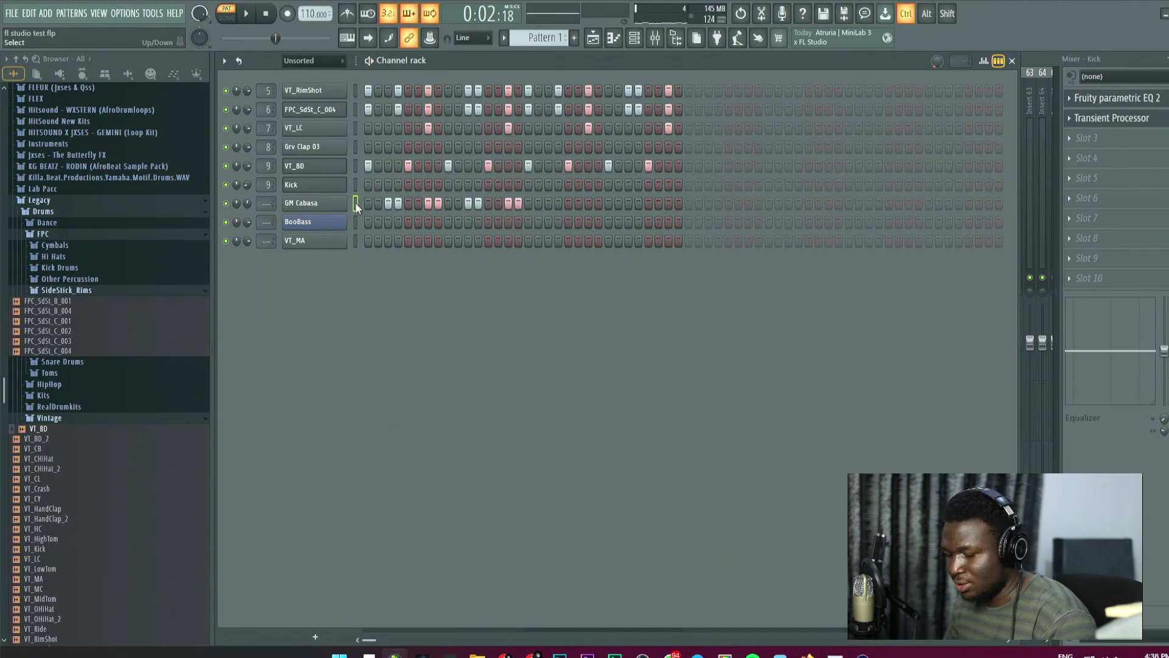
{"action": "key", "text": "ctrl+x"}
{"action": "key", "text": "ctrl+v"}
{"action": "key", "text": "space"}
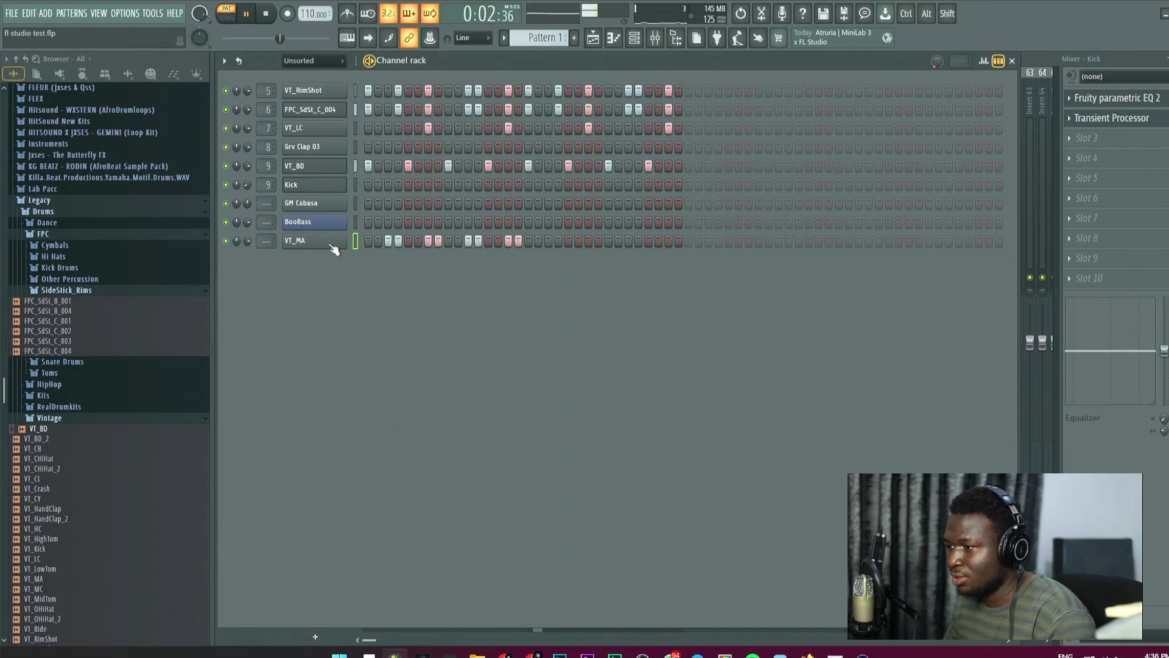
Repeat the VT_MA hits in bar 2 and set its sample pitch to -400 cents with Auto time stretching.
{"action": "right_click", "coordinate": [345, 240]}
{"action": "left_click", "coordinate": [360, 239]}
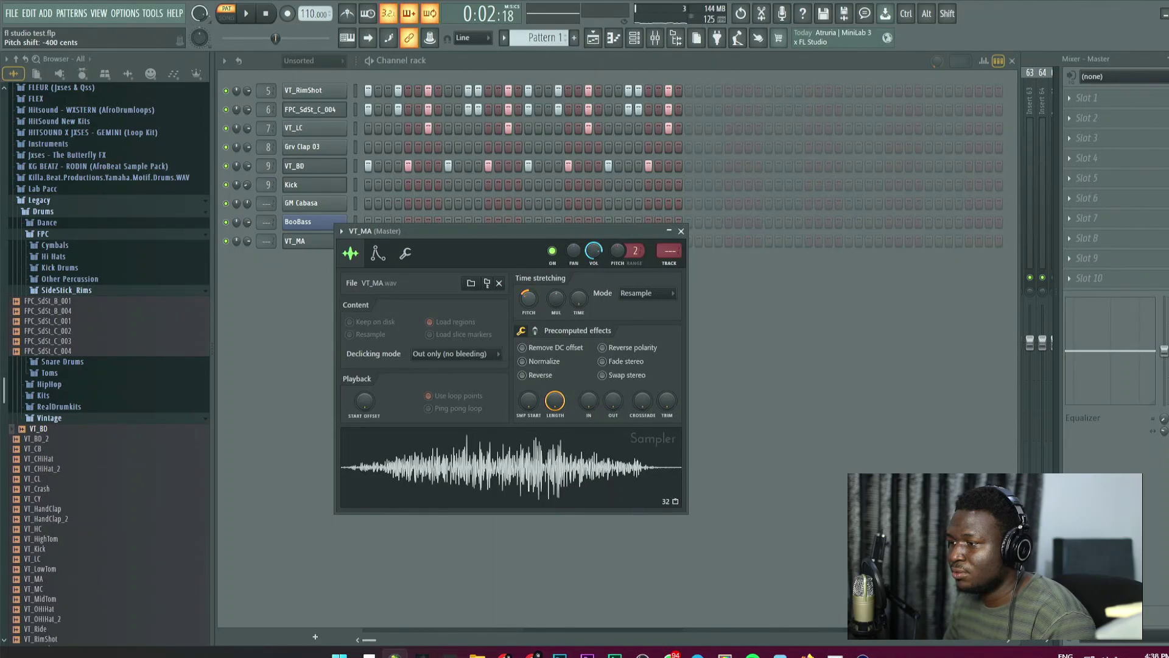
{"action": "left_click_drag", "start_coordinate": [528, 300], "coordinate": [528, 304]}
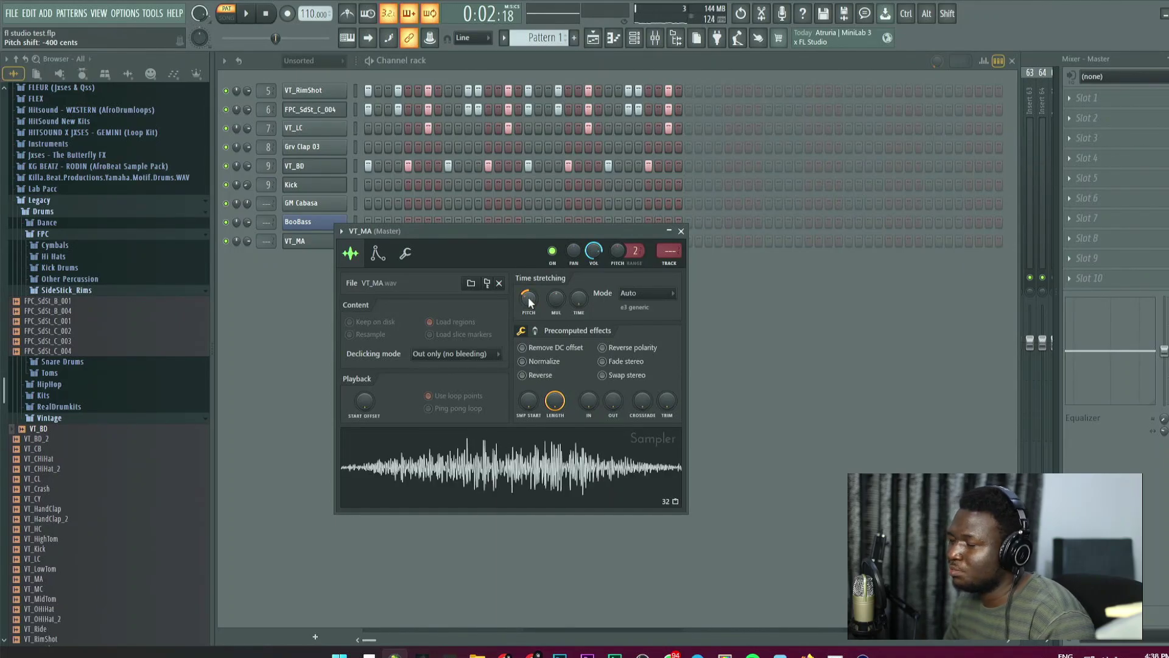
{"action": "left_click_drag", "start_coordinate": [532, 234], "coordinate": [575, 256]}
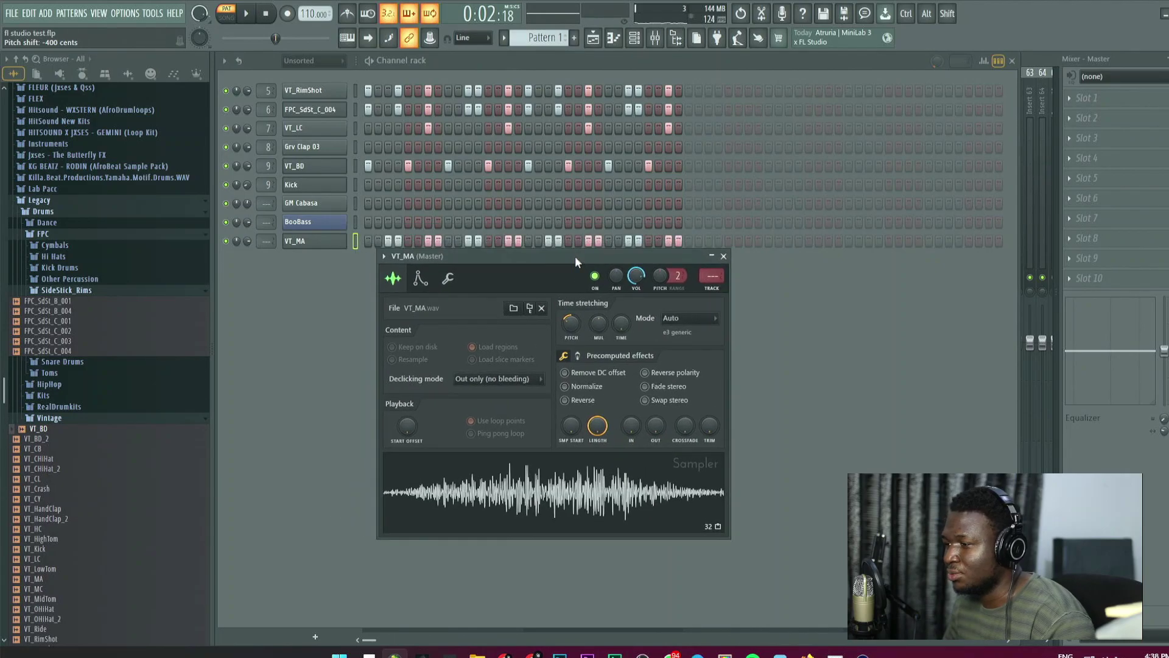
Apply a slight time shift to the VT_MA channel and play the pattern to check the timing.
{"action": "left_click", "coordinate": [449, 279]}
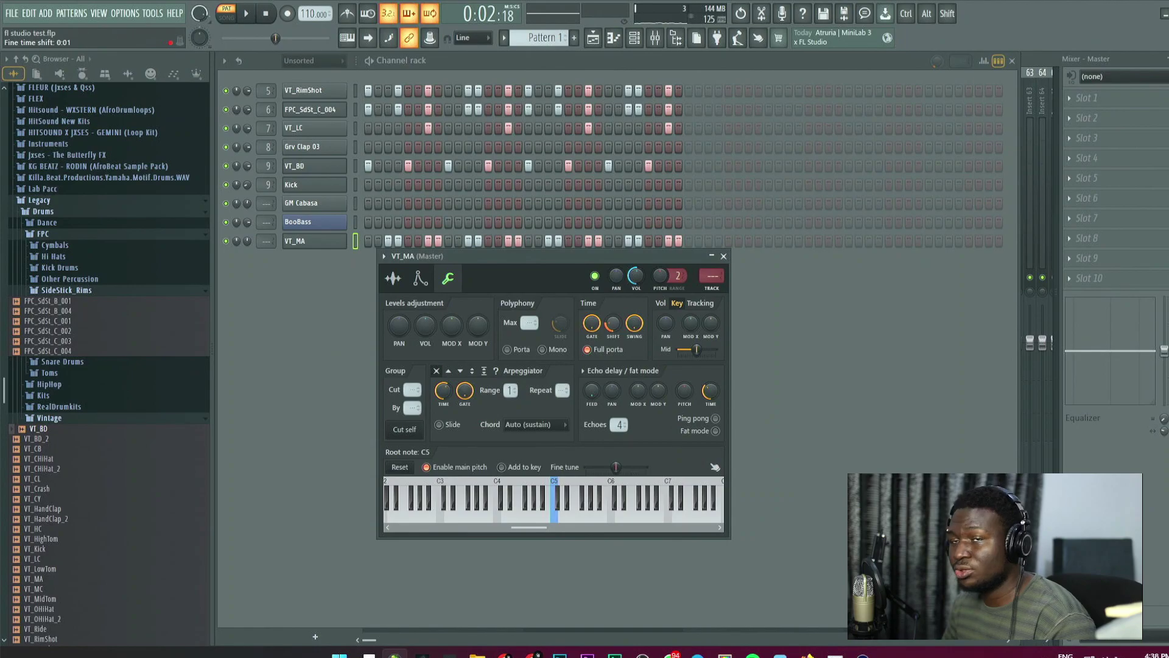
{"action": "key", "text": "space"}
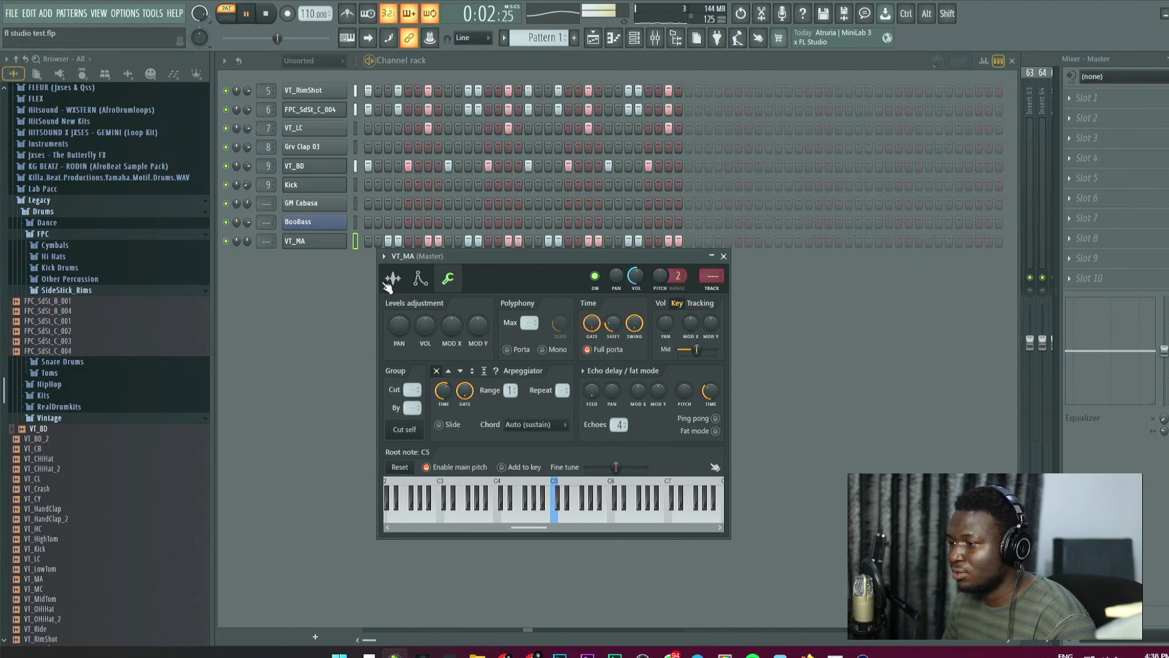
{"action": "left_click", "coordinate": [393, 279]}
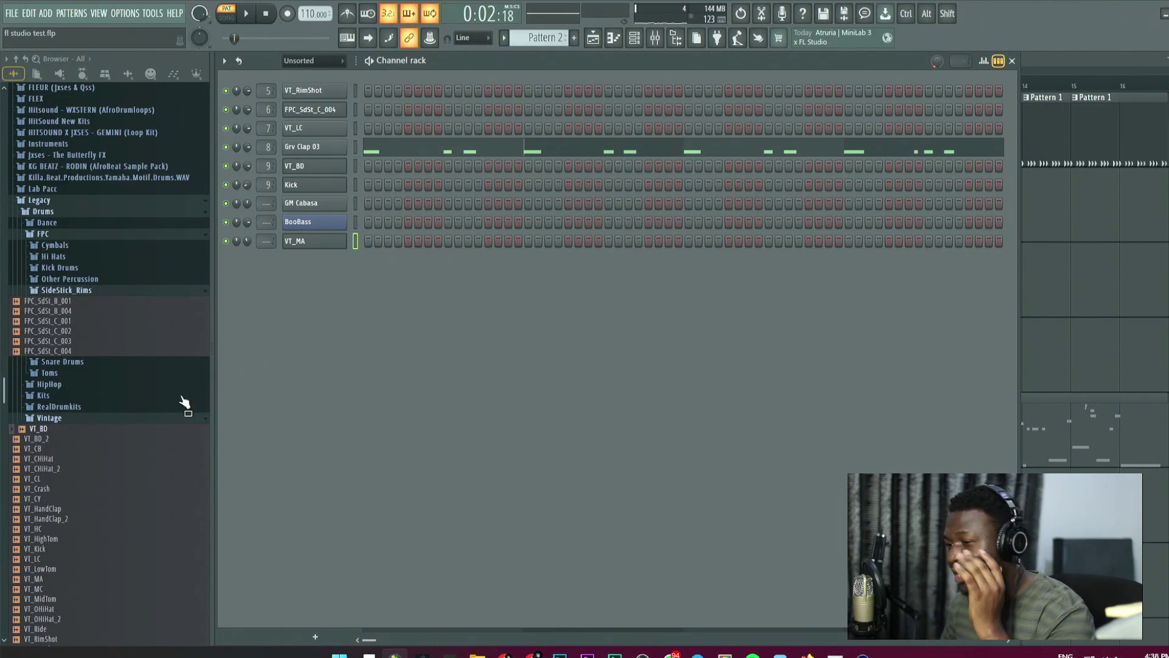
In Pattern 2, replace the Grv Clap 03 sample with FLS_Clap 07 from the Drum Kit 07 folder.
{"action": "left_click", "coordinate": [73, 384]}
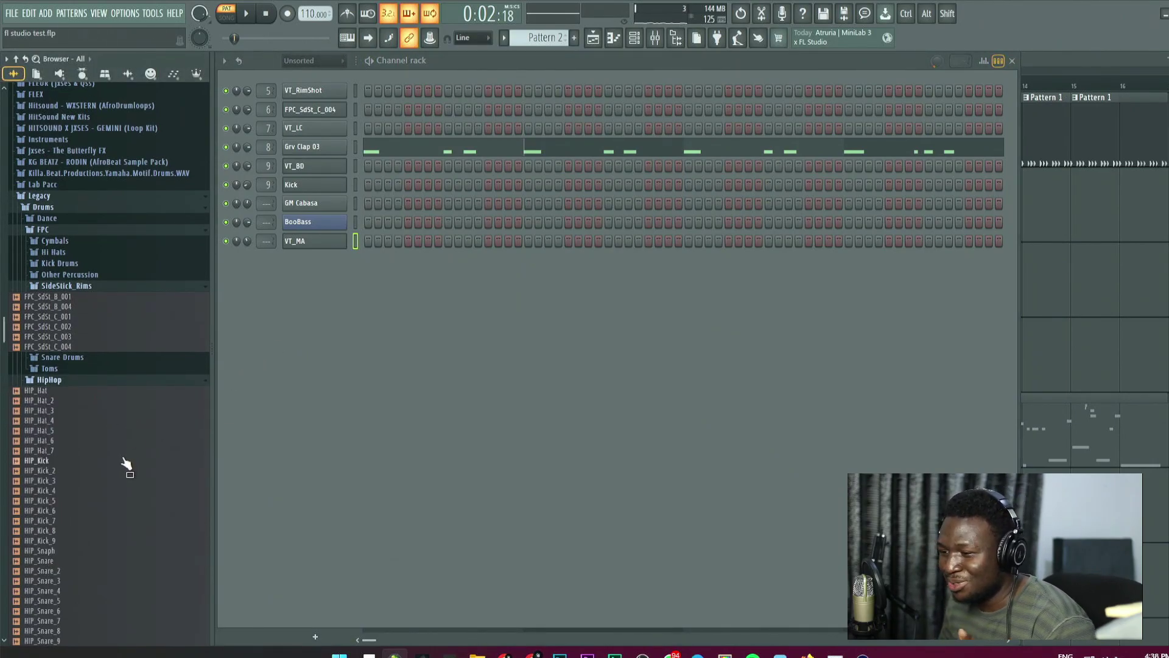
{"action": "scroll", "coordinate": [126, 463], "scroll_direction": "down", "scroll_amount": 6}
{"action": "left_click_drag", "start_coordinate": [84, 357], "coordinate": [311, 144]}
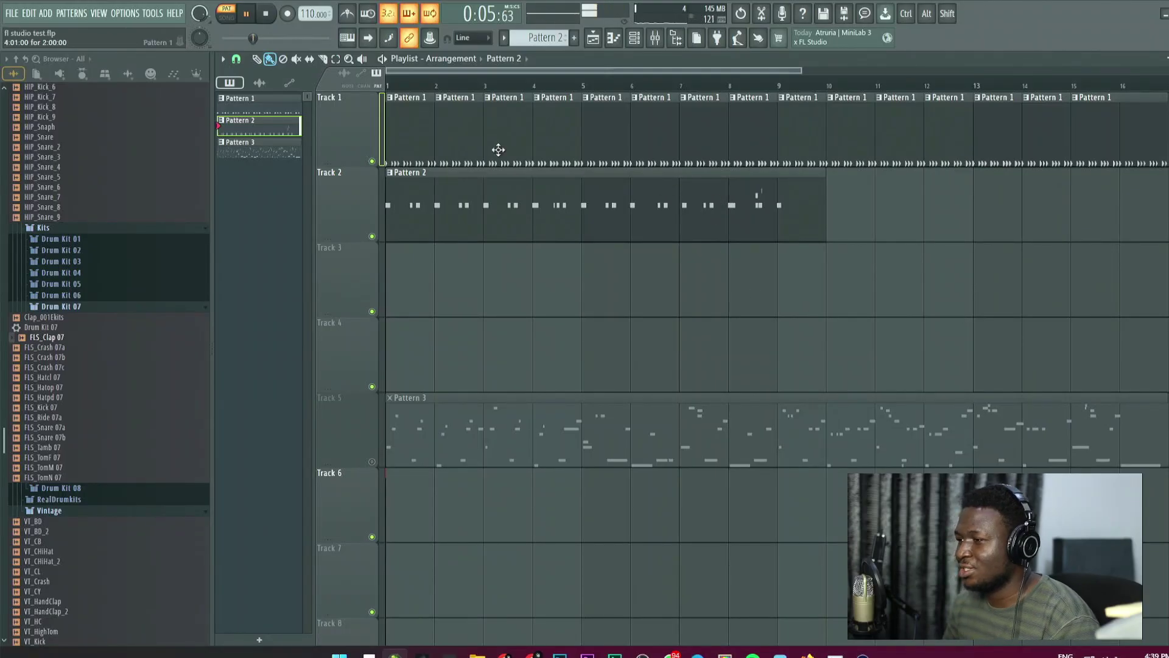
Play the playlist arrangement in song mode to hear Pattern 1 and Pattern 2 together.
{"action": "left_click", "coordinate": [383, 58]}
{"action": "left_click", "coordinate": [383, 58]}
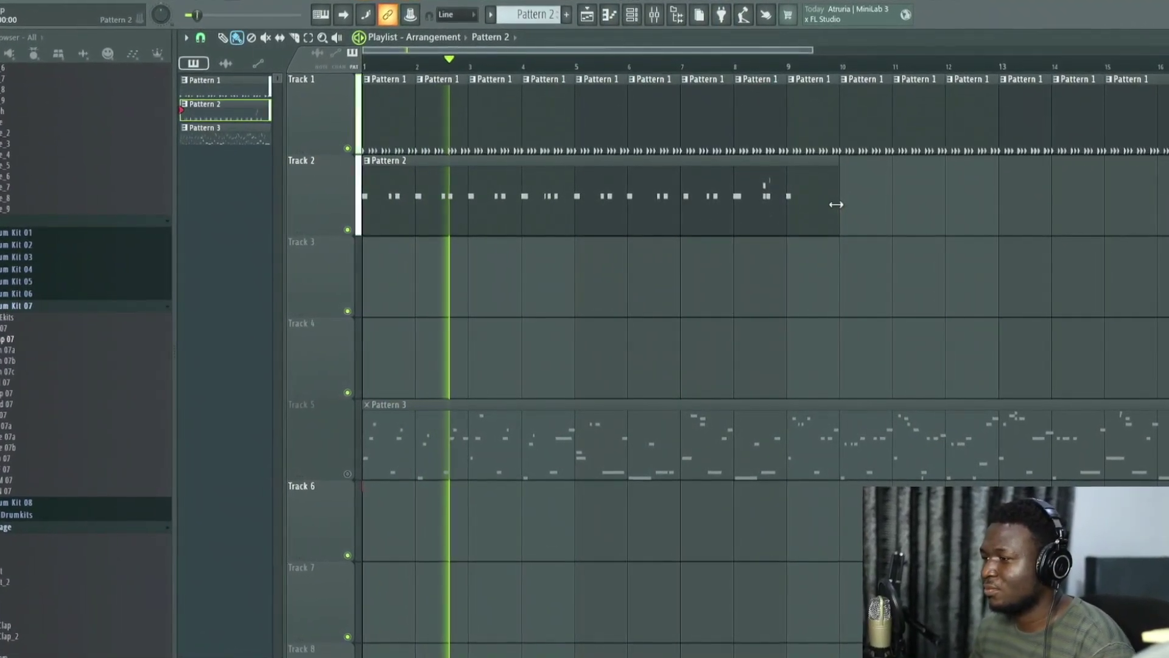
Shorten the Pattern 2 clip on Track 2 to four bars and repeat it three times across the arrangement.
{"action": "key", "text": "space"}
{"action": "left_click_drag", "start_coordinate": [836, 204], "coordinate": [584, 203]}
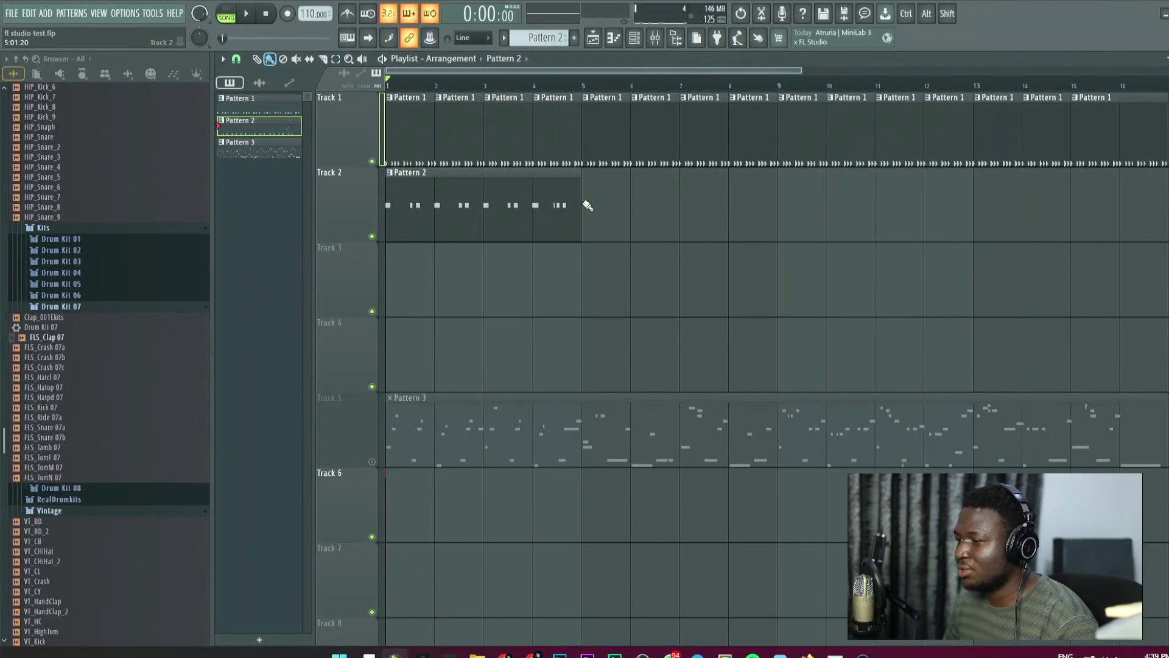
{"action": "key", "text": "ctrl+b"}
{"action": "key", "text": "ctrl+b"}
{"action": "key", "text": "ctrl+b"}
Replace the VT_Crash clip on Track 3 with RD_Crash_2 and place it at bars 1 and 9.
{"action": "scroll", "coordinate": [124, 374], "scroll_direction": "down", "scroll_amount": 6}
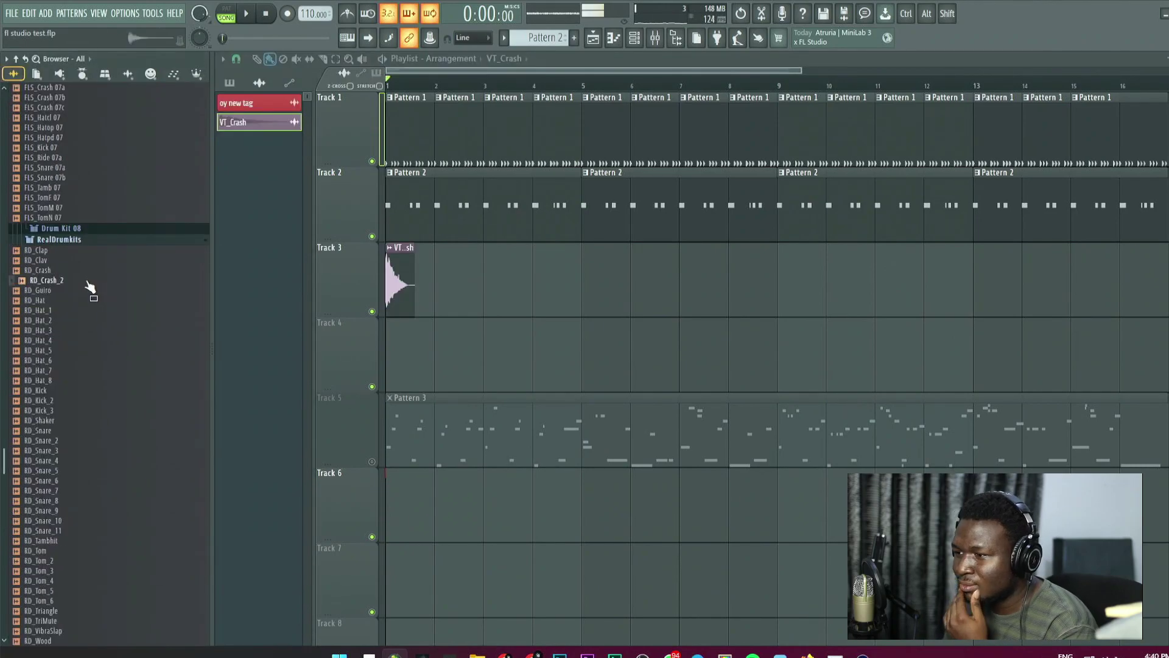
{"action": "left_click_drag", "start_coordinate": [89, 287], "coordinate": [406, 282]}
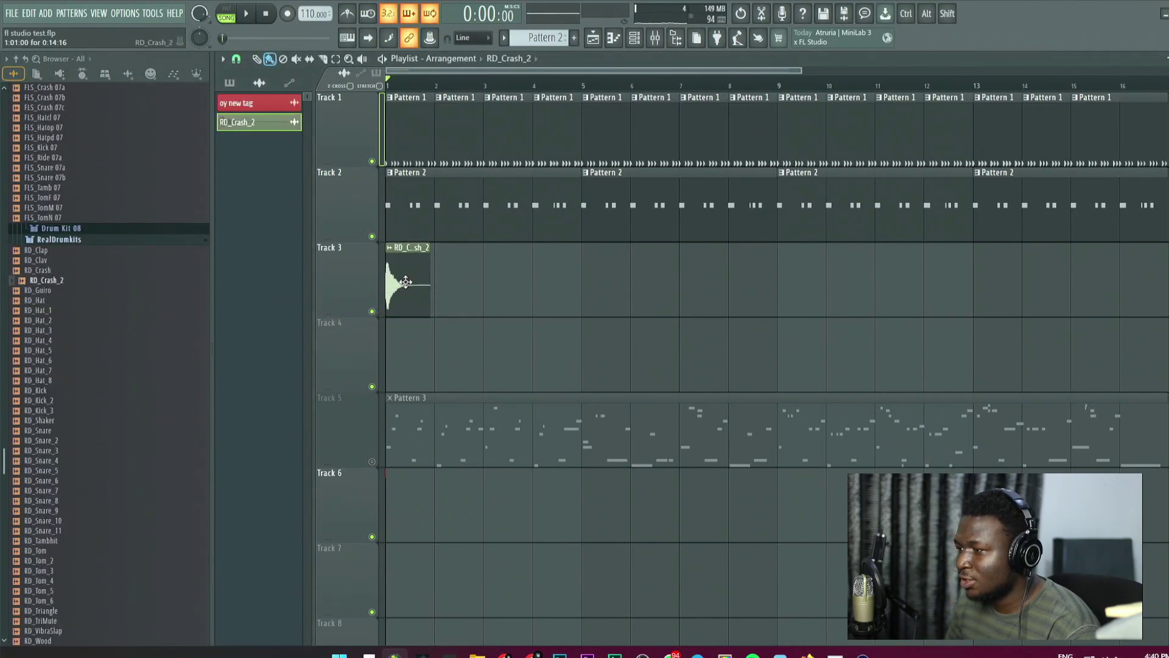
{"action": "left_click", "coordinate": [794, 274]}
Adjust the RD_Crash_2 clip's channel settings and play the arrangement to check the crash.
{"action": "double_click", "coordinate": [793, 274]}
{"action": "left_click_drag", "start_coordinate": [495, 154], "coordinate": [496, 183]}
{"action": "key", "text": "space"}
{"action": "key", "text": "Escape"}
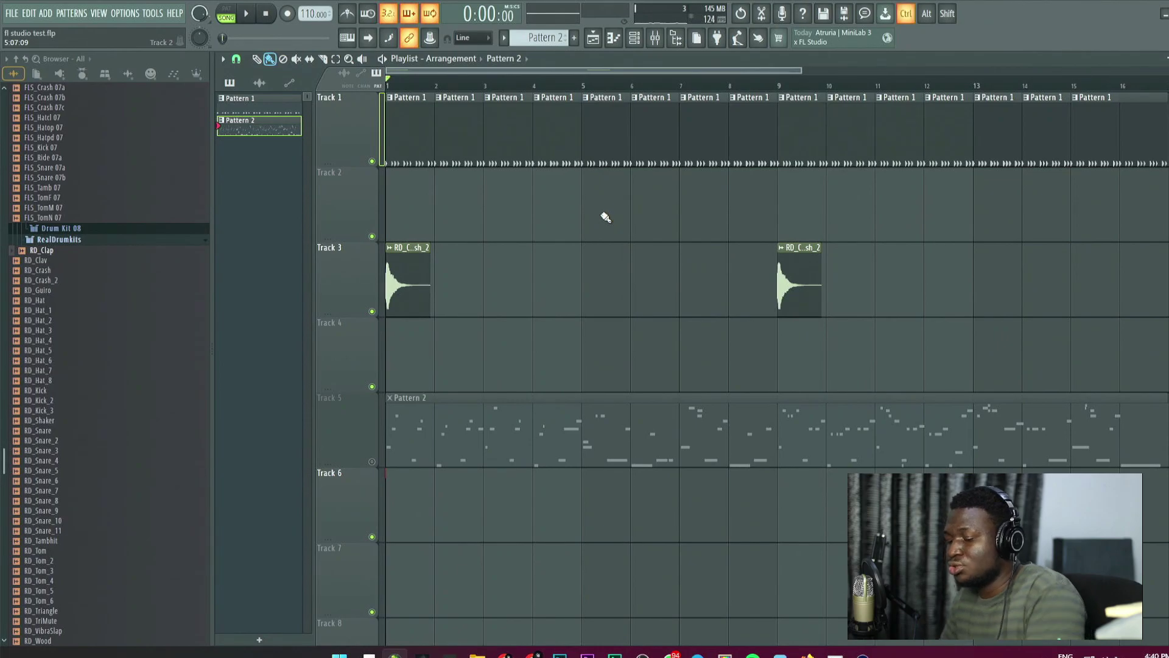
Create a new Pattern 3 and place it on Track 2 at bars 1, 3, 5 and 7.
{"action": "key", "text": "F4"}
{"action": "left_click", "coordinate": [394, 198]}
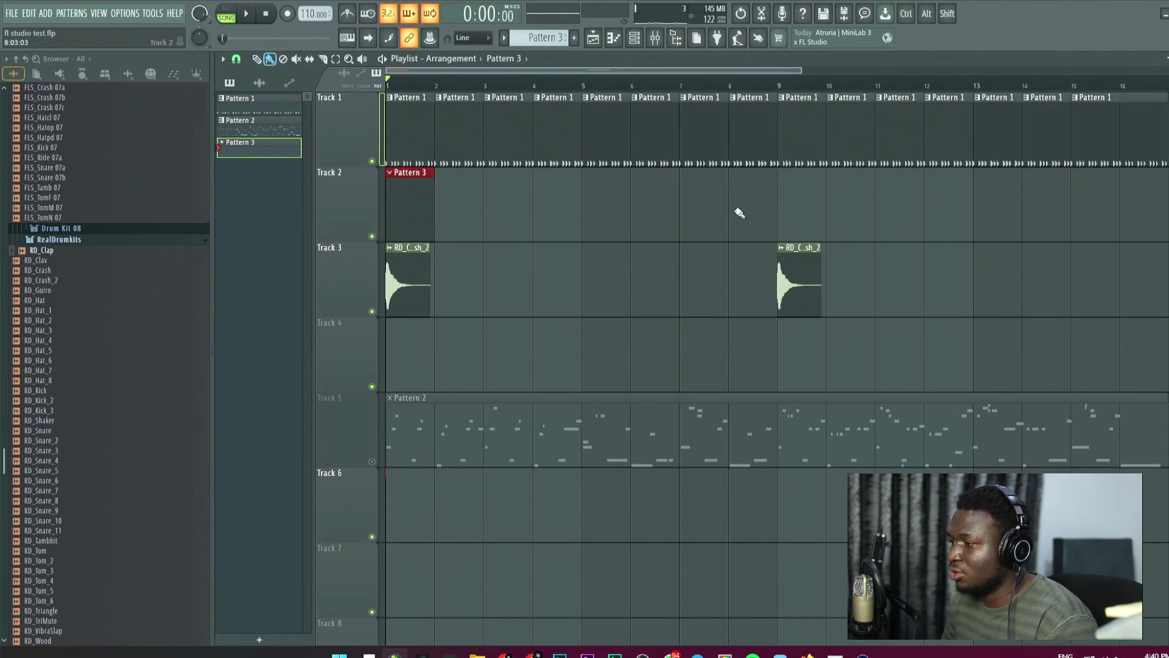
{"action": "left_click", "coordinate": [495, 208]}
{"action": "left_click", "coordinate": [581, 204]}
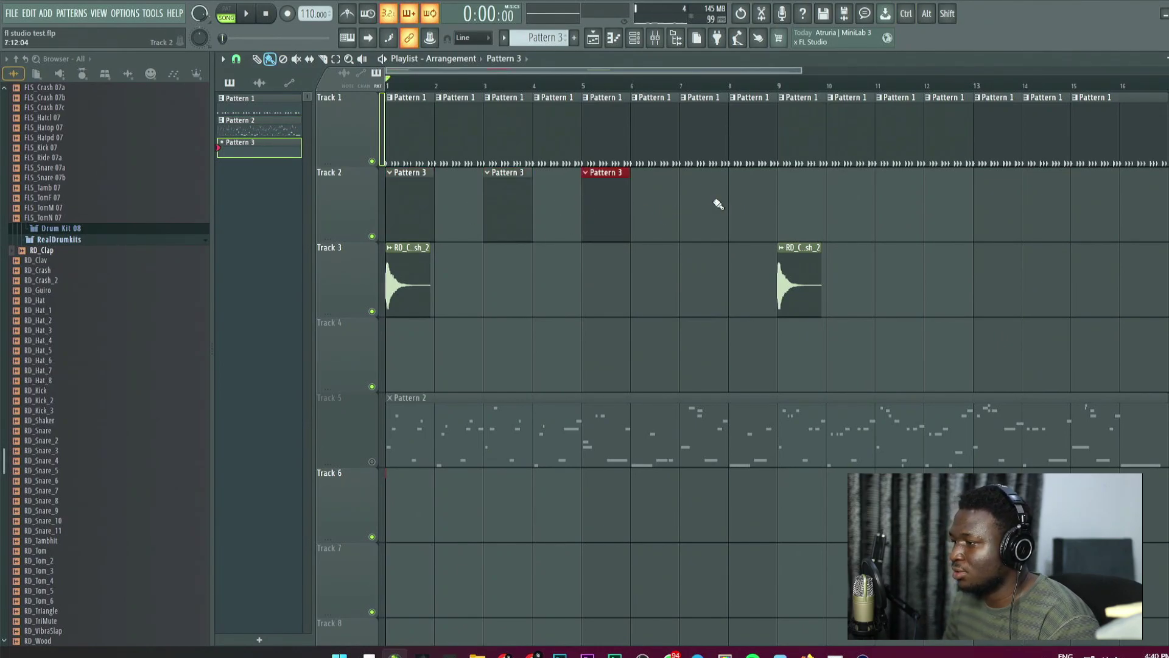
{"action": "left_click", "coordinate": [717, 194]}
Duplicate the four Pattern 3 clips on Track 2 to bars 9, 11, 13 and 15.
{"action": "mouse_move", "coordinate": [725, 201]}
{"action": "left_mouse_down"}
{"action": "mouse_move", "coordinate": [410, 204]}
{"action": "mouse_move", "coordinate": [786, 204]}
{"action": "left_mouse_up"}
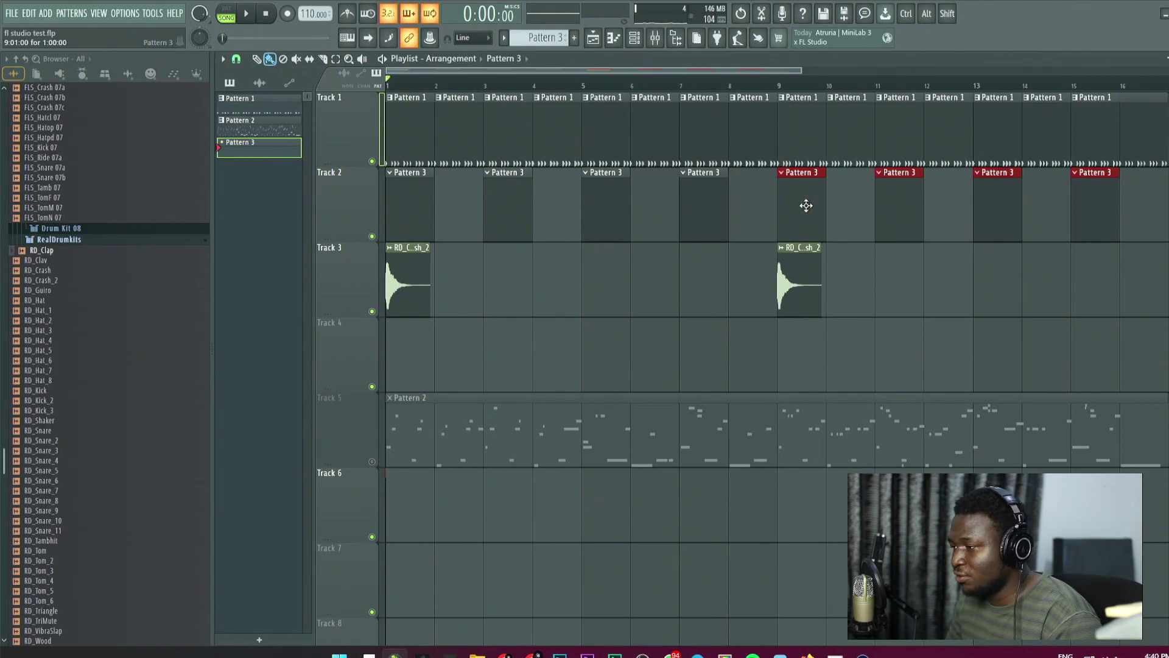
{"action": "key", "text": "Delete"}
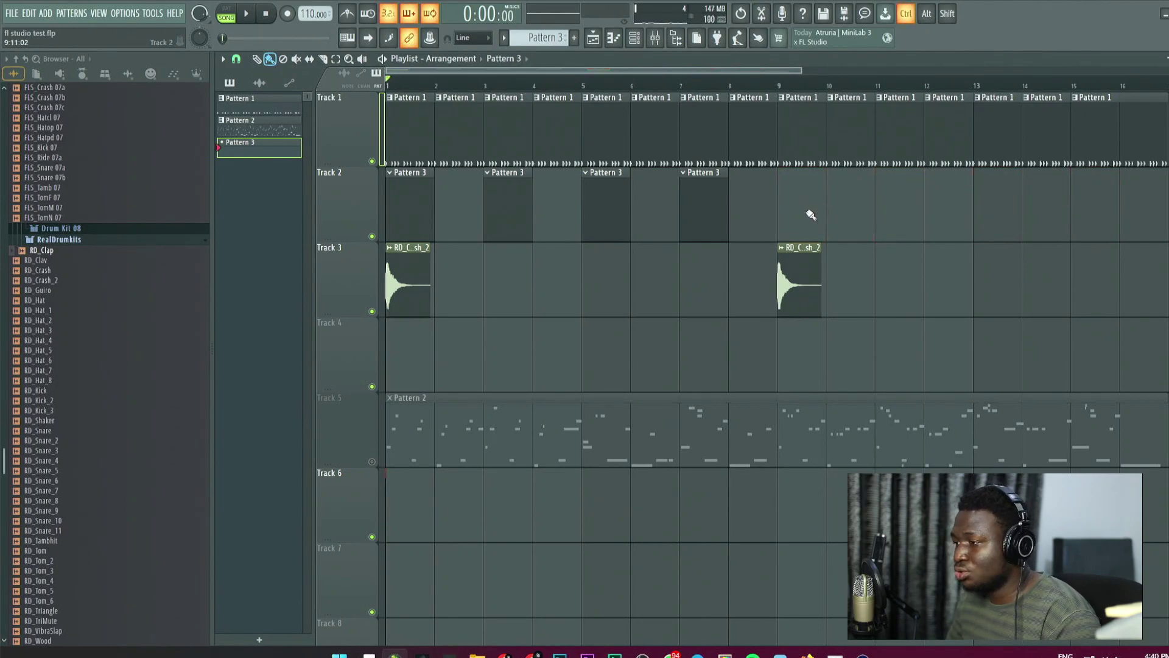
{"action": "mouse_move", "coordinate": [802, 220]}
{"action": "left_mouse_down"}
{"action": "mouse_move", "coordinate": [390, 210]}
{"action": "mouse_move", "coordinate": [792, 200]}
{"action": "left_mouse_up"}
{"action": "key", "text": "ctrl+d"}
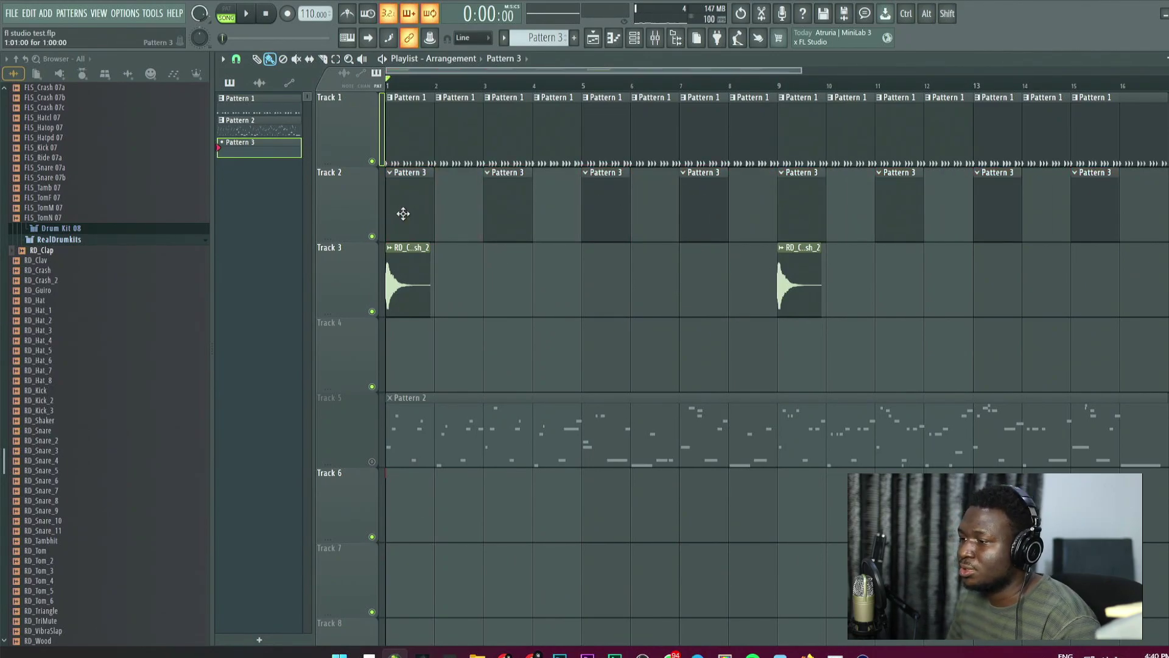
Add an RD_Clap channel to Pattern 3 with hits on steps 1, 4, 7, 12, 15, 17, 20, 23, 28 and 31.
{"action": "left_click", "coordinate": [638, 41]}
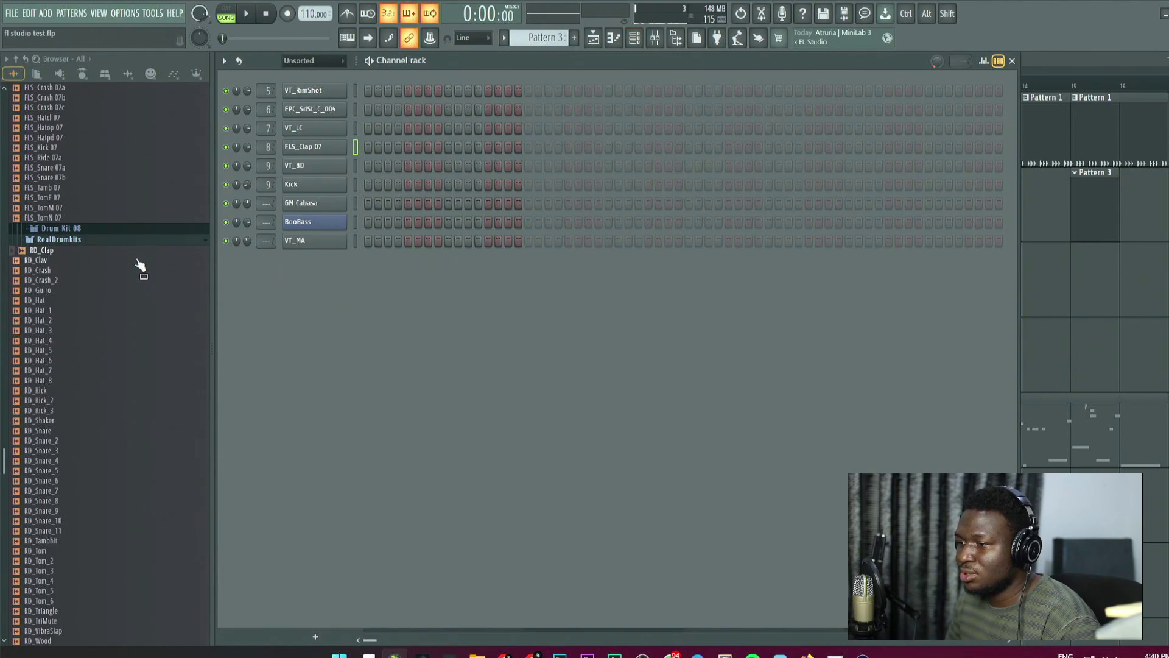
{"action": "left_click_drag", "start_coordinate": [63, 258], "coordinate": [323, 262]}
{"action": "left_click", "coordinate": [323, 262]}
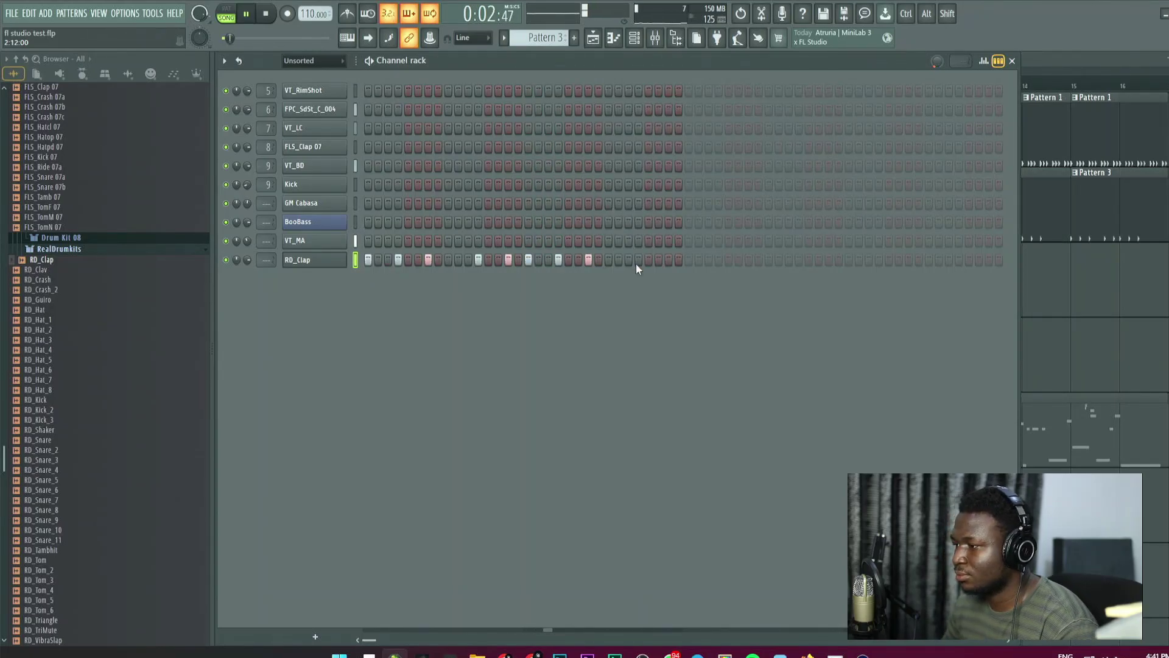
{"action": "left_click", "coordinate": [667, 260]}
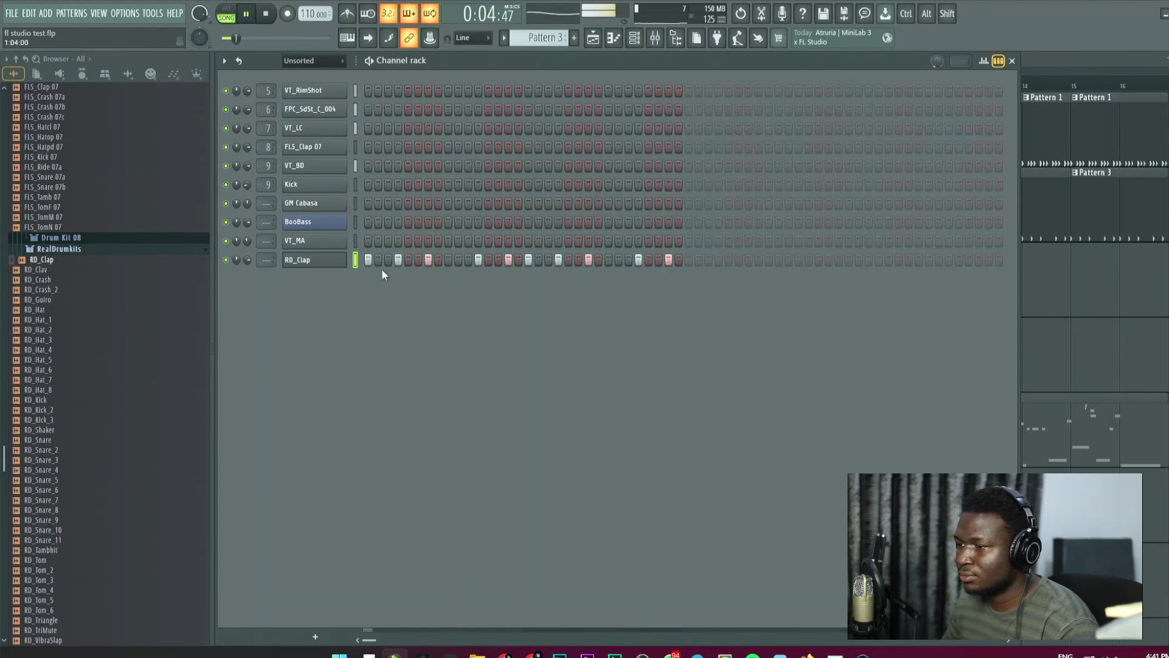
{"action": "key", "text": "space"}
Add an RD_Hat_4 channel below RD_Clap with hits on steps 4, 12, 15, 20, 28 and 31.
{"action": "left_click_drag", "start_coordinate": [38, 350], "coordinate": [334, 278]}
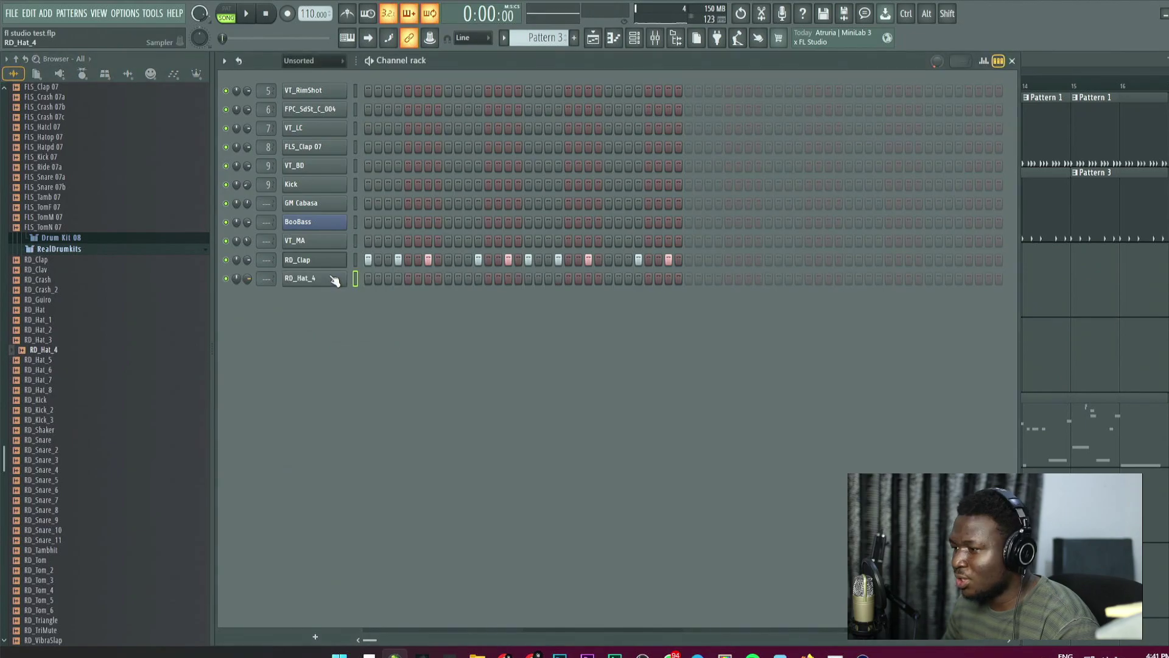
{"action": "left_click", "coordinate": [334, 279]}
{"action": "left_click_drag", "start_coordinate": [548, 380], "coordinate": [507, 399]}
Lower RD_Tom_6's sample pitch, preview it, and set its hits on steps 7, 15, 23 and 31.
{"action": "left_click", "coordinate": [559, 405]}
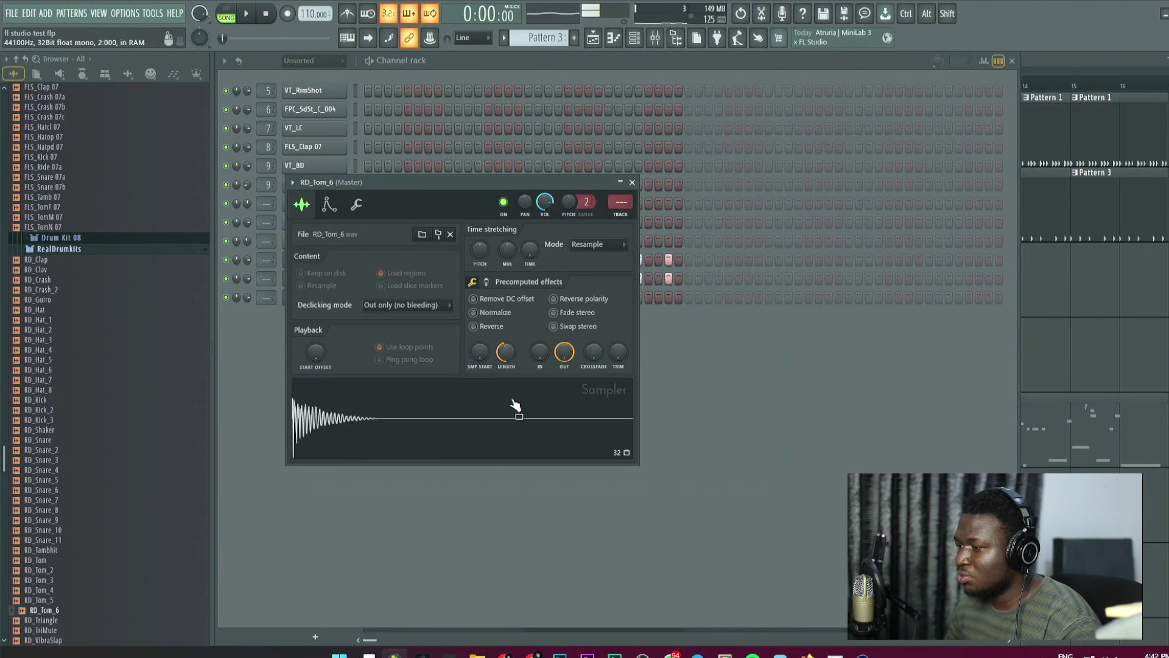
{"action": "left_click_drag", "start_coordinate": [480, 249], "coordinate": [480, 261]}
{"action": "left_click", "coordinate": [550, 402]}
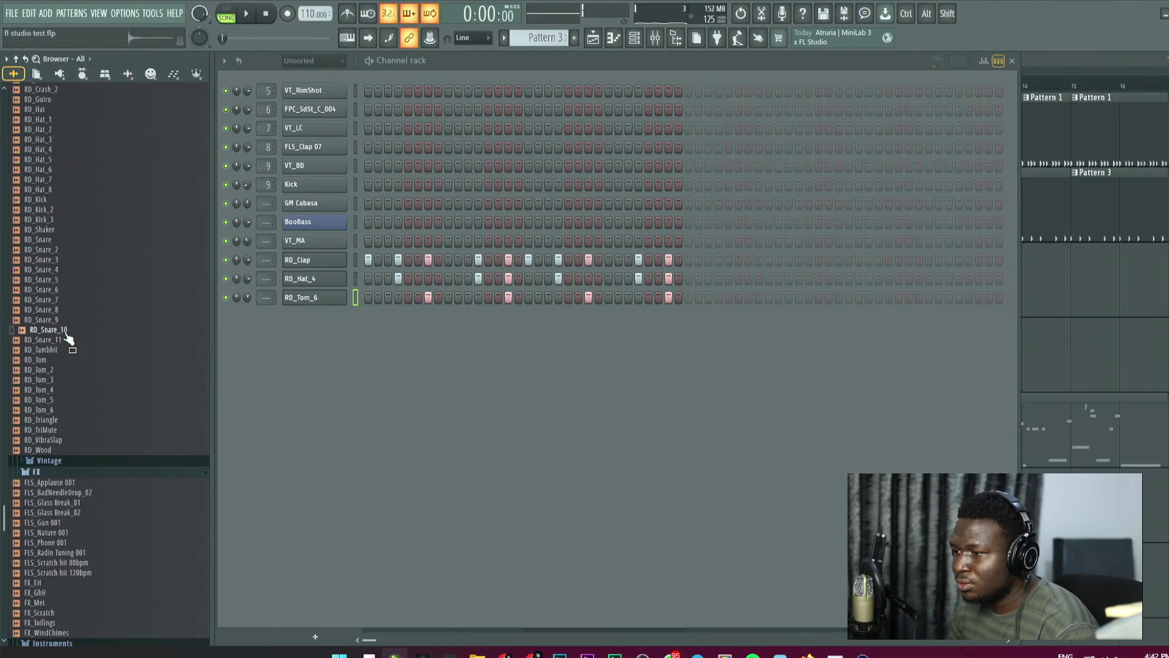
Audition the RealDrumkits snare samples and add RD_Snare_5 as a new channel.
{"action": "left_click", "coordinate": [67, 321]}
{"action": "left_click", "coordinate": [69, 310]}
{"action": "left_click", "coordinate": [72, 291]}
{"action": "left_click", "coordinate": [66, 309]}
{"action": "left_click", "coordinate": [67, 300]}
{"action": "left_click", "coordinate": [66, 281]}
{"action": "left_click", "coordinate": [67, 261]}
{"action": "left_click", "coordinate": [67, 280]}
{"action": "left_click", "coordinate": [65, 270]}
{"action": "left_click_drag", "start_coordinate": [67, 280], "coordinate": [393, 360]}
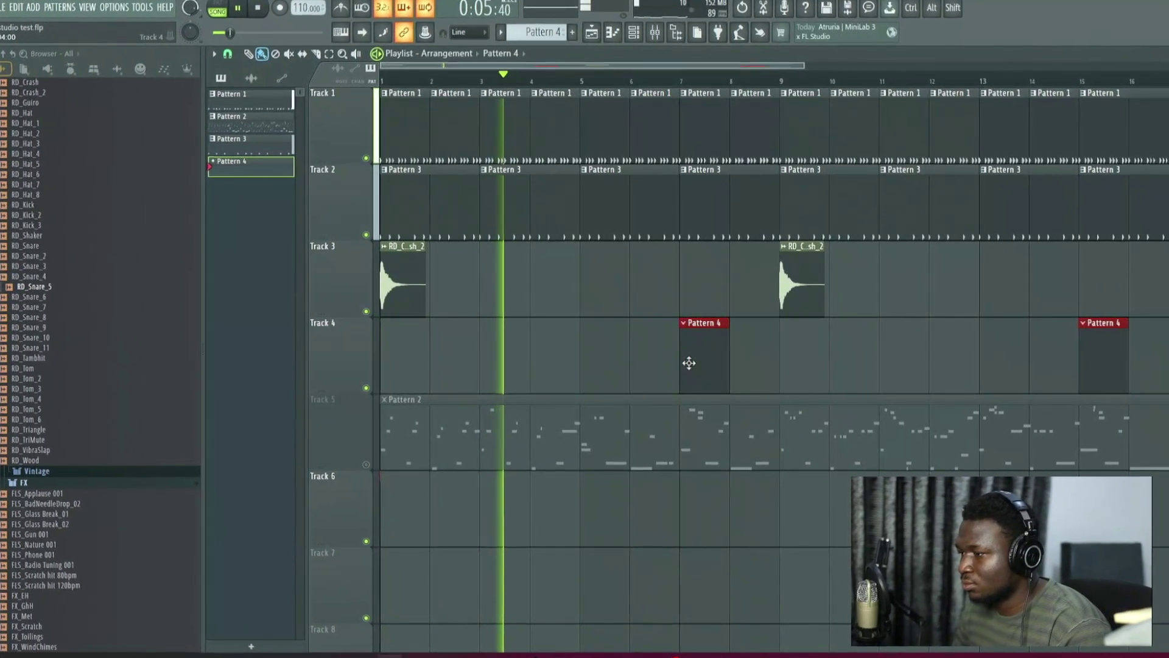
Record a four-hit RD_Snare_5 fill in Pattern 4 on Track 4, keeping its clips only at bars 8 and 16.
{"action": "left_click_drag", "start_coordinate": [688, 363], "coordinate": [539, 366]}
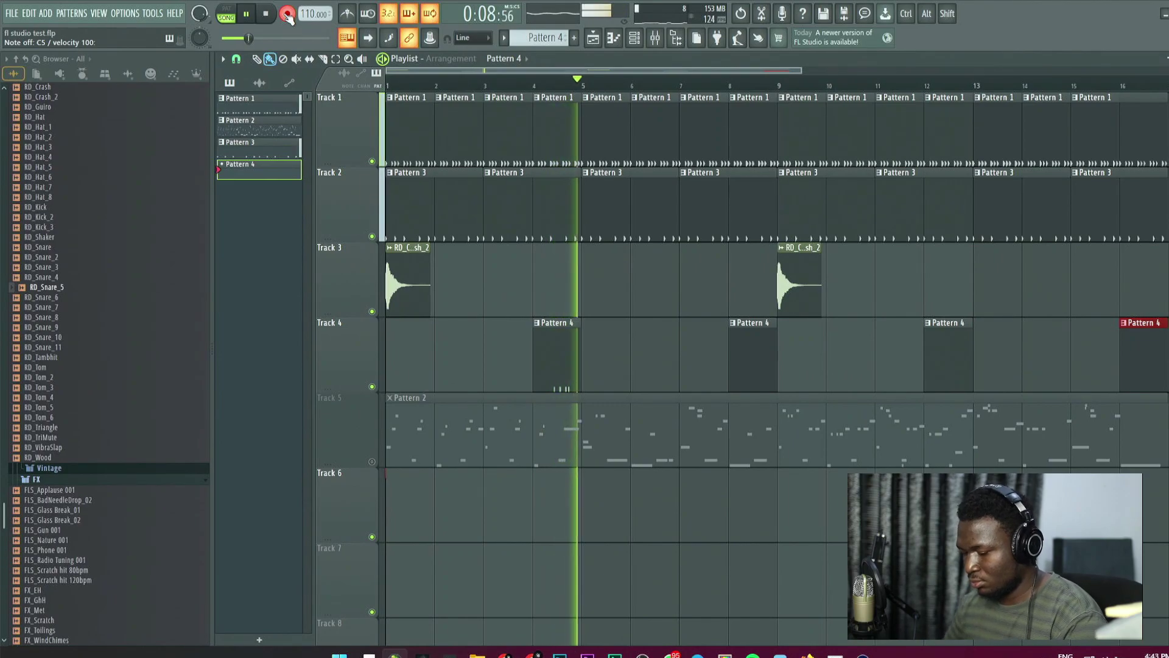
{"action": "key", "text": "space"}
{"action": "right_click", "coordinate": [571, 358]}
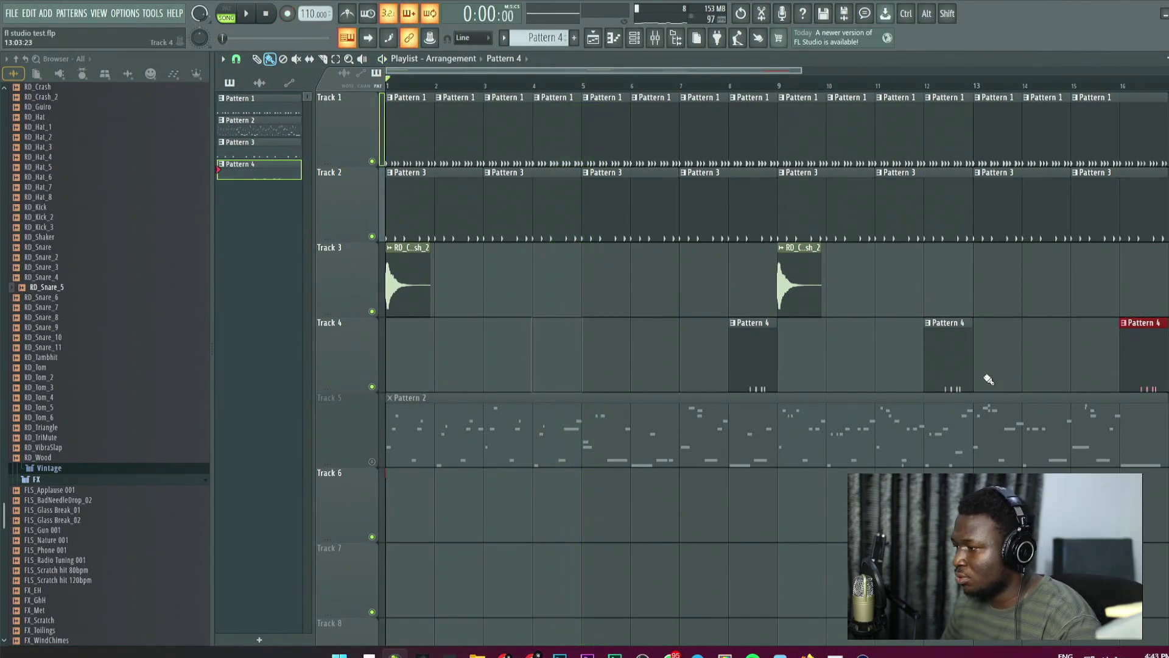
{"action": "right_click", "coordinate": [950, 365]}
Play from bar 8 and quantize Pattern 4's RD_Snare_5 notes in the piano roll.
{"action": "left_click", "coordinate": [729, 82]}
{"action": "key", "text": "space"}
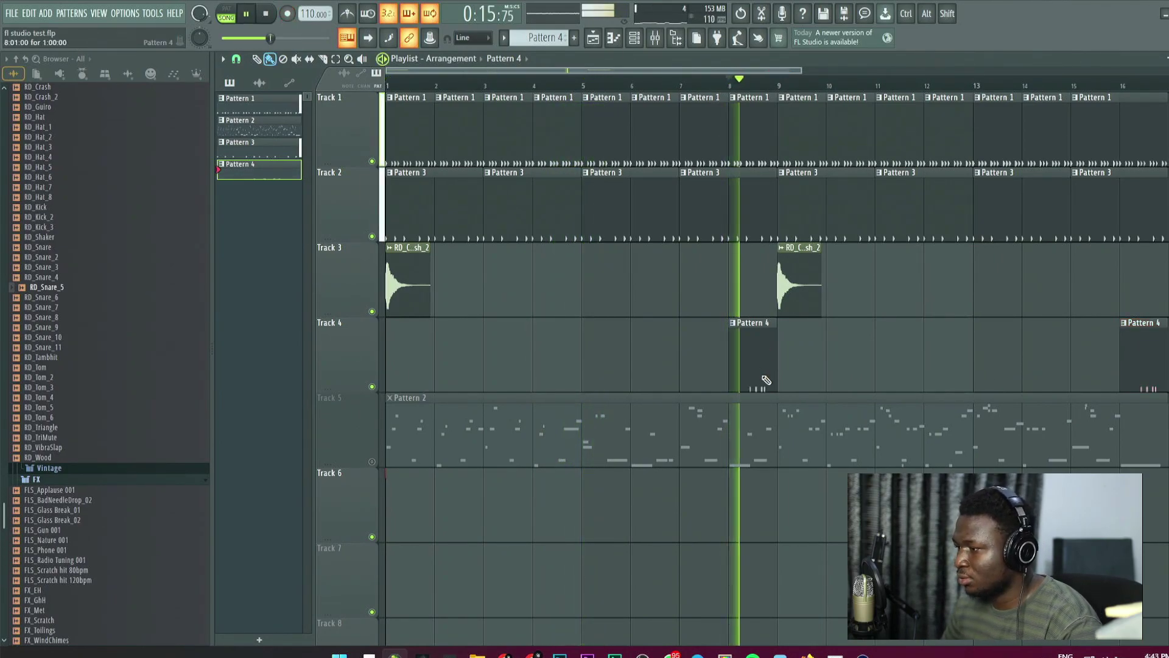
{"action": "double_click", "coordinate": [760, 377]}
{"action": "key", "text": "space"}
{"action": "key", "text": "space"}
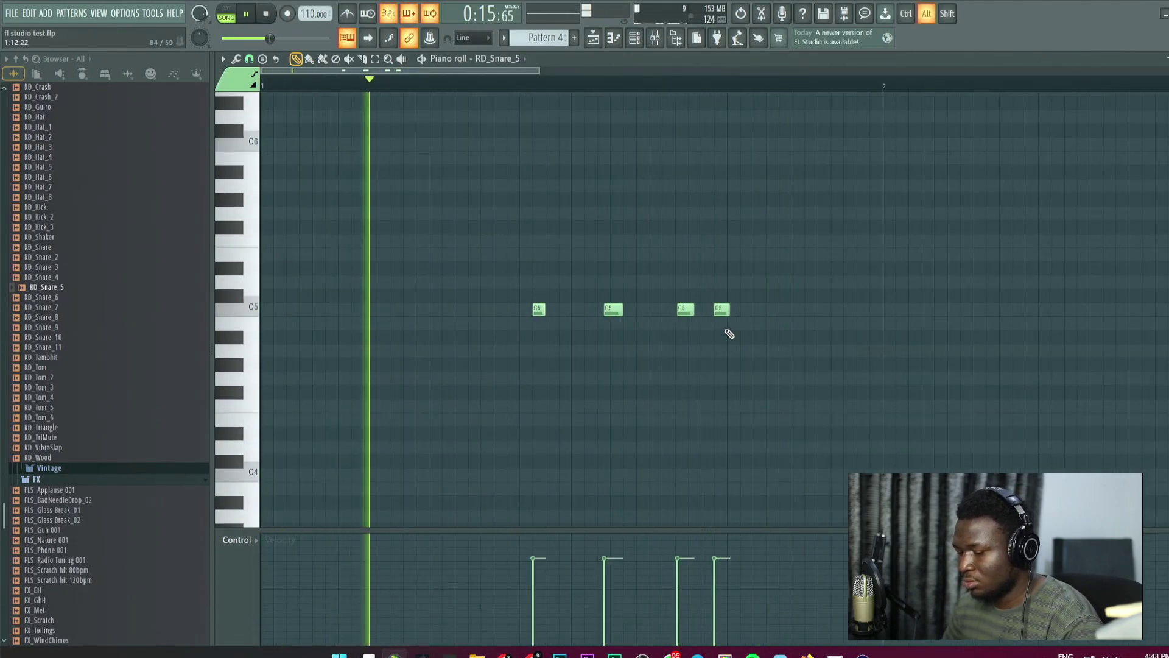
{"action": "key", "text": "alt+q"}
{"action": "left_click", "coordinate": [670, 406]}
Lower the third snare note's velocity and duplicate it into a closely spaced double hit starting slightly earlier.
{"action": "mouse_move", "coordinate": [700, 561]}
{"action": "left_mouse_down"}
{"action": "mouse_move", "coordinate": [694, 595]}
{"action": "mouse_move", "coordinate": [691, 580]}
{"action": "left_mouse_up"}
{"action": "key", "text": "space"}
{"action": "scroll", "coordinate": [697, 323], "scroll_direction": "up", "scroll_amount": 2}
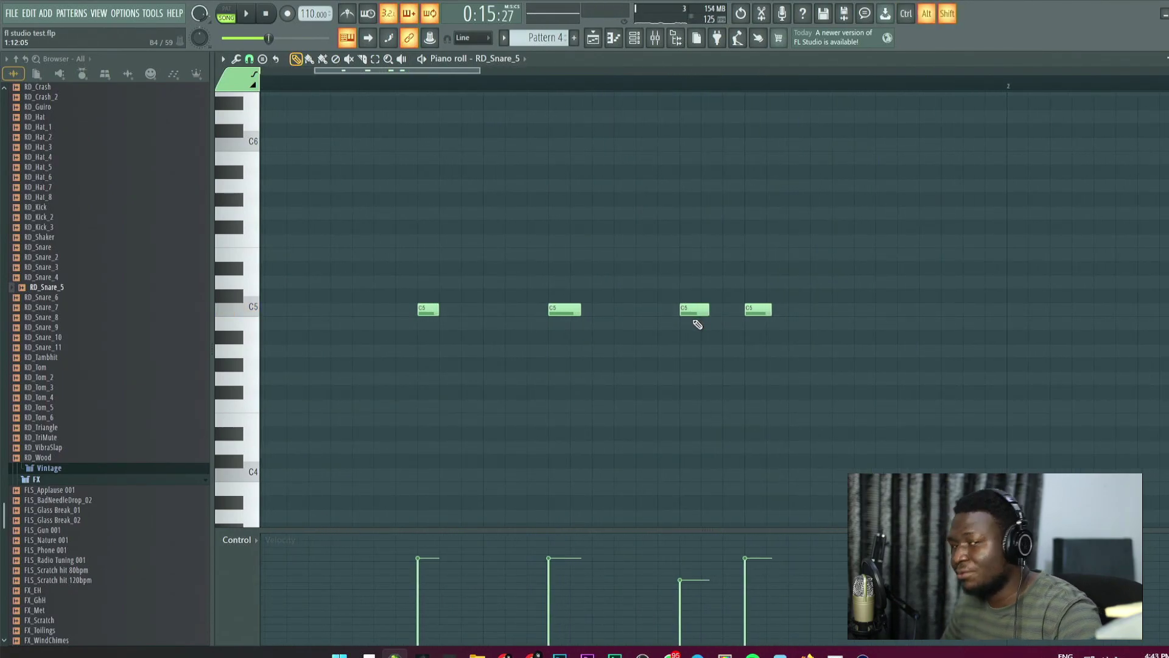
{"action": "left_click_drag", "start_coordinate": [694, 310], "coordinate": [704, 310]}
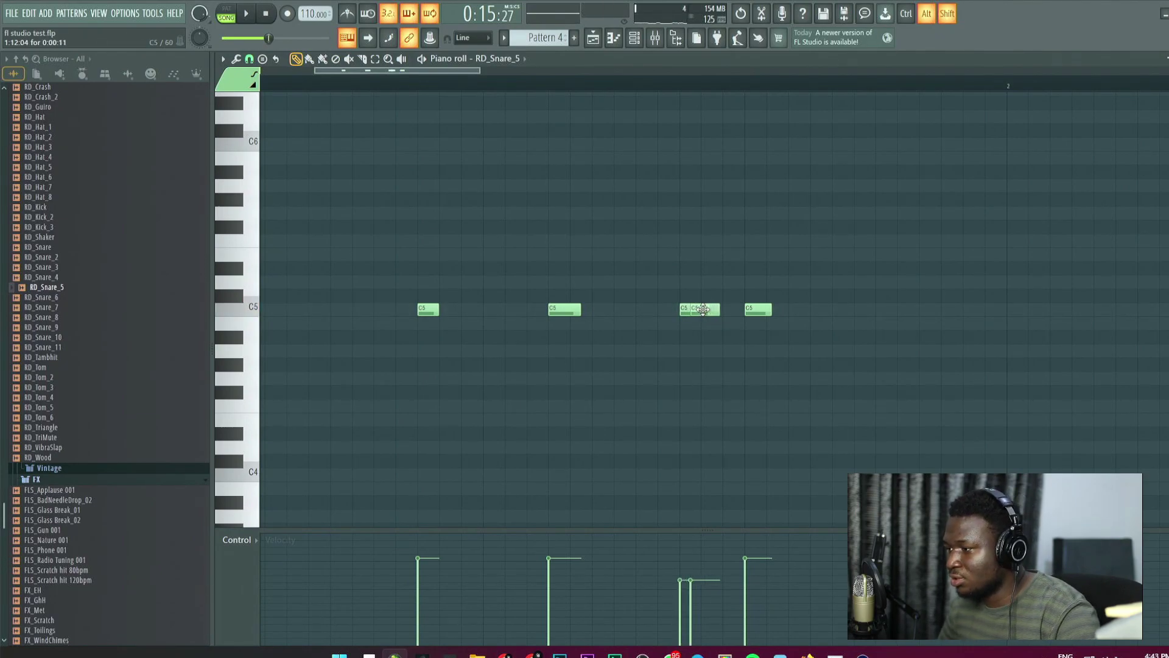
{"action": "key", "text": "space"}
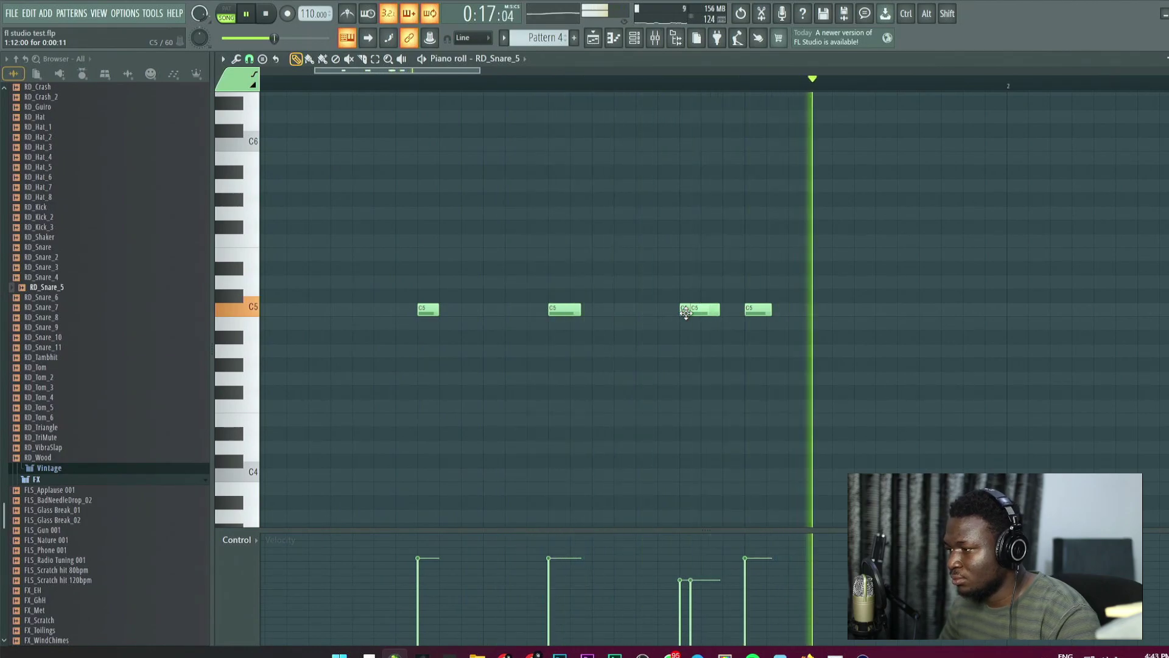
{"action": "left_click_drag", "start_coordinate": [686, 313], "coordinate": [677, 312]}
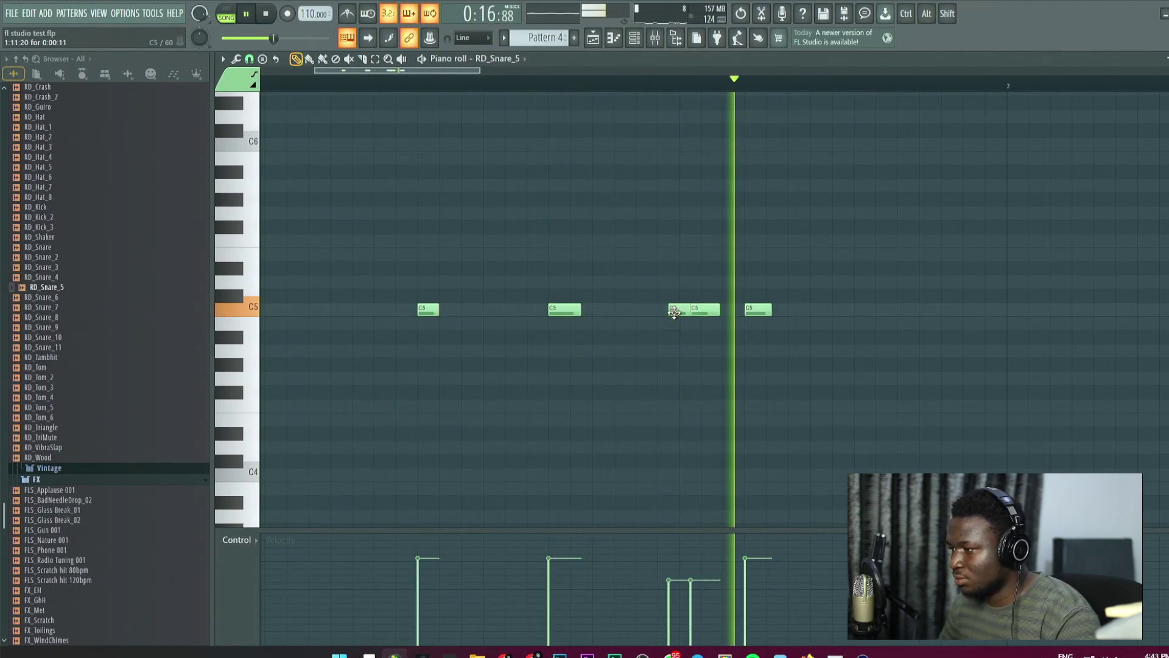
Lower the velocity of the double hit's first note, set its second to 66%, and lengthen the last snare note.
{"action": "left_click", "coordinate": [674, 603]}
{"action": "left_click", "coordinate": [707, 566]}
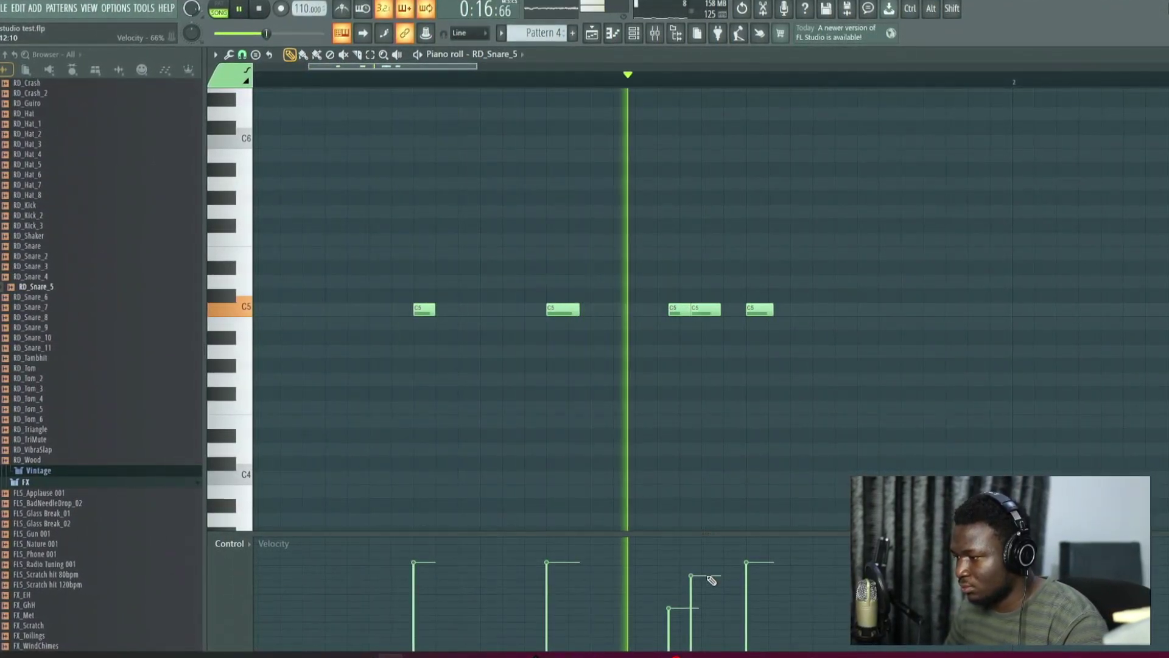
{"action": "left_click_drag", "start_coordinate": [775, 310], "coordinate": [789, 311]}
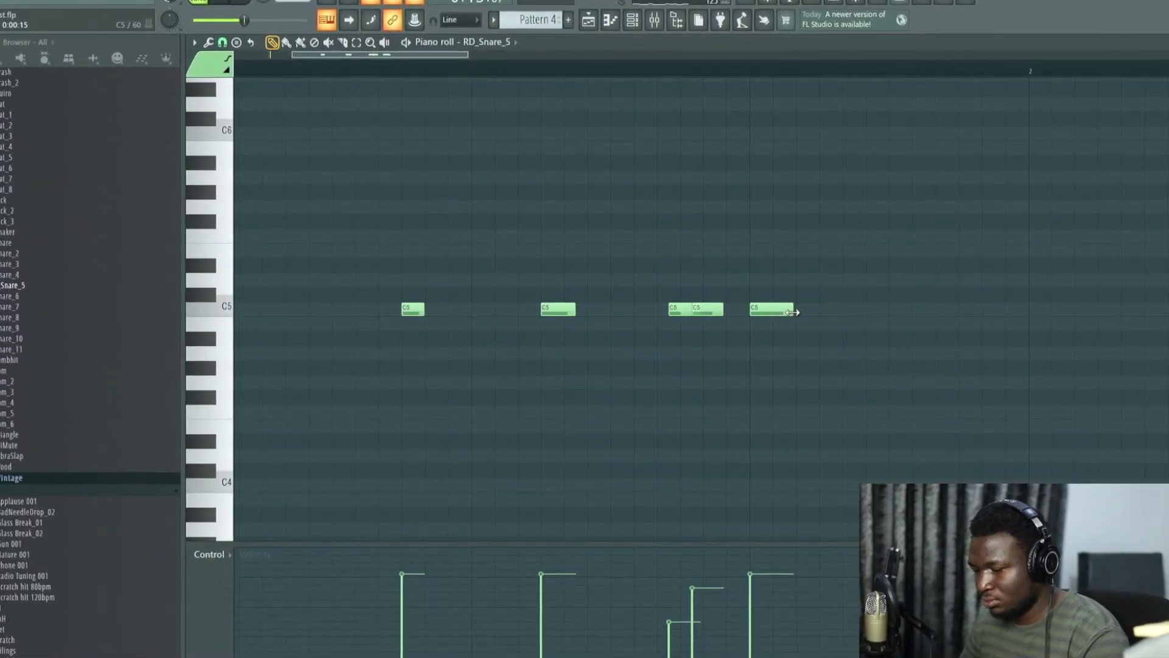
{"action": "key", "text": "Escape"}
Add a reversed FPC_Crash_G18InLite_03 clip on Track 6 and cut off its tail at bar 9.
{"action": "right_click", "coordinate": [1105, 326]}
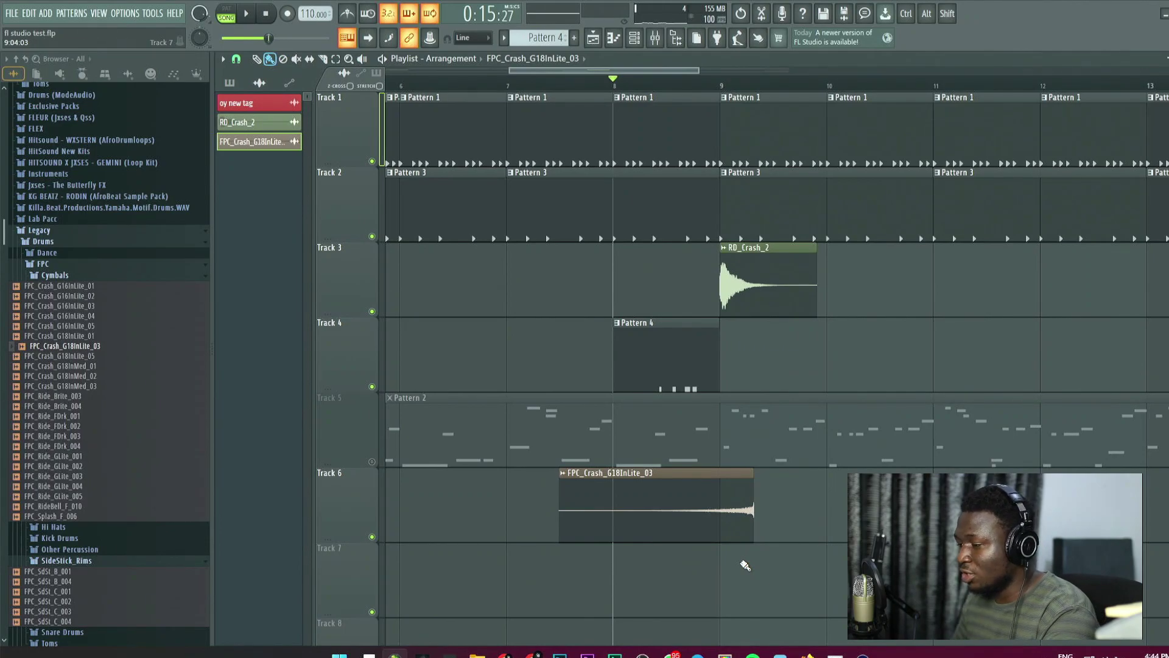
{"action": "left_click", "coordinate": [730, 518], "text": "shift"}
{"action": "right_click", "coordinate": [733, 516]}
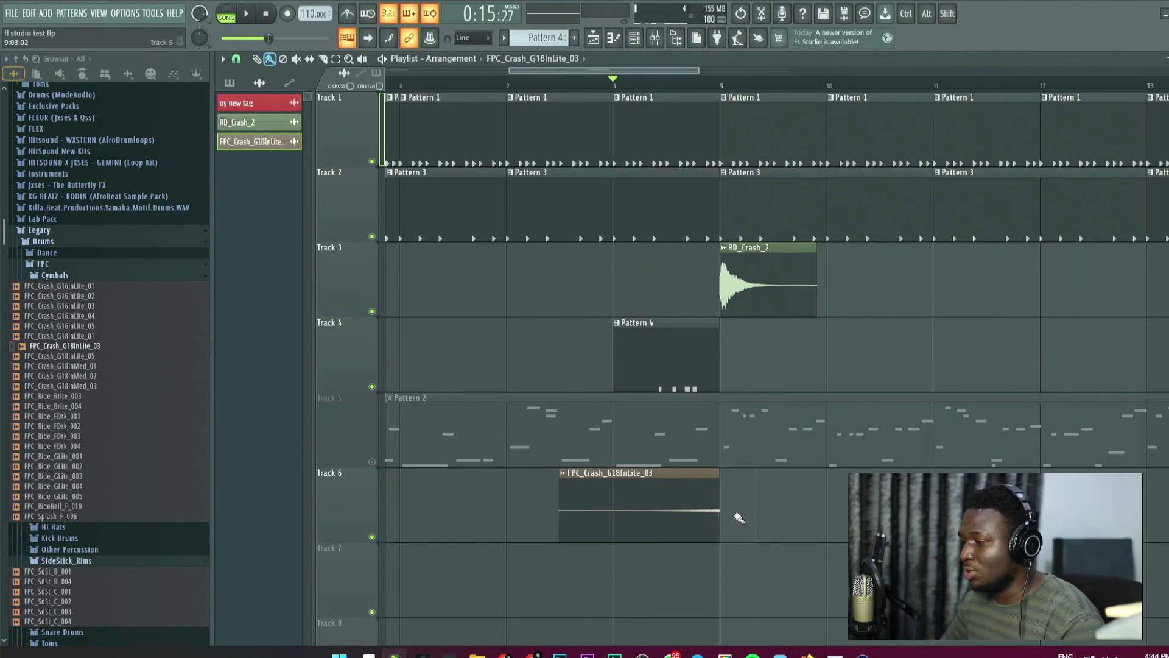
Adjust the crash clip's channel settings by ear and replace the Track 3 crash with FPC_Crash_G16InLite_03.
{"action": "double_click", "coordinate": [698, 506]}
{"action": "key", "text": "space"}
{"action": "left_click_drag", "start_coordinate": [577, 235], "coordinate": [577, 259]}
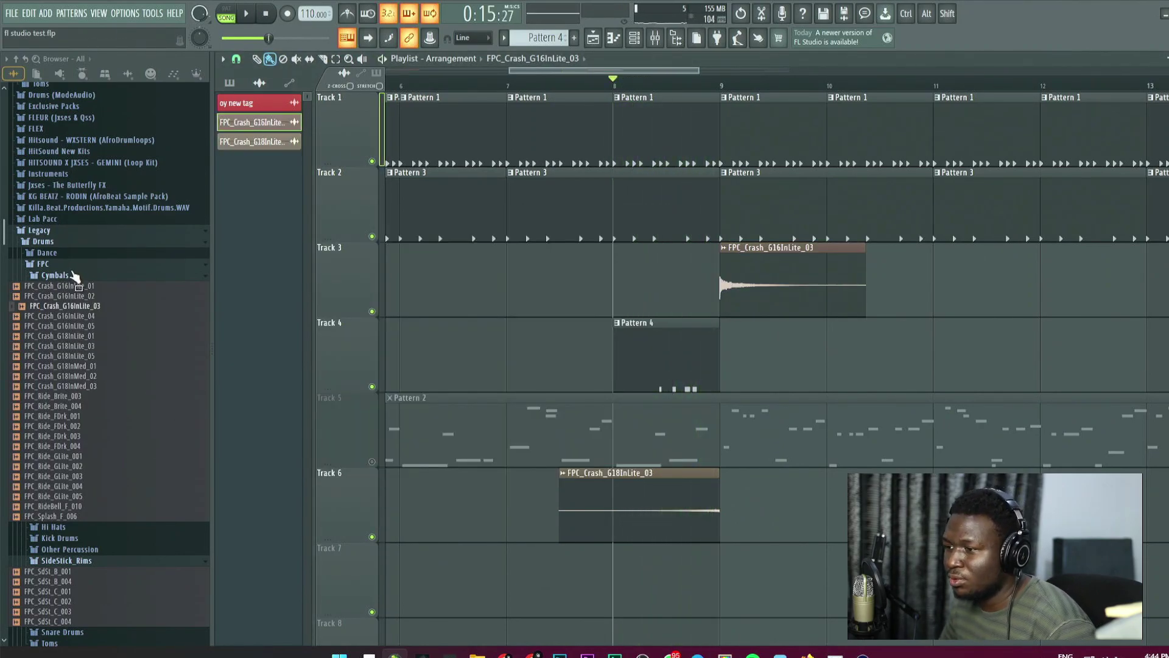
Place the RealDrumkits RD_Clap sample on Track 7 at bar 9 and assign it to a free mixer track.
{"action": "left_click", "coordinate": [68, 275]}
{"action": "left_click", "coordinate": [74, 323]}
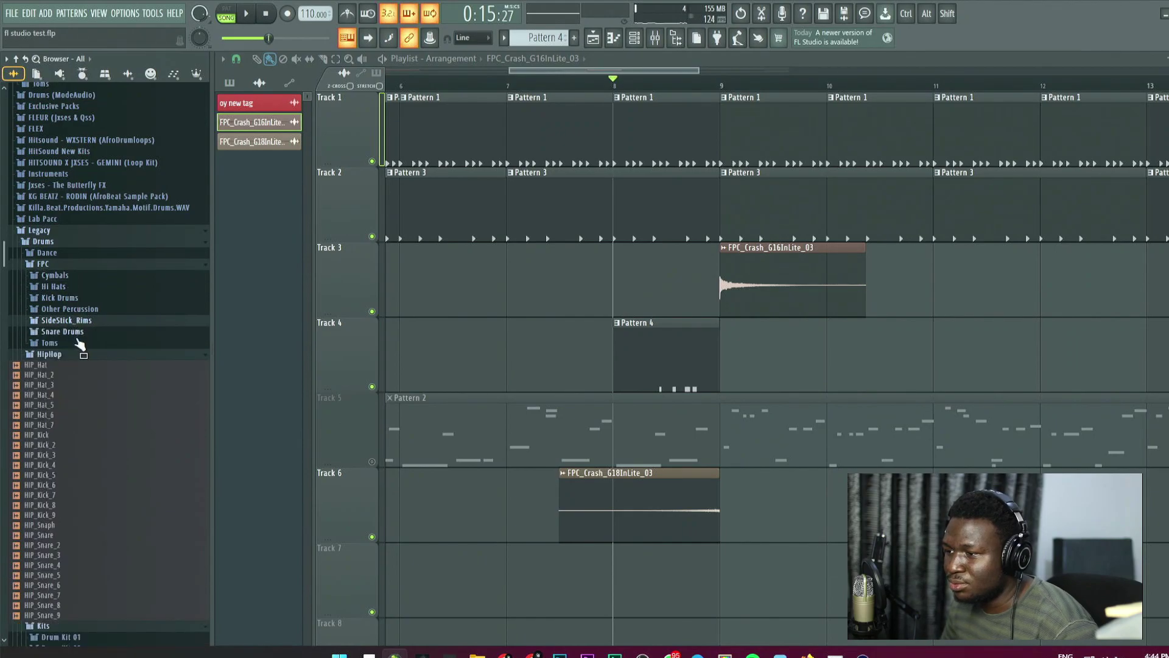
{"action": "left_click", "coordinate": [74, 355]}
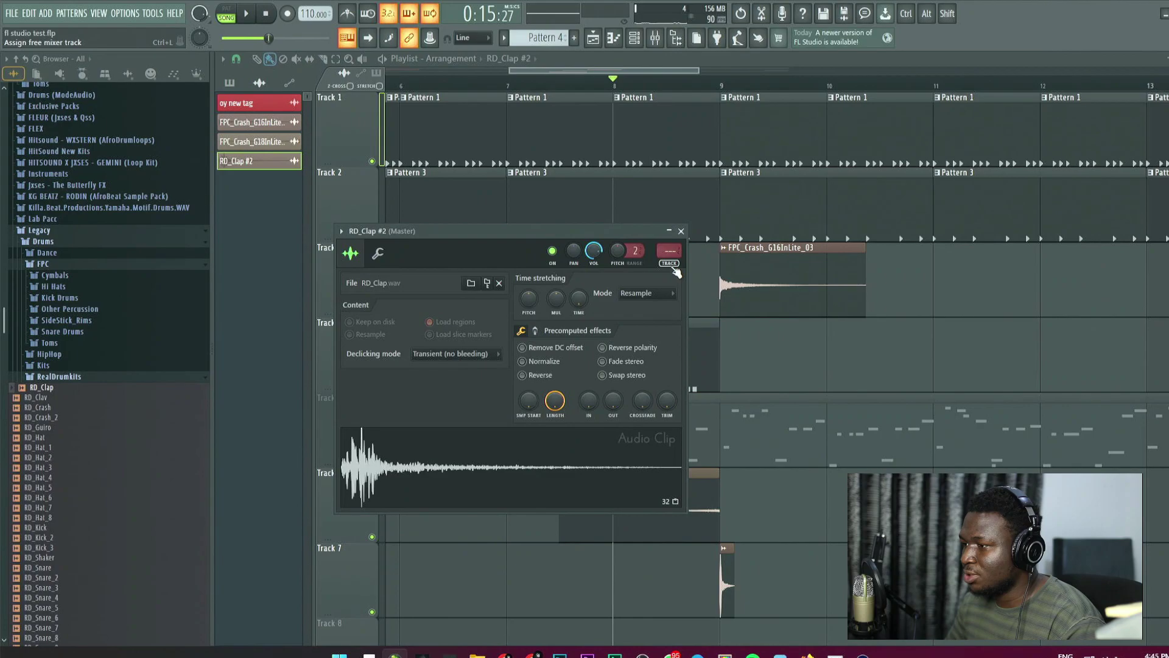
{"action": "left_click", "coordinate": [669, 253]}
Load Fruity Reeverb 2 on the clap's mixer track and lower the track's volume to about 57% (-10.6 dB) during playback.
{"action": "left_click", "coordinate": [1098, 101]}
{"action": "mouse_move", "coordinate": [792, 45]}
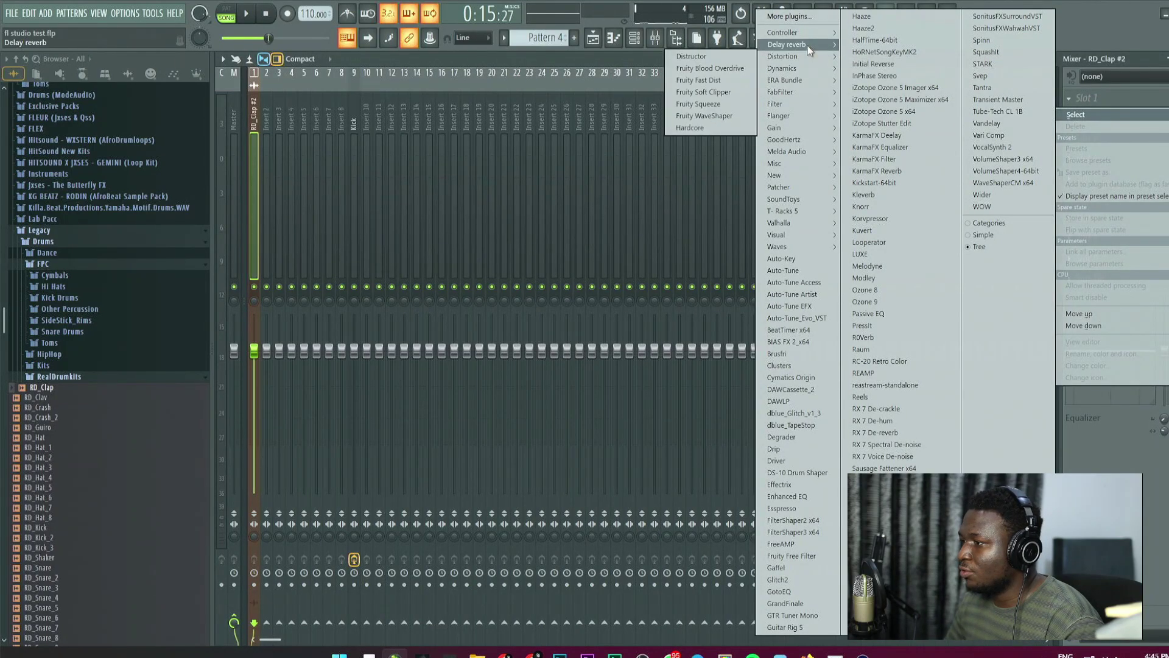
{"action": "left_click", "coordinate": [724, 94]}
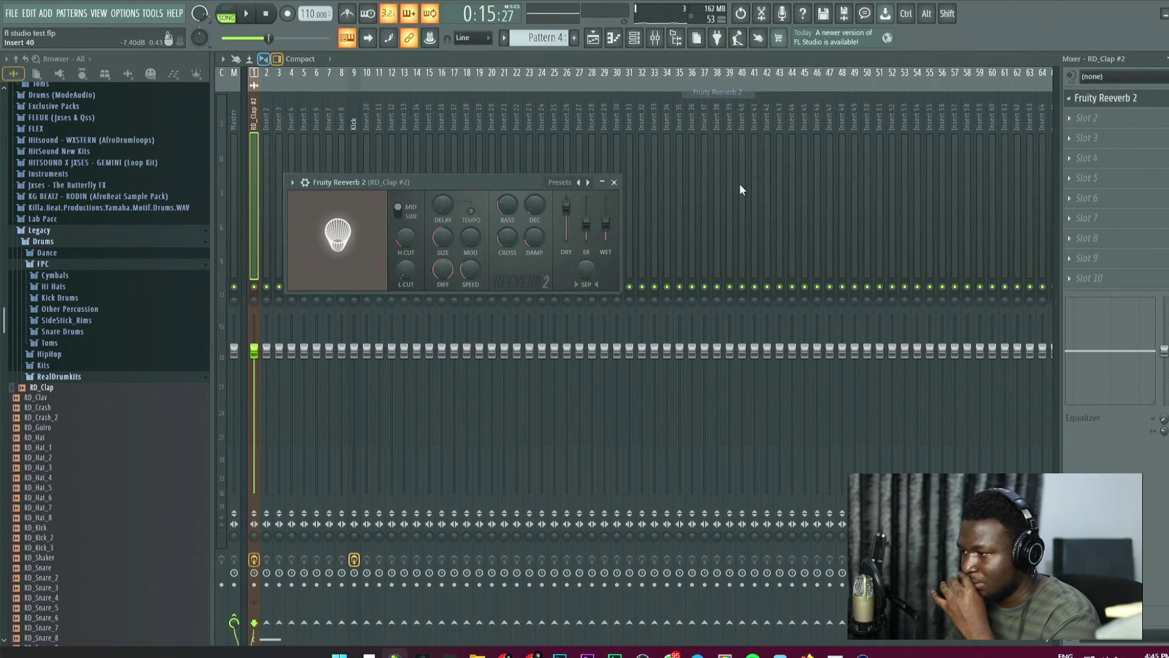
{"action": "key", "text": "space"}
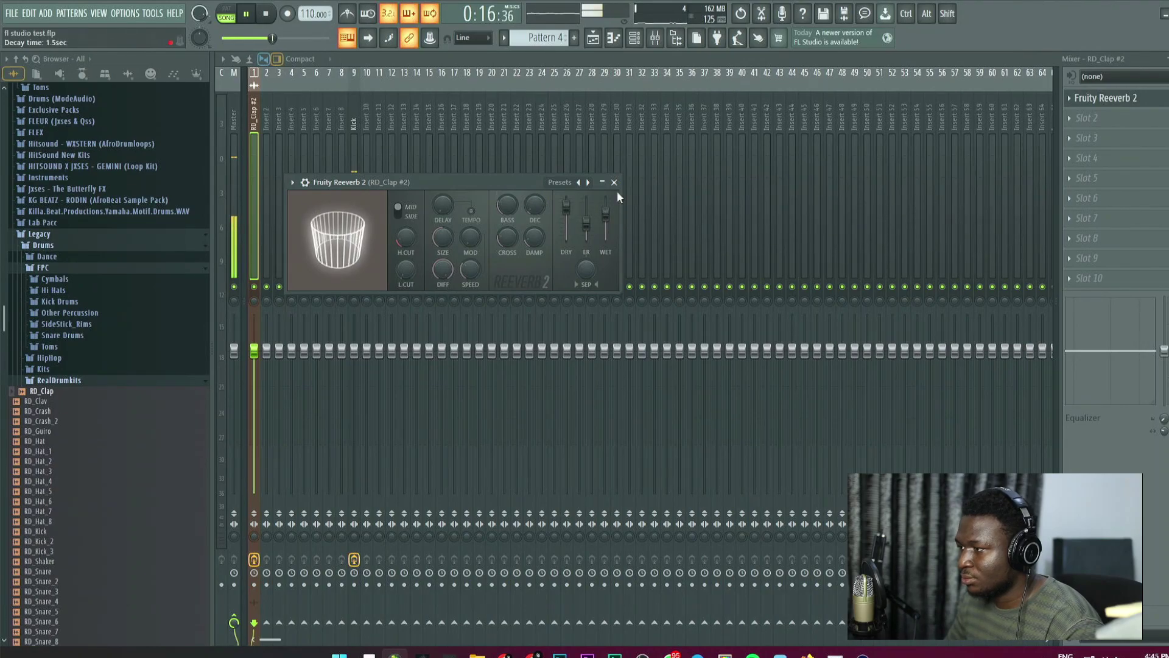
{"action": "left_click_drag", "start_coordinate": [246, 351], "coordinate": [247, 408]}
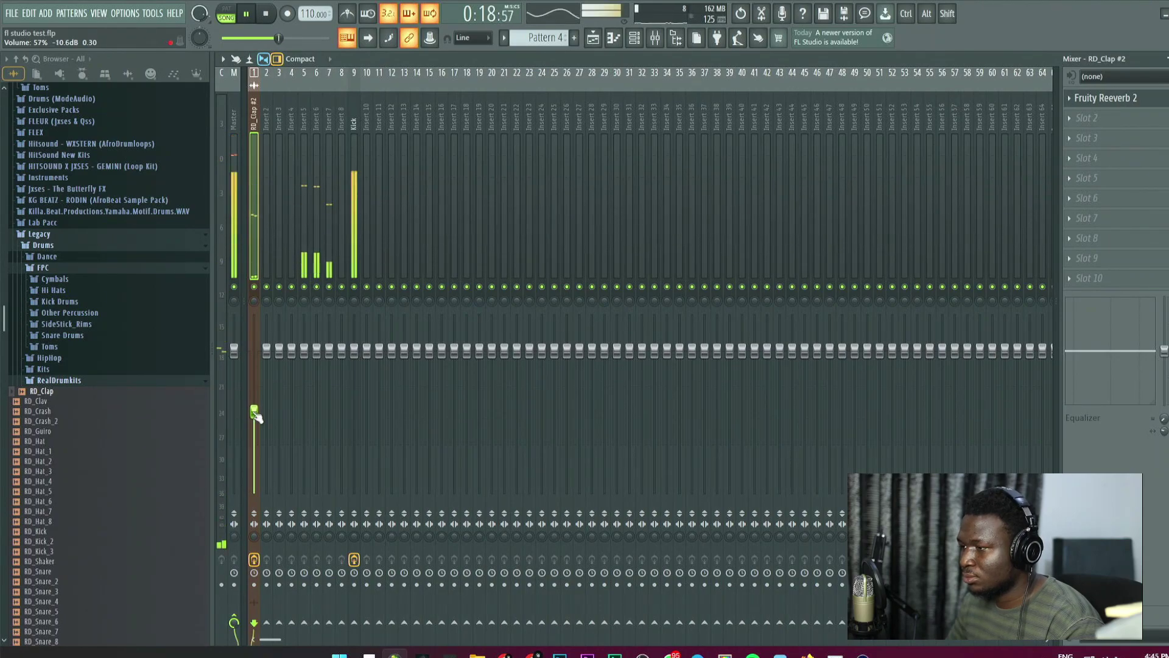
Add a new FLEX instrument channel from the plugin database while editing Pattern 2.
{"action": "left_click", "coordinate": [634, 38]}
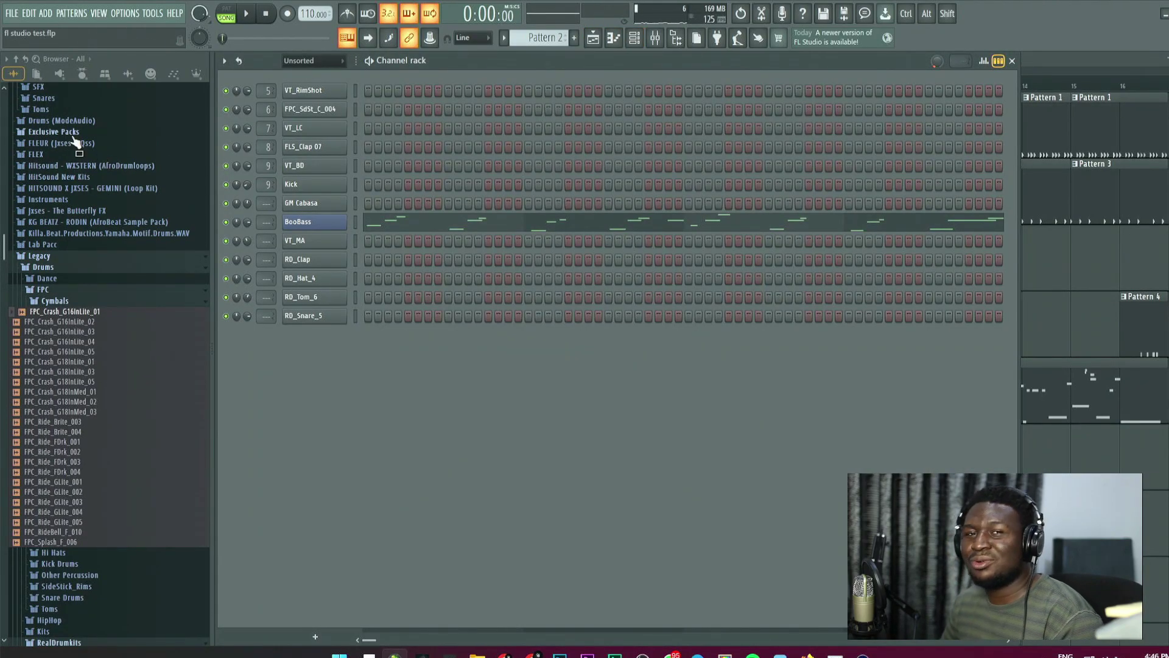
{"action": "left_click", "coordinate": [60, 74]}
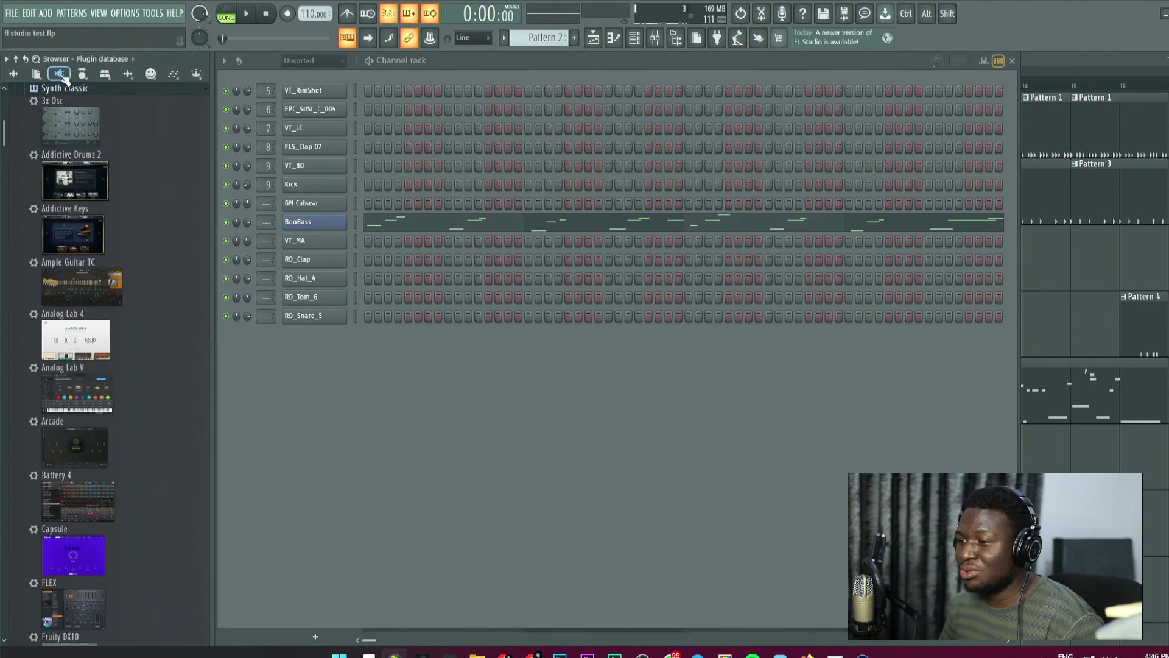
{"action": "left_click", "coordinate": [316, 633]}
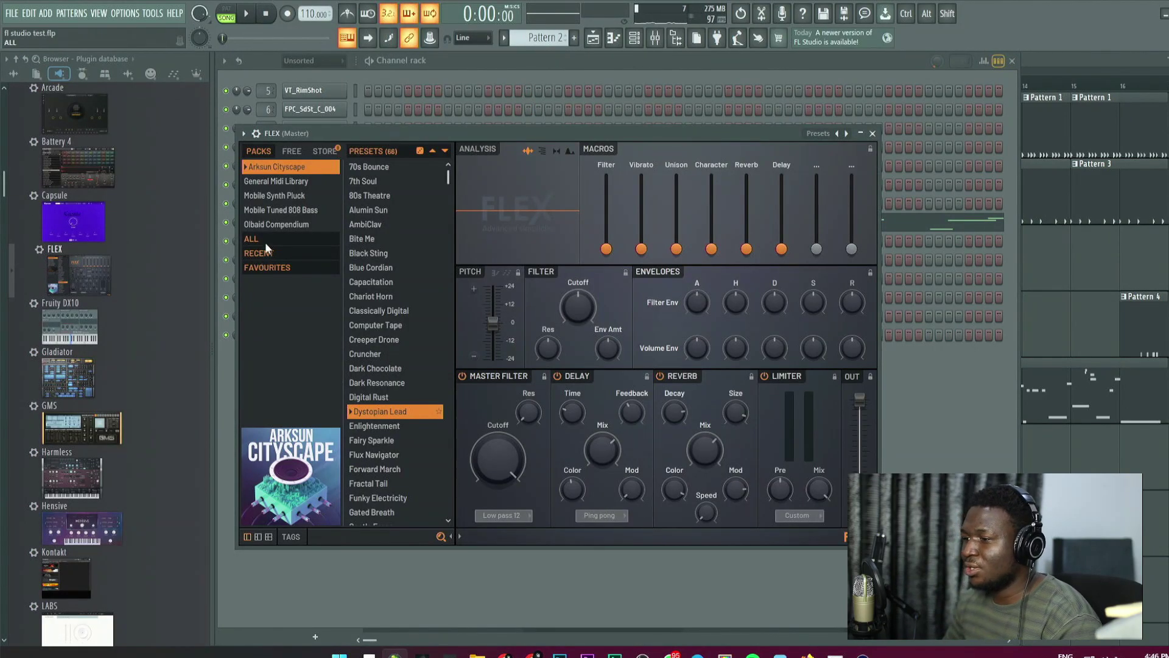
Search all FLEX packs for Bass presets and load Acoustic Bass 3 on the new channel.
{"action": "left_click", "coordinate": [265, 242]}
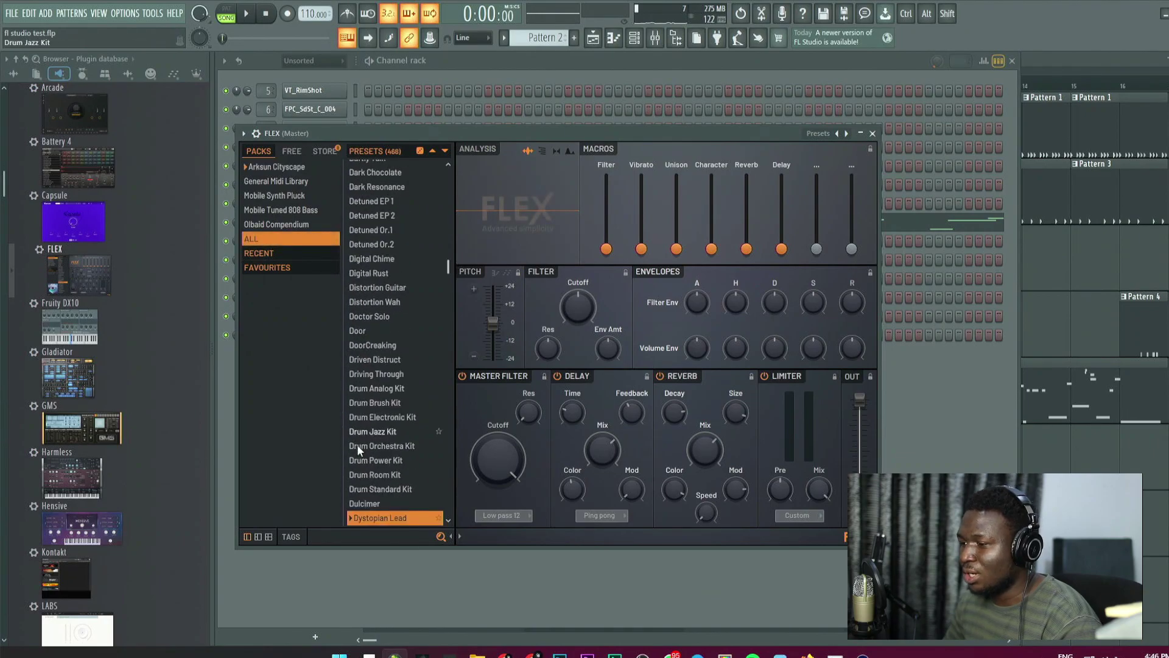
{"action": "left_click", "coordinate": [345, 536]}
{"action": "type", "text": "Bass"}
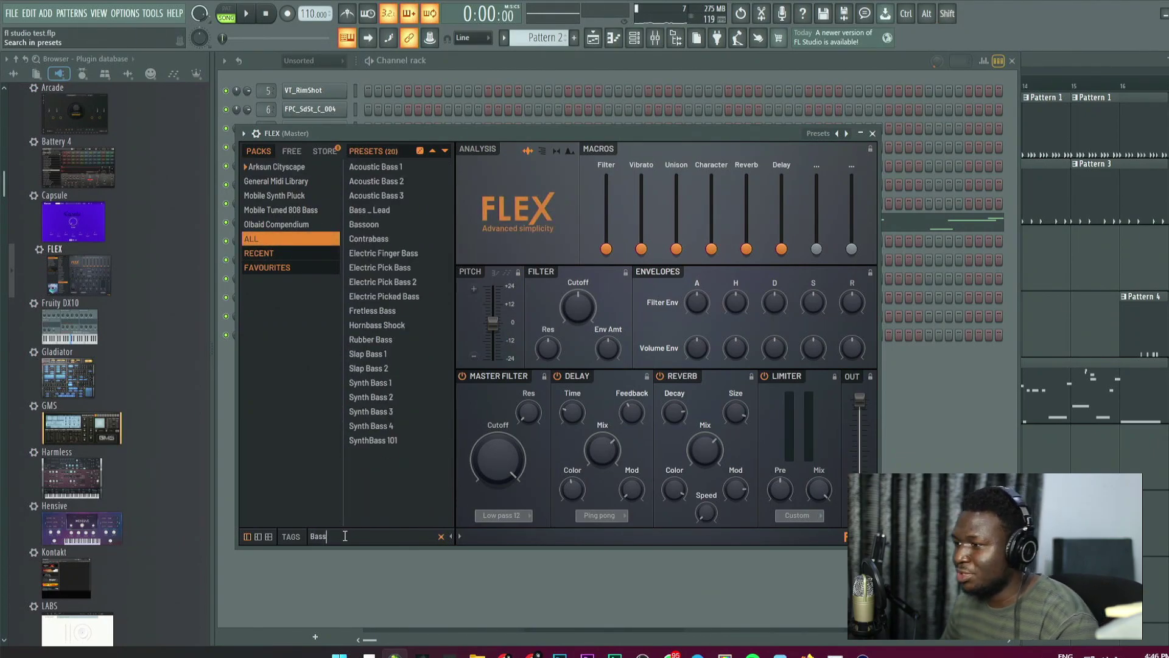
{"action": "left_click", "coordinate": [397, 195]}
{"action": "left_click", "coordinate": [455, 65]}
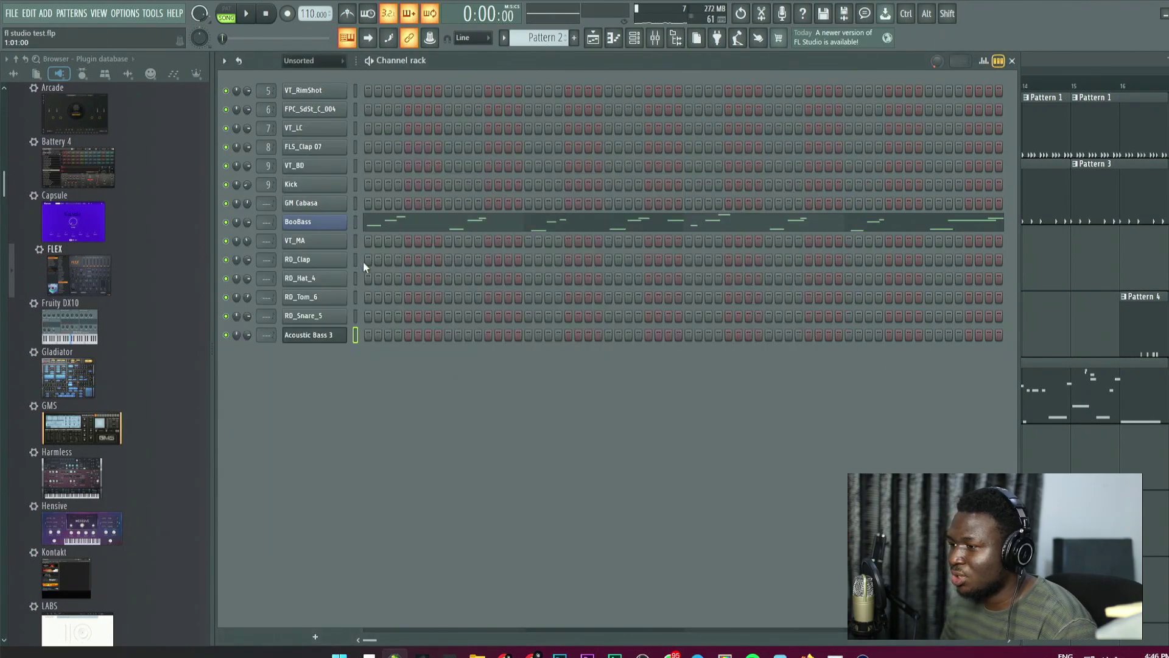
Move the bass notes from the BooBass channel to the Acoustic Bass 3 channel.
{"action": "key", "text": "ctrl+c"}
{"action": "left_click", "coordinate": [355, 336]}
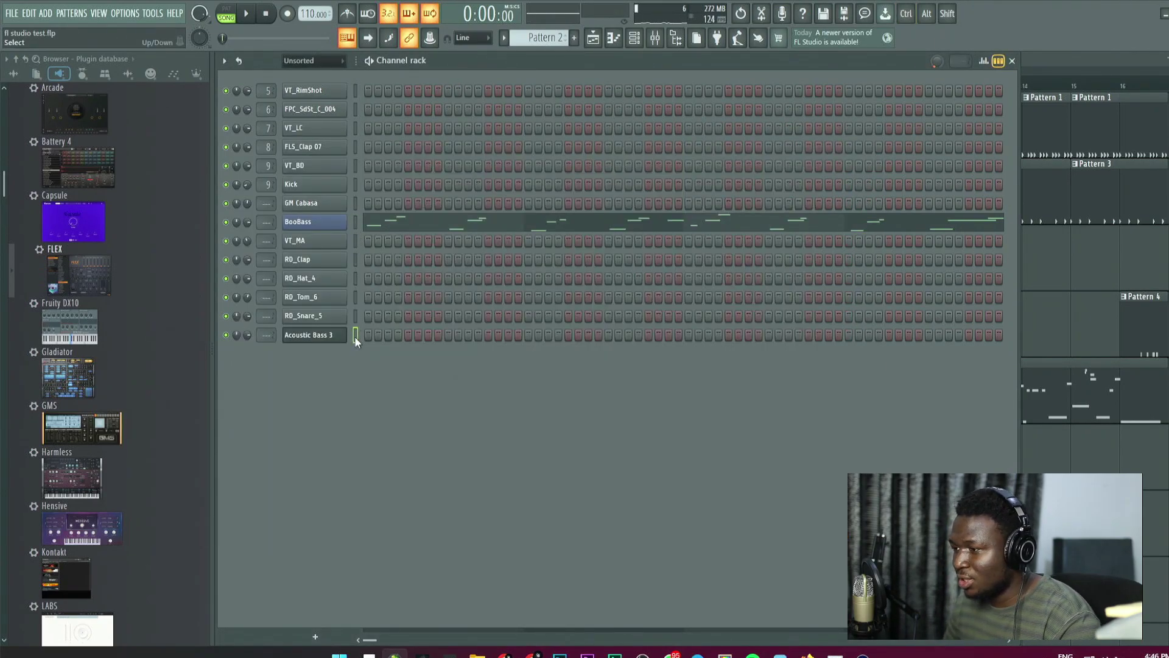
{"action": "left_click", "coordinate": [359, 225]}
{"action": "key", "text": "ctrl+x"}
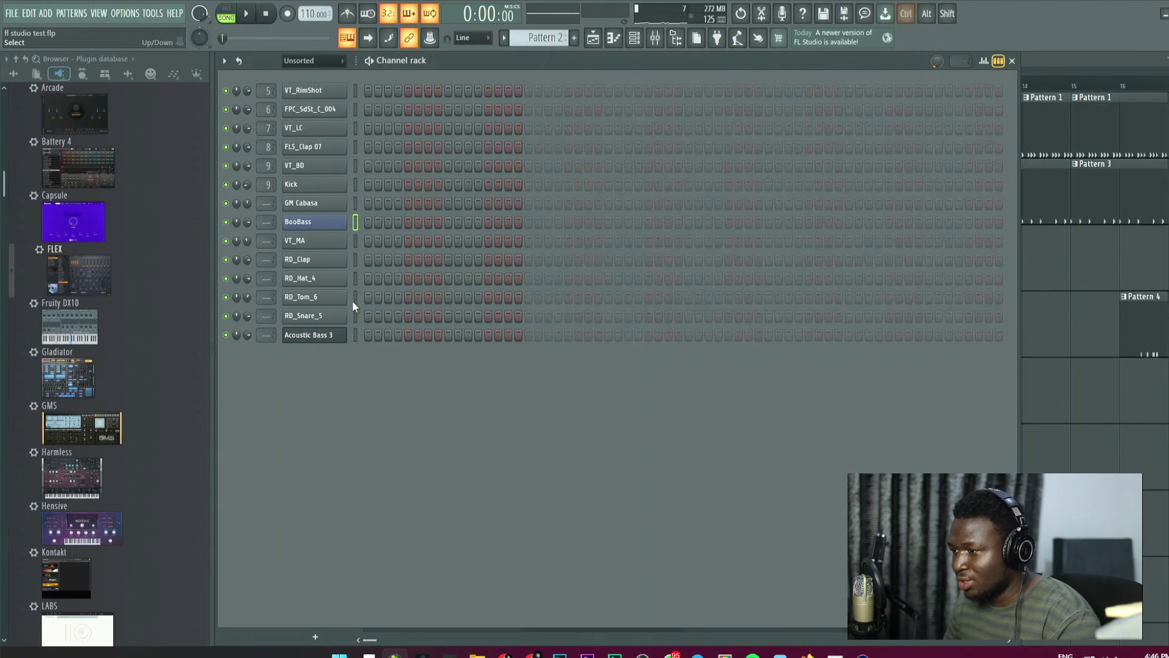
{"action": "left_click", "coordinate": [354, 336]}
{"action": "key", "text": "ctrl+v"}
Play the transferred bass line in the piano roll and change its FLEX preset to Electric Pick Bass.
{"action": "left_click", "coordinate": [369, 337]}
{"action": "key", "text": "space"}
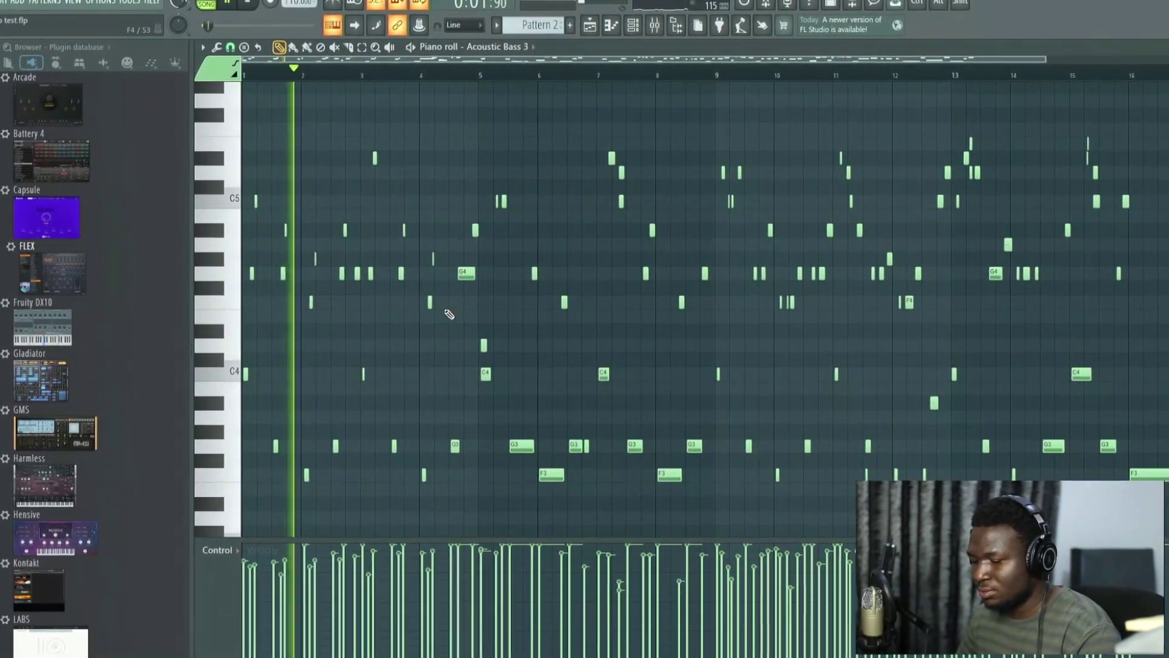
{"action": "key", "text": "F7"}
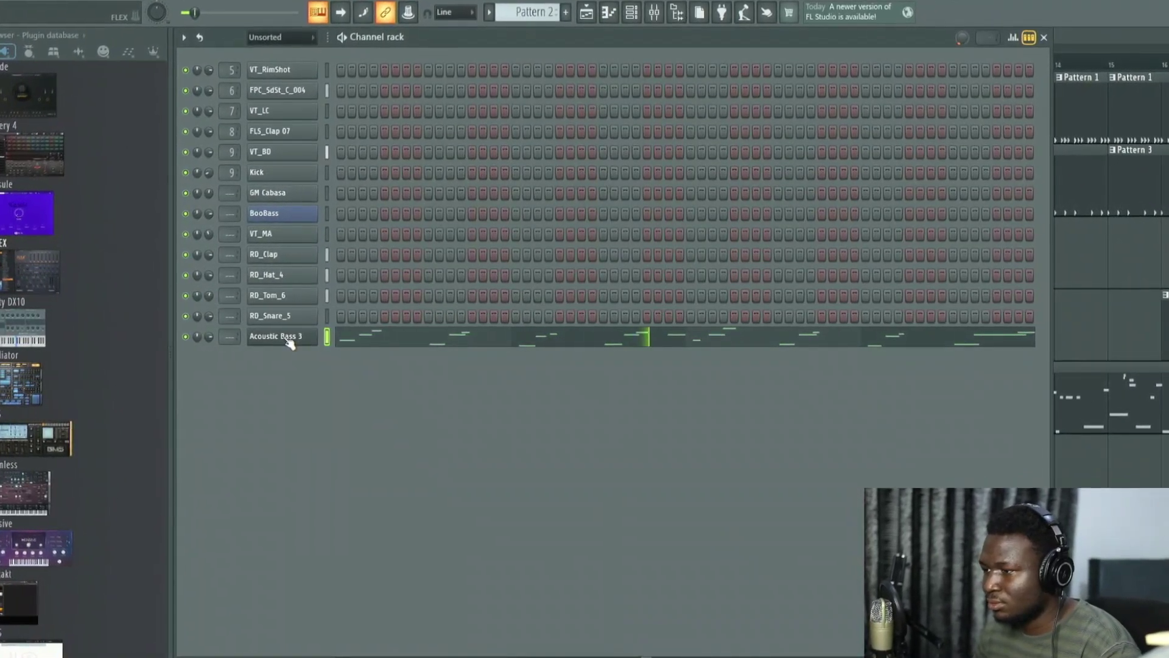
{"action": "key", "text": "F7"}
Select all Electric Pick Bass notes, transpose them down one octave and lower their velocities.
{"action": "left_click_drag", "start_coordinate": [1168, 97], "coordinate": [261, 609]}
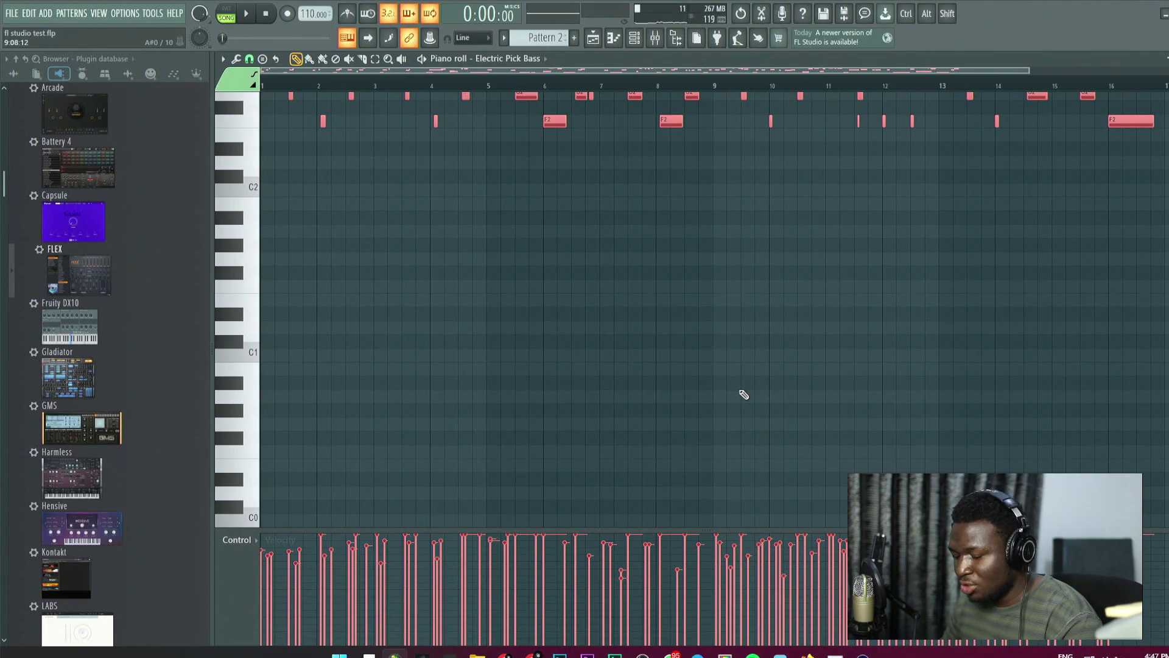
{"action": "scroll", "coordinate": [744, 395], "scroll_direction": "down", "scroll_amount": 5}
{"action": "scroll", "coordinate": [744, 395], "scroll_direction": "down", "scroll_amount": 4}
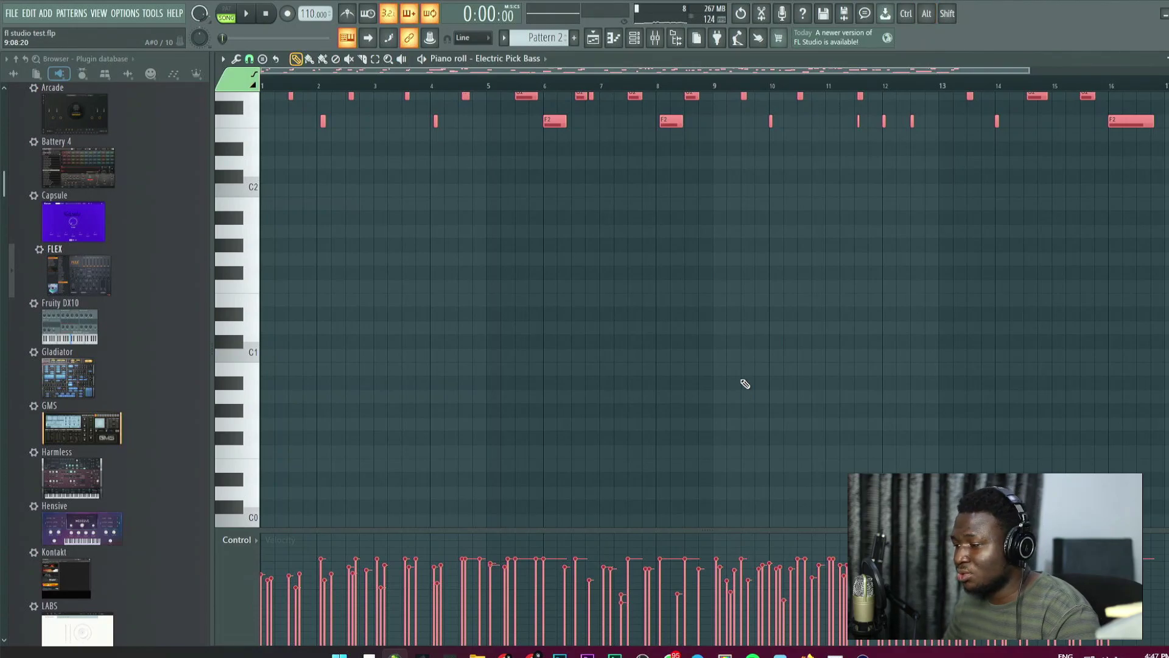
{"action": "scroll", "coordinate": [744, 383], "scroll_direction": "down", "scroll_amount": 6}
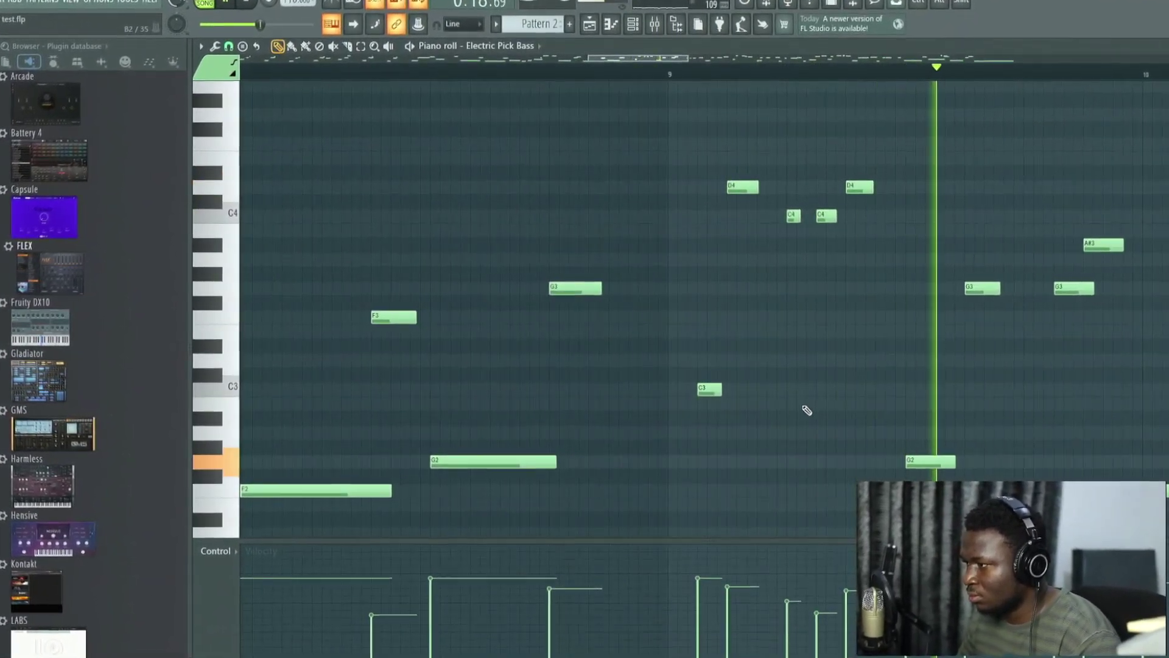
{"action": "scroll", "coordinate": [804, 410], "scroll_direction": "down", "scroll_amount": 8}
Divide the Pattern 2 bass on Track 5 into two clips at bar 9 and play the arrangement.
{"action": "left_click", "coordinate": [589, 20]}
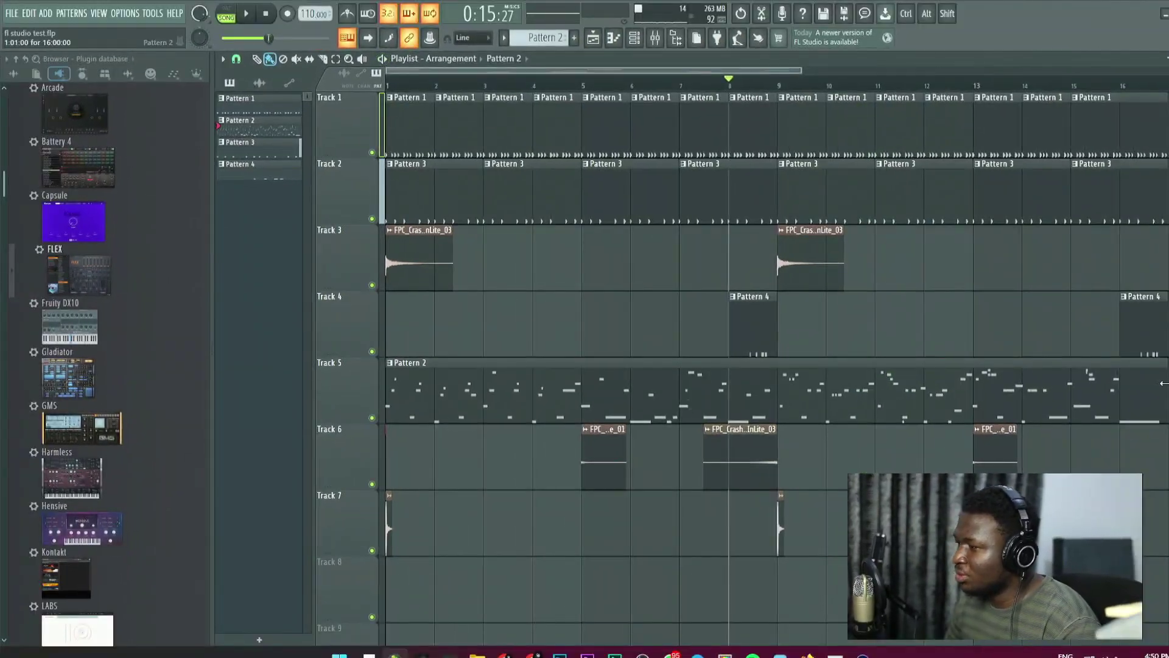
{"action": "left_click_drag", "start_coordinate": [1162, 382], "coordinate": [859, 381]}
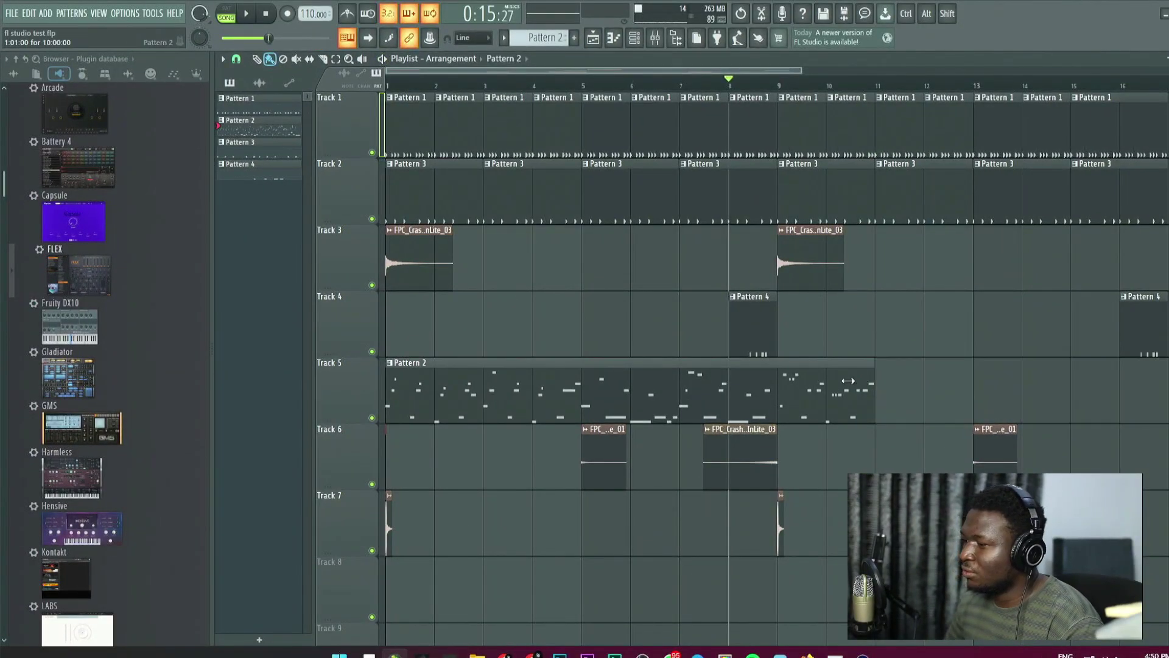
{"action": "left_click", "coordinate": [395, 69]}
{"action": "key", "text": "space"}
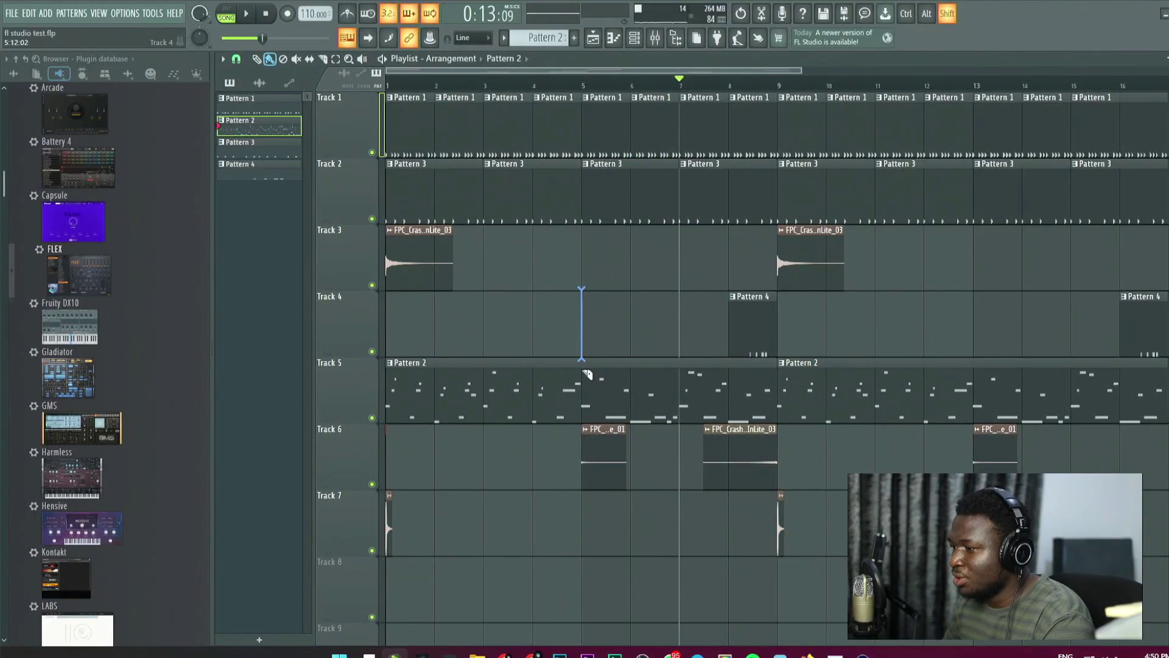
Rearrange the Track 5 bass into four-bar Pattern 2 clips at bars 1, 5, 9 and 13 and play them.
{"action": "left_click_drag", "start_coordinate": [510, 400], "coordinate": [1096, 531]}
{"action": "key", "text": "ctrl+z"}
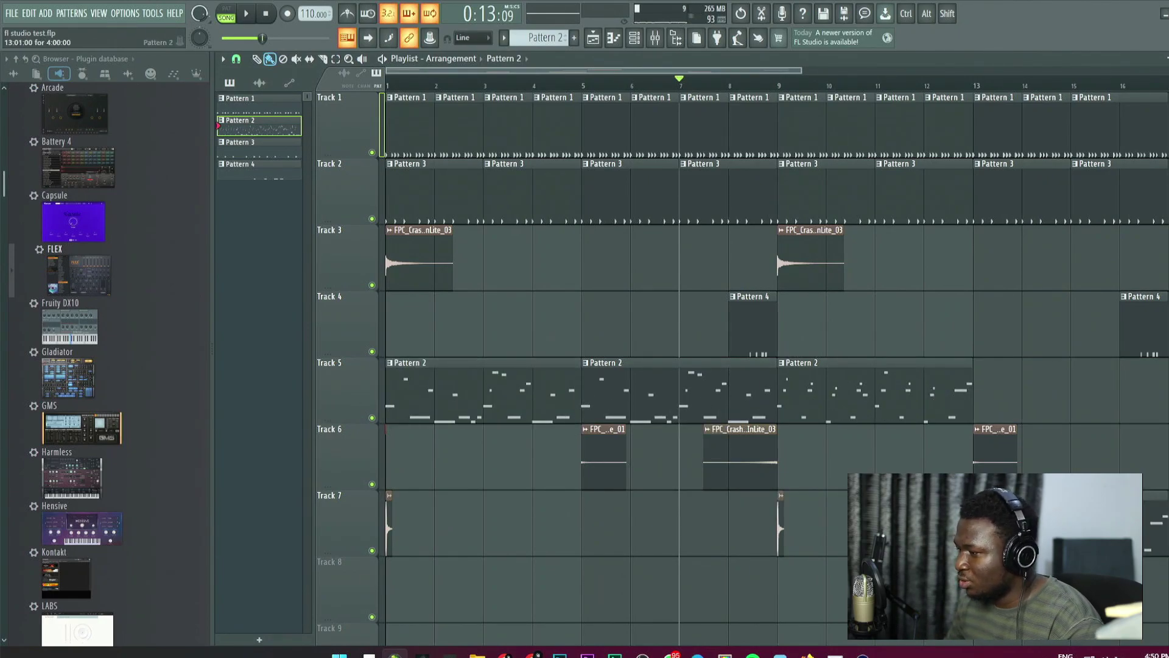
{"action": "key", "text": "space"}
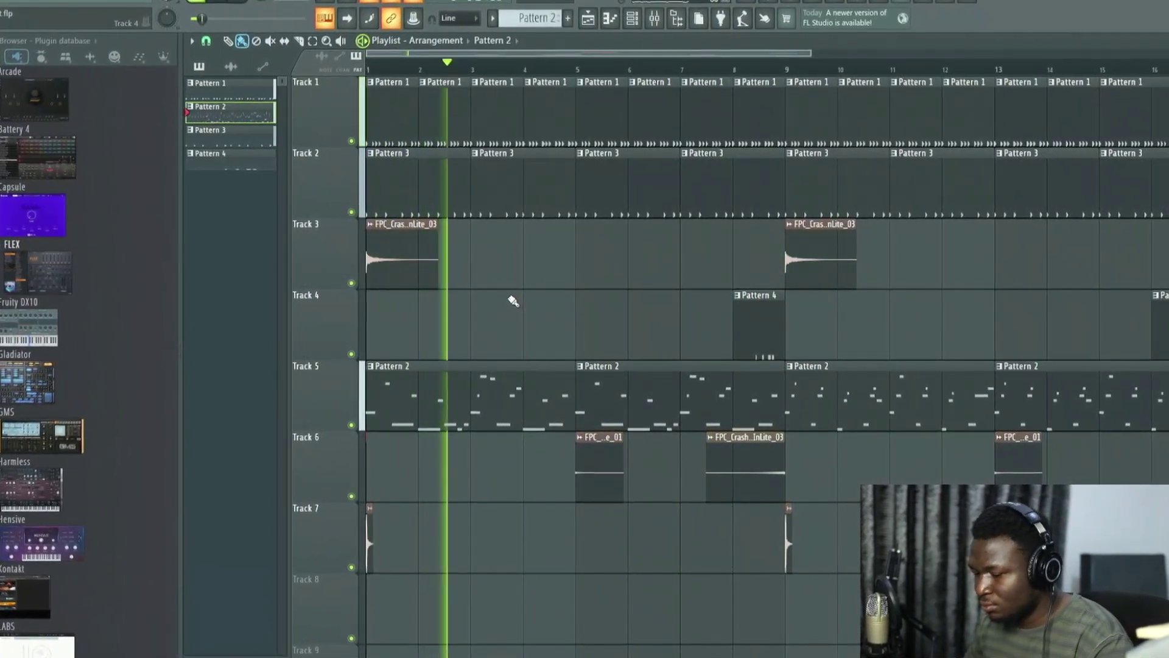
{"action": "key", "text": "space"}
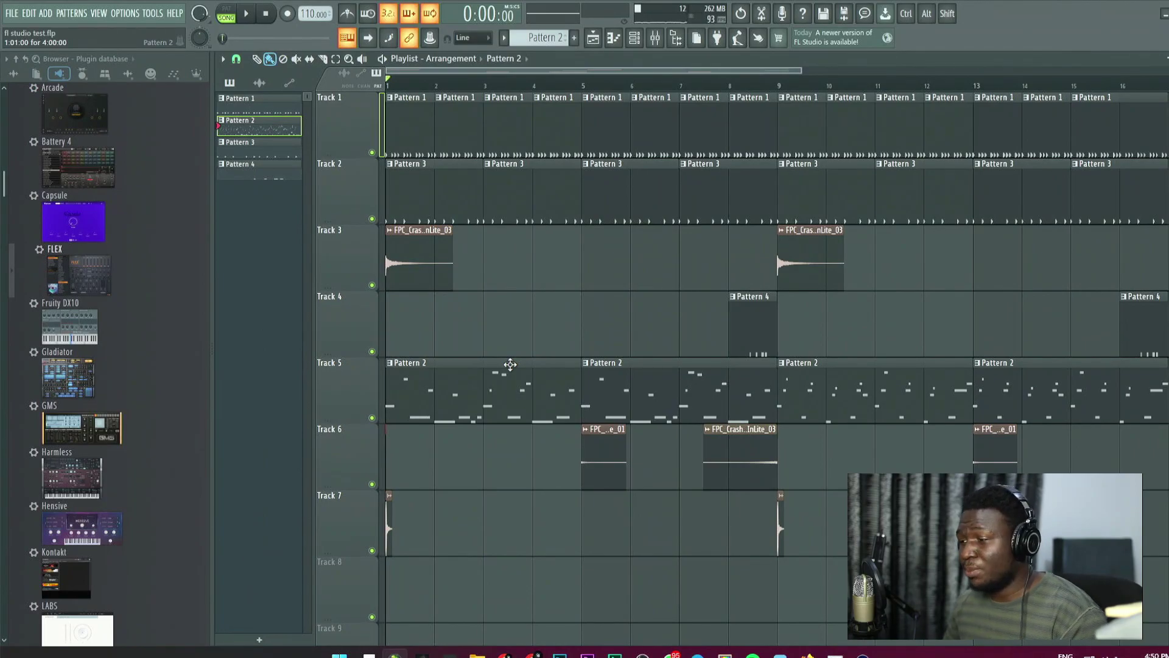
Make the Track 5 bass clips at bar 1 and bar 9 unique patterns.
{"action": "left_click", "coordinate": [388, 363]}
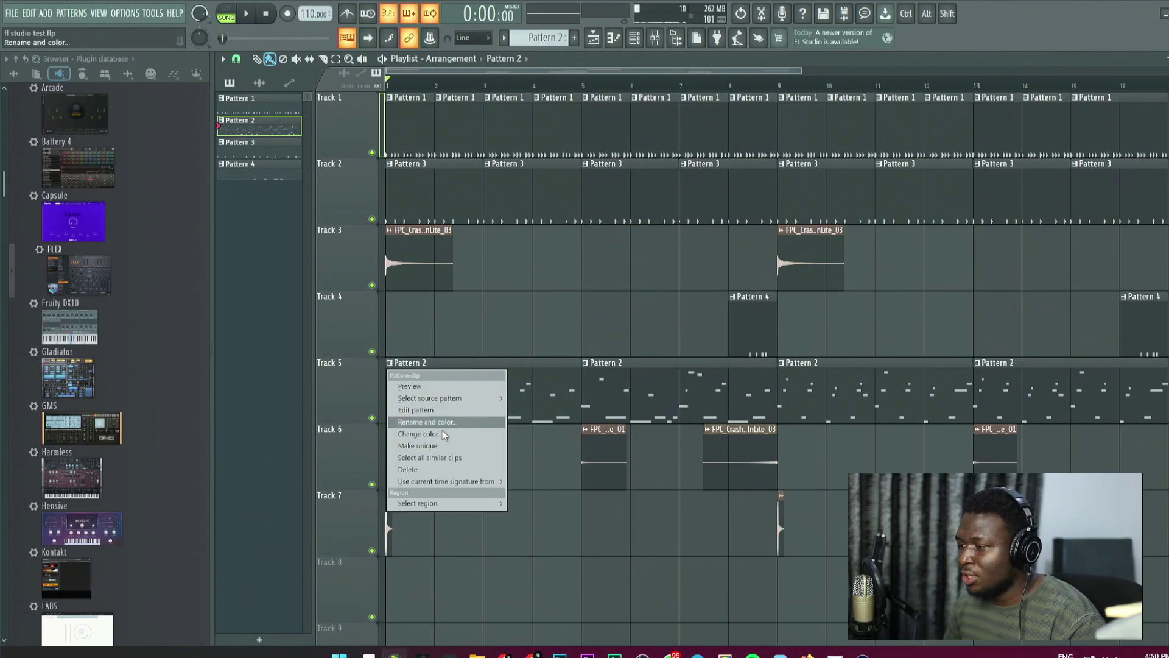
{"action": "left_click", "coordinate": [454, 446]}
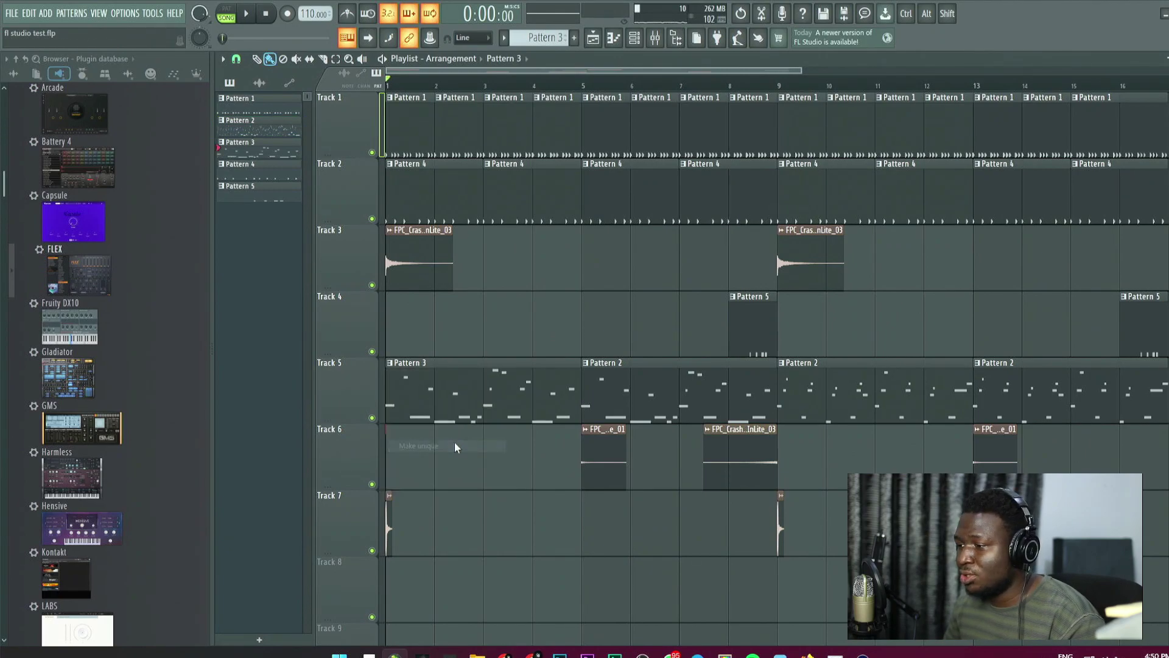
{"action": "key", "text": "F6"}
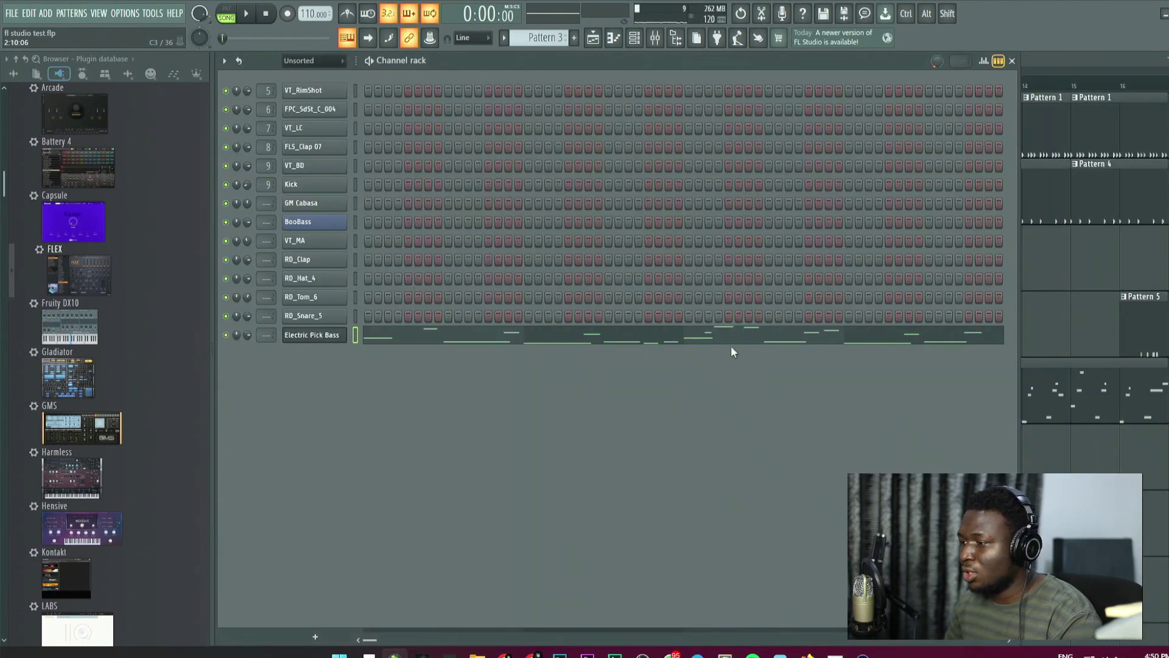
{"action": "key", "text": "F6"}
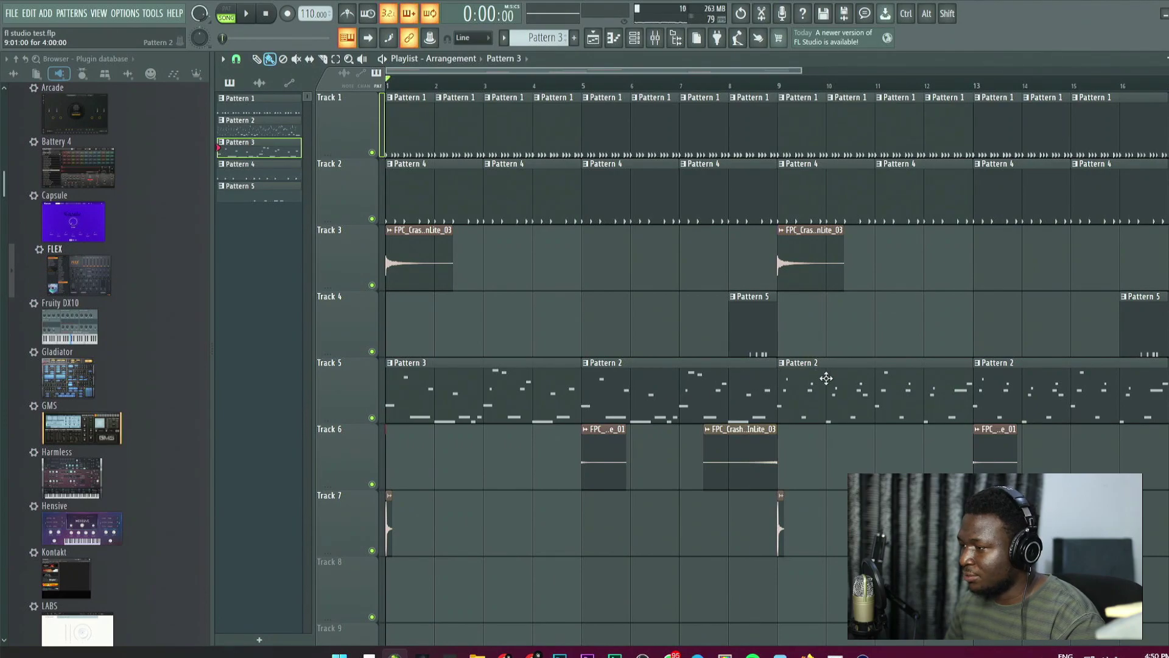
{"action": "left_click", "coordinate": [782, 366]}
{"action": "left_click", "coordinate": [817, 443]}
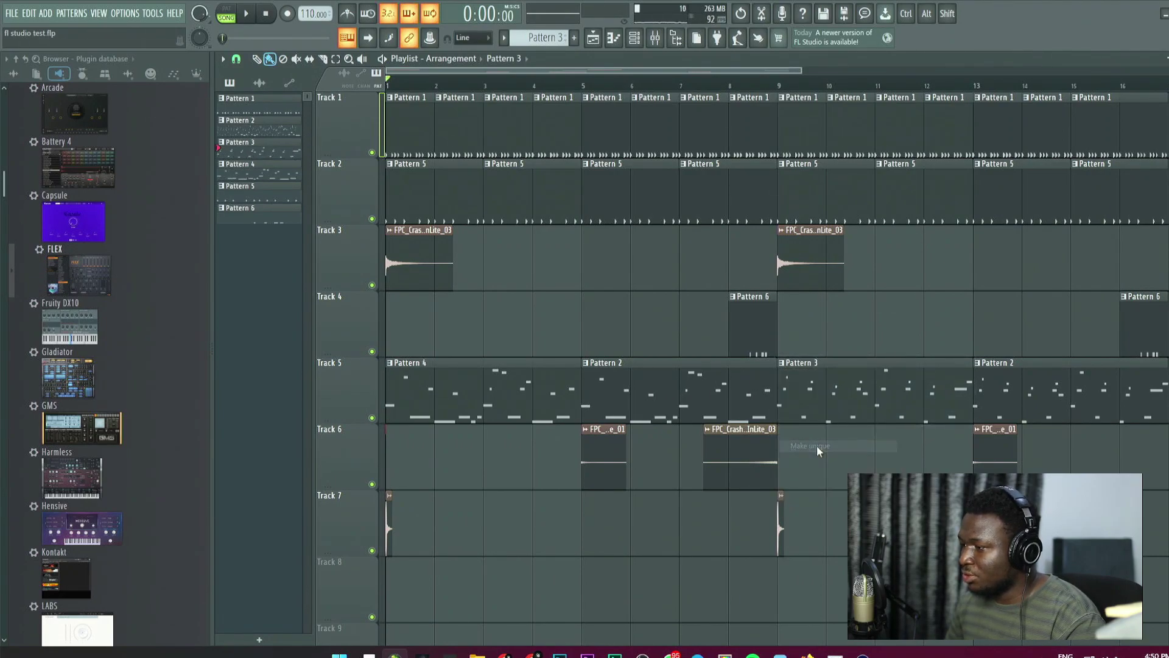
Replace the Pattern 2 clips at bars 5 and 13 on Track 5 with copies of the two unique bass clips.
{"action": "right_click", "coordinate": [662, 398]}
{"action": "right_click", "coordinate": [1047, 396]}
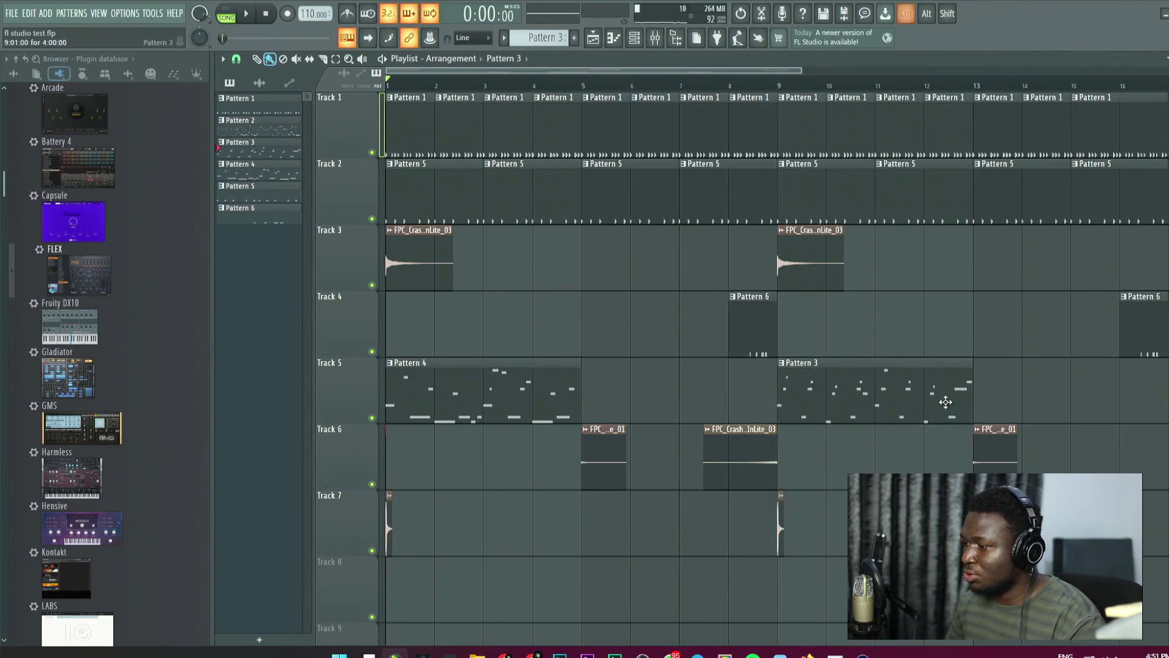
{"action": "left_click", "coordinate": [945, 402], "text": "shift"}
{"action": "left_click", "coordinate": [425, 395], "text": "shift"}
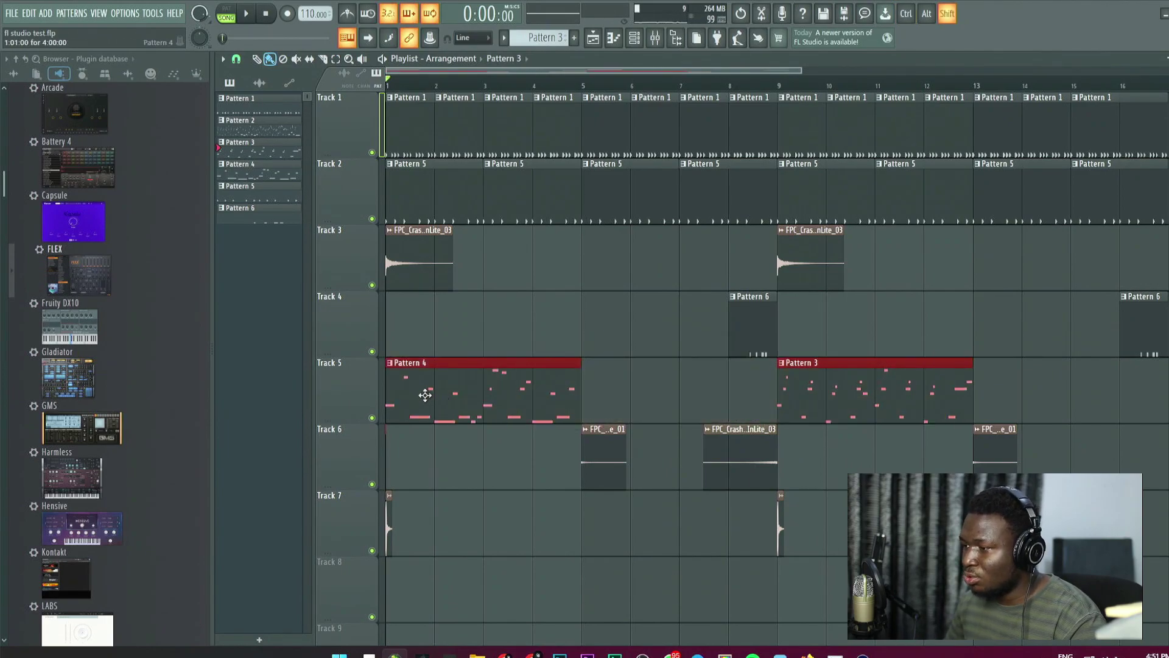
{"action": "left_click_drag", "start_coordinate": [412, 386], "coordinate": [623, 389]}
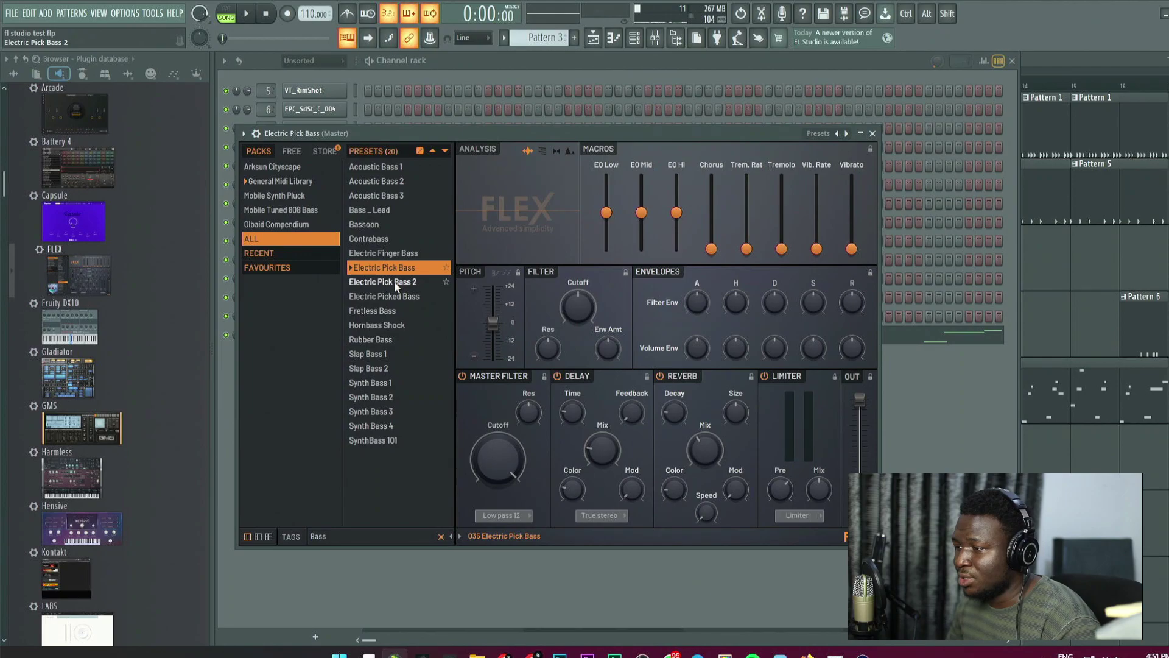
Change the bass channel's FLEX preset to Electric Pick Bass 2 and listen to the bass line.
{"action": "left_click", "coordinate": [394, 280]}
{"action": "key", "text": "space"}
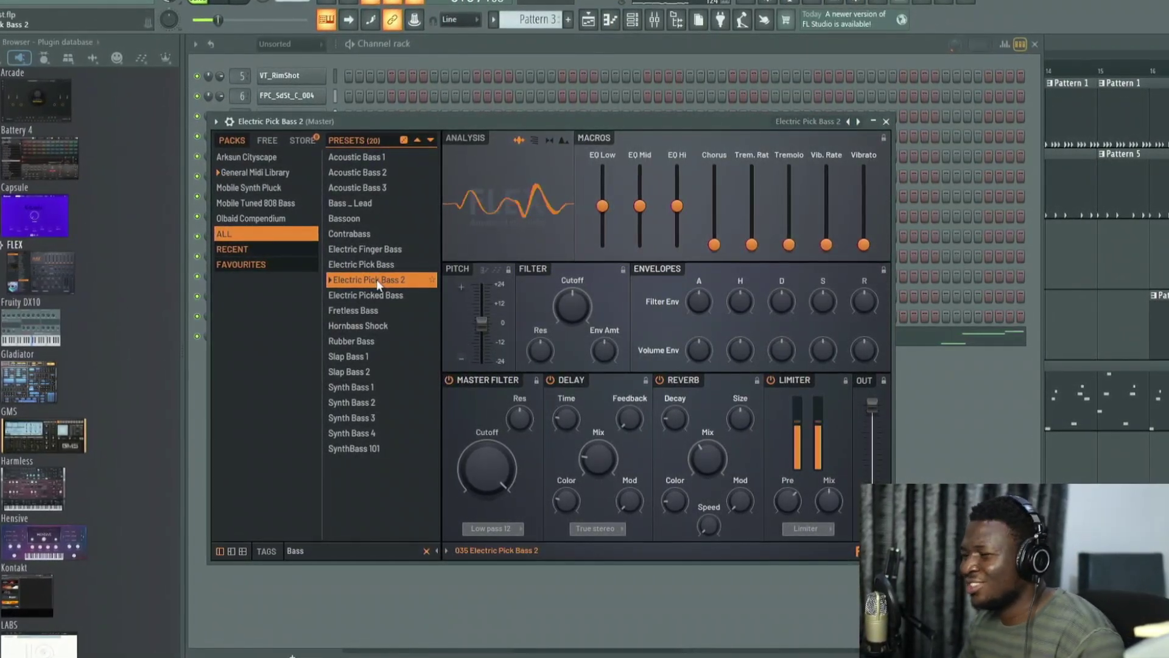
{"action": "left_click", "coordinate": [491, 58]}
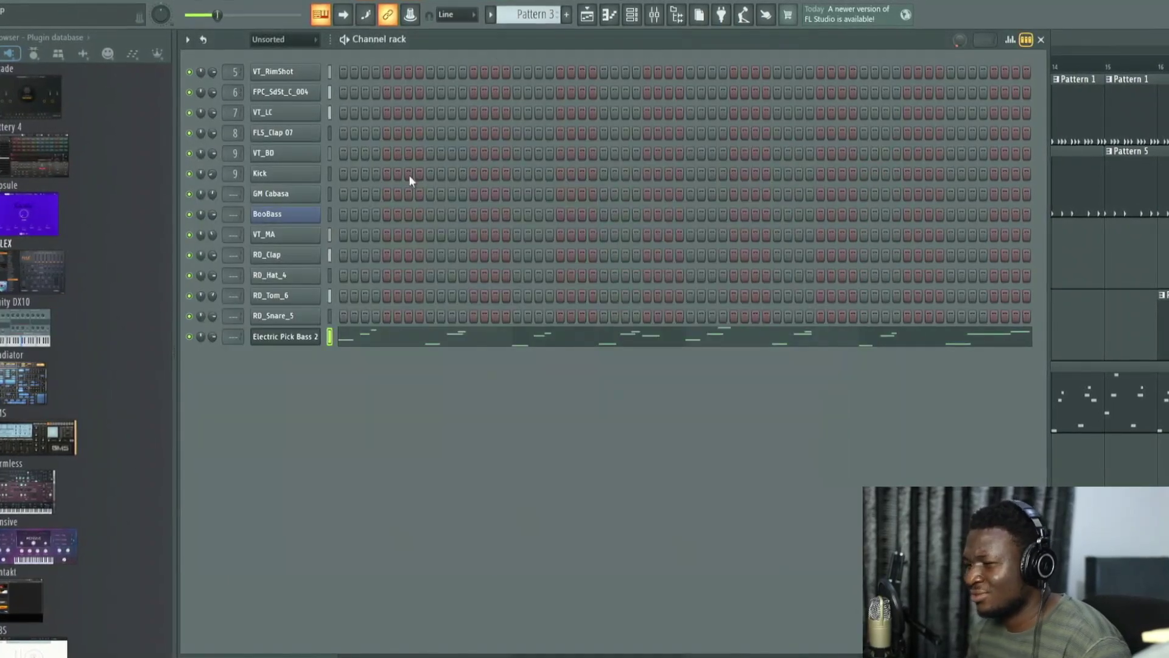
{"action": "left_click", "coordinate": [263, 339]}
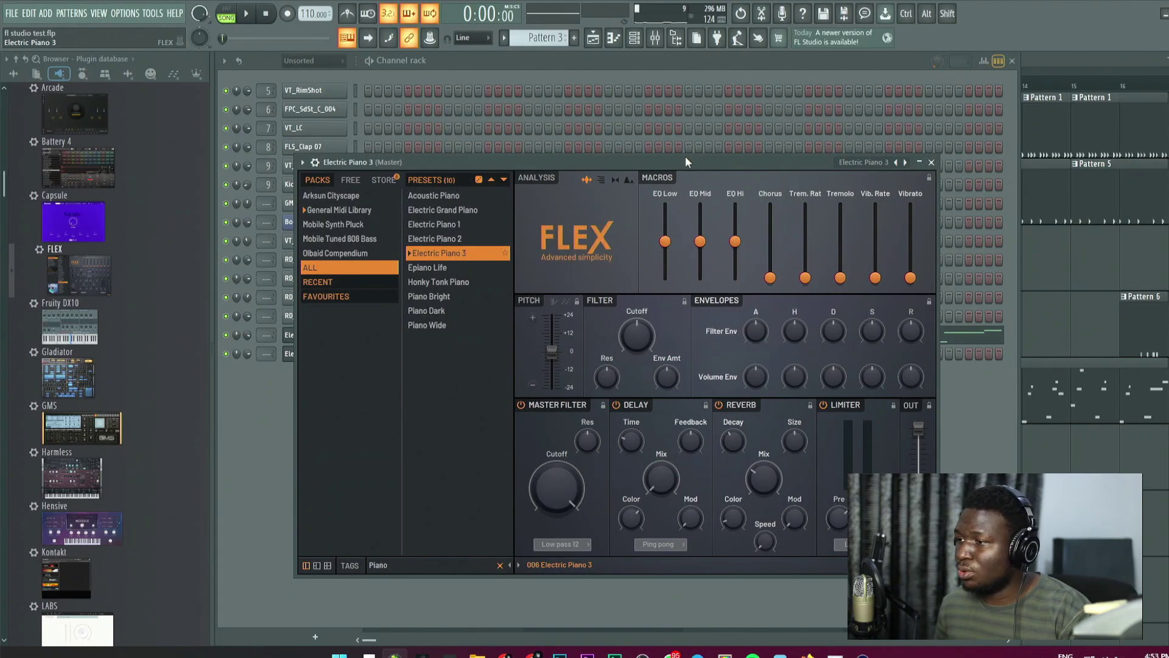
Enable the Keystation 49 MK3 as a generic controller in the MIDI input settings.
{"action": "left_click", "coordinate": [126, 14]}
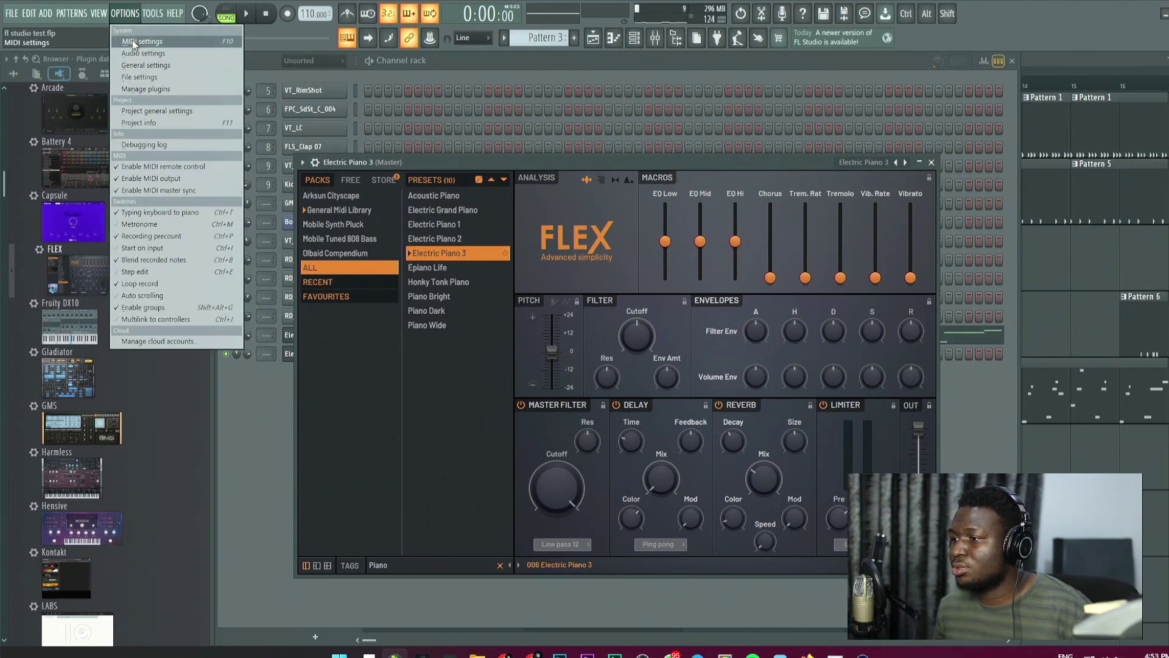
{"action": "left_click", "coordinate": [131, 34]}
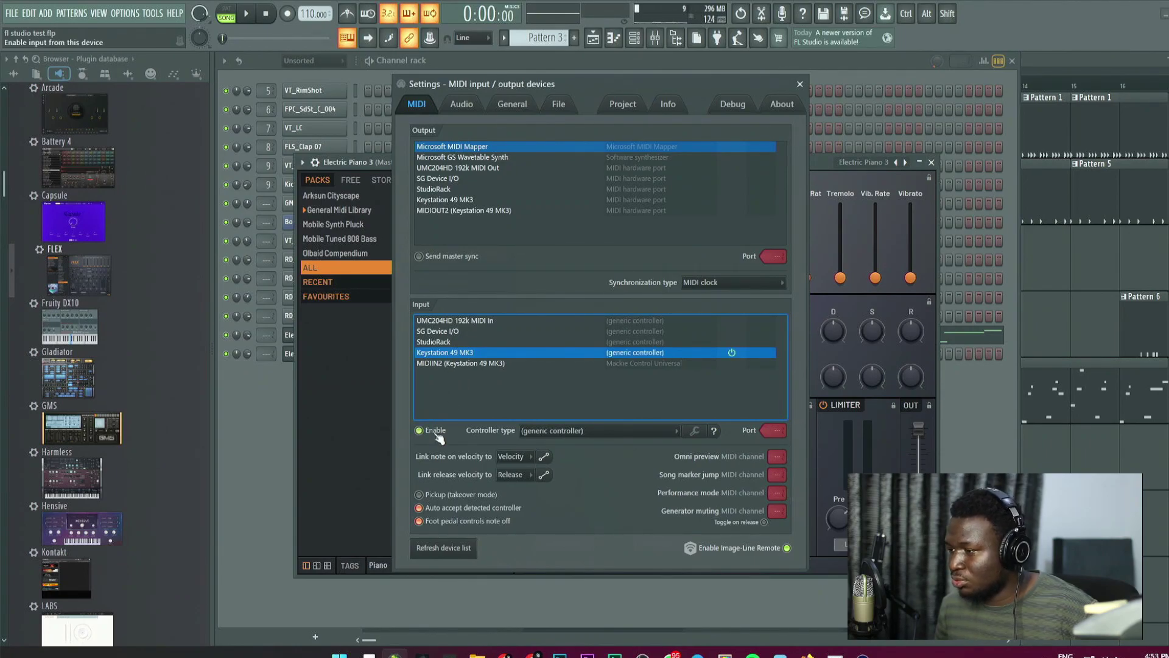
{"action": "left_click", "coordinate": [799, 84]}
Load the Epiano Life preset in the FLEX piano channel and create the empty Pattern 7.
{"action": "left_click_drag", "start_coordinate": [682, 163], "coordinate": [699, 160]}
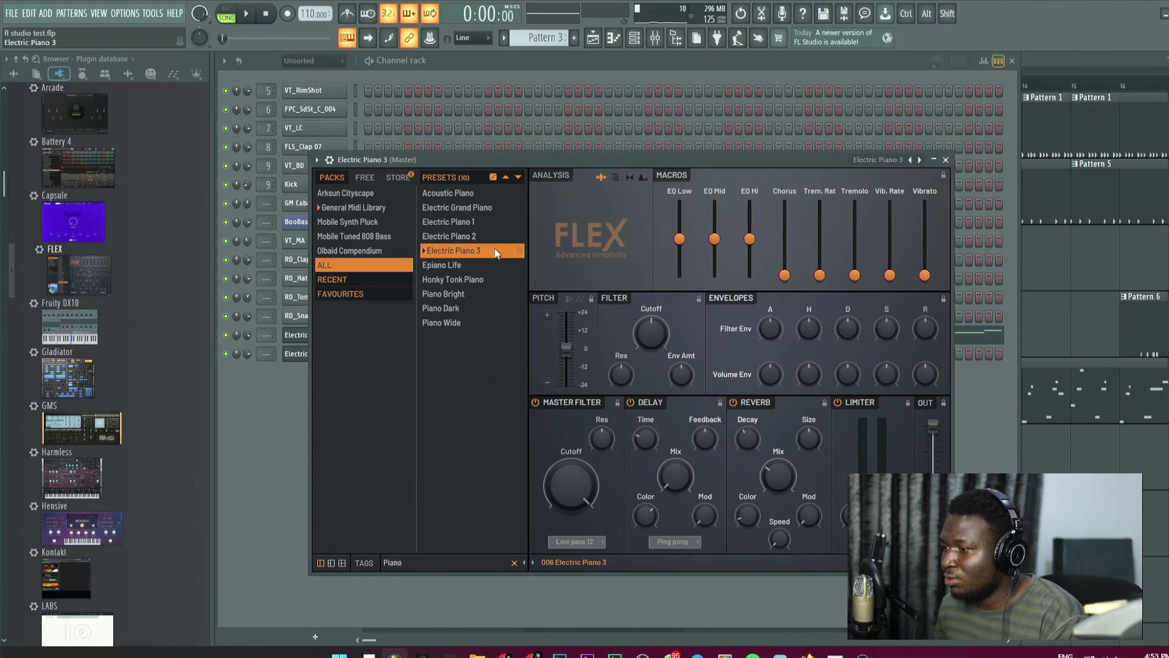
{"action": "left_click", "coordinate": [465, 266]}
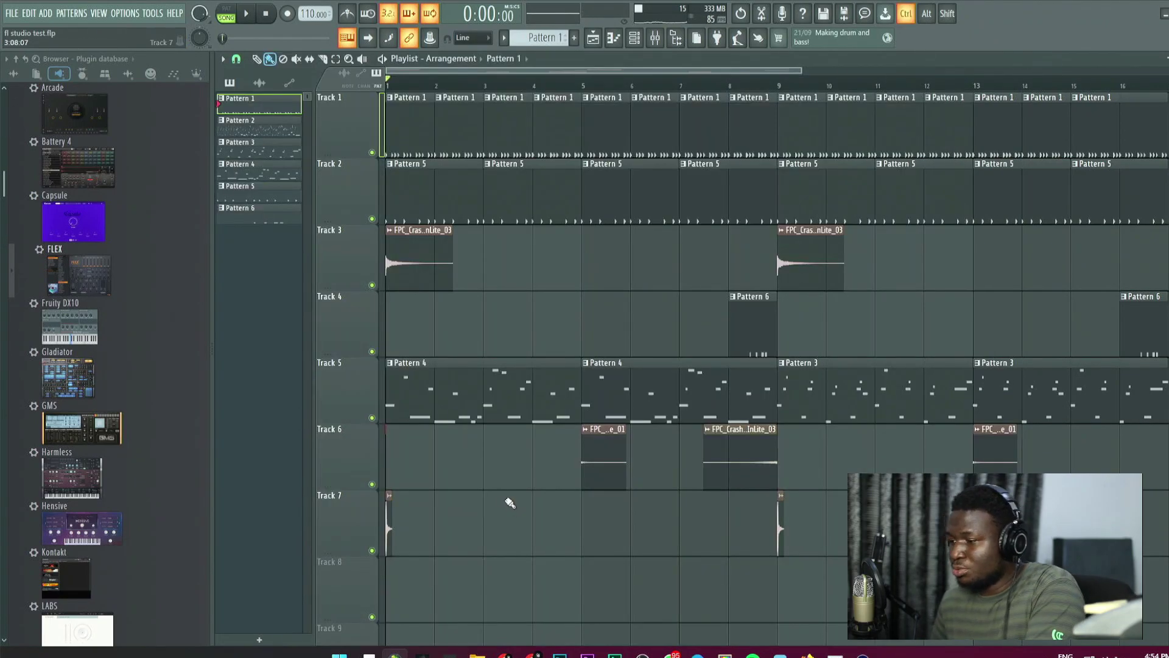
{"action": "key", "text": "ctrl+F4"}
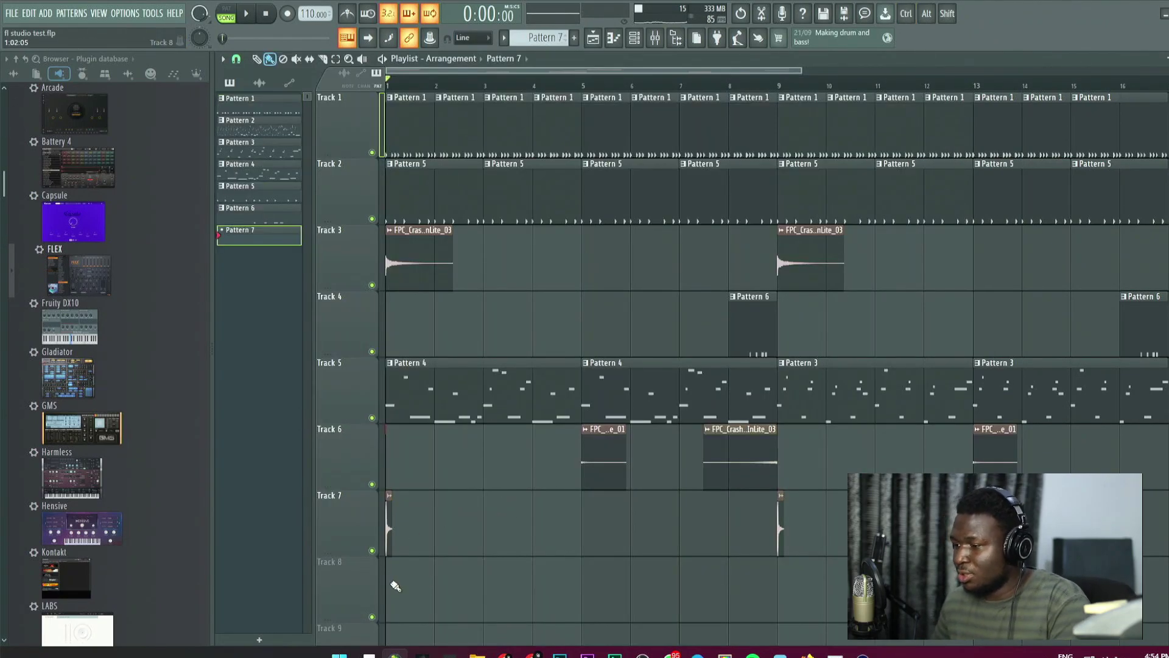
Place the Pattern 7 clip at bar 1 on Track 8 and arm recording.
{"action": "left_click", "coordinate": [394, 582]}
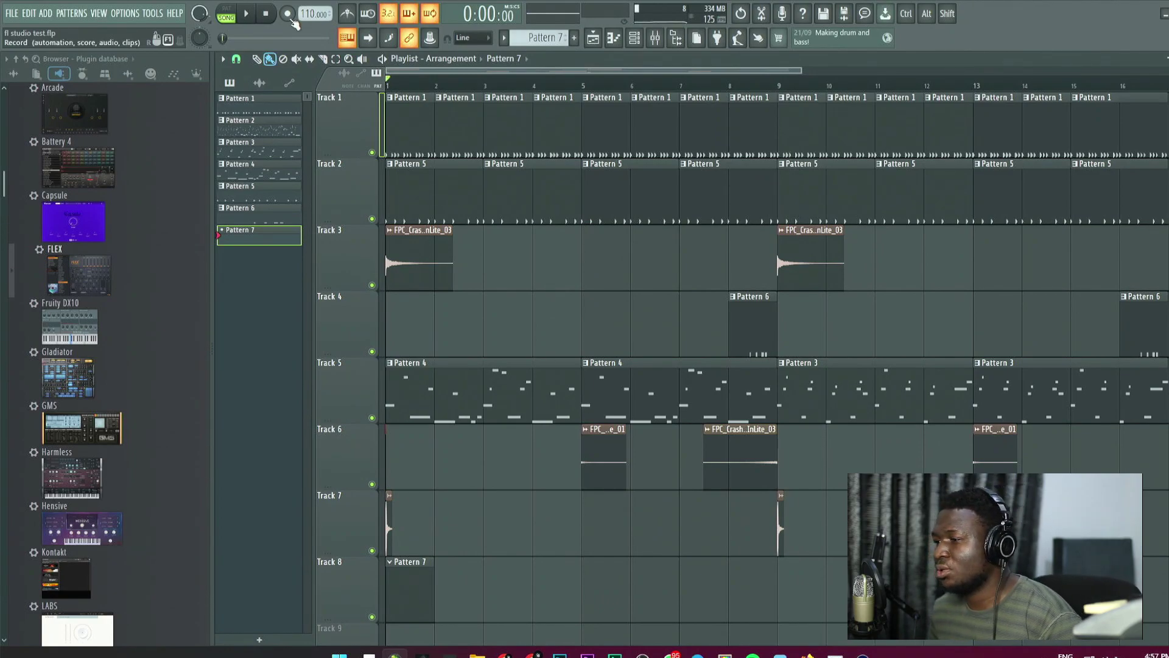
{"action": "right_click", "coordinate": [291, 19]}
{"action": "left_click", "coordinate": [286, 9]}
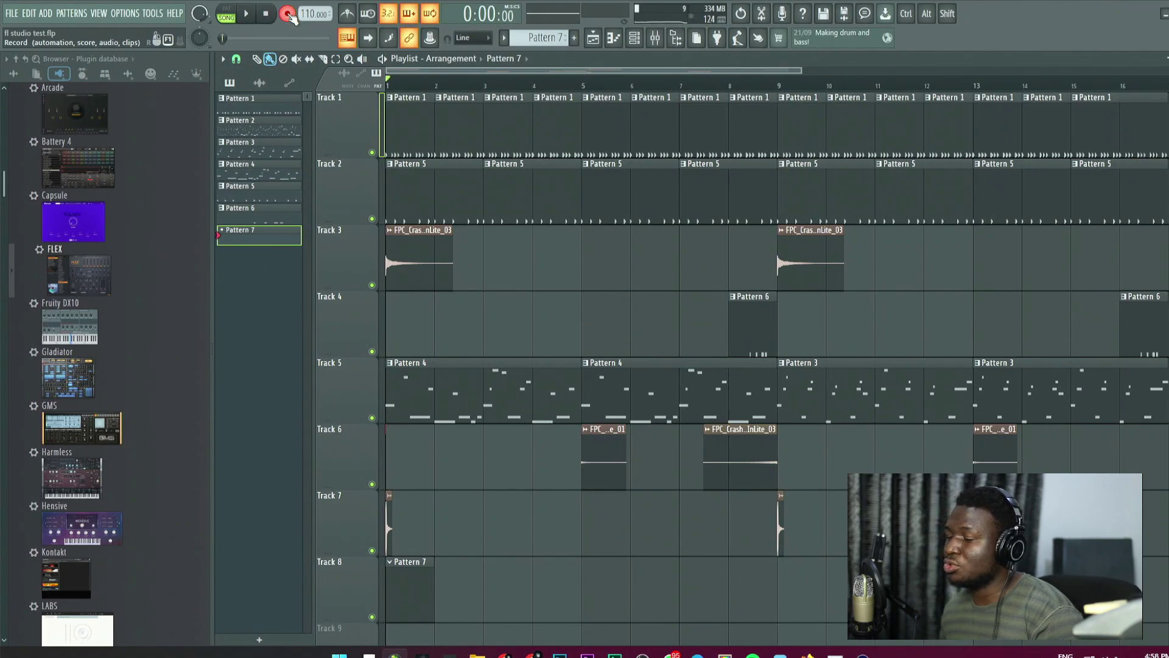
{"action": "right_click", "coordinate": [290, 17]}
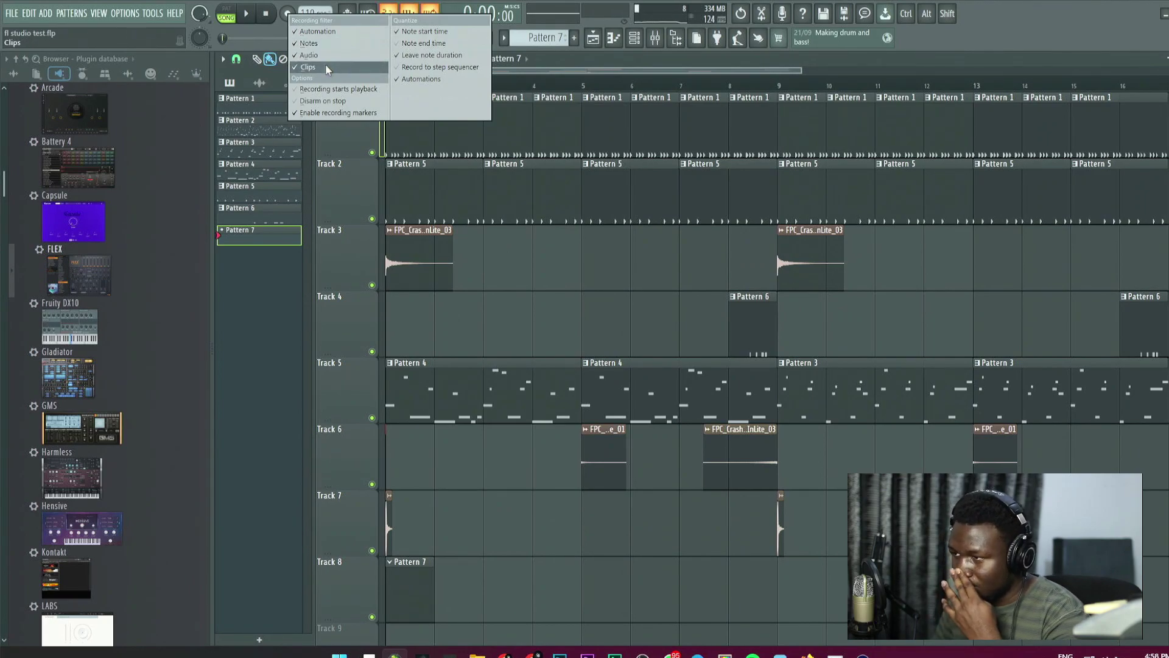
{"action": "left_click", "coordinate": [317, 32]}
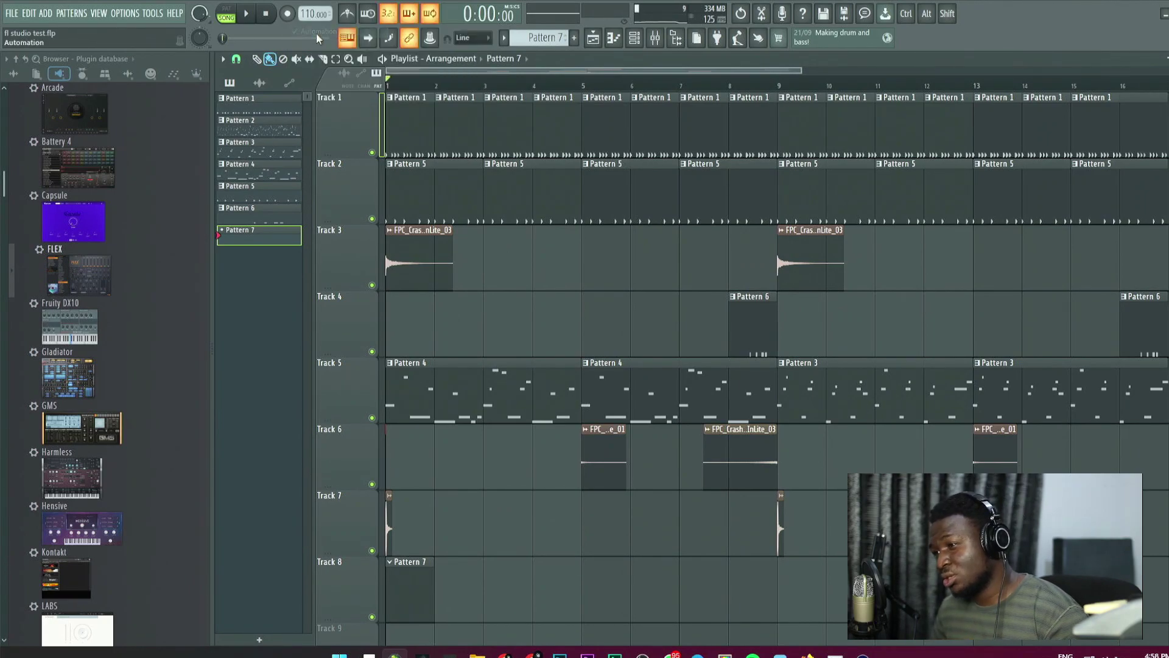
{"action": "right_click", "coordinate": [288, 19]}
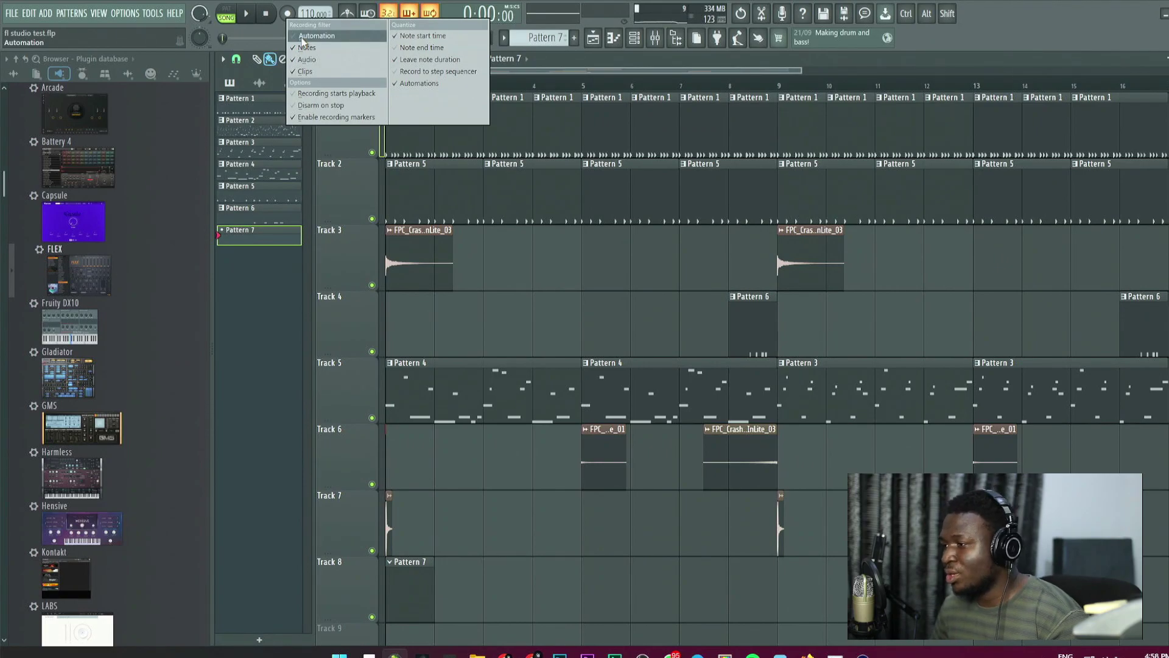
{"action": "left_click", "coordinate": [303, 36]}
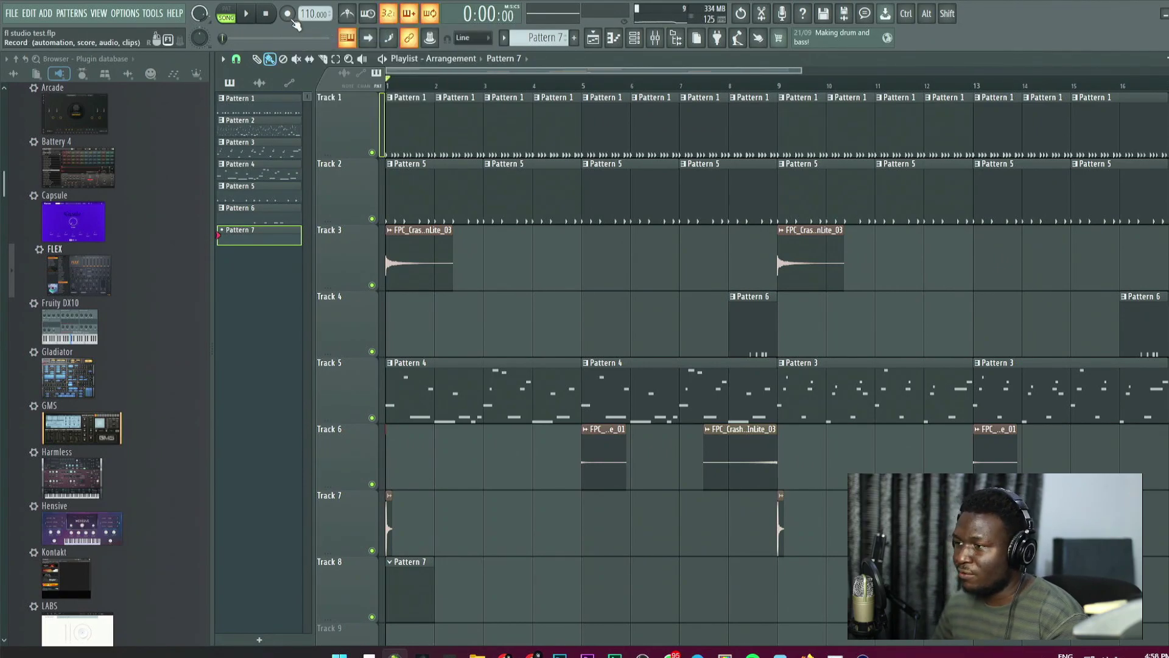
Arm recording and record a four-bar piano chord progression into Pattern 7 along with the beat.
{"action": "right_click", "coordinate": [291, 19]}
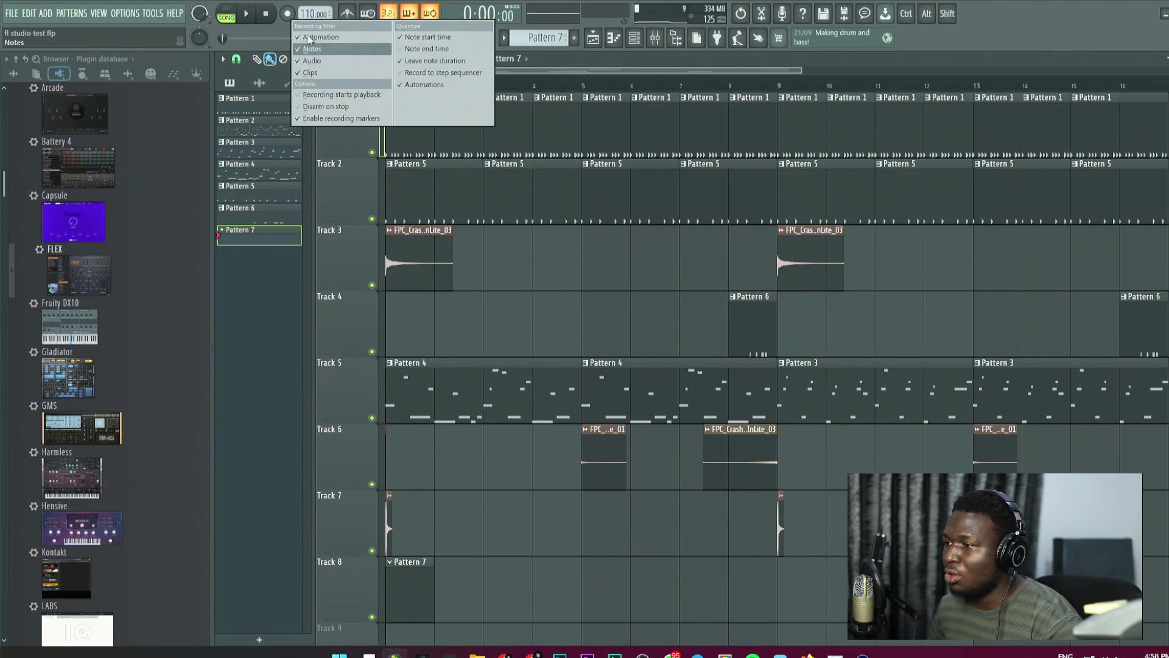
{"action": "left_click", "coordinate": [293, 16]}
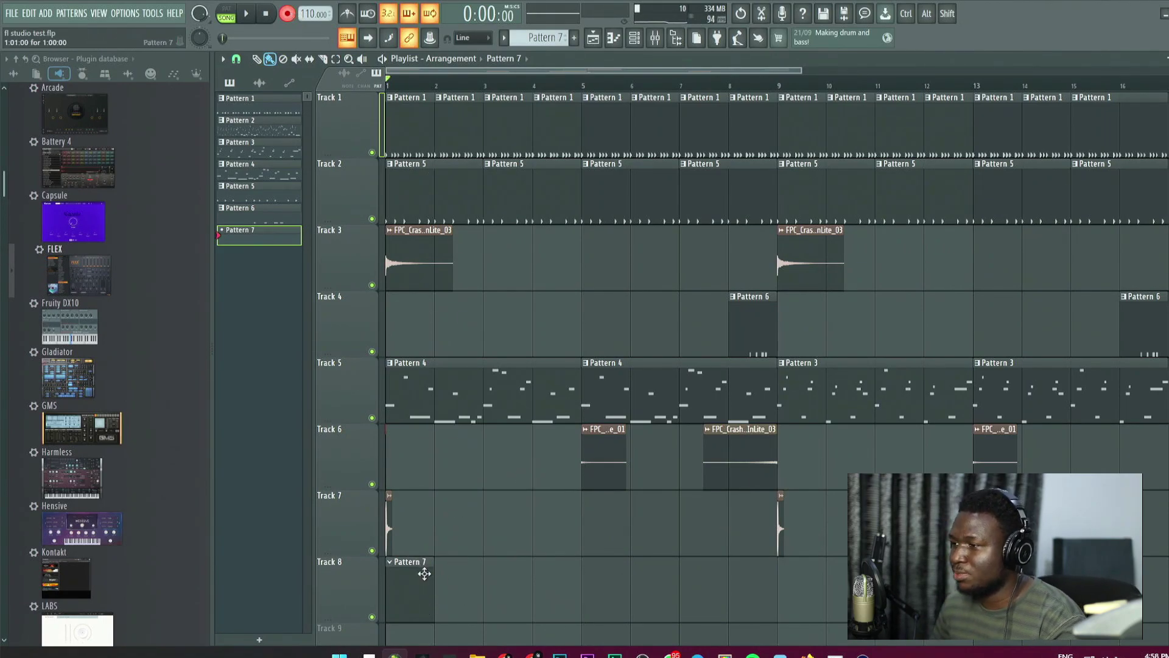
{"action": "left_click", "coordinate": [247, 14]}
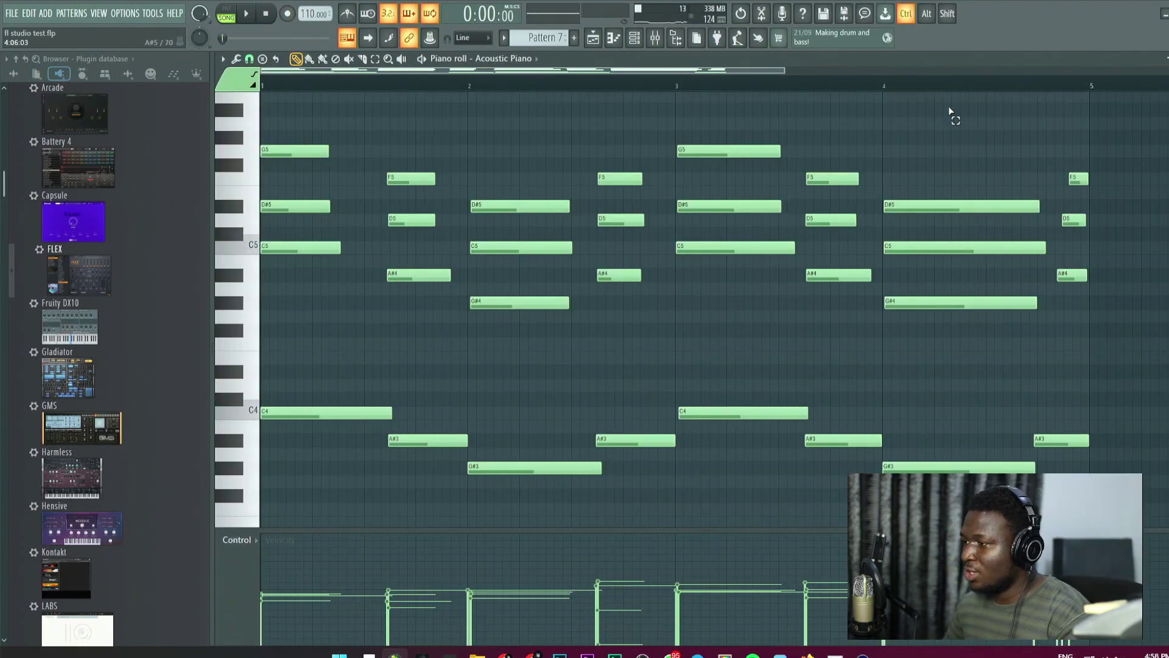
Quantize the start times of all piano notes except the last chord, leaving their durations, and listen to the result.
{"action": "left_click_drag", "start_coordinate": [951, 111], "coordinate": [279, 495]}
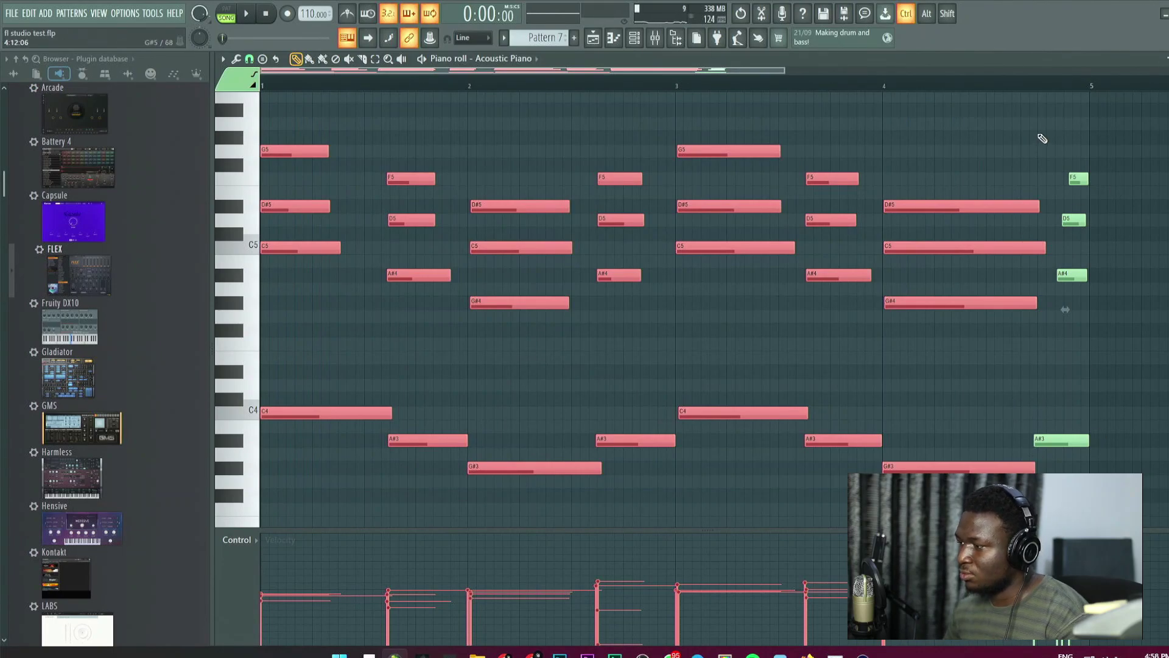
{"action": "key", "text": "alt+q"}
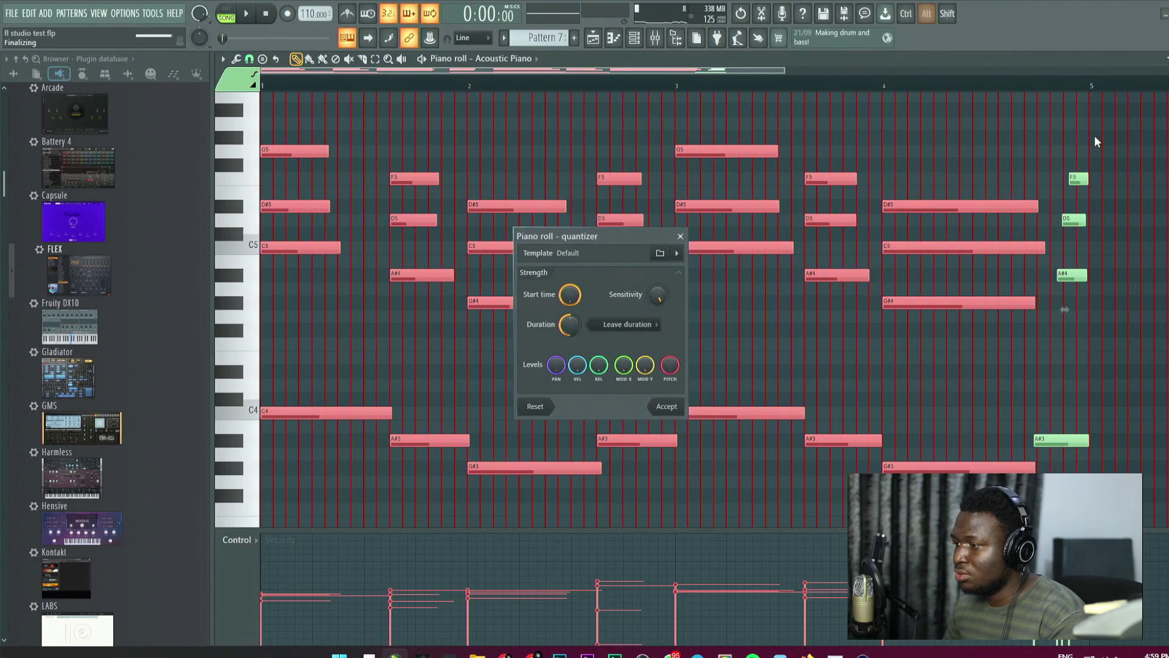
{"action": "left_click", "coordinate": [673, 403]}
{"action": "key", "text": "space"}
{"action": "key", "text": "ctrl+d"}
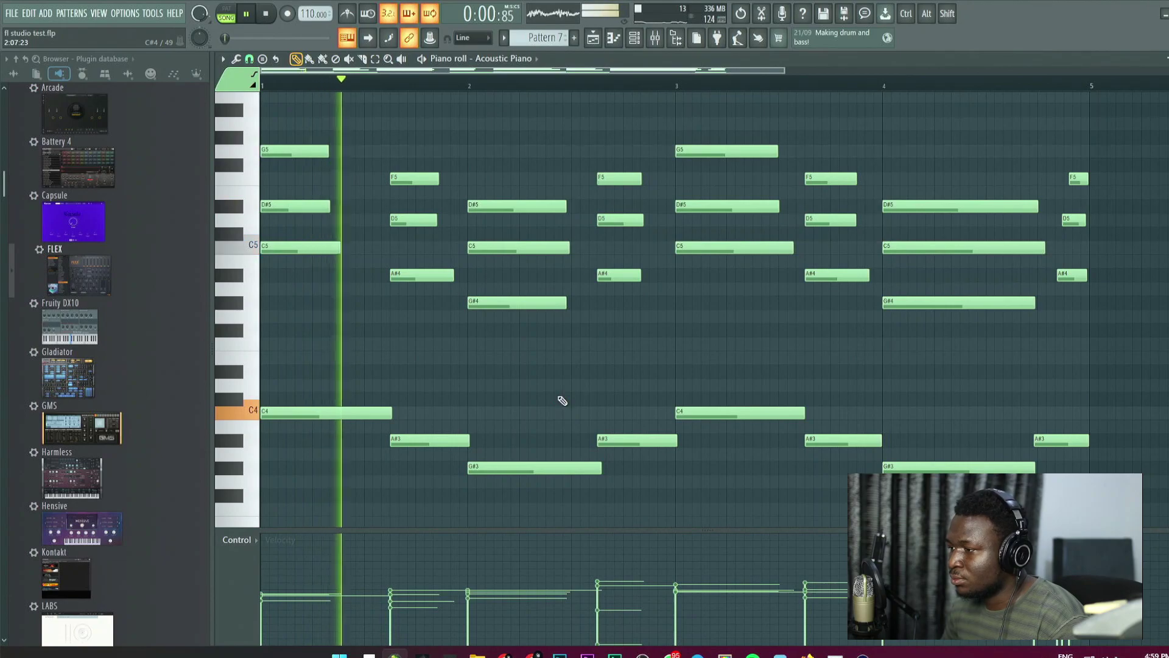
{"action": "key", "text": "ctrl+z"}
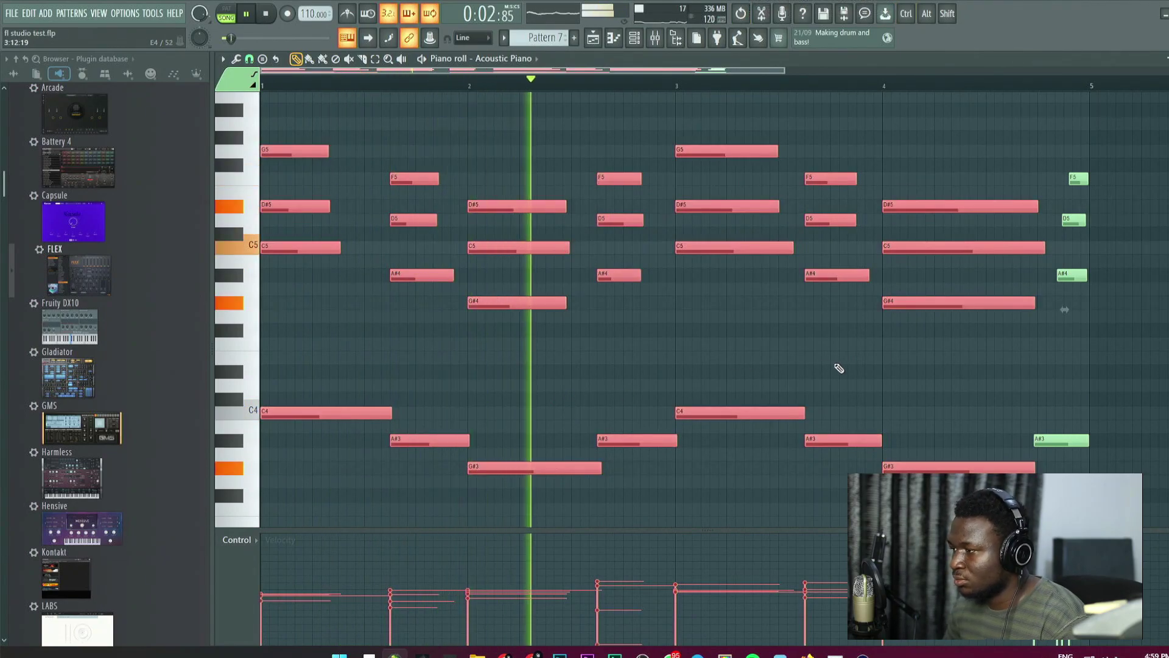
{"action": "key", "text": "space"}
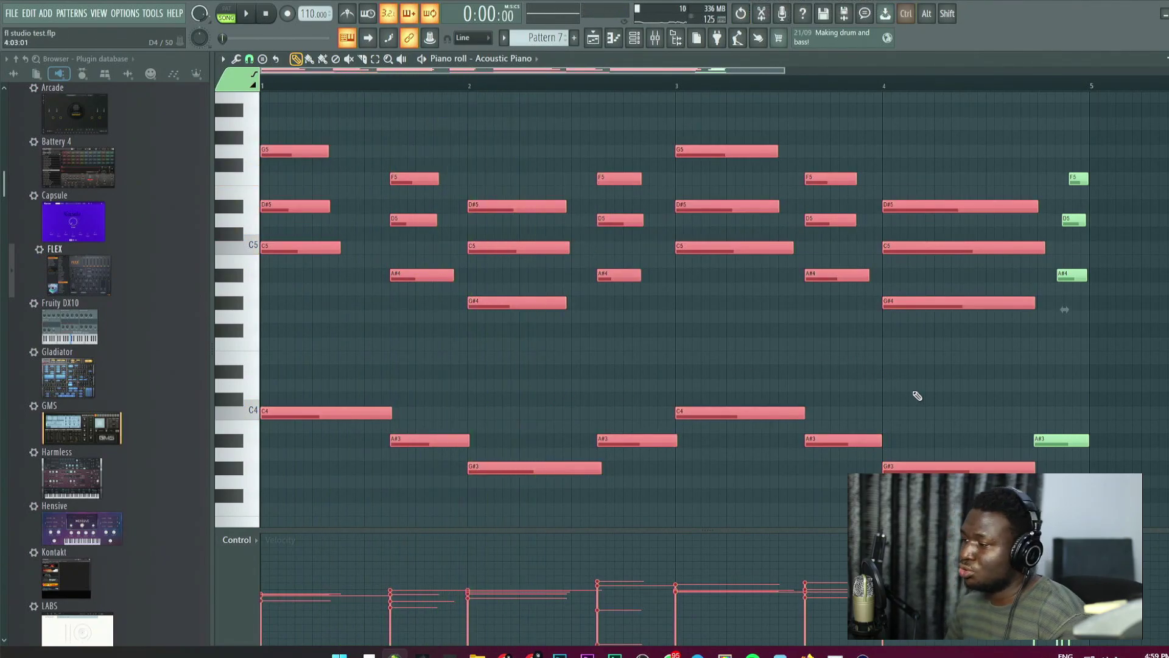
Strum the selected piano chords with the strumizer, preserving the note ends, and listen to the result.
{"action": "scroll", "coordinate": [917, 396], "scroll_direction": "up", "scroll_amount": 5, "text": "ctrl"}
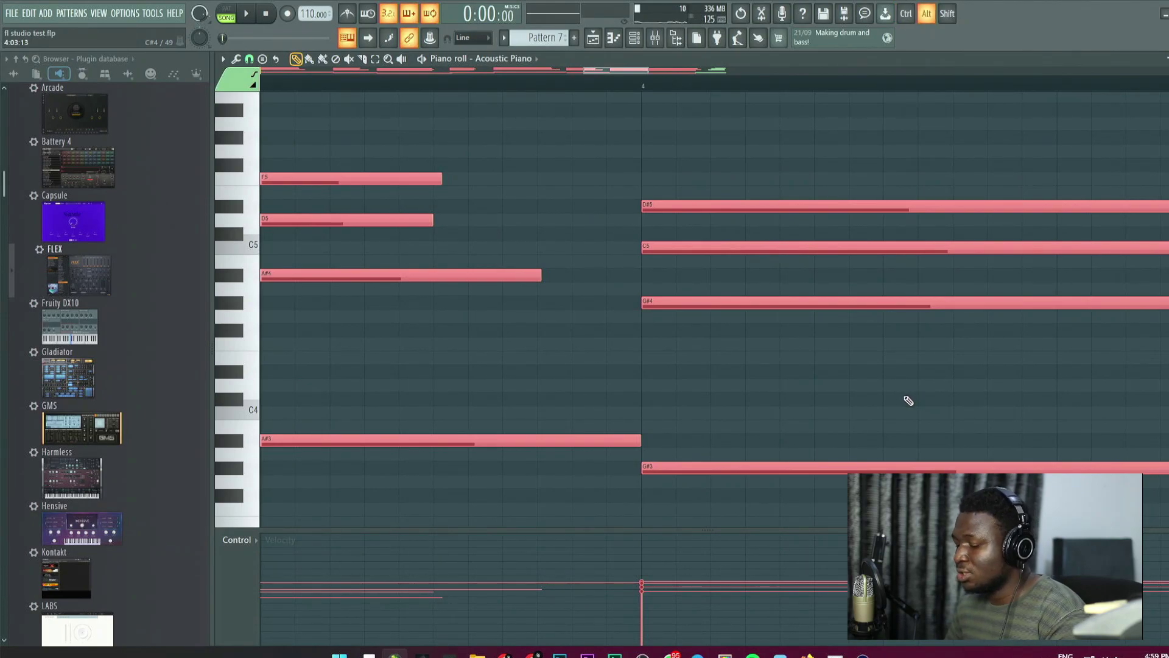
{"action": "key", "text": "alt+s"}
{"action": "left_click_drag", "start_coordinate": [635, 263], "coordinate": [443, 156]}
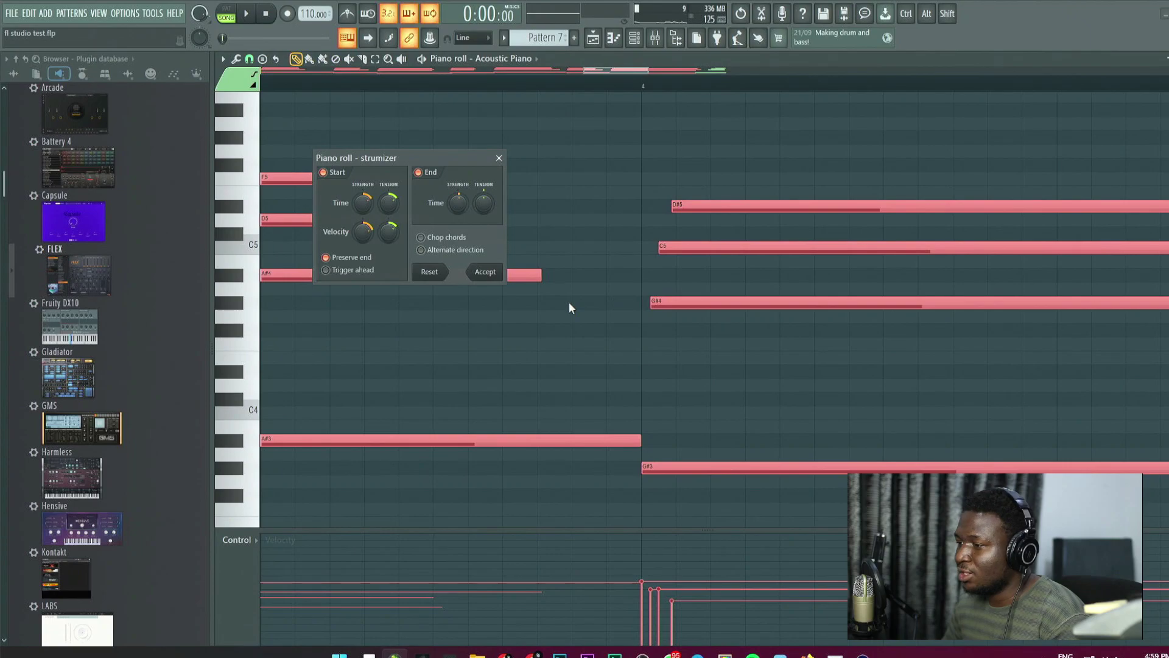
{"action": "left_click", "coordinate": [485, 273]}
{"action": "scroll", "coordinate": [581, 340], "scroll_direction": "down", "scroll_amount": 5, "text": "ctrl"}
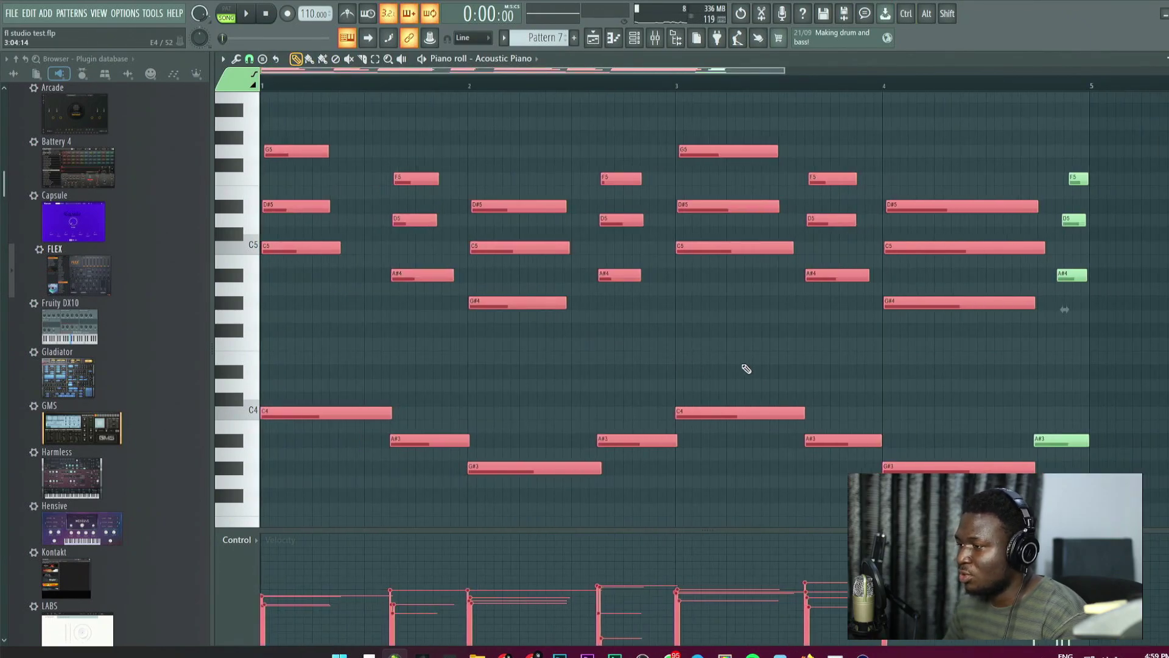
{"action": "key", "text": "space"}
{"action": "scroll", "coordinate": [410, 342], "scroll_direction": "up", "scroll_amount": 5, "text": "ctrl"}
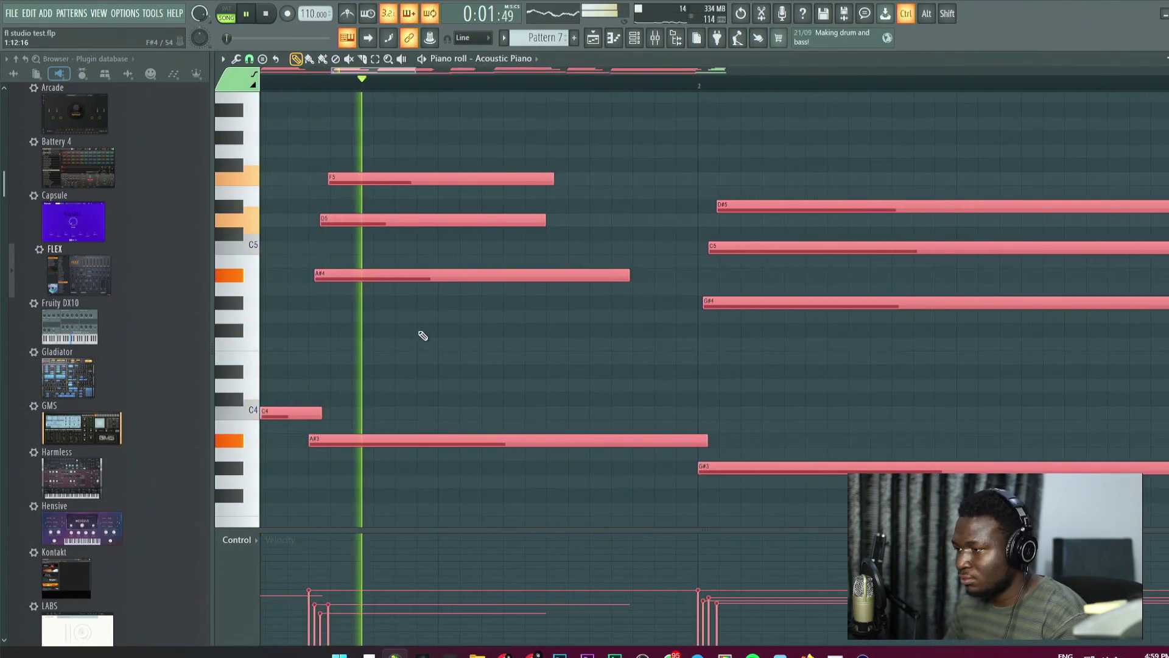
{"action": "scroll", "coordinate": [670, 381], "scroll_direction": "down", "scroll_amount": 5, "text": "ctrl"}
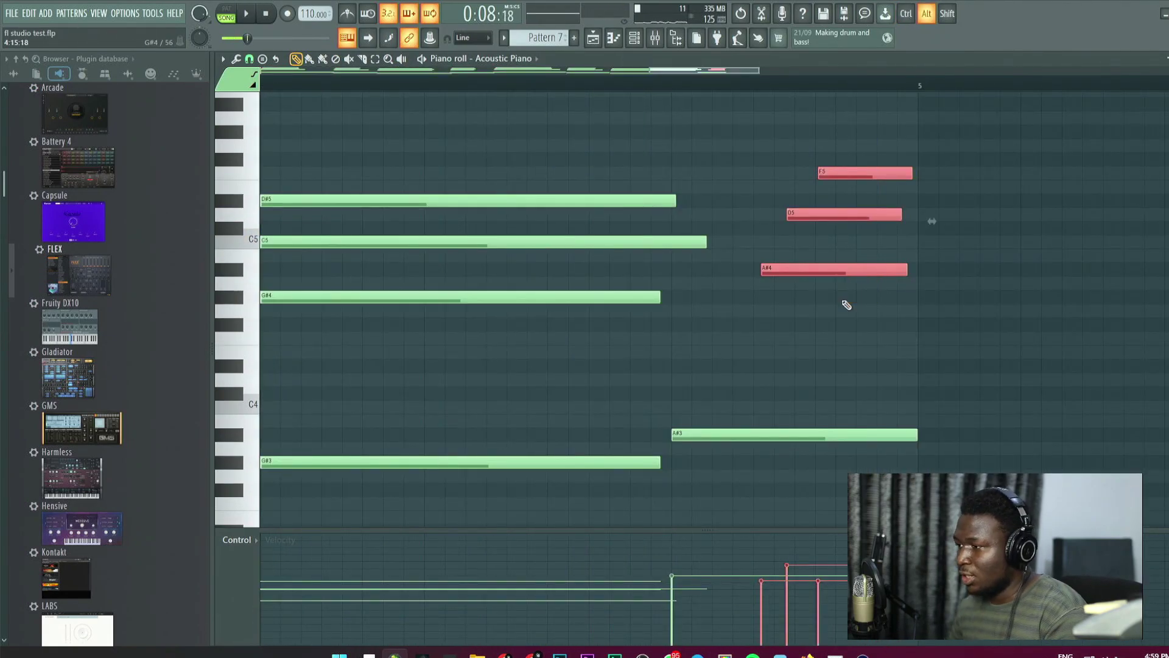
Quantize the upper three notes of the last piano chord before bar 5 and play the result.
{"action": "key", "text": "alt+q"}
{"action": "key", "text": "Return"}
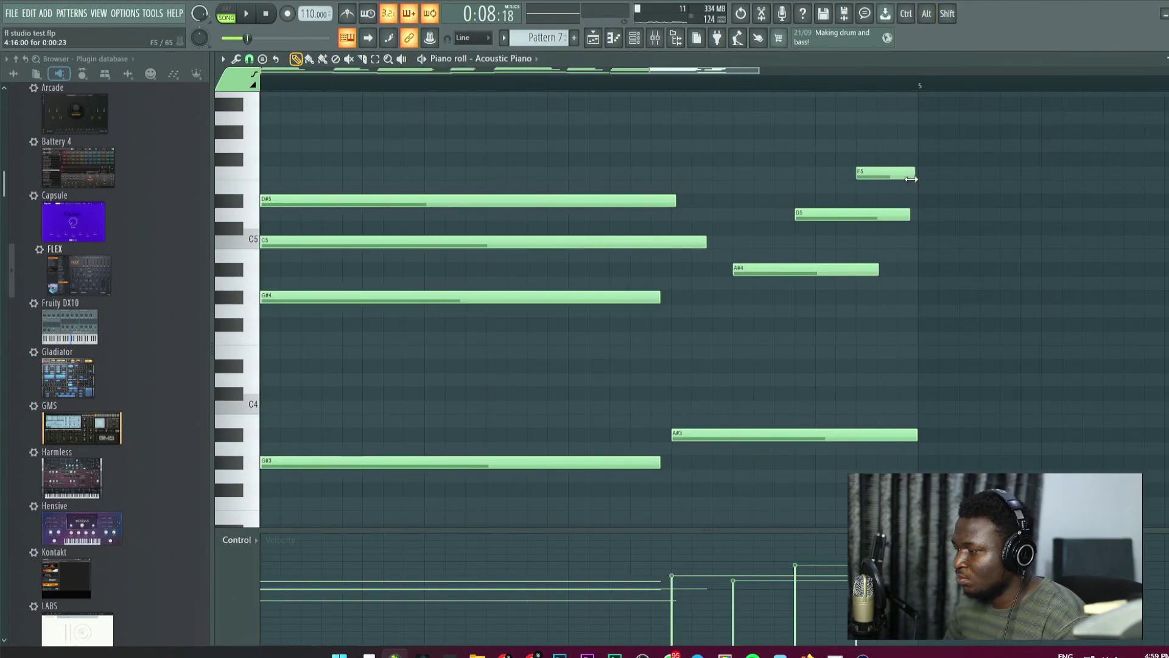
{"action": "key", "text": "space"}
{"action": "scroll", "coordinate": [975, 213], "scroll_direction": "down", "scroll_amount": 4, "text": "ctrl"}
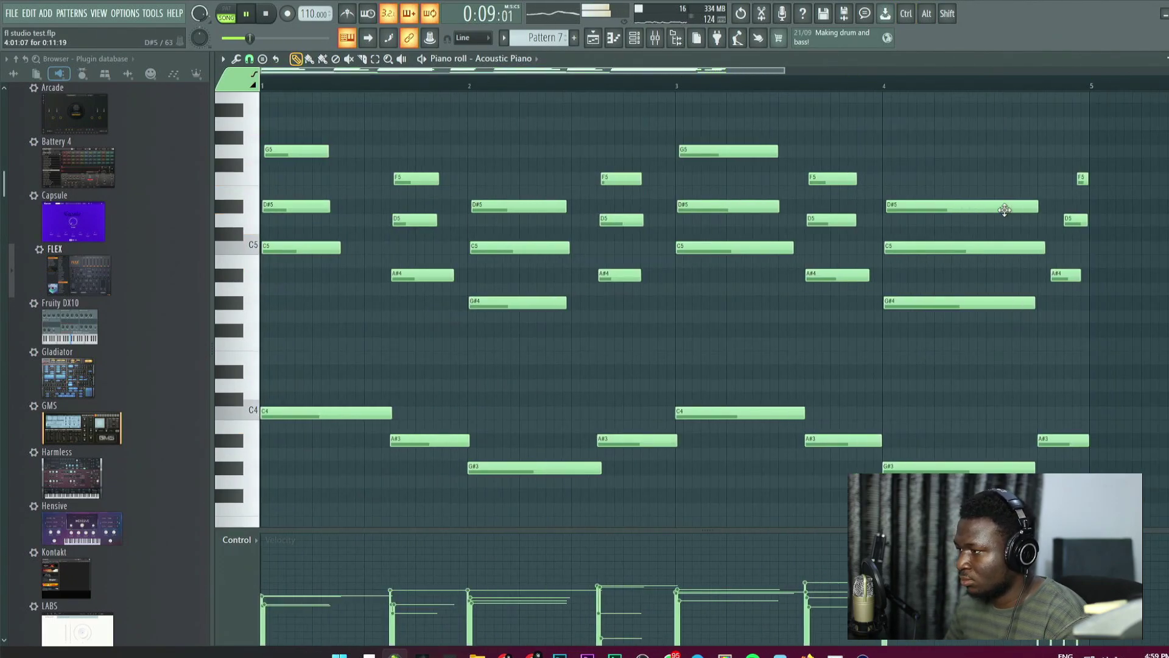
Repeat the Pattern 7 piano clip along Track 8 at bars 5, 9 and 13 in the playlist.
{"action": "left_click", "coordinate": [594, 39]}
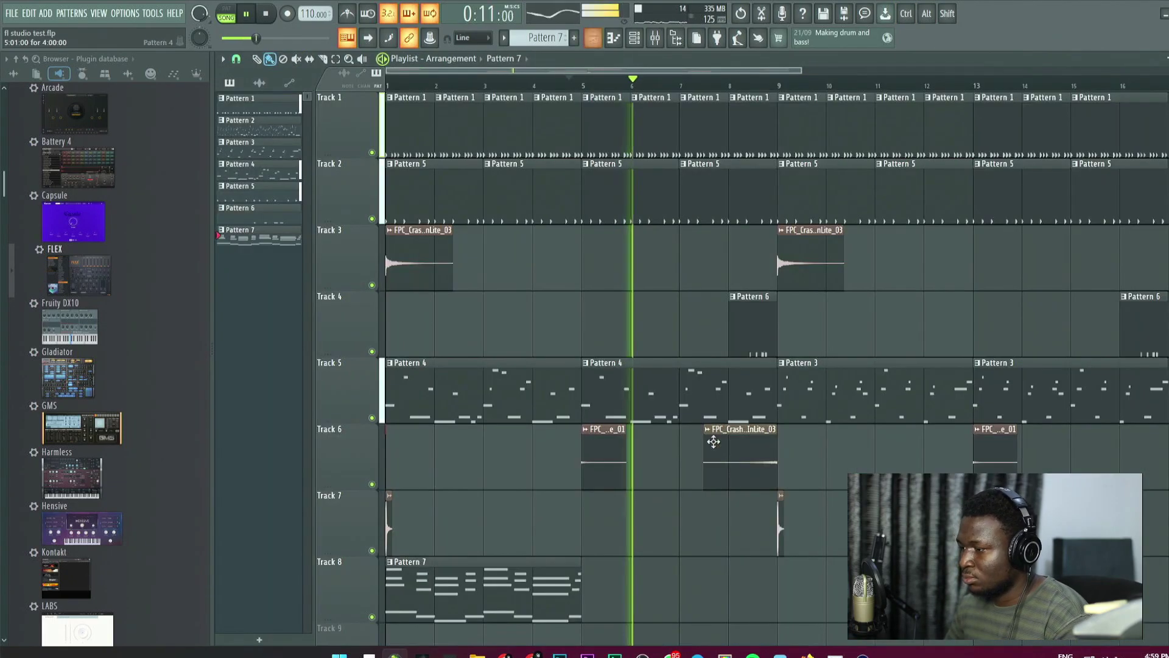
{"action": "left_click_drag", "start_coordinate": [595, 578], "coordinate": [963, 580]}
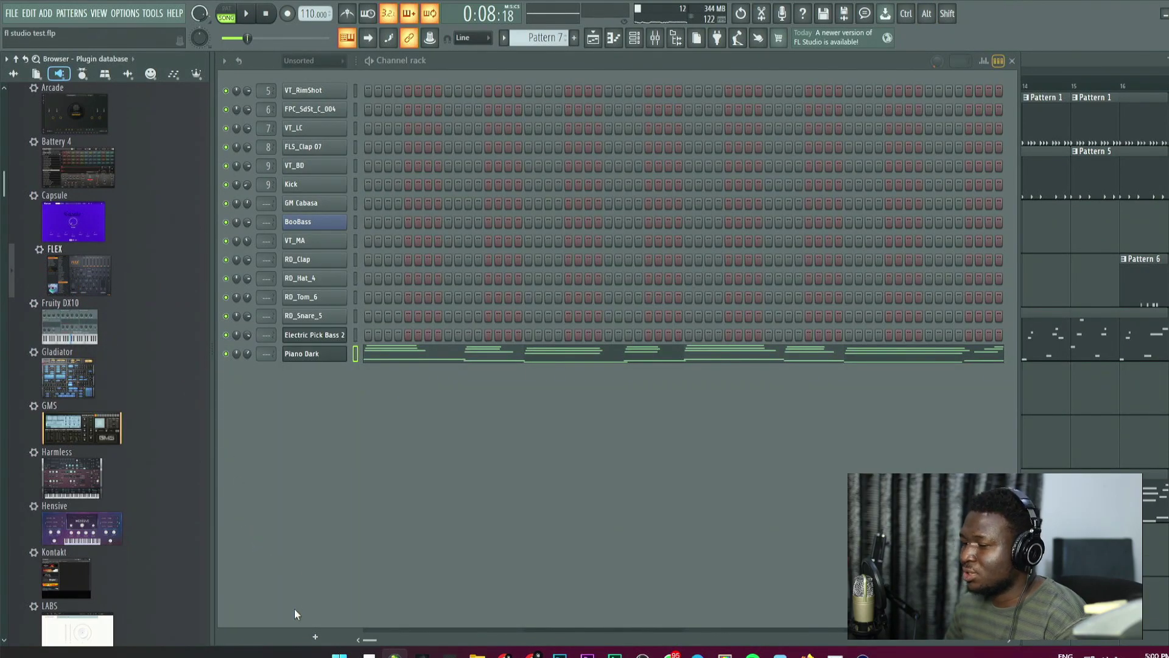
Add an instrument channel and dump the last 2 minutes of the score log into Pattern 8.
{"action": "left_click", "coordinate": [311, 636]}
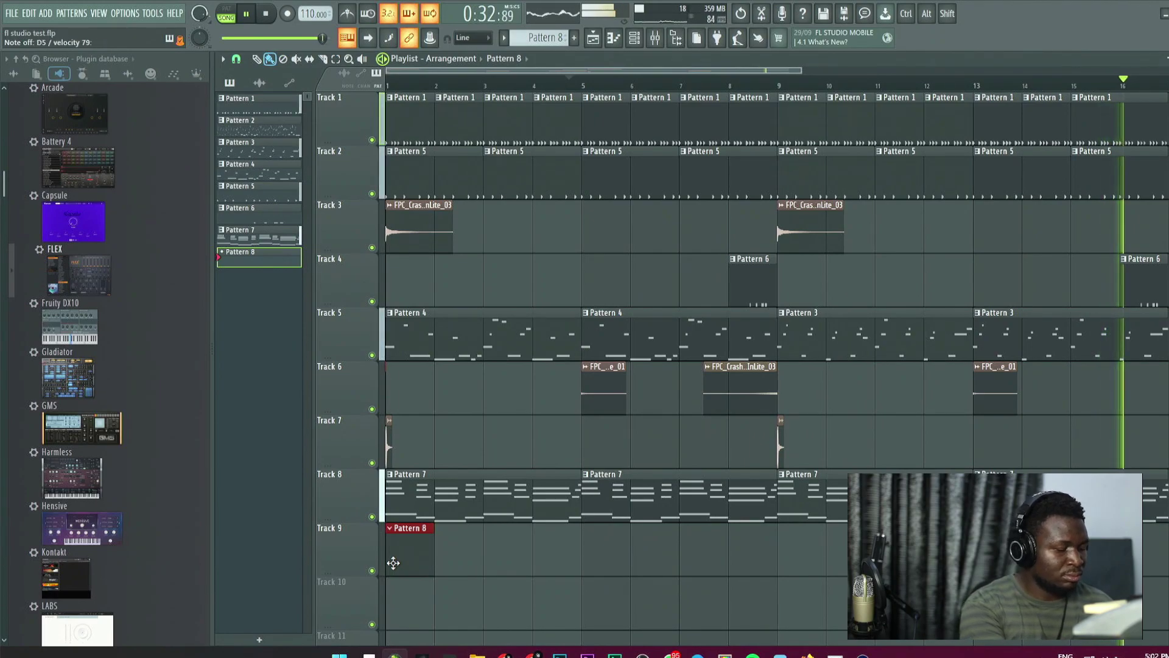
{"action": "key", "text": "space"}
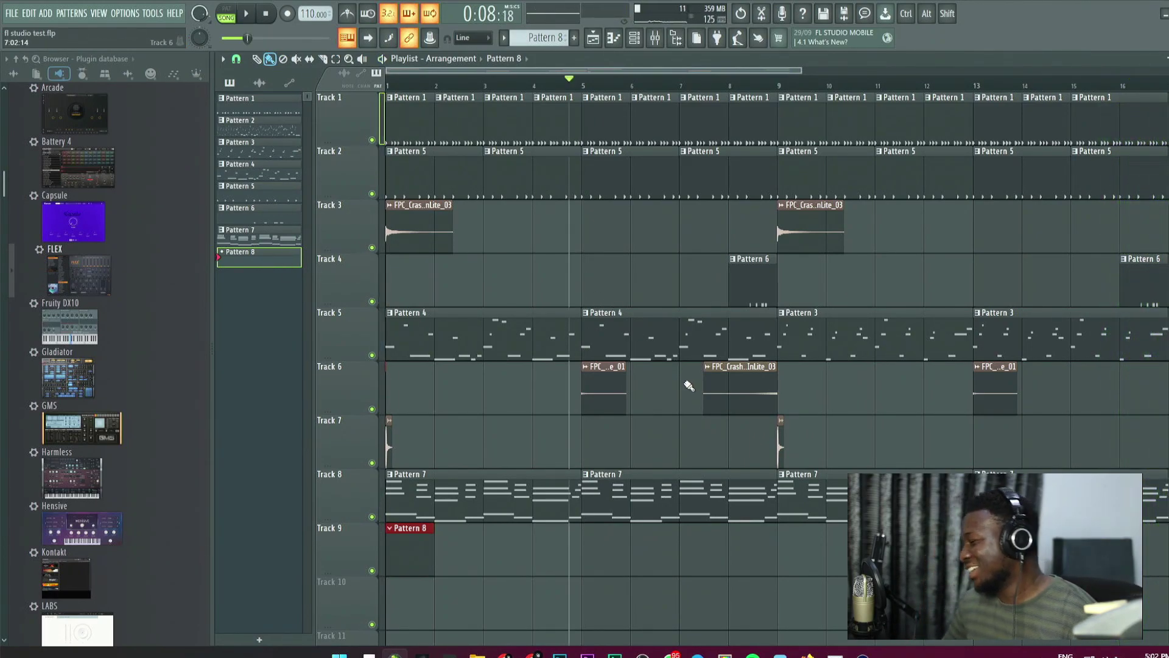
{"action": "left_click", "coordinate": [162, 17]}
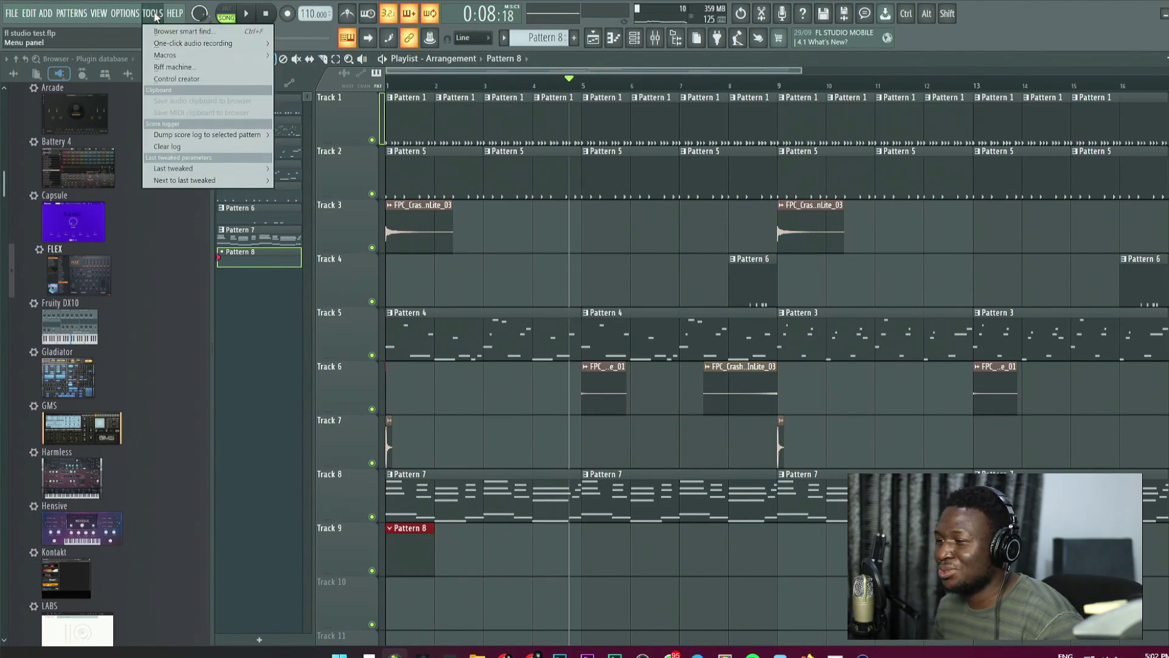
{"action": "mouse_move", "coordinate": [228, 134]}
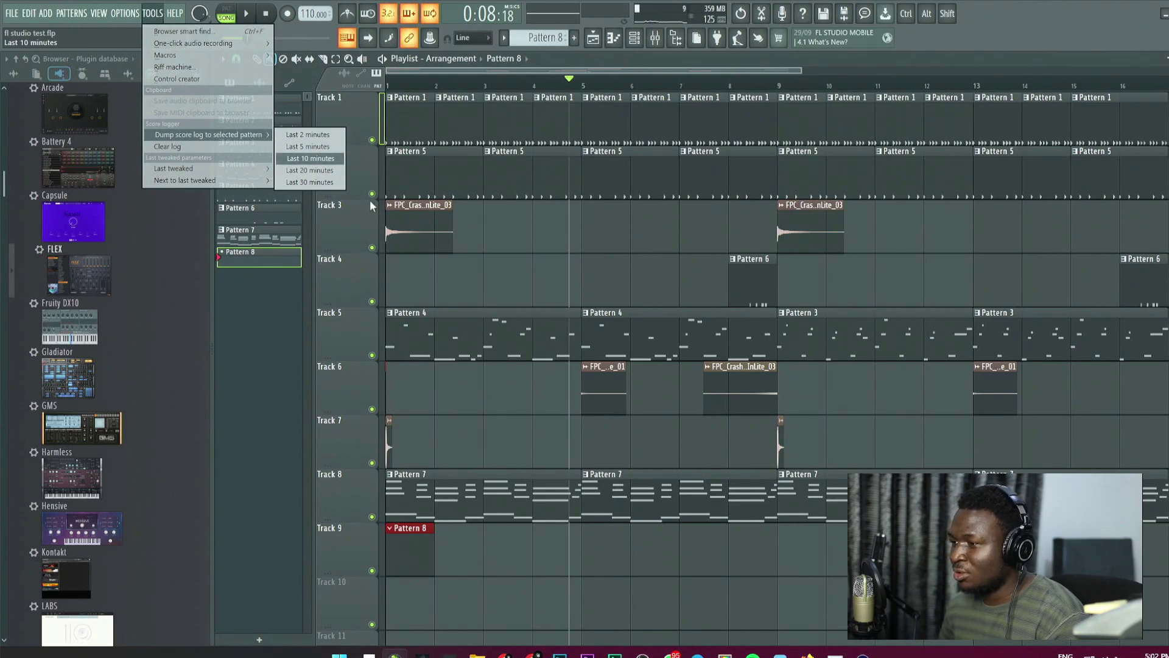
{"action": "left_click", "coordinate": [330, 136]}
{"action": "double_click", "coordinate": [531, 542]}
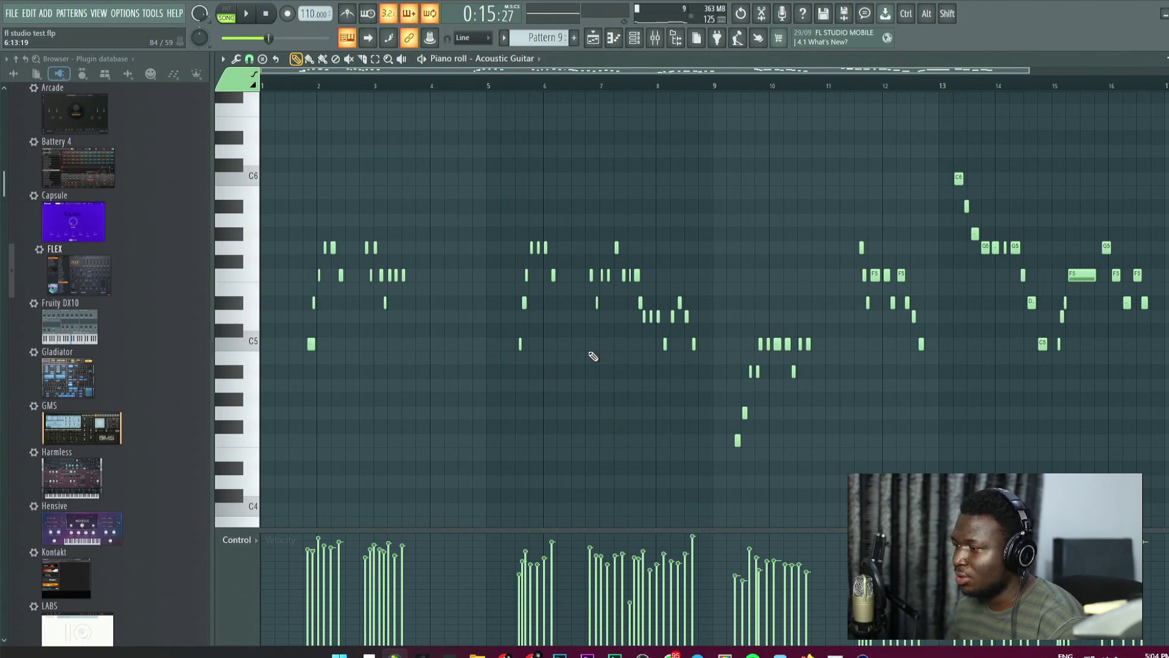
Play the acoustic guitar notes in the piano roll around bar 9.
{"action": "scroll", "coordinate": [944, 330], "scroll_direction": "up", "scroll_amount": 3}
{"action": "left_click_drag", "start_coordinate": [947, 331], "coordinate": [803, 341]}
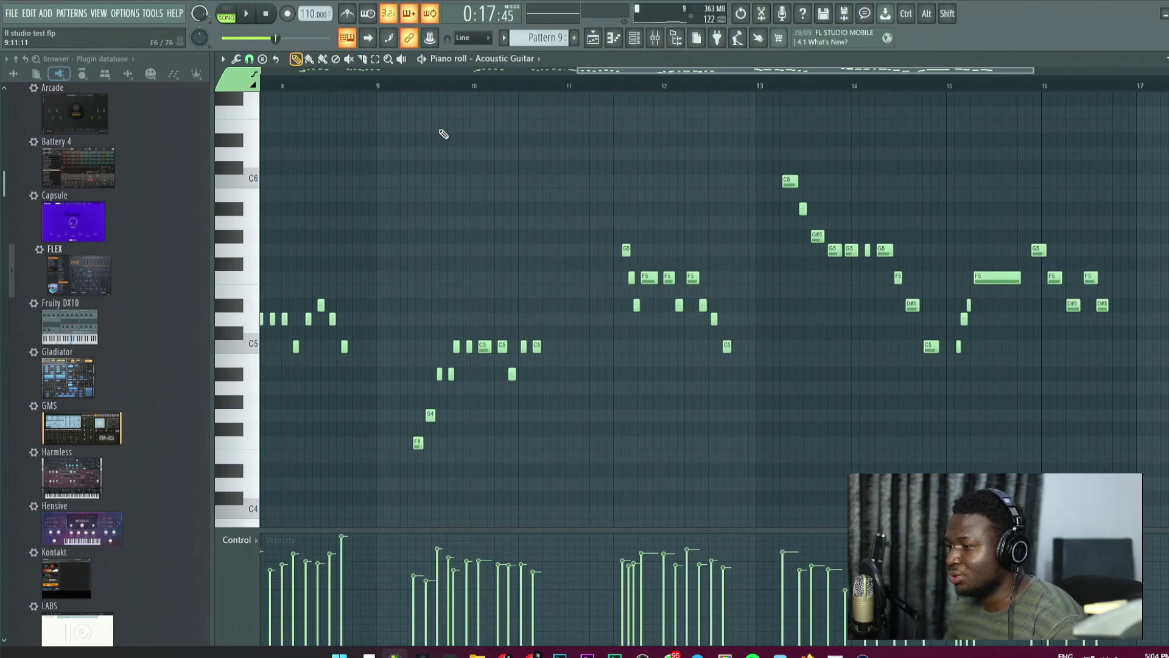
{"action": "key", "text": "space"}
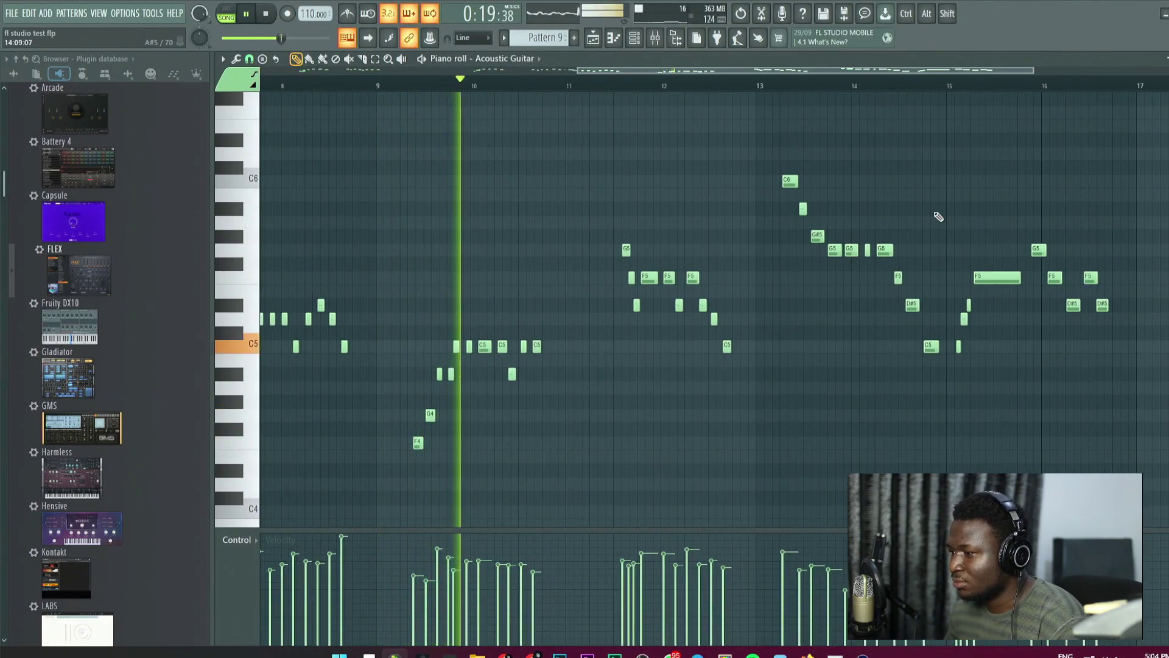
Shift all acoustic guitar notes from bar 9 onward later so the phrase starts at 9:08:22, and listen to the timing.
{"action": "left_click_drag", "start_coordinate": [1159, 121], "coordinate": [411, 481]}
{"action": "key", "text": "space"}
{"action": "scroll", "coordinate": [527, 365], "scroll_direction": "up", "scroll_amount": 2}
{"action": "key", "text": "space"}
{"action": "left_click_drag", "start_coordinate": [432, 318], "coordinate": [871, 282]}
{"action": "scroll", "coordinate": [810, 370], "scroll_direction": "up", "scroll_amount": 3}
{"action": "key", "text": "space"}
{"action": "key", "text": "space"}
{"action": "left_click_drag", "start_coordinate": [640, 409], "coordinate": [687, 409]}
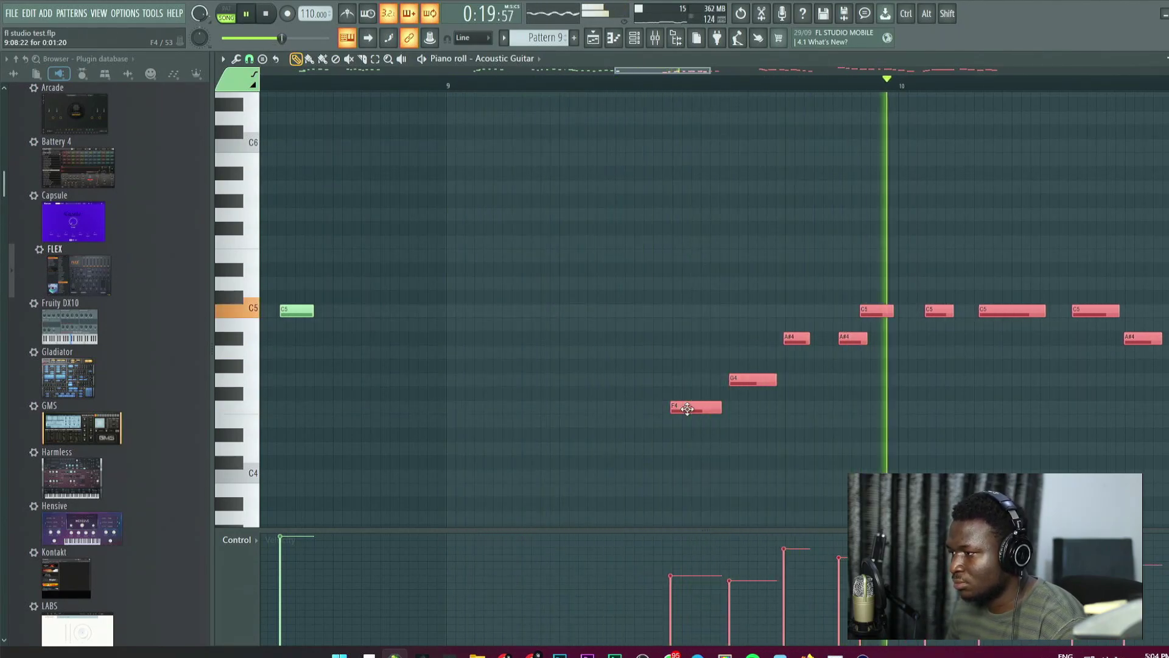
{"action": "scroll", "coordinate": [687, 409], "scroll_direction": "down", "scroll_amount": 3}
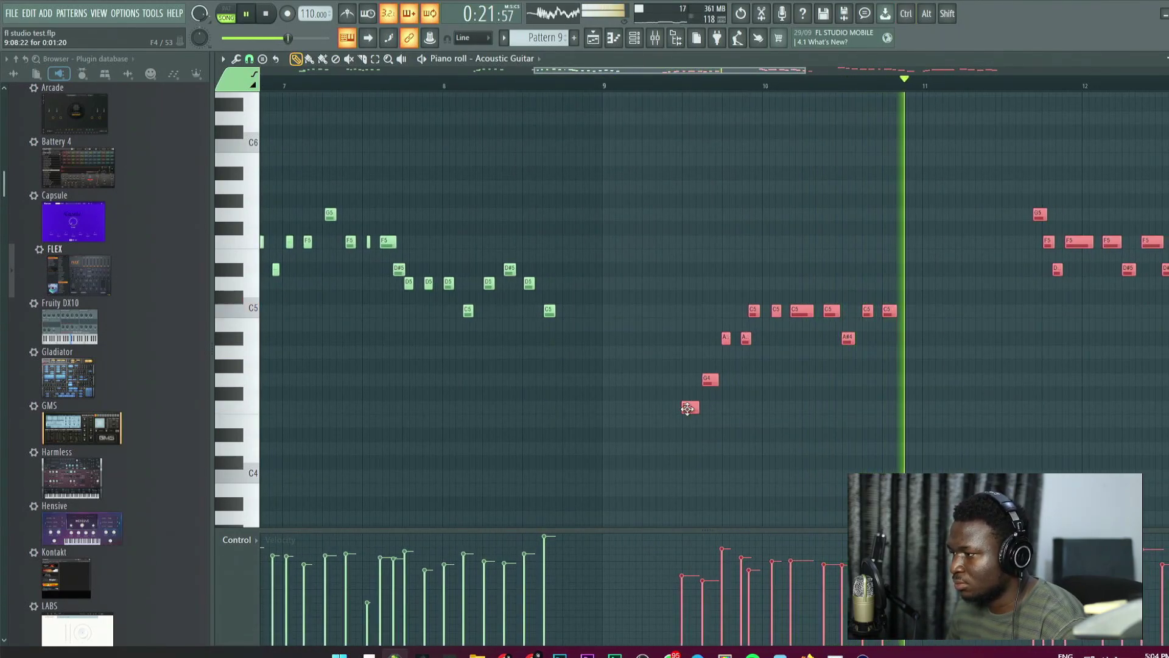
{"action": "left_click_drag", "start_coordinate": [997, 357], "coordinate": [724, 366]}
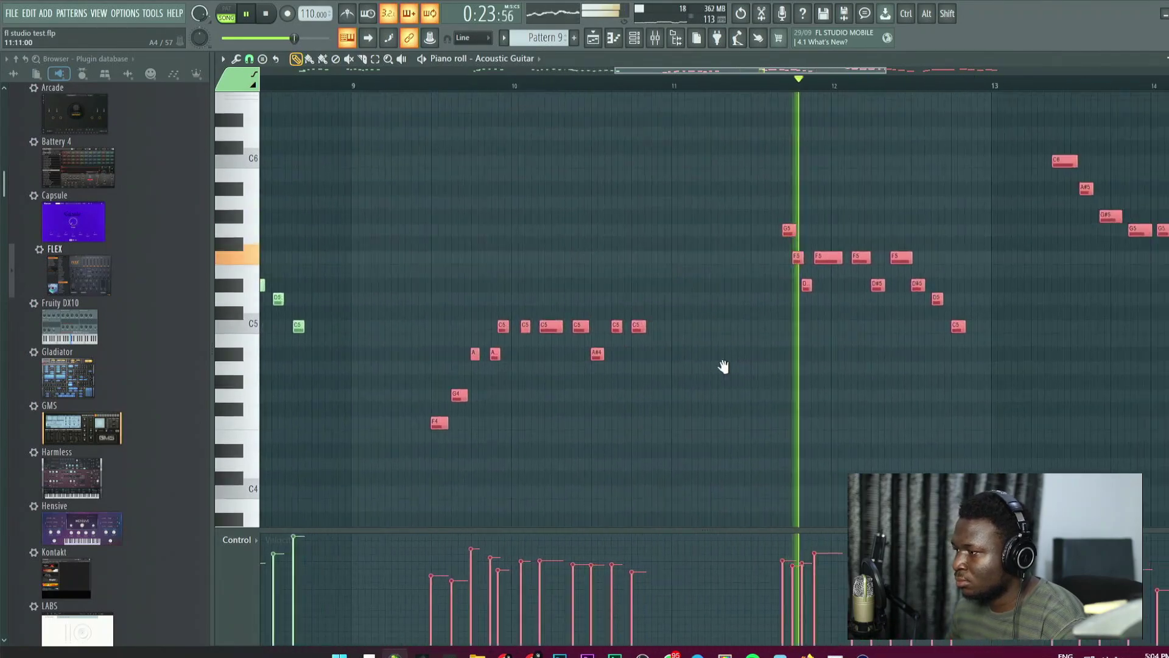
{"action": "scroll", "coordinate": [779, 342], "scroll_direction": "up", "scroll_amount": 3}
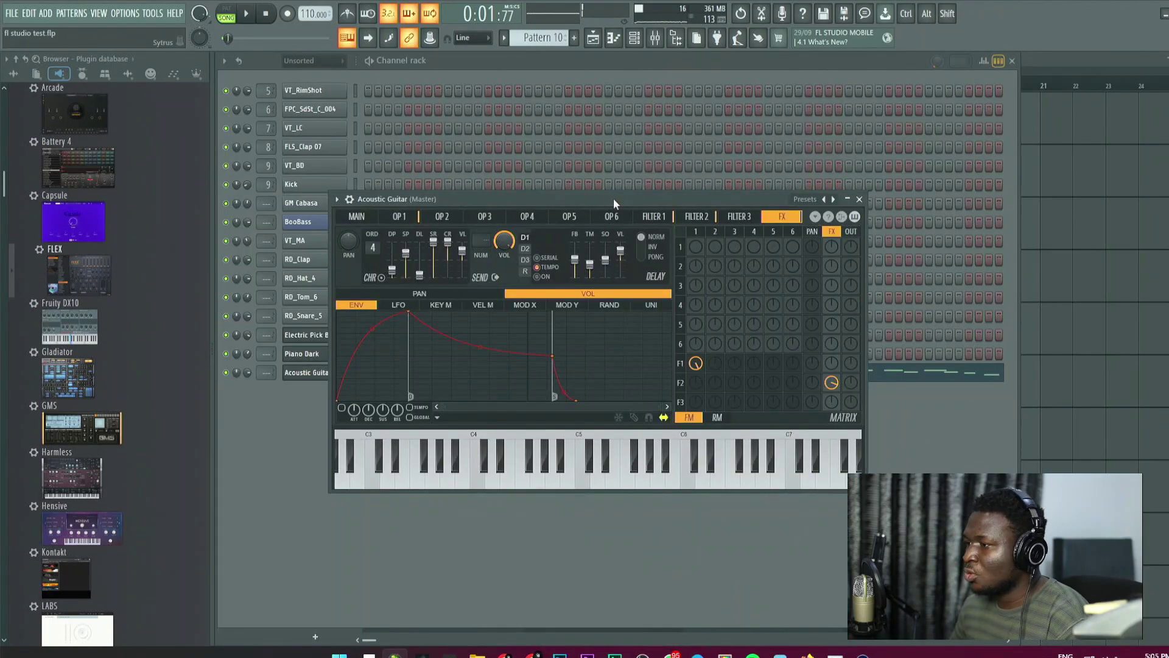
{"action": "left_click_drag", "start_coordinate": [613, 198], "coordinate": [609, 217]}
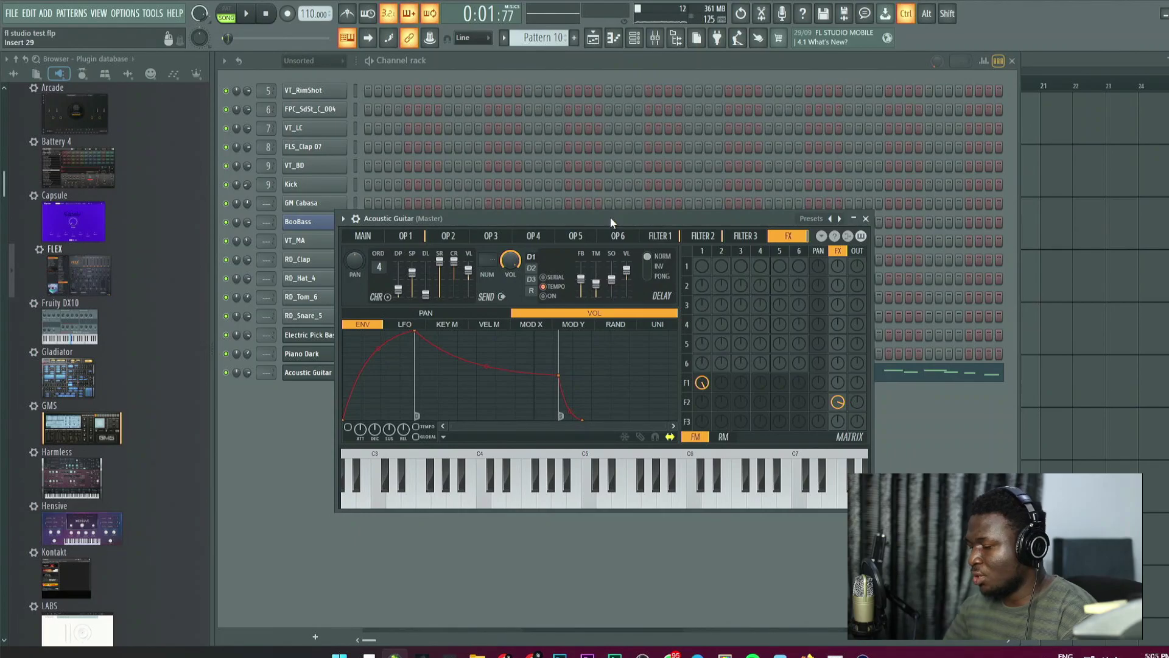
Add Fruity Reeverb 2 to the Acoustic Guitar mixer track with a wet level of 41% and listen to the arrangement.
{"action": "key", "text": "F9"}
{"action": "left_click", "coordinate": [1090, 97]}
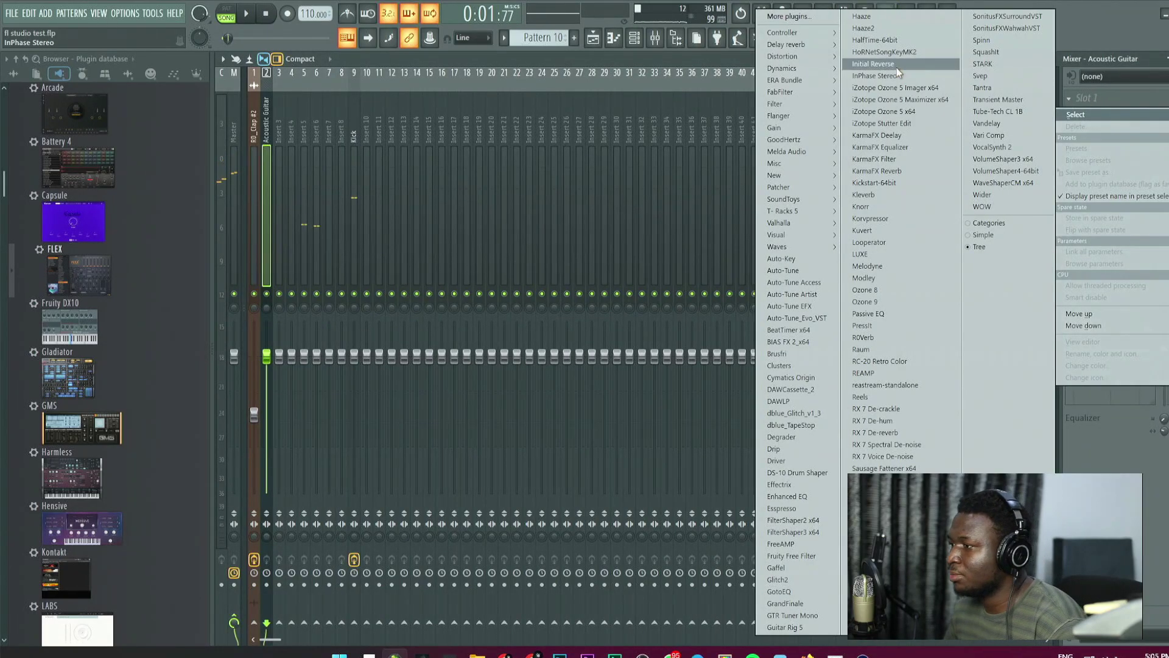
{"action": "left_click", "coordinate": [974, 76]}
{"action": "key", "text": "space"}
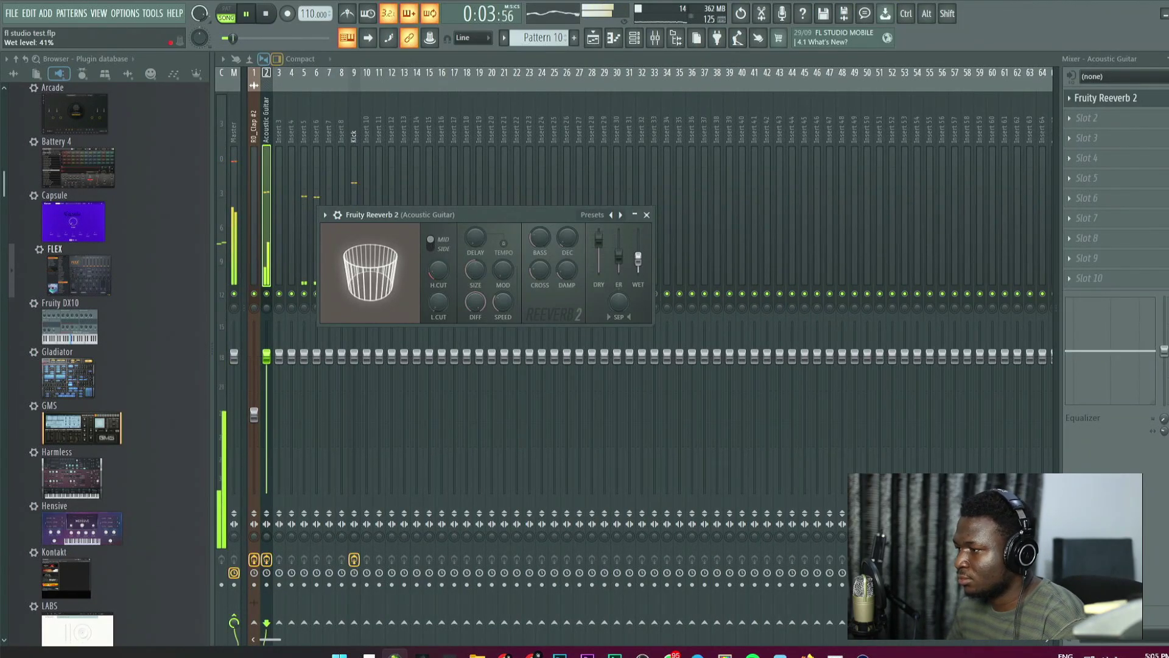
{"action": "left_click", "coordinate": [593, 37]}
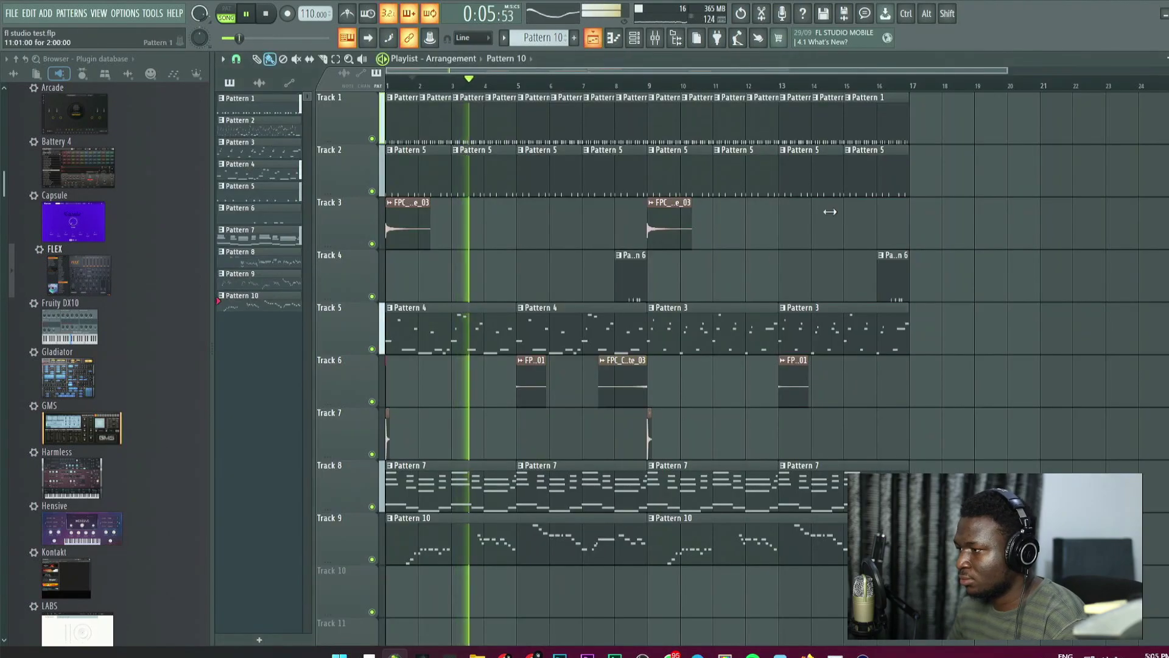
{"action": "left_click", "coordinate": [840, 495]}
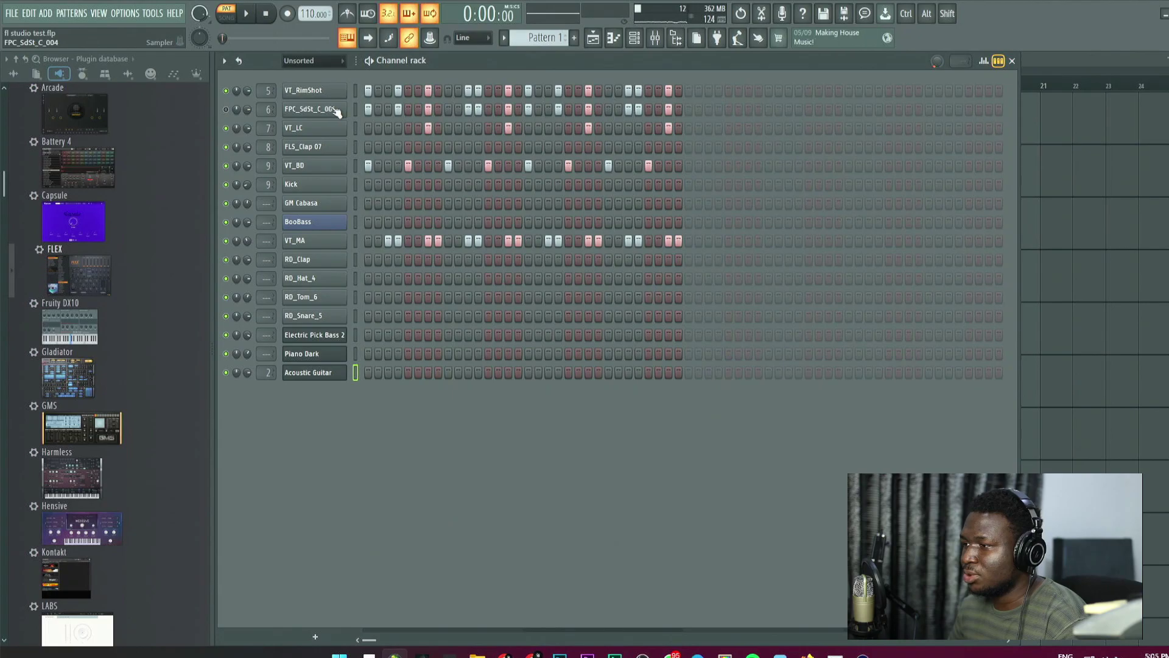
Examine the VT_RimShot channel's sampler and miscellaneous settings and audition it against FPC_SdSt_C_004 in Pattern 1.
{"action": "left_click", "coordinate": [323, 92]}
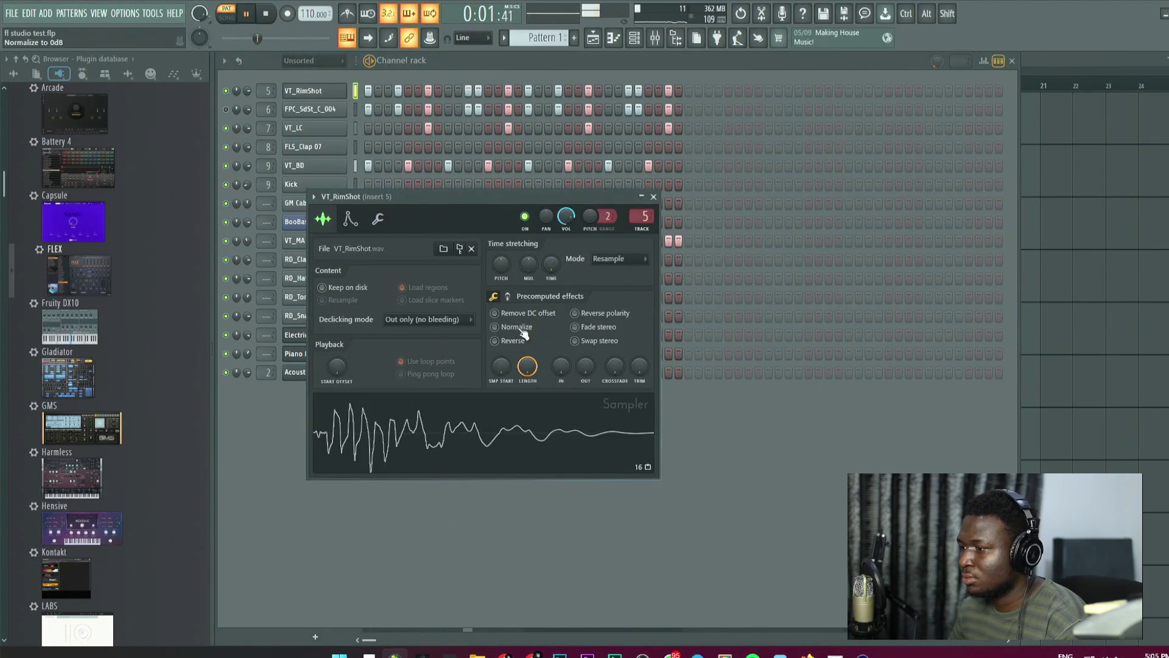
{"action": "left_click", "coordinate": [379, 221]}
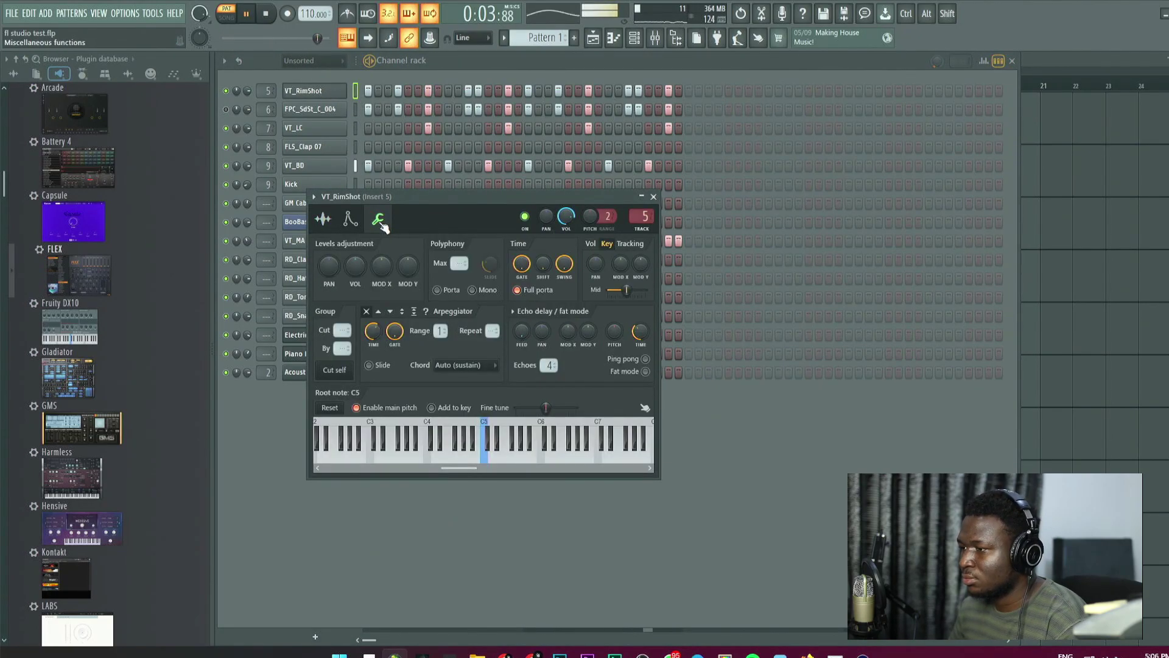
{"action": "left_click", "coordinate": [323, 221]}
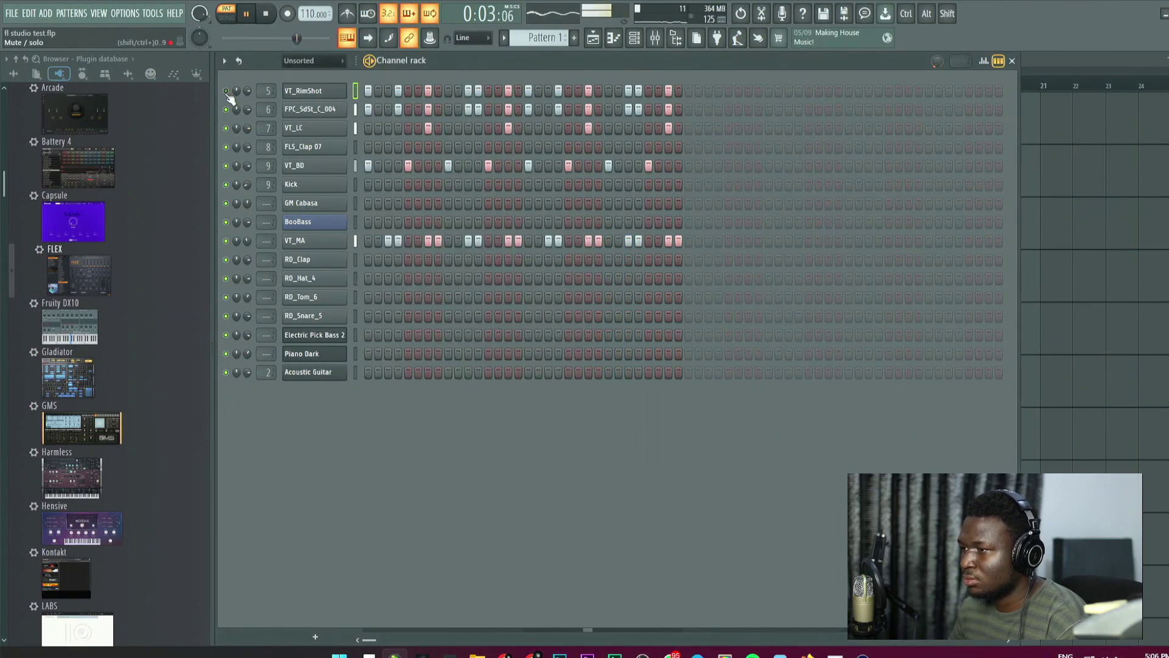
{"action": "left_click", "coordinate": [311, 109]}
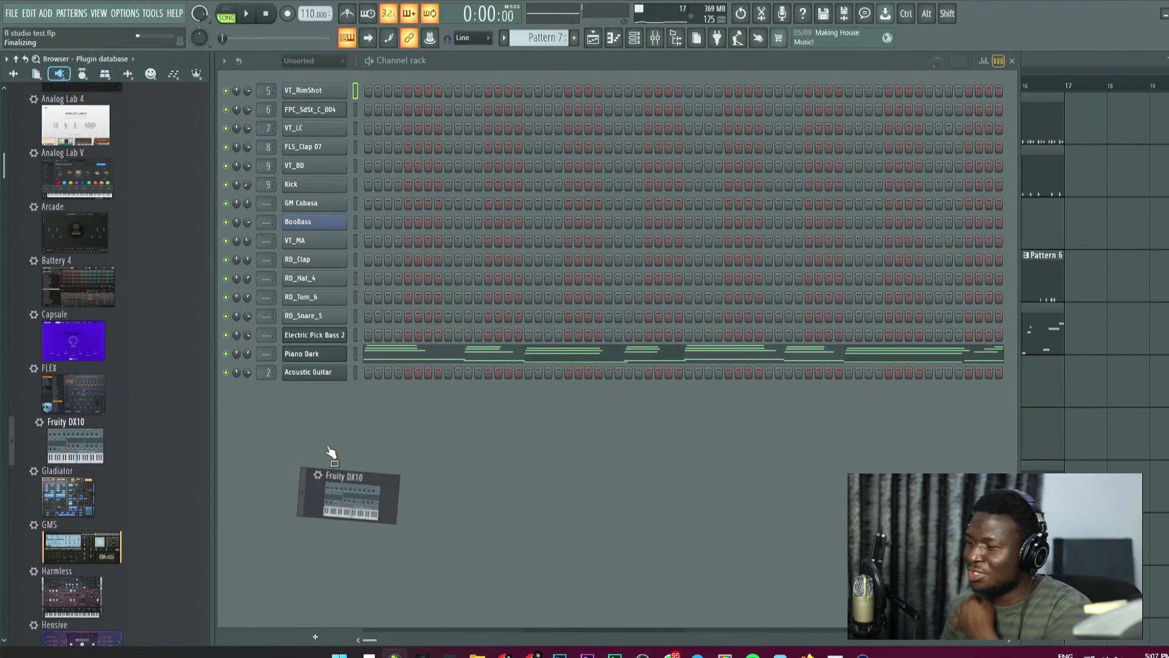
Add a Fruity DX10 instrument channel and load its Log Drum preset.
{"action": "left_click_drag", "start_coordinate": [331, 452], "coordinate": [341, 450]}
{"action": "left_click", "coordinate": [568, 182]}
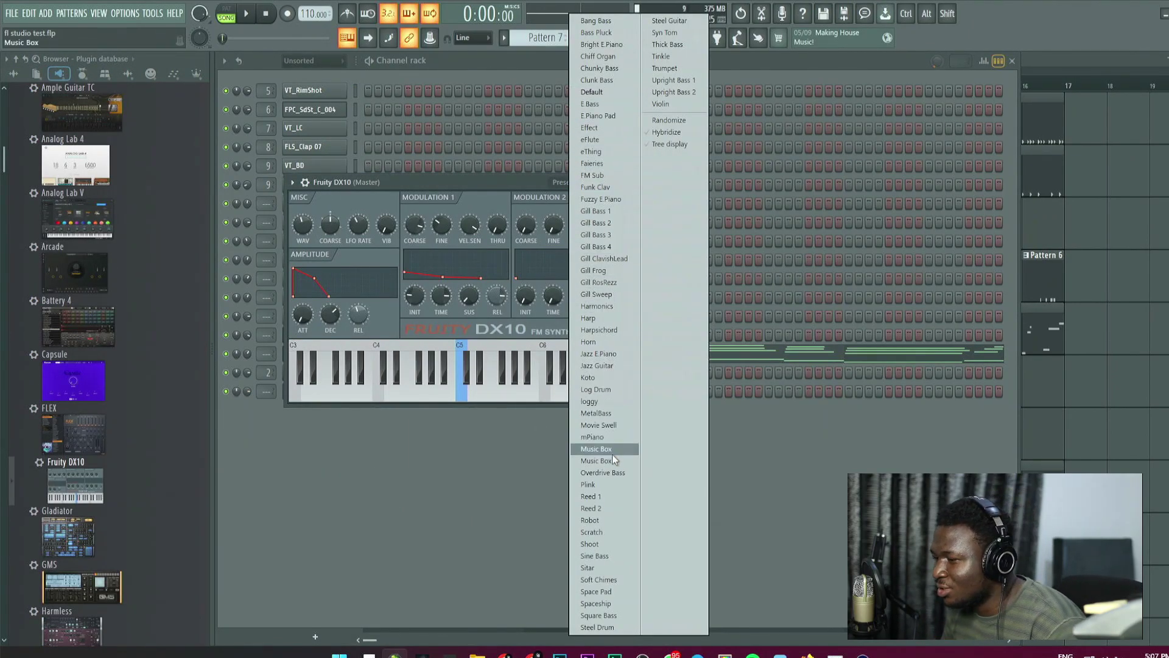
{"action": "left_click", "coordinate": [608, 390]}
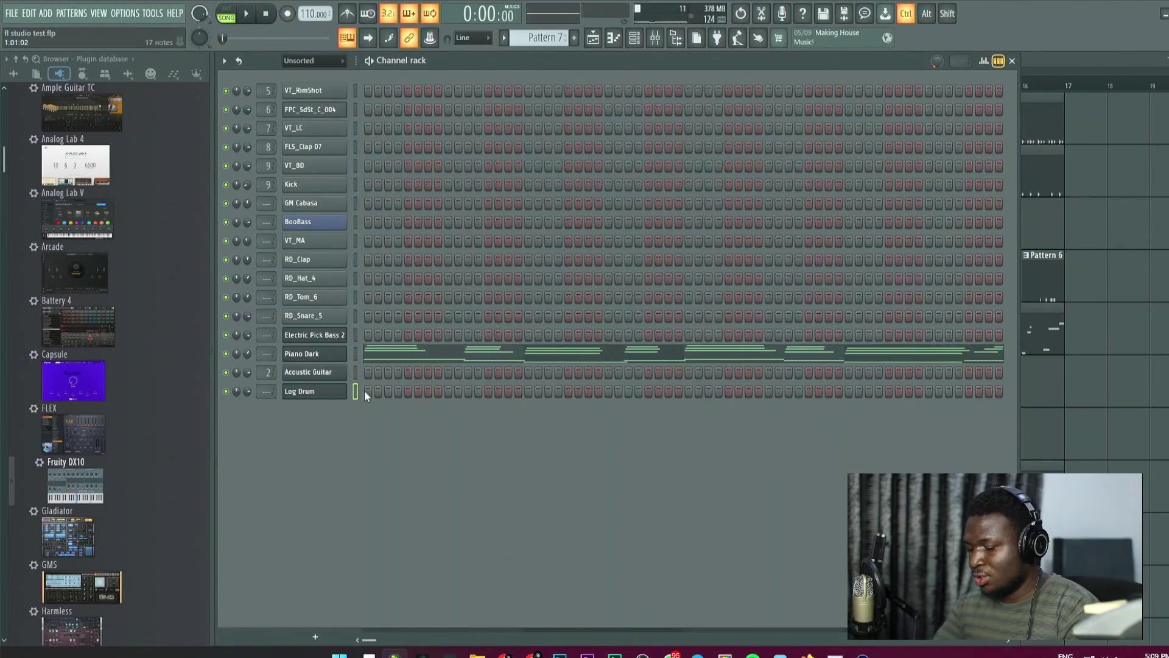
Paste the copied notes into the Log Drum channel in new Pattern 11 and play them in the piano roll.
{"action": "key", "text": "ctrl+F4"}
{"action": "key", "text": "ctrl+v"}
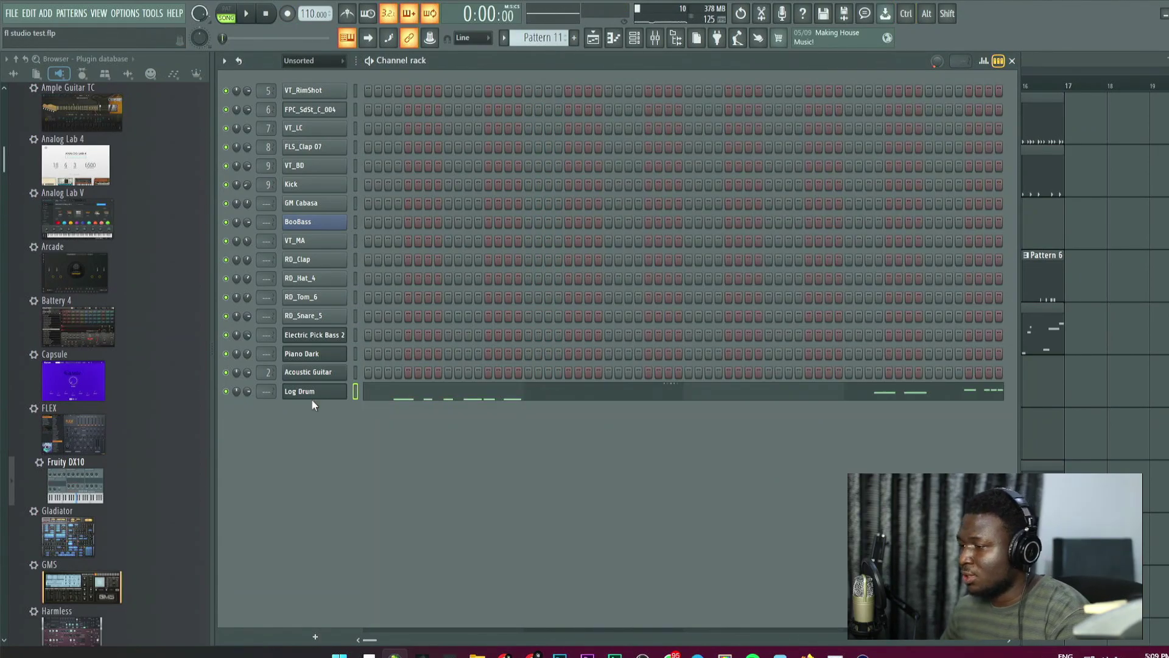
{"action": "left_click", "coordinate": [527, 396]}
{"action": "key", "text": "space"}
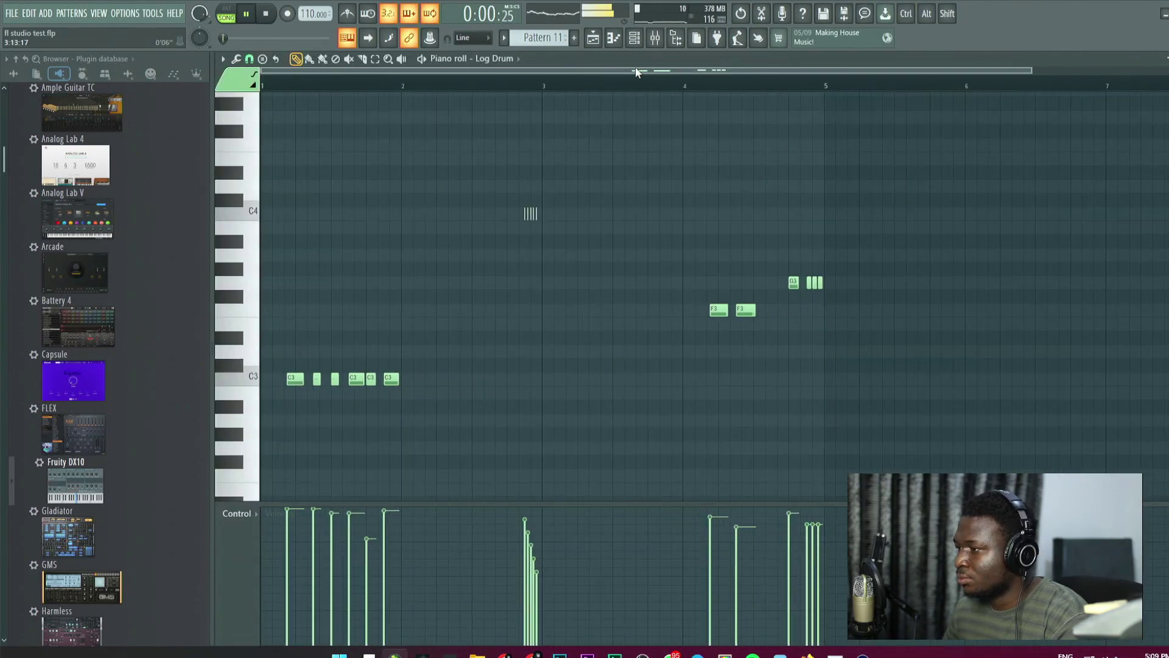
Place Pattern 11 at bar 1 of Track 10 in the playlist and listen to it with the arrangement.
{"action": "left_click", "coordinate": [593, 38]}
{"action": "left_click", "coordinate": [406, 588]}
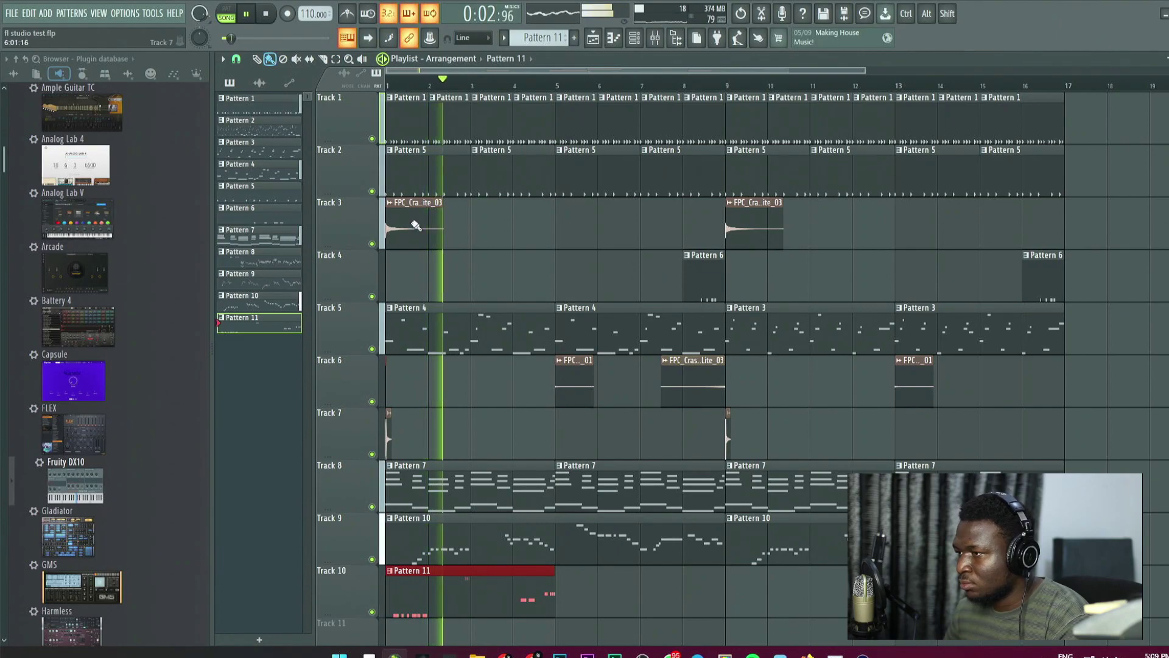
{"action": "left_click", "coordinate": [297, 19]}
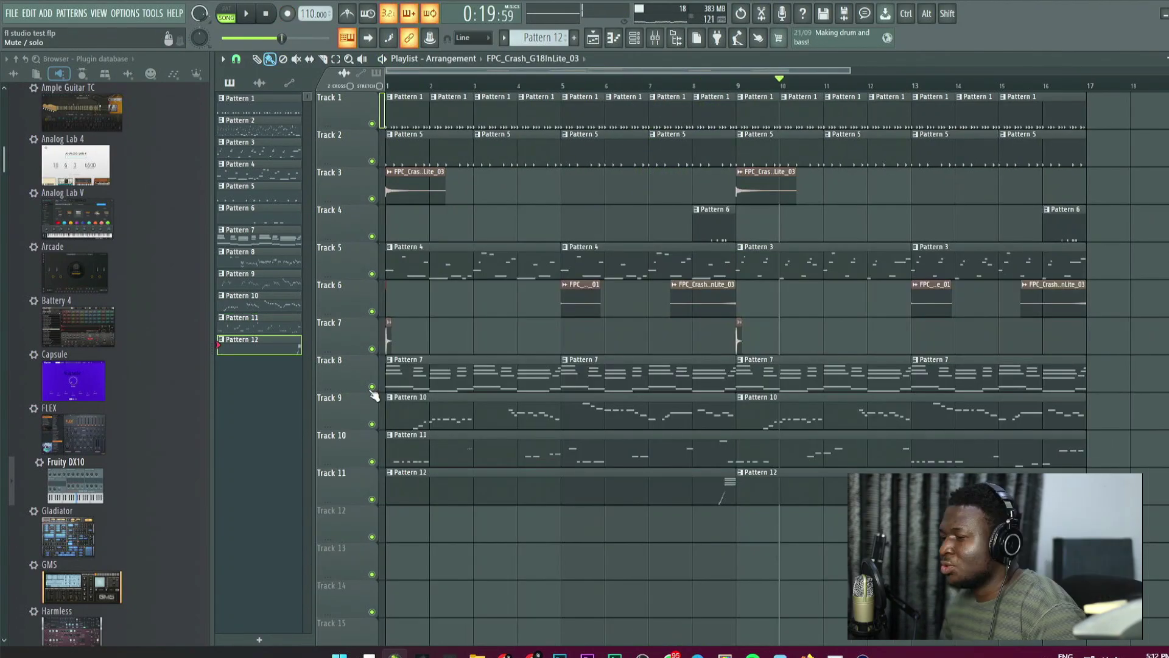
Solo Track 8, make Pattern 7 the active pattern and re-enable Track 10 alongside it.
{"action": "right_click", "coordinate": [372, 388]}
{"action": "left_click", "coordinate": [474, 377]}
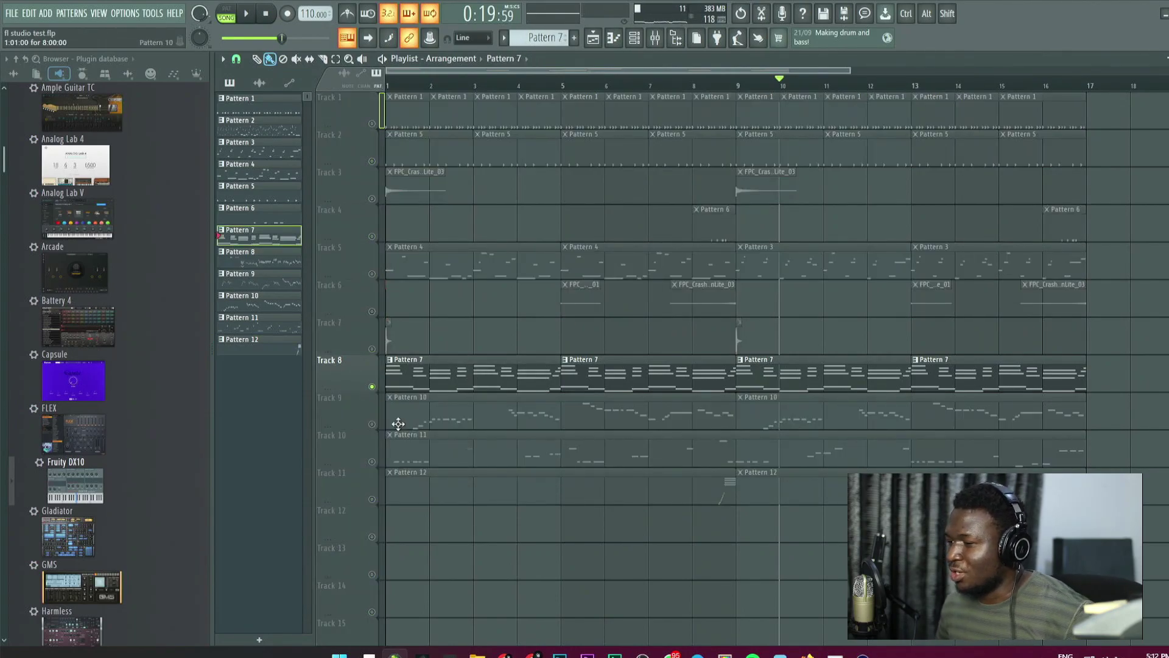
{"action": "left_click", "coordinate": [372, 462]}
Add an FL Keys channel, load its ePiano preset and give it the Piano Dark chords in Pattern 7.
{"action": "left_click", "coordinate": [634, 37]}
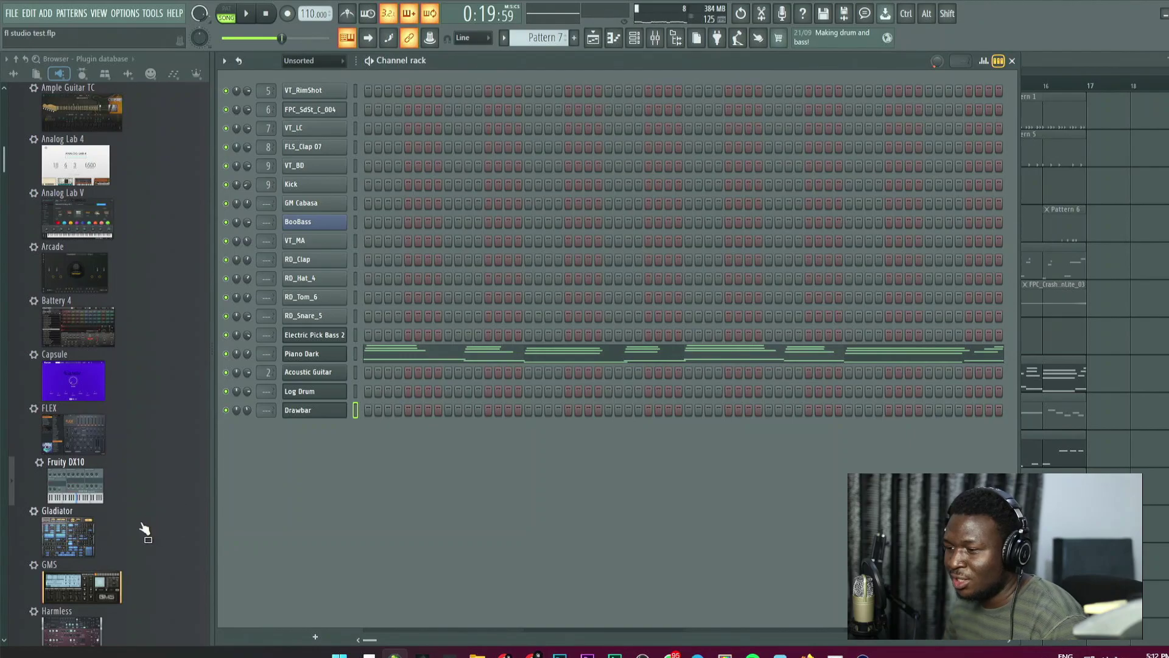
{"action": "left_click", "coordinate": [317, 636]}
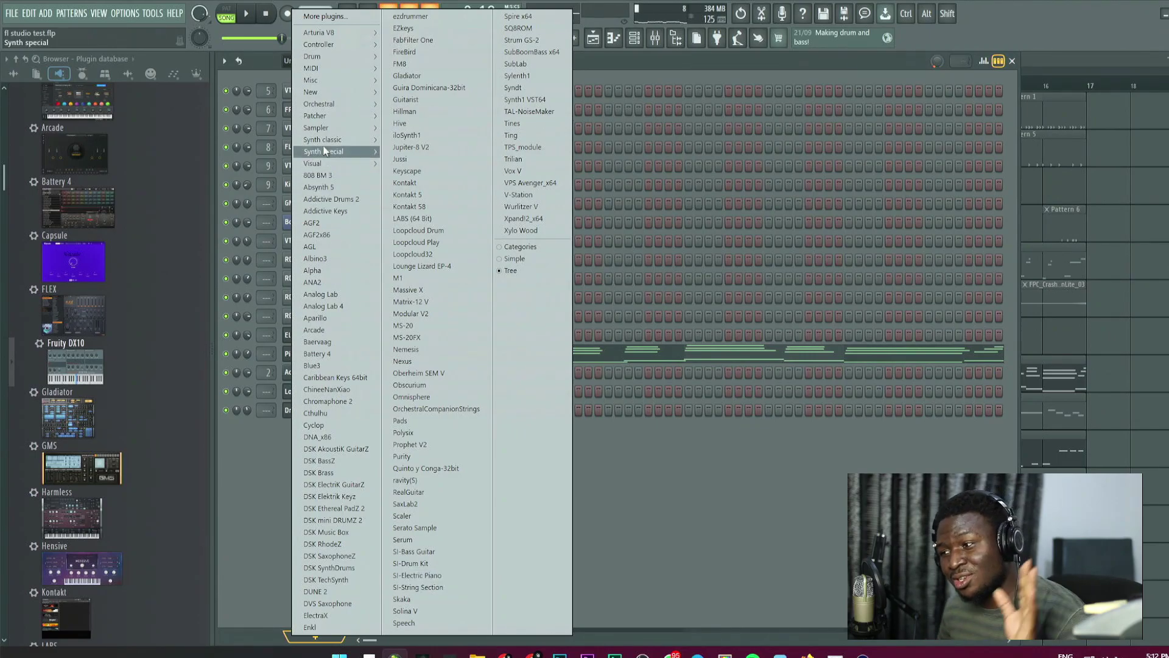
{"action": "mouse_move", "coordinate": [328, 81]}
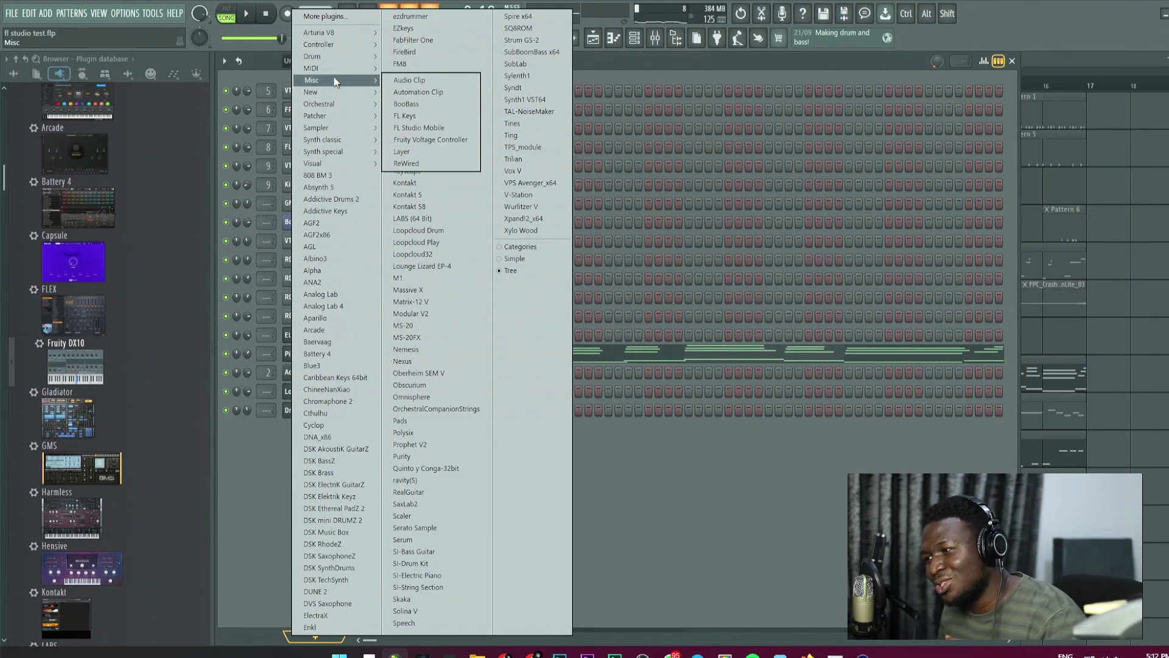
{"action": "left_click", "coordinate": [410, 116]}
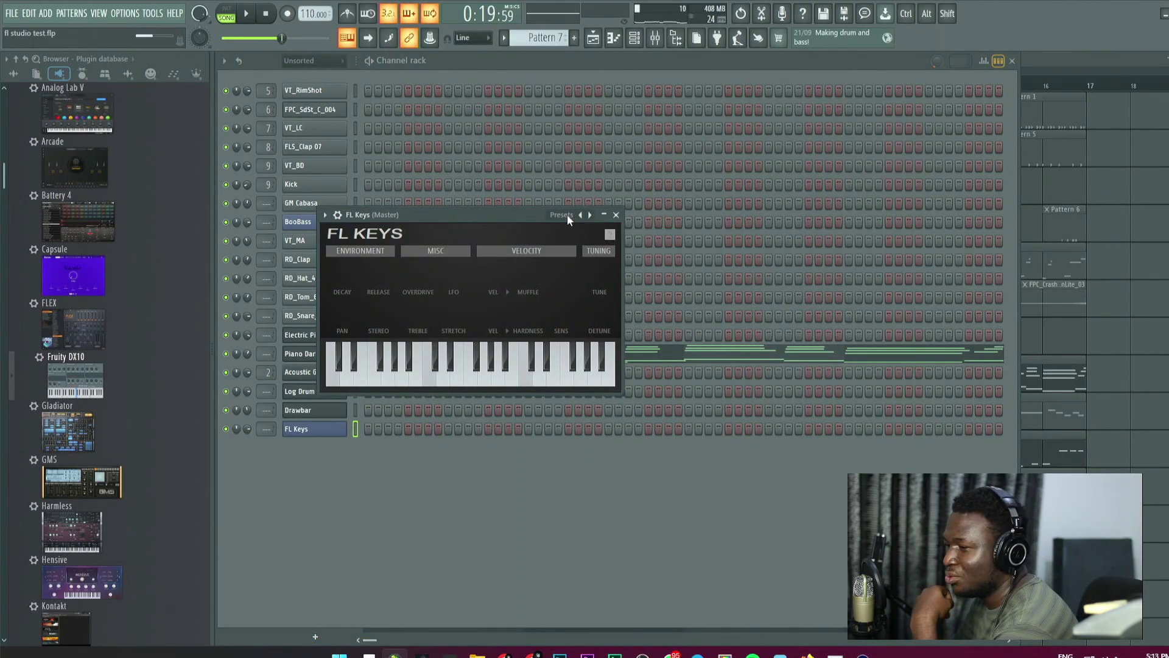
{"action": "left_click", "coordinate": [568, 216]}
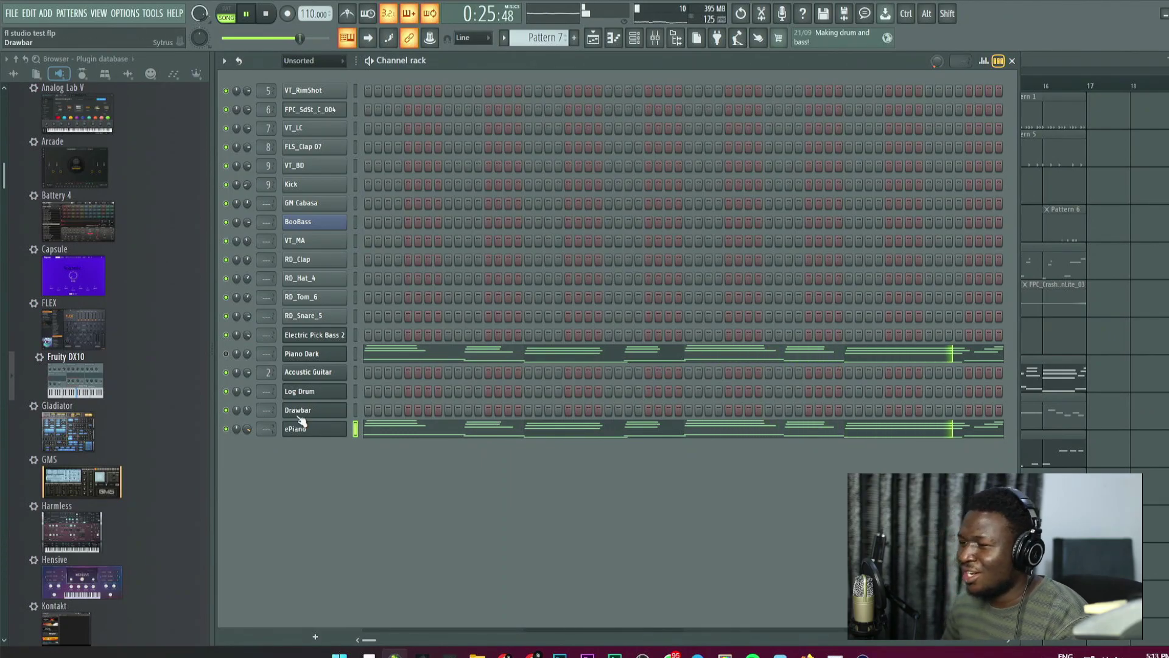
Clone the Drawbar channel to create a second Sytrus instrument.
{"action": "left_click", "coordinate": [315, 636]}
{"action": "left_click", "coordinate": [274, 543]}
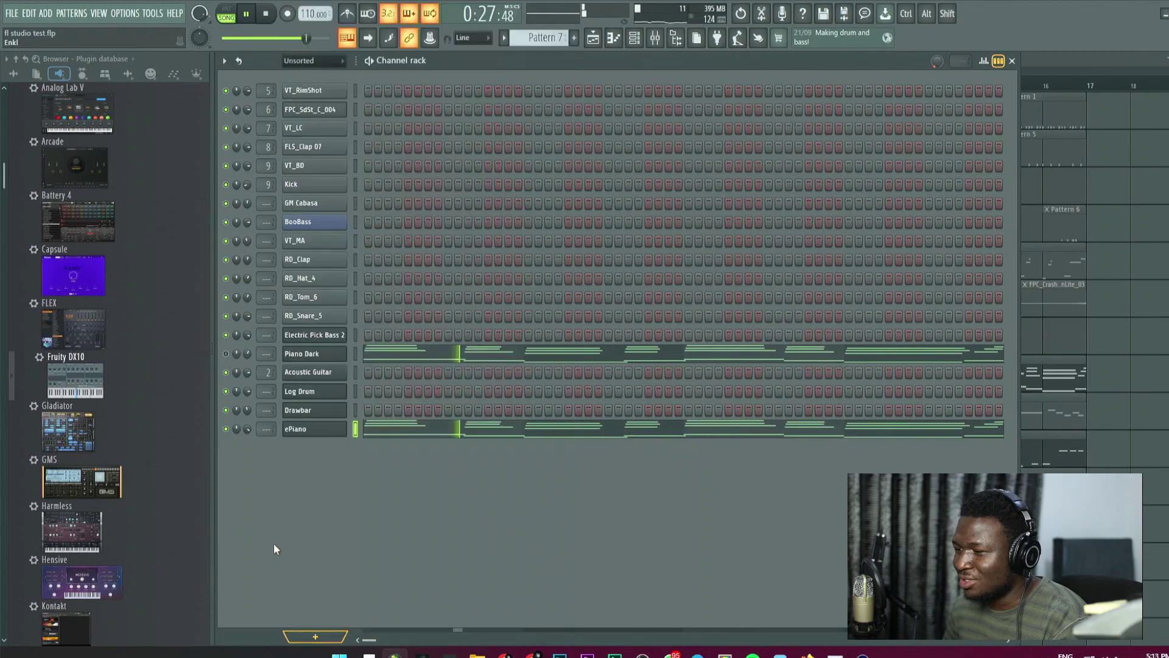
{"action": "right_click", "coordinate": [307, 411]}
{"action": "left_click", "coordinate": [360, 518]}
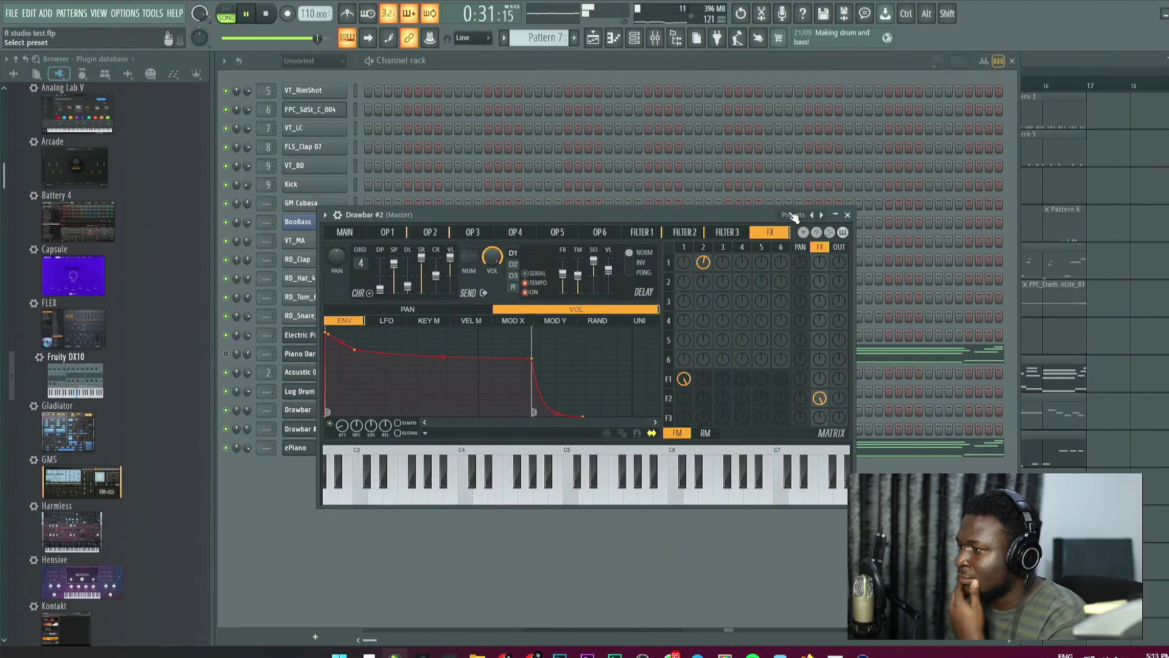
Load the Bells preset in the cloned Drawbar channel and paste the piano chord notes into it.
{"action": "left_click", "coordinate": [788, 212]}
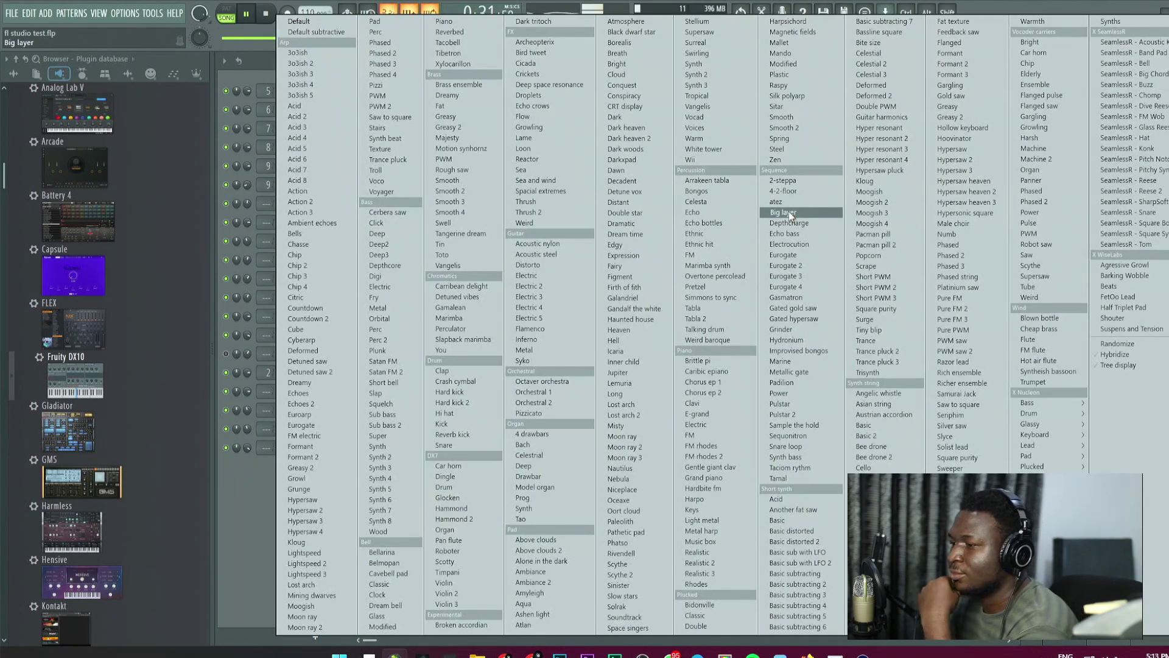
{"action": "left_click", "coordinate": [316, 234]}
{"action": "left_click", "coordinate": [306, 429]}
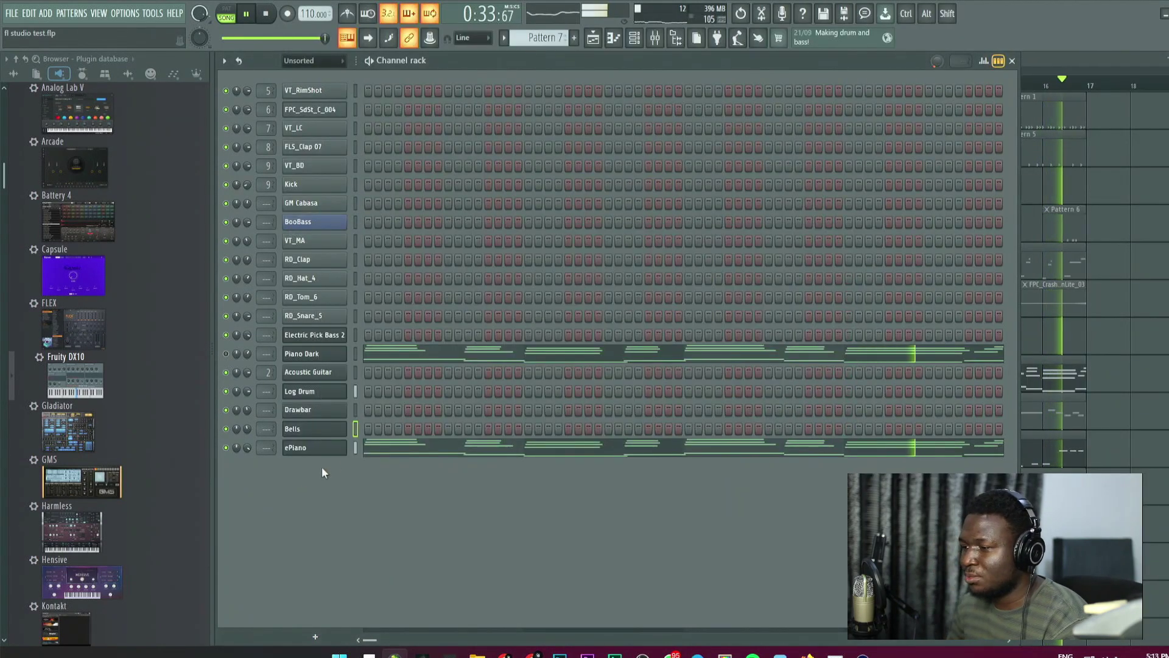
{"action": "key", "text": "ctrl+v"}
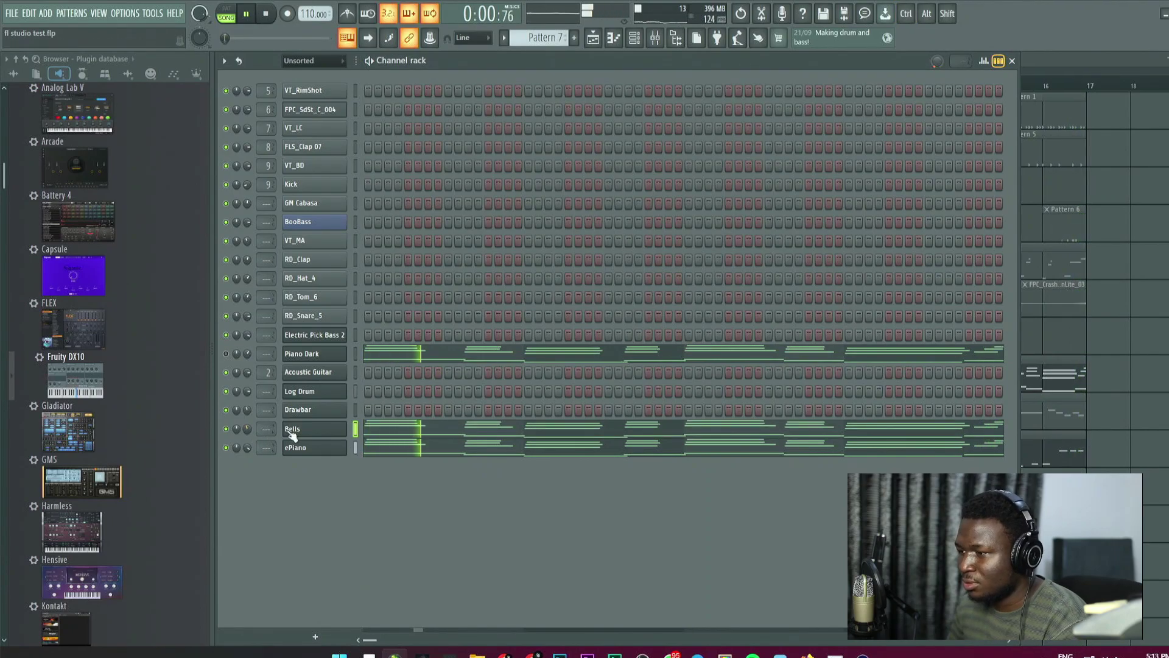
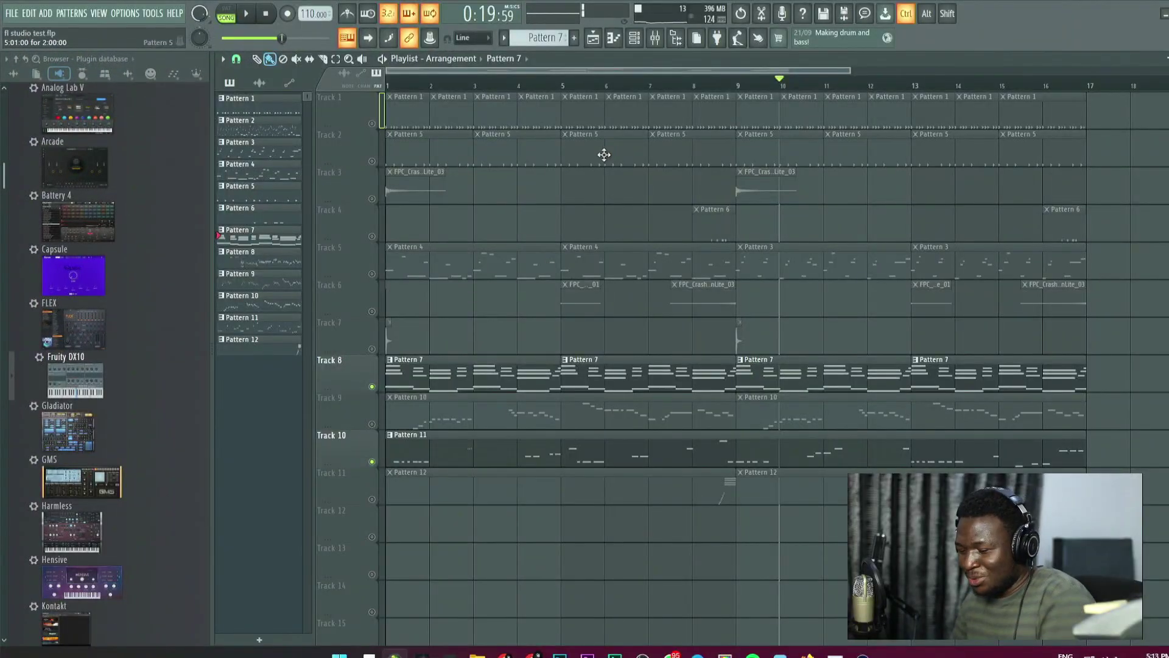
Create Pattern 13, unmute Track 12 and place the empty pattern there at bars 1 and 5.
{"action": "key", "text": "F4"}
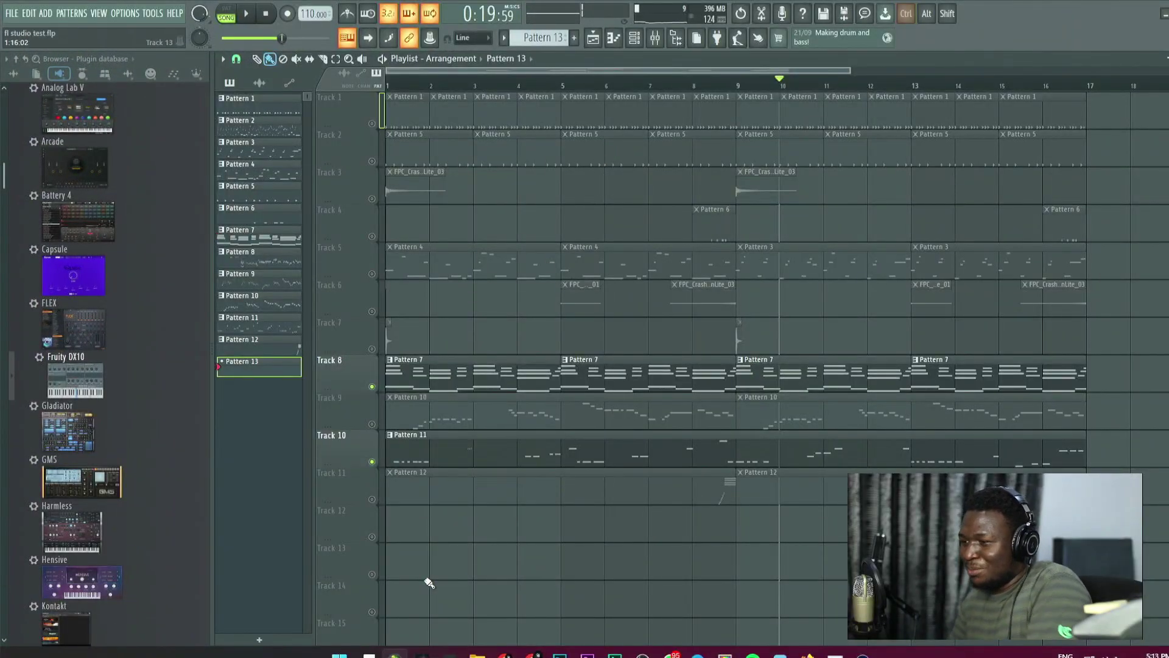
{"action": "left_click", "coordinate": [372, 537]}
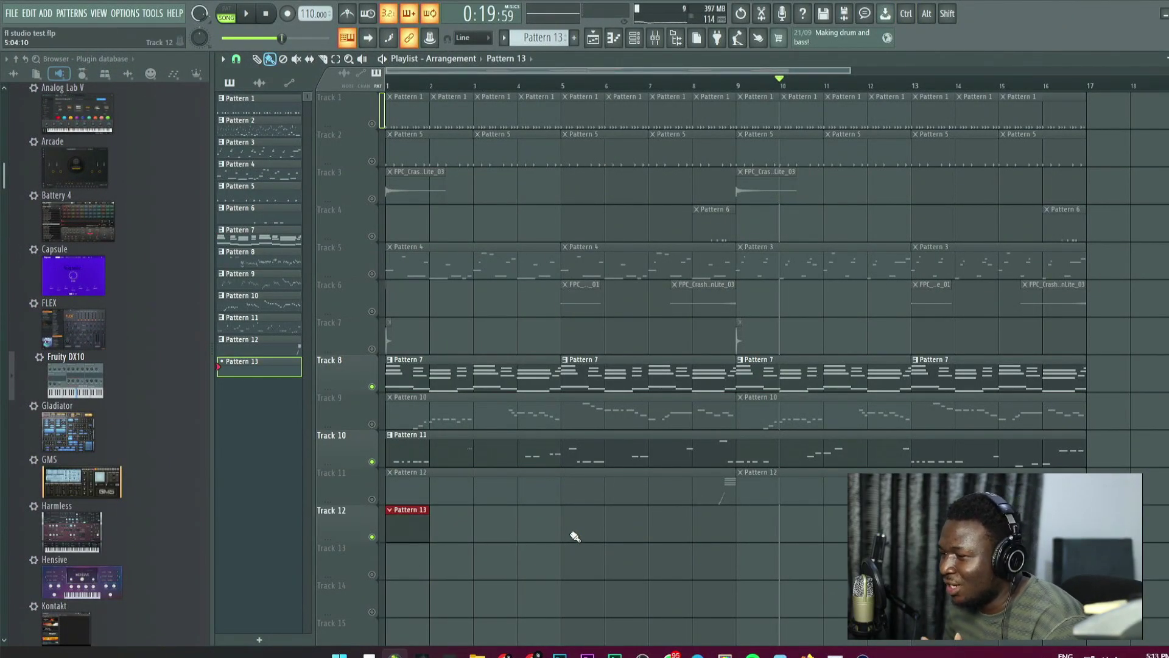
{"action": "left_click", "coordinate": [575, 536]}
{"action": "key", "text": "space"}
Search the sample browser, place the Toy Scritch SFX clip on Track 13 midway through bar 2, and audition it with a quick fade-out.
{"action": "left_click", "coordinate": [20, 74]}
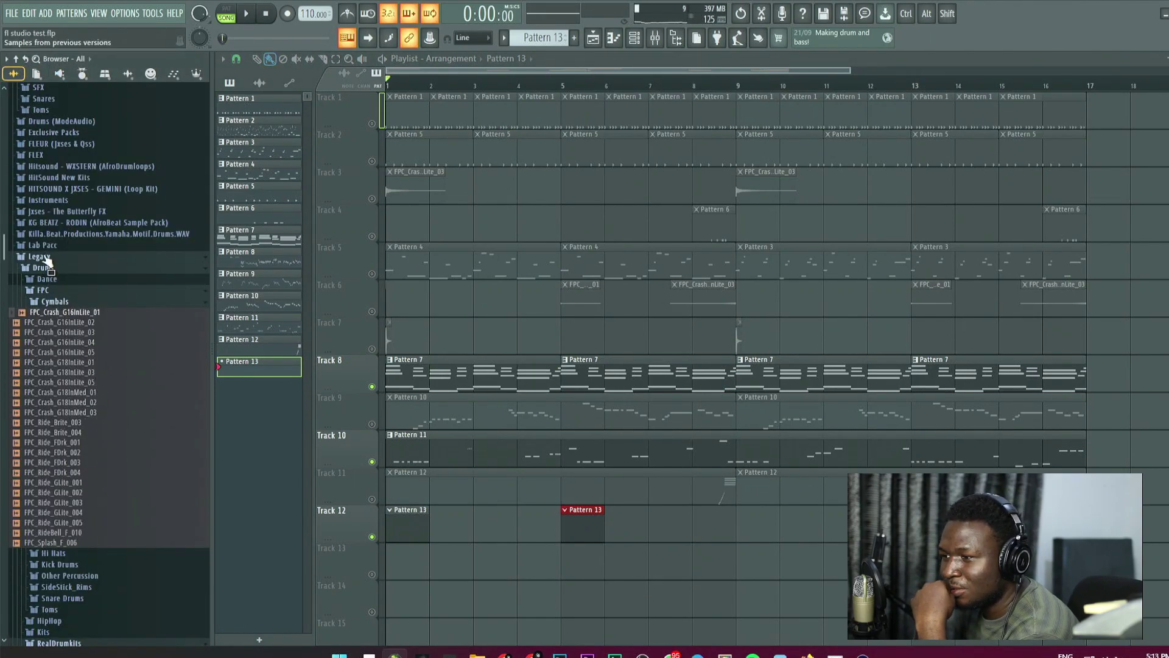
{"action": "right_click", "coordinate": [47, 259]}
{"action": "left_click", "coordinate": [103, 280]}
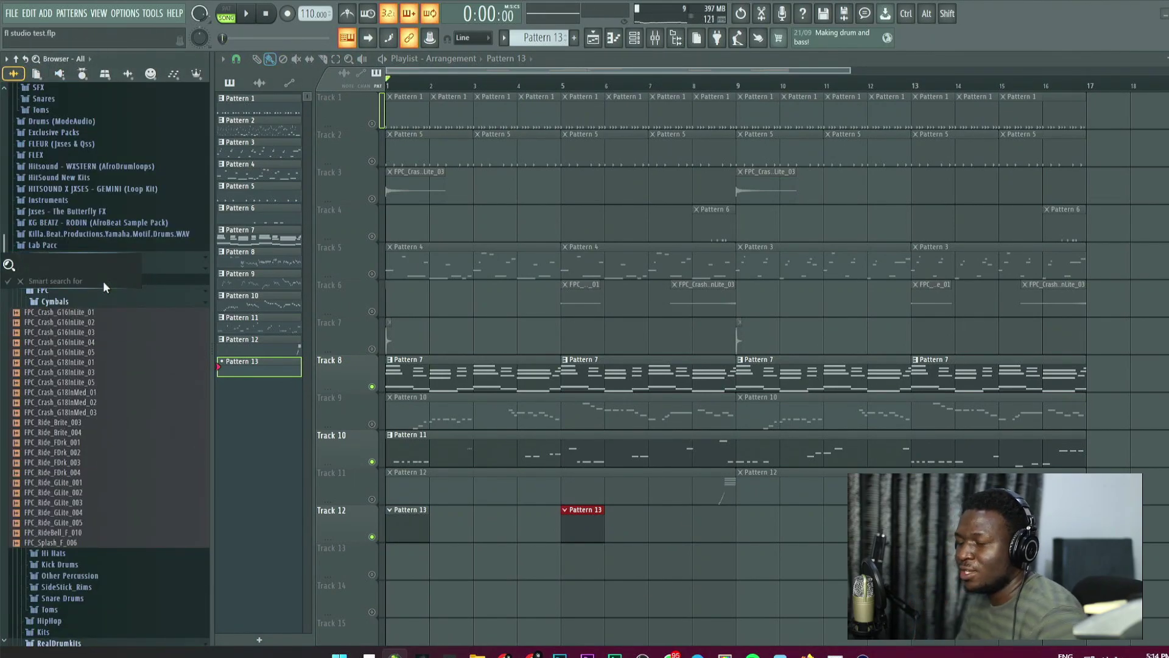
{"action": "type", "text": "shalers"}
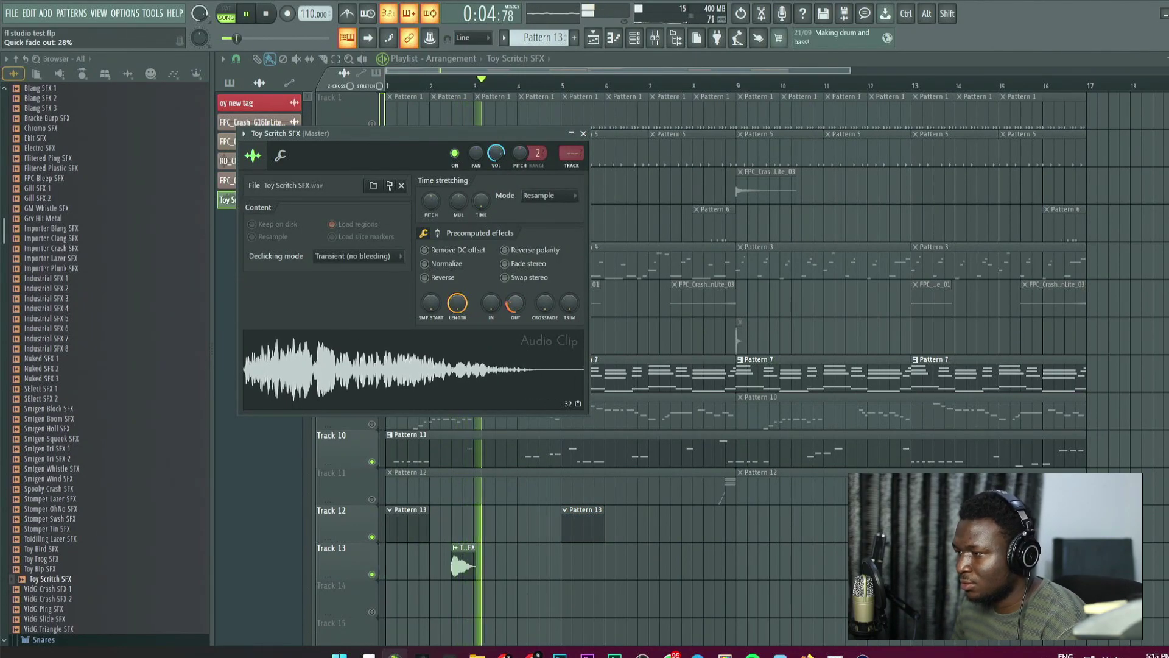
{"action": "key", "text": "space"}
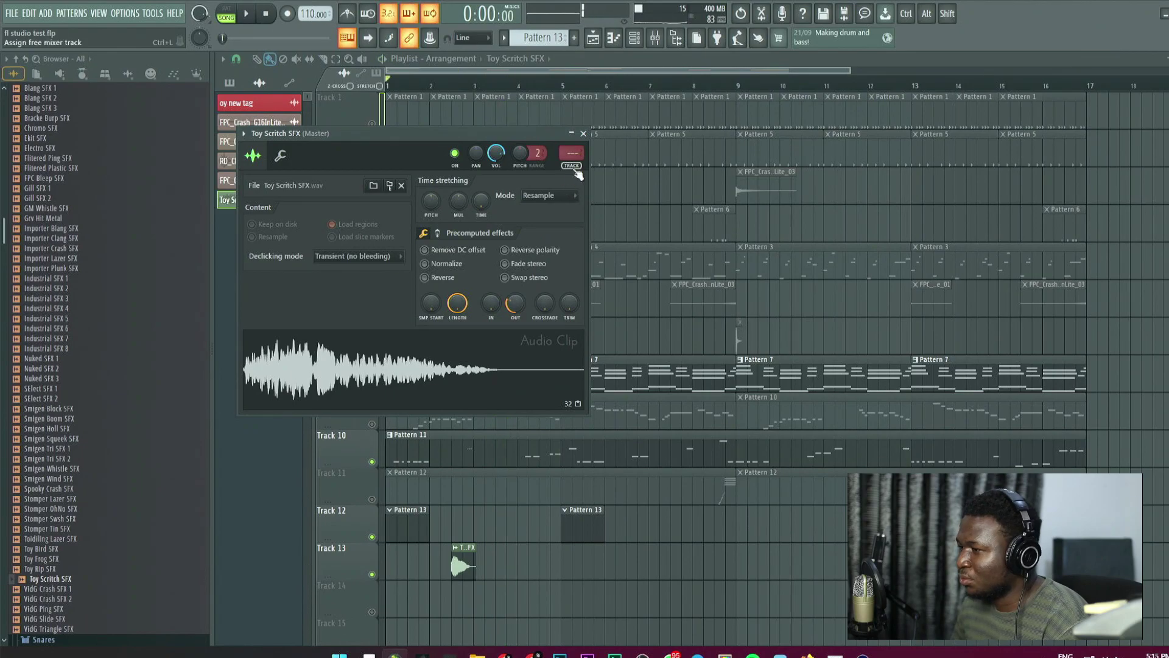
Assign the Toy Scritch SFX clip to a free mixer track and add Fruity Delay 3 to it.
{"action": "left_click", "coordinate": [574, 168]}
{"action": "left_click", "coordinate": [1080, 95]}
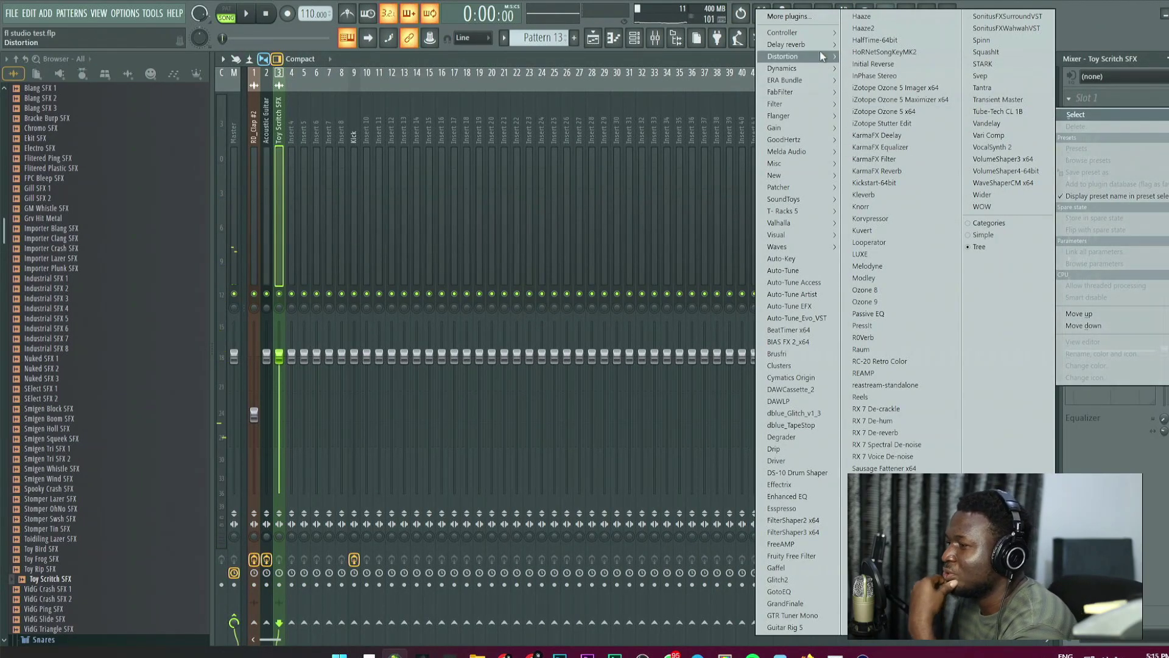
{"action": "mouse_move", "coordinate": [810, 49]}
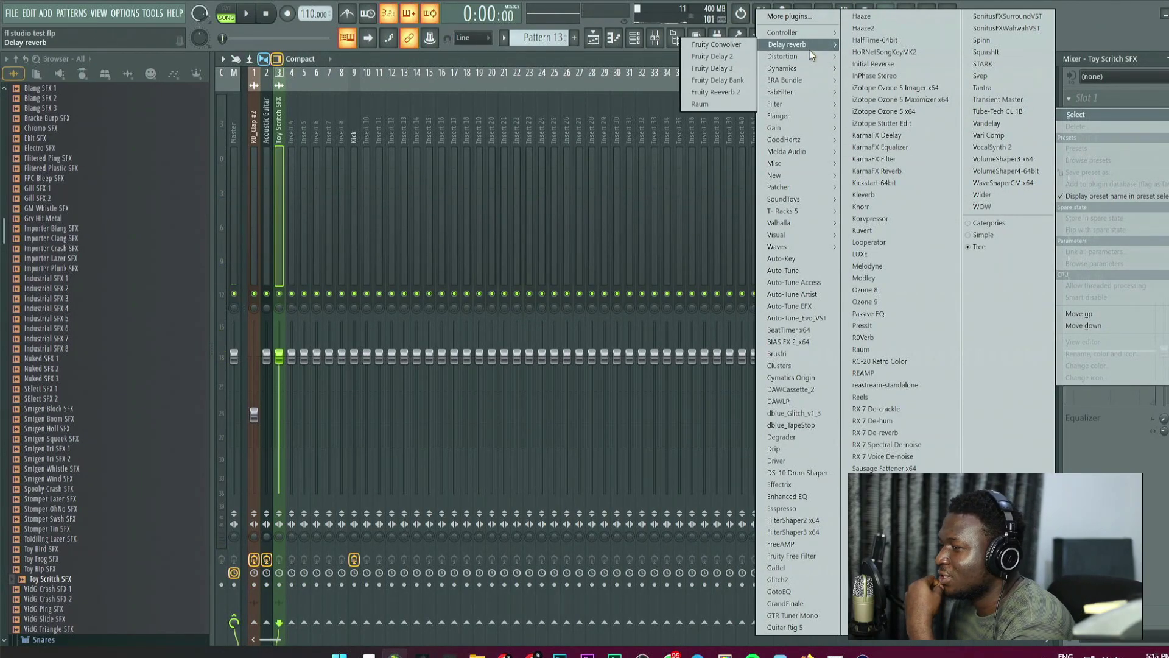
{"action": "left_click", "coordinate": [741, 64]}
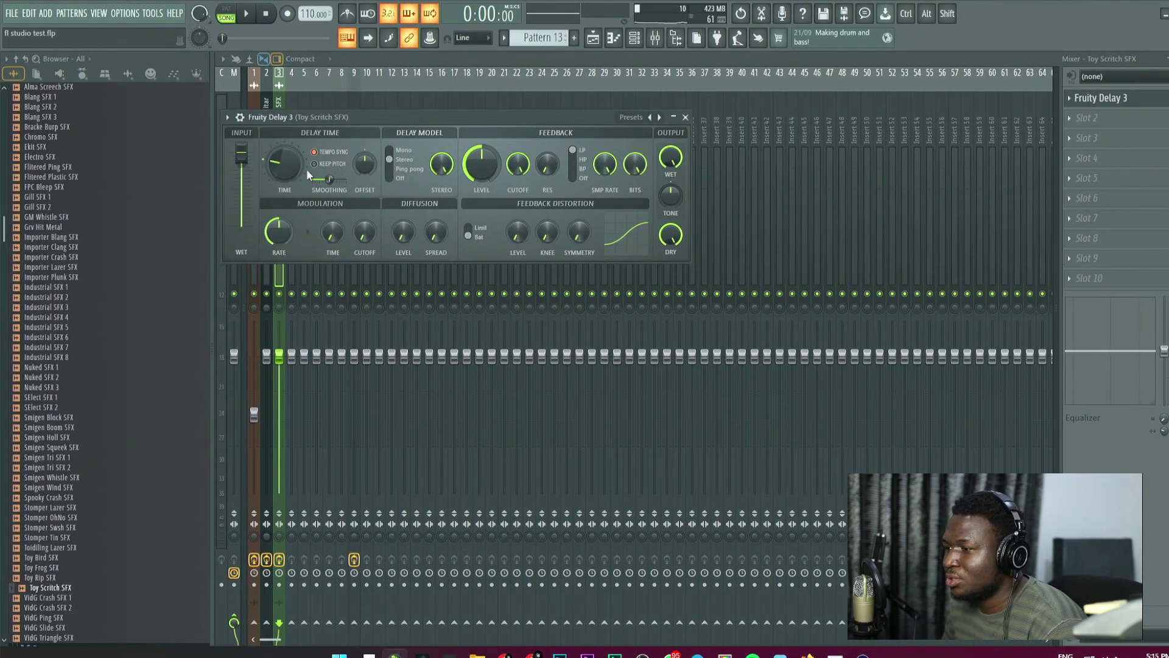
Set the Fruity Delay 3 time to the 1/2 note value.
{"action": "right_click", "coordinate": [283, 167]}
{"action": "mouse_move", "coordinate": [366, 187]}
{"action": "left_click", "coordinate": [419, 249]}
Add Fruity Reeverb 2 to the second slot of the Toy Scritch SFX track and lower the track volume to about -12.5 dB during playback.
{"action": "left_click", "coordinate": [1087, 117]}
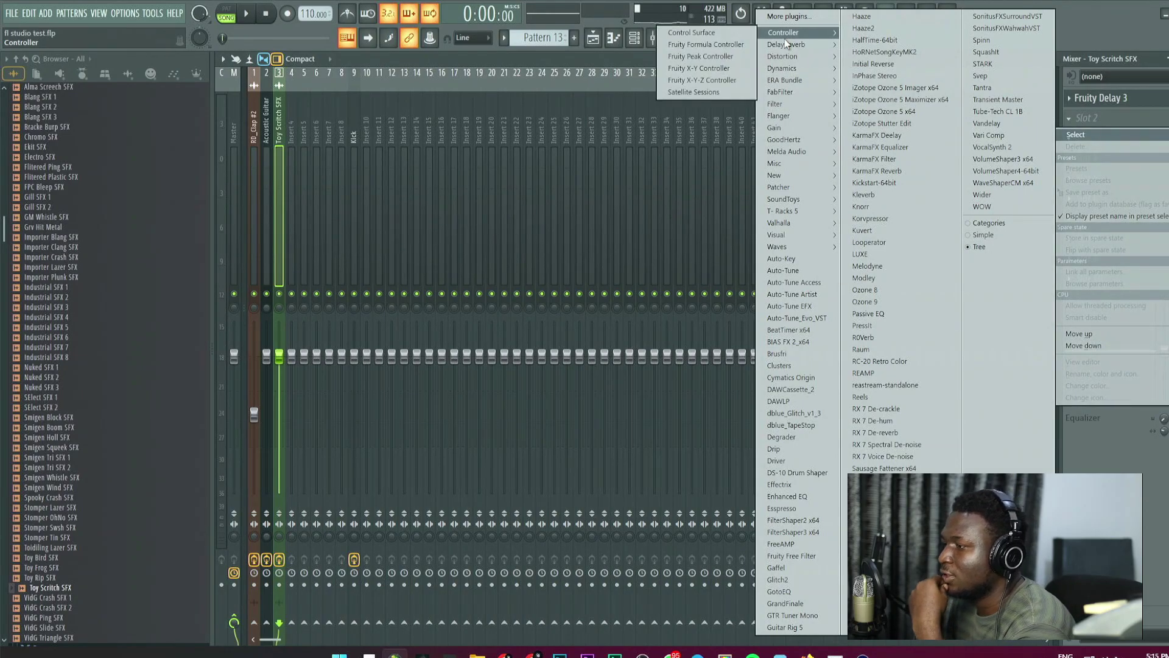
{"action": "mouse_move", "coordinate": [785, 44]}
{"action": "left_click", "coordinate": [706, 92]}
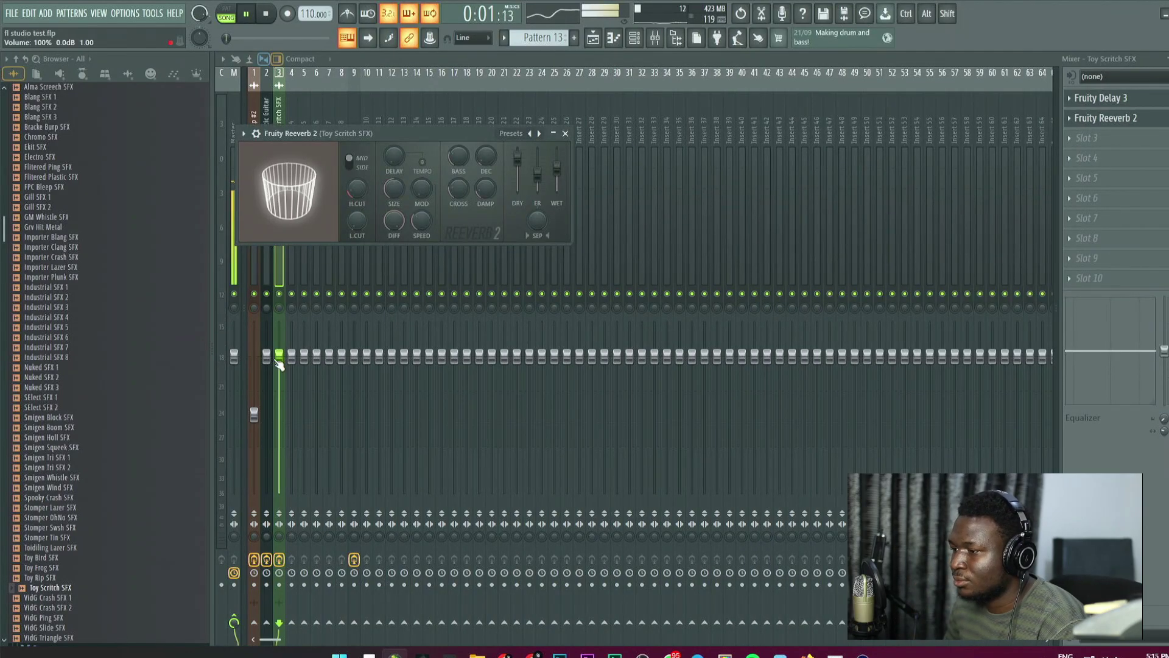
{"action": "left_click_drag", "start_coordinate": [277, 360], "coordinate": [279, 398]}
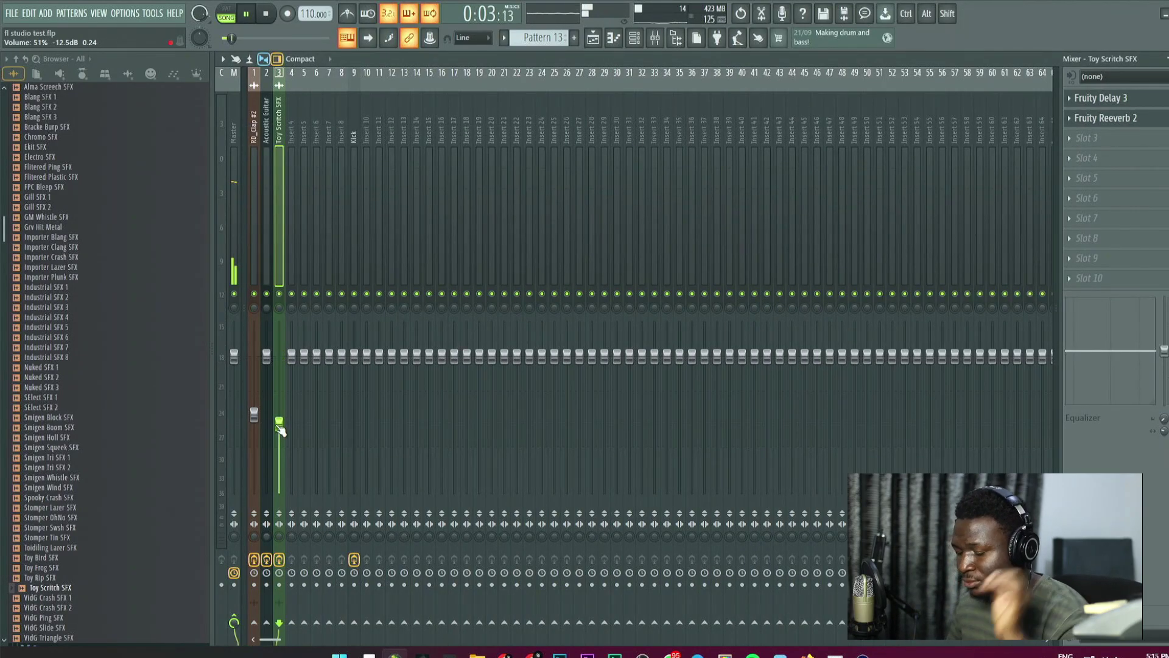
{"action": "key", "text": "space"}
Set the Fruity Delay 3 time to 1/4 and its delay model to Ping pong.
{"action": "left_click", "coordinate": [1115, 100]}
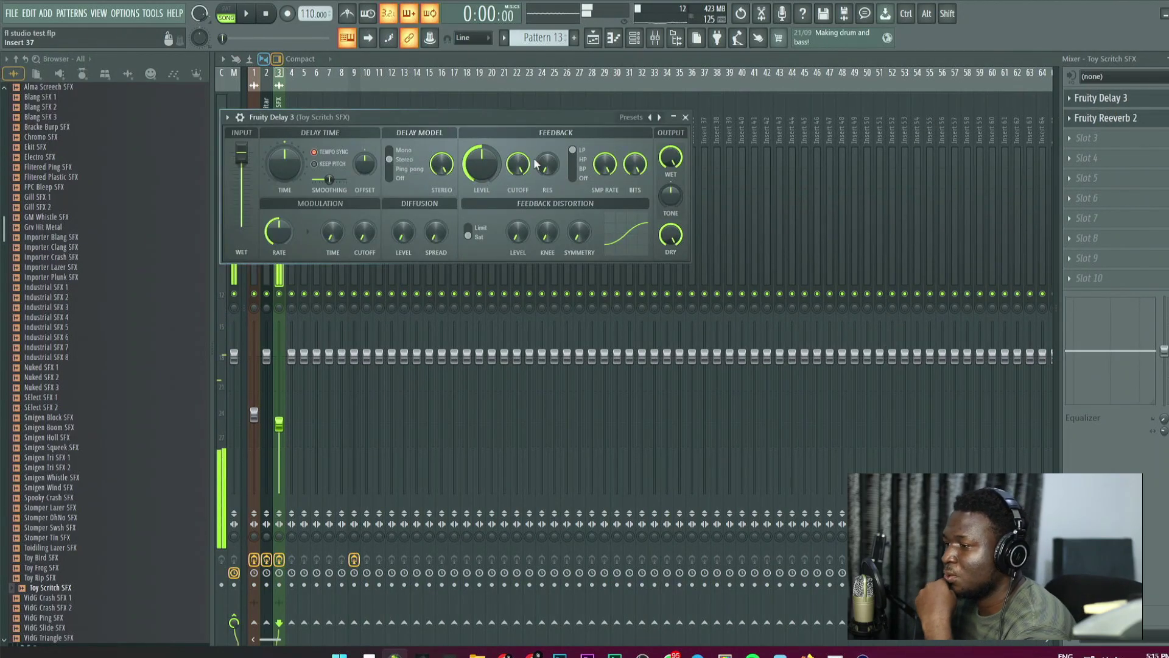
{"action": "right_click", "coordinate": [283, 166]}
{"action": "mouse_move", "coordinate": [352, 182]}
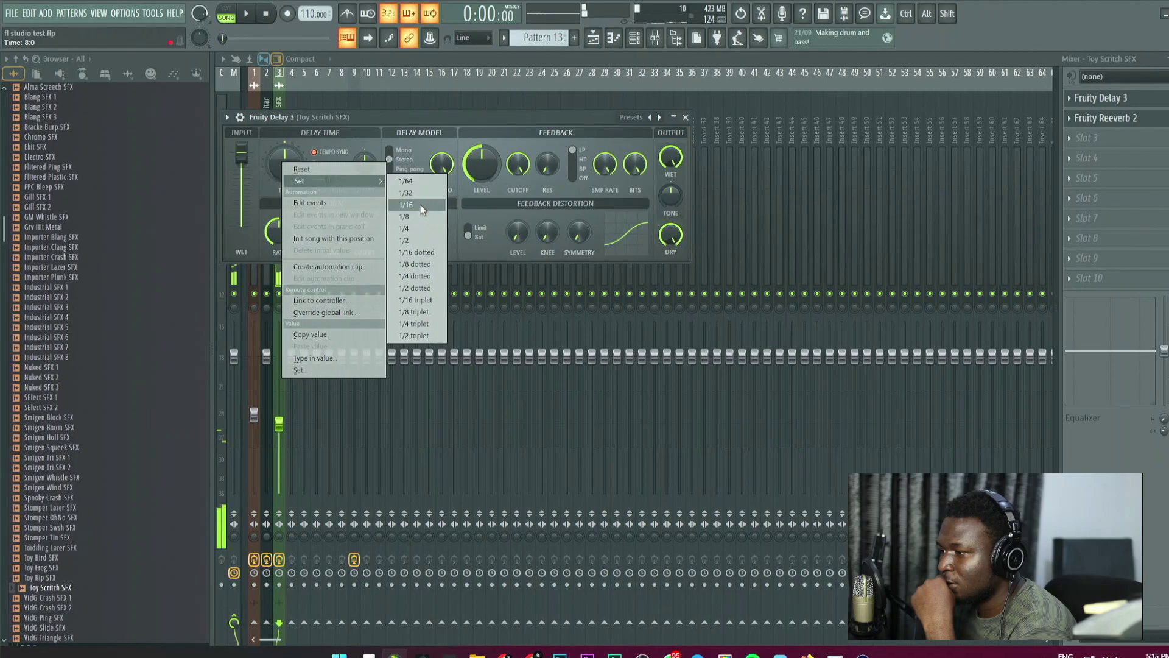
{"action": "left_click", "coordinate": [417, 230]}
{"action": "left_click_drag", "start_coordinate": [408, 117], "coordinate": [462, 120]}
{"action": "key", "text": "space"}
{"action": "left_click", "coordinate": [449, 174]}
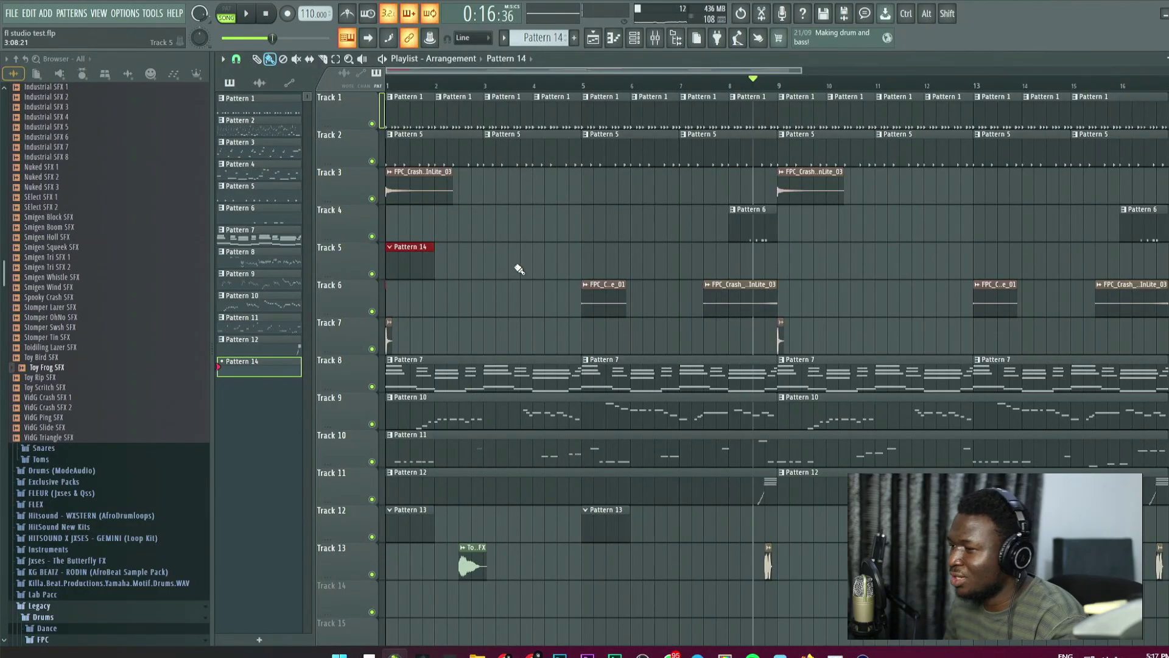
Place Pattern 14 on Track 5 at bars 5, 9 and 13, and stop the song playback.
{"action": "left_click", "coordinate": [626, 256]}
{"action": "left_click", "coordinate": [782, 259]}
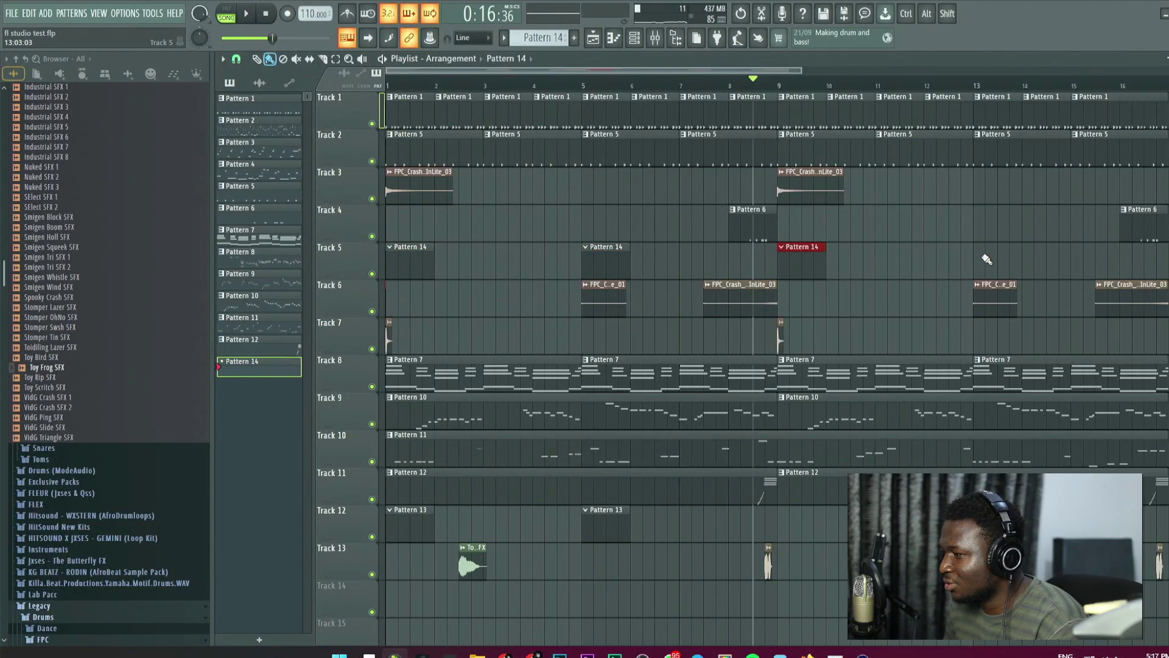
{"action": "left_click", "coordinate": [979, 260]}
{"action": "left_click", "coordinate": [633, 40]}
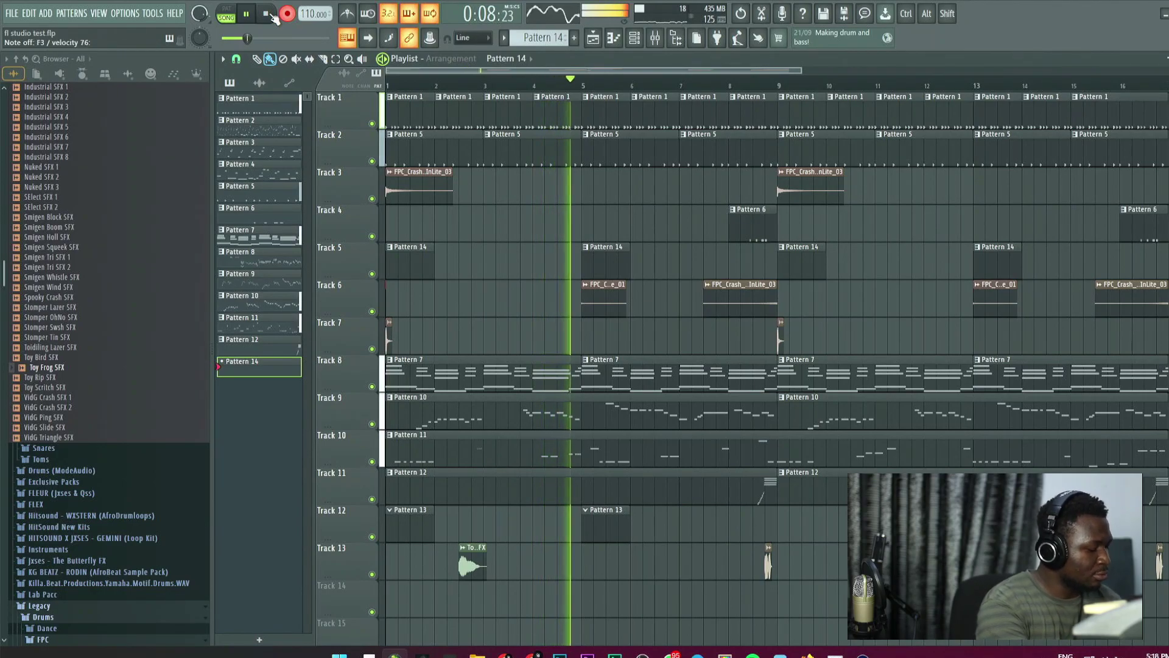
{"action": "left_click", "coordinate": [272, 16]}
Add Fruity soft clipper to slot 10 of the Master mixer track.
{"action": "key", "text": "F9"}
{"action": "left_click", "coordinate": [236, 111]}
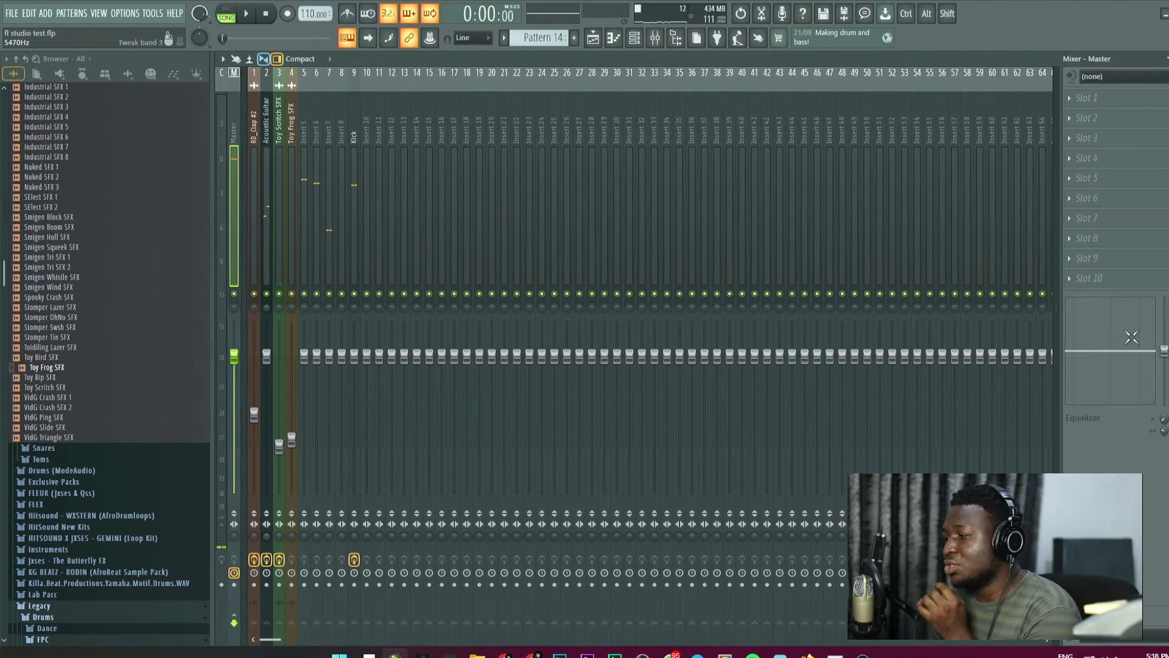
{"action": "left_click", "coordinate": [1122, 286]}
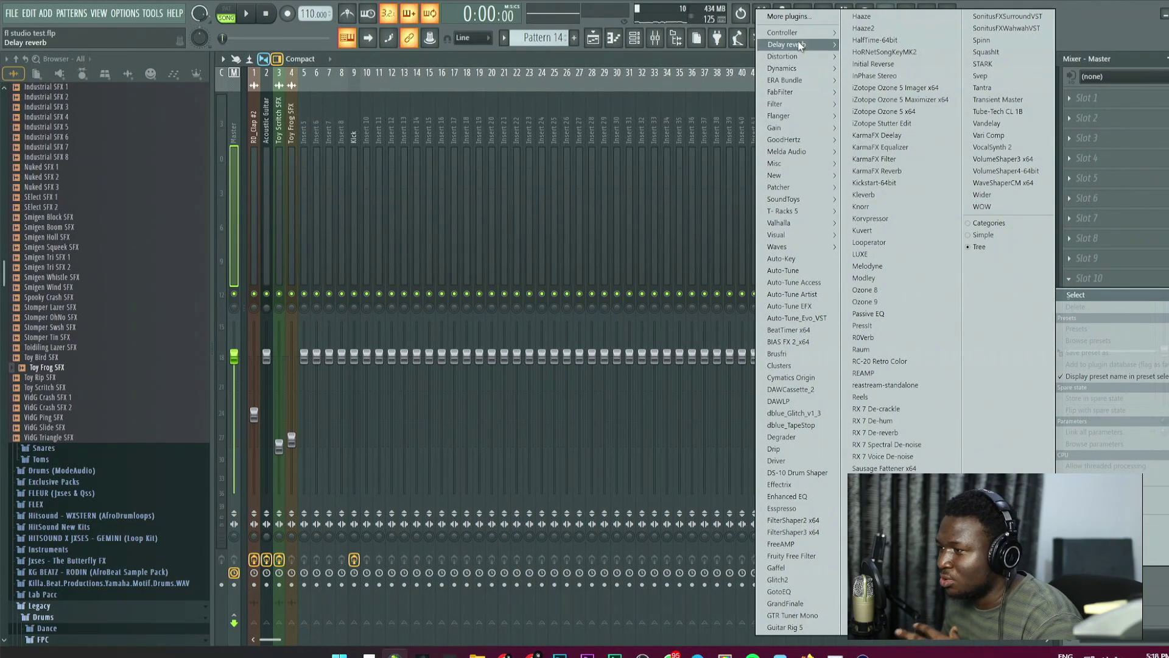
{"action": "mouse_move", "coordinate": [794, 56]}
{"action": "left_click", "coordinate": [705, 104]}
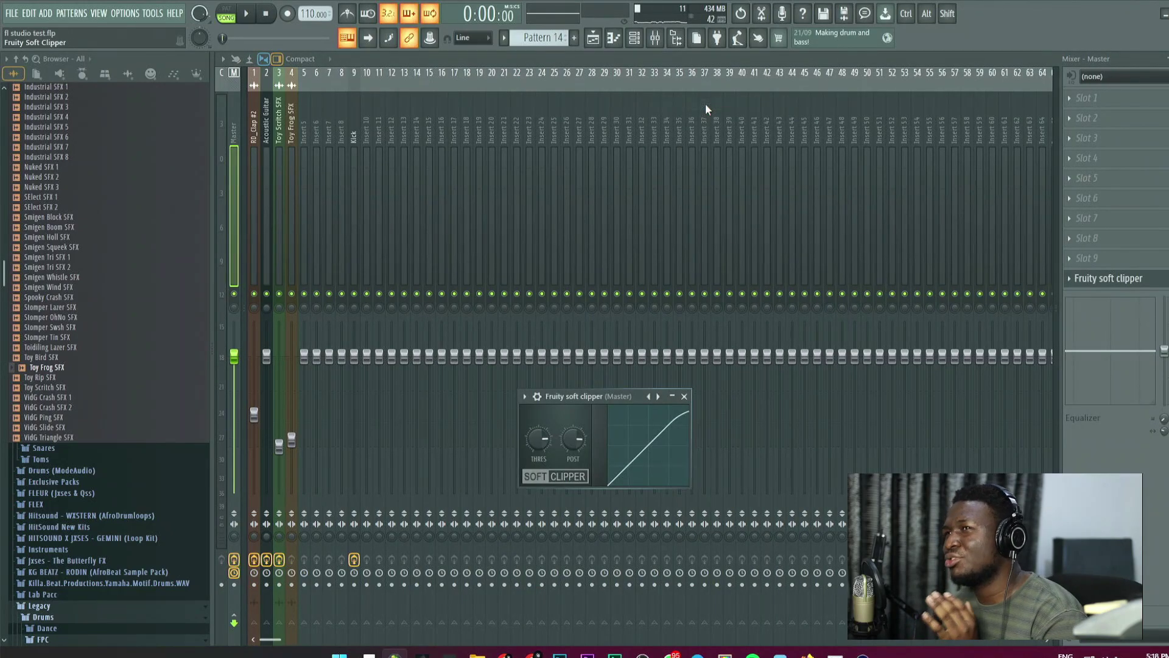
{"action": "left_click_drag", "start_coordinate": [588, 399], "coordinate": [594, 331]}
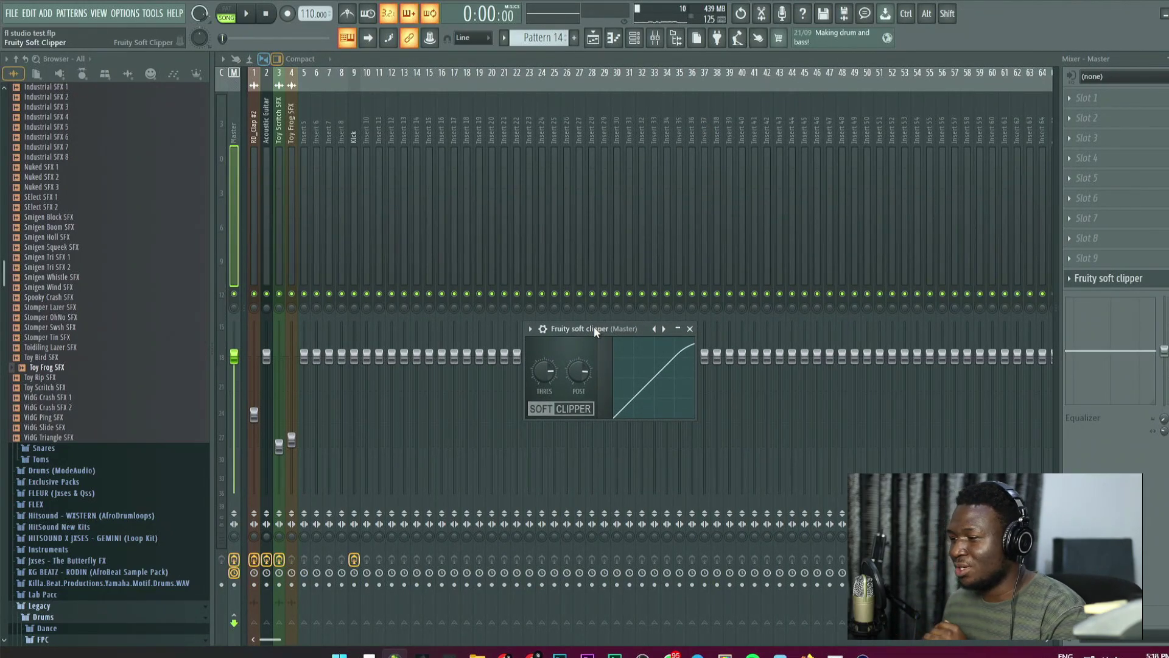
Play the arrangement in the playlist to hear how the parts sound together.
{"action": "left_click", "coordinate": [594, 38]}
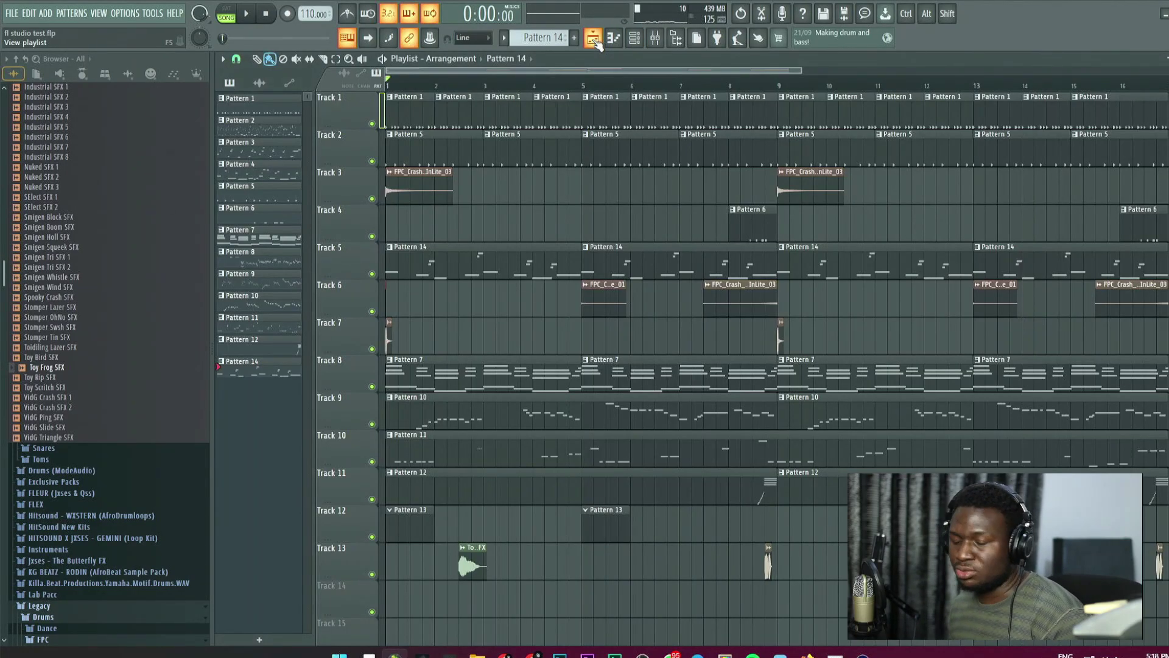
{"action": "key", "text": "space"}
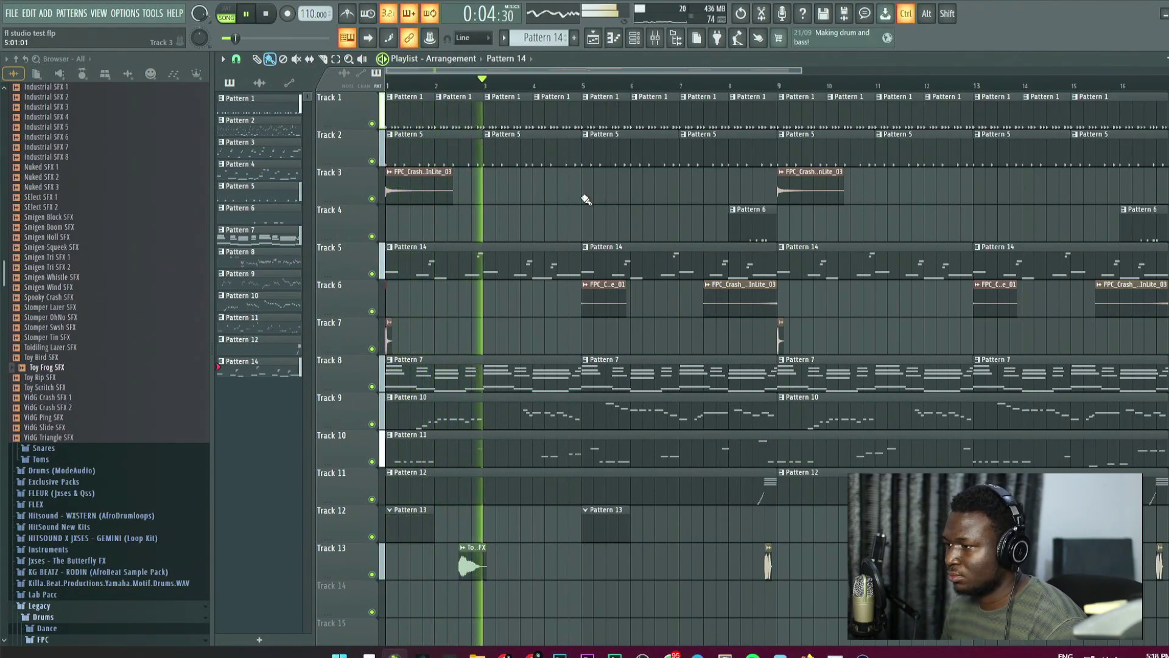
{"action": "key", "text": "space"}
Add a Sytrus channel to the channel rack and lower the Above clouds channel volume to about 43%.
{"action": "key", "text": "F6"}
{"action": "left_click", "coordinate": [314, 635]}
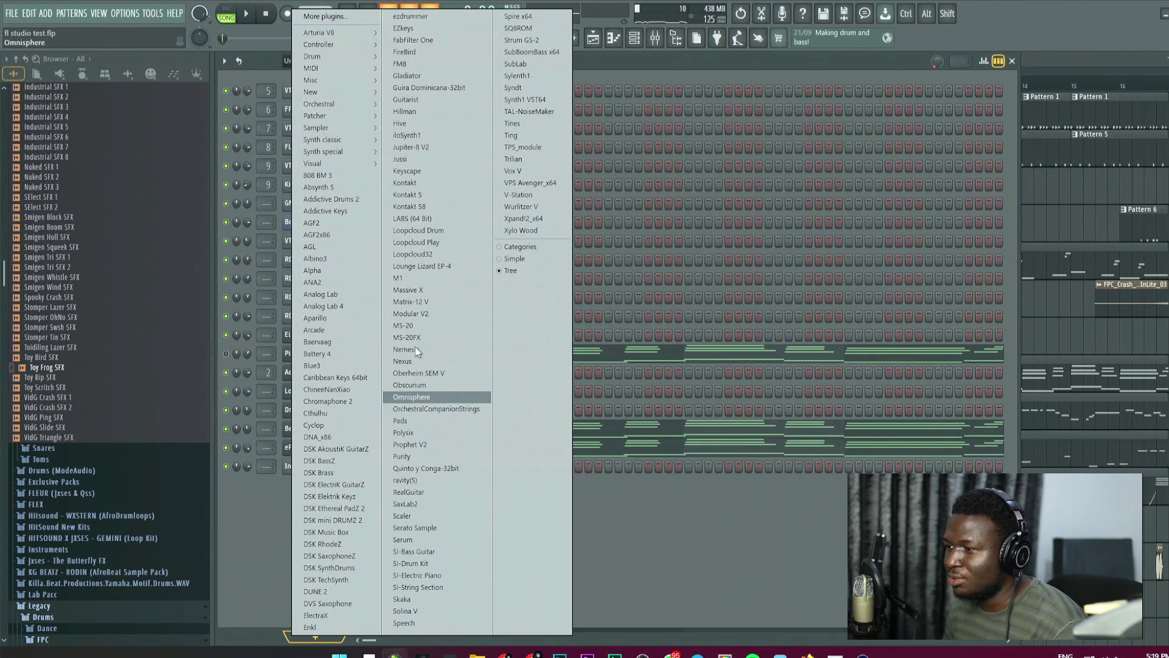
{"action": "mouse_move", "coordinate": [363, 140]}
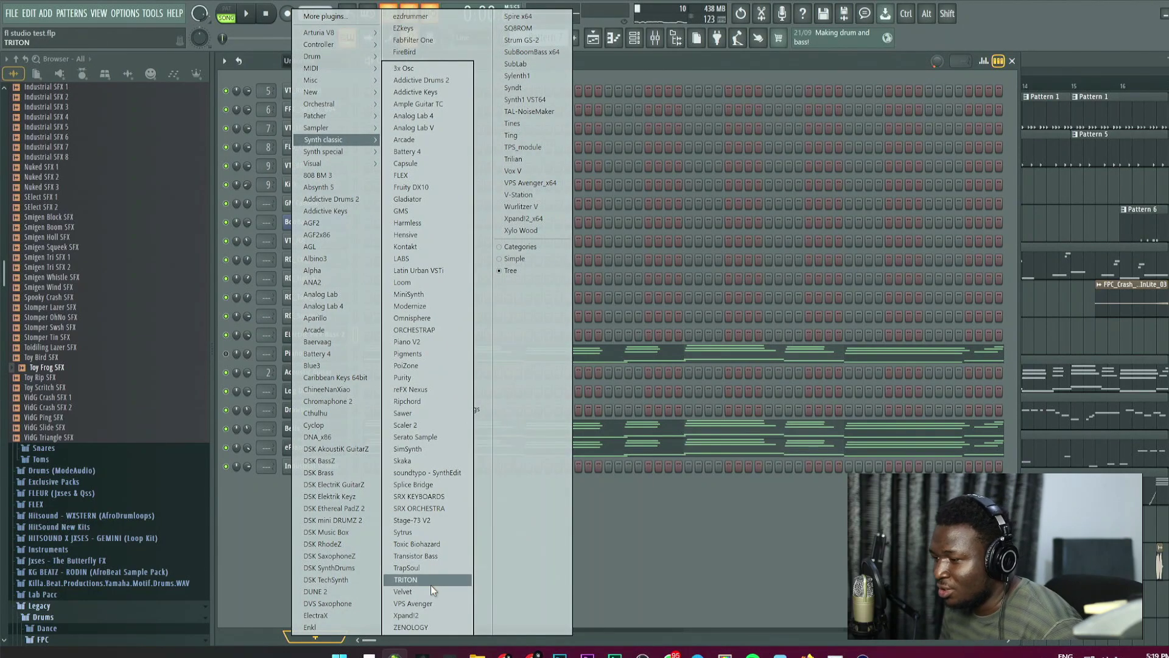
{"action": "left_click", "coordinate": [421, 555]}
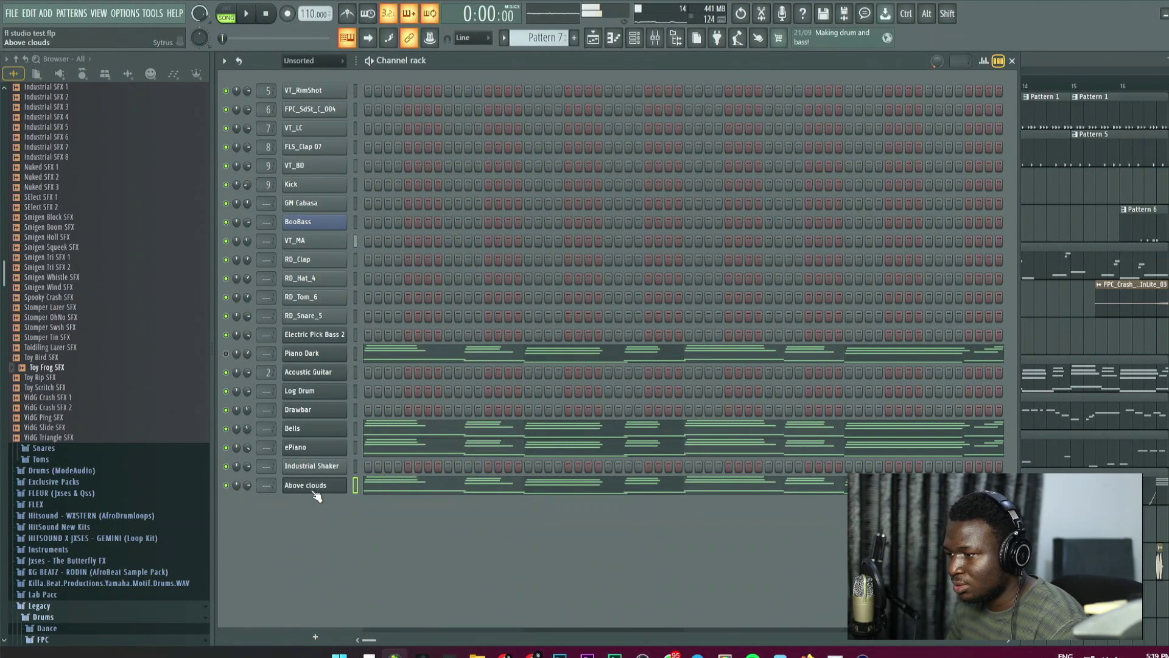
{"action": "left_click_drag", "start_coordinate": [237, 486], "coordinate": [238, 504]}
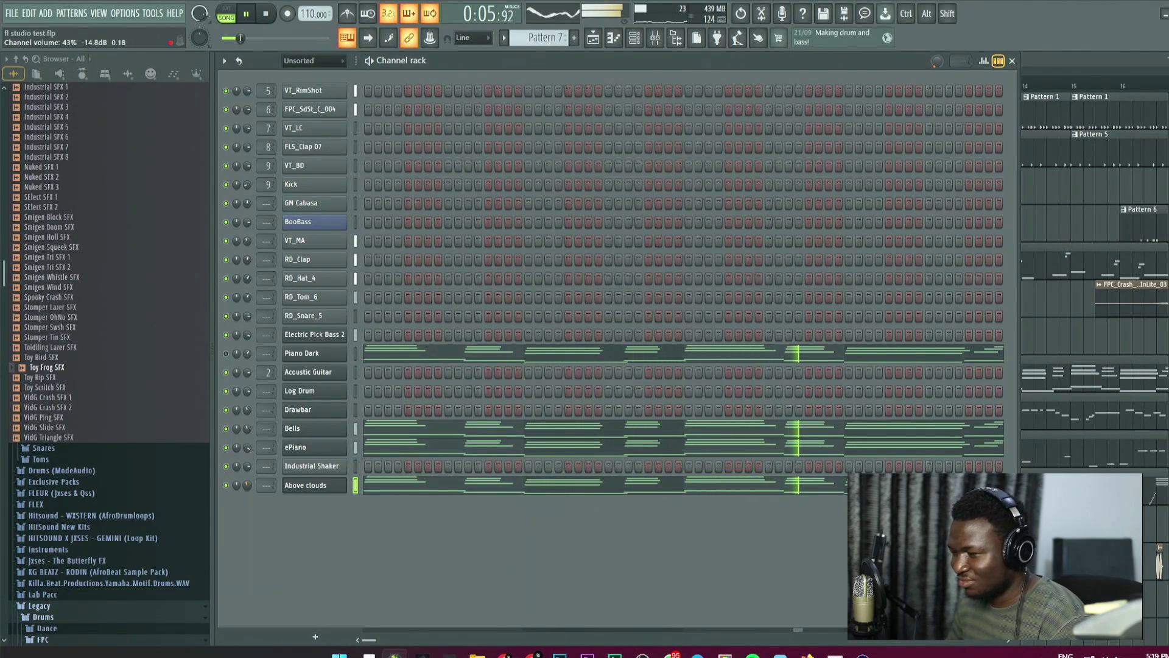
Open the Above clouds chord notes in the piano roll and quantize them.
{"action": "left_click", "coordinate": [404, 484]}
{"action": "key", "text": "space"}
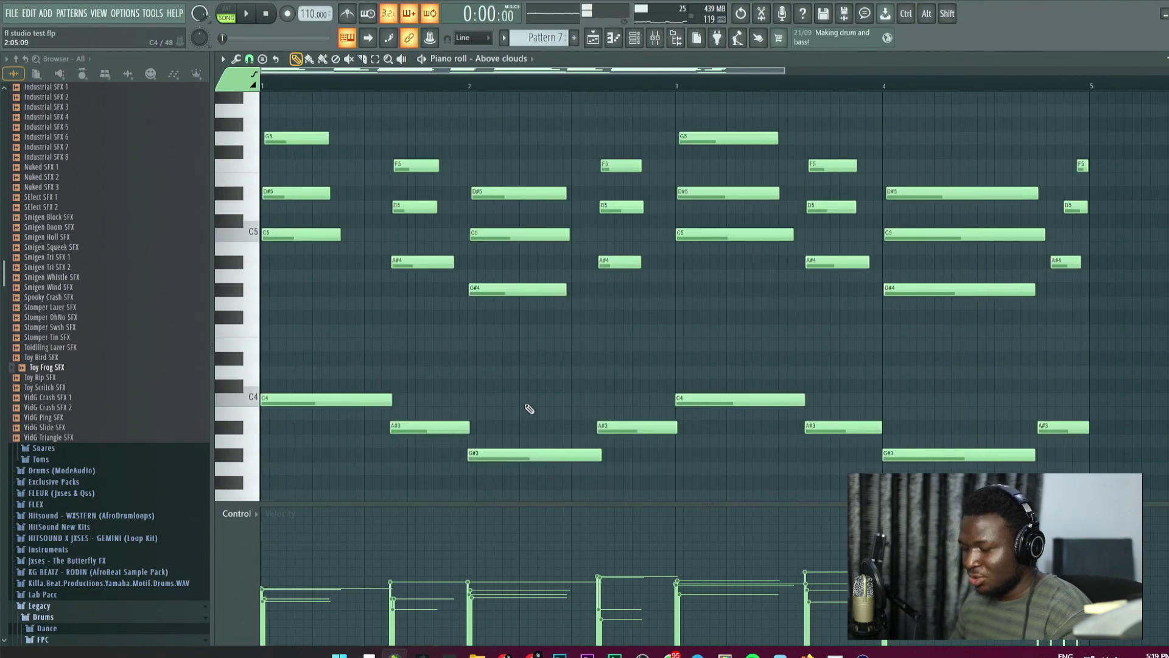
{"action": "key", "text": "alt+q"}
{"action": "left_click", "coordinate": [534, 406]}
Place a helper D5 note at bar 5, apply legato to the Above clouds chords, and delete the helper note.
{"action": "scroll", "coordinate": [1114, 223], "scroll_direction": "up", "scroll_amount": 4}
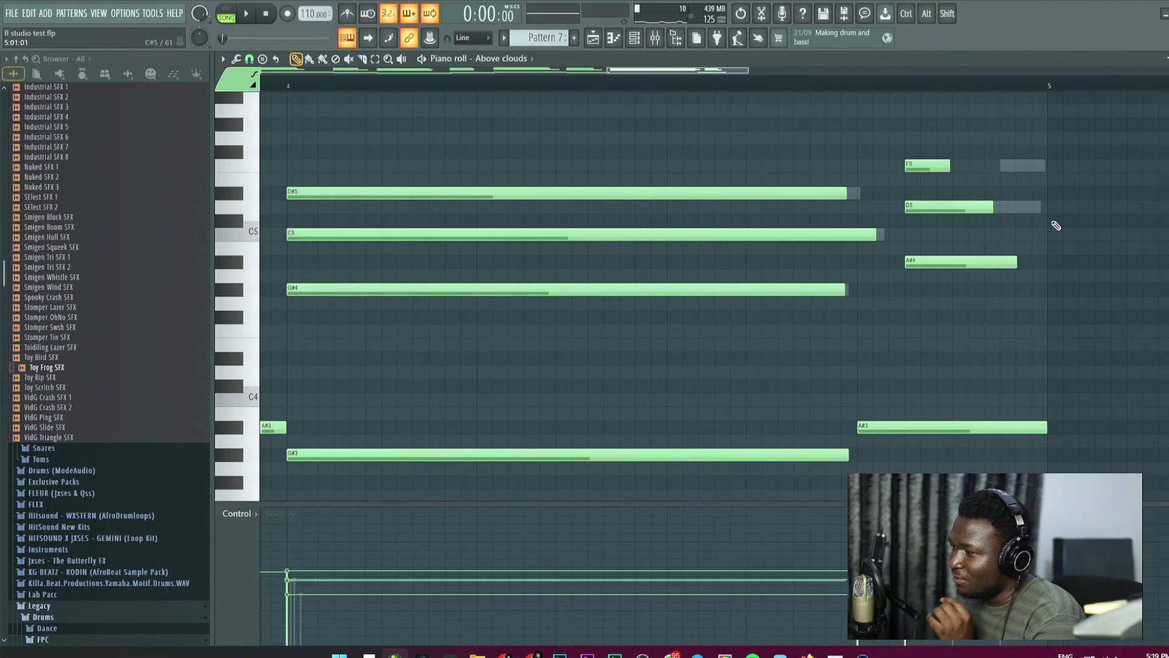
{"action": "left_click", "coordinate": [1049, 207]}
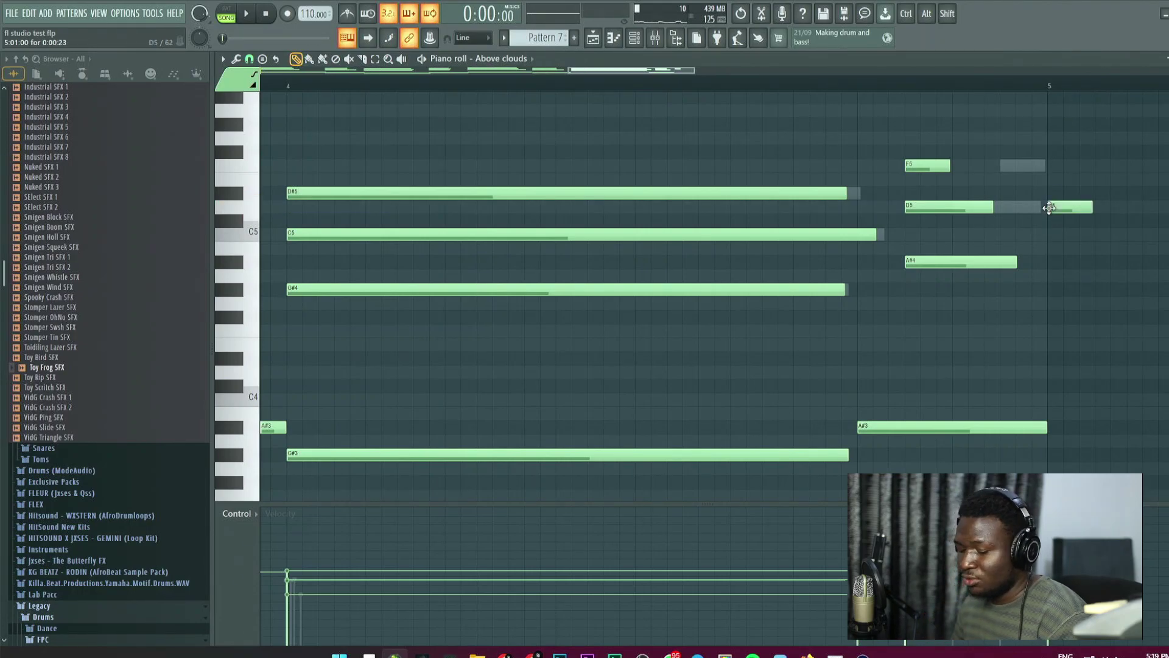
{"action": "key", "text": "ctrl+l"}
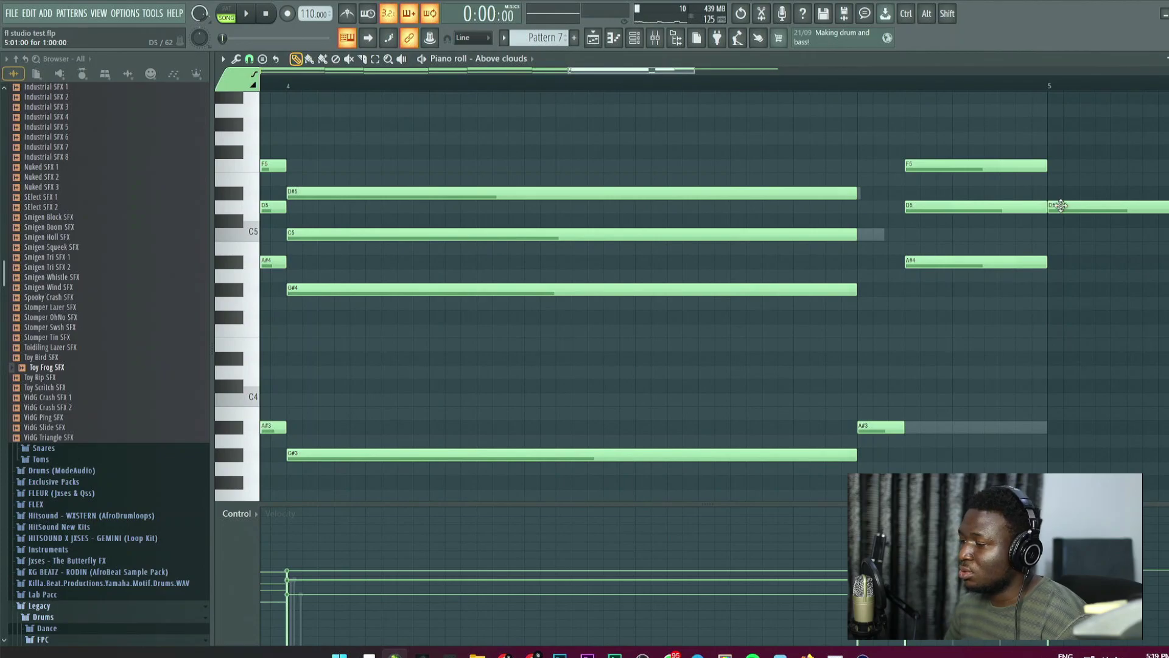
{"action": "right_click", "coordinate": [1092, 206]}
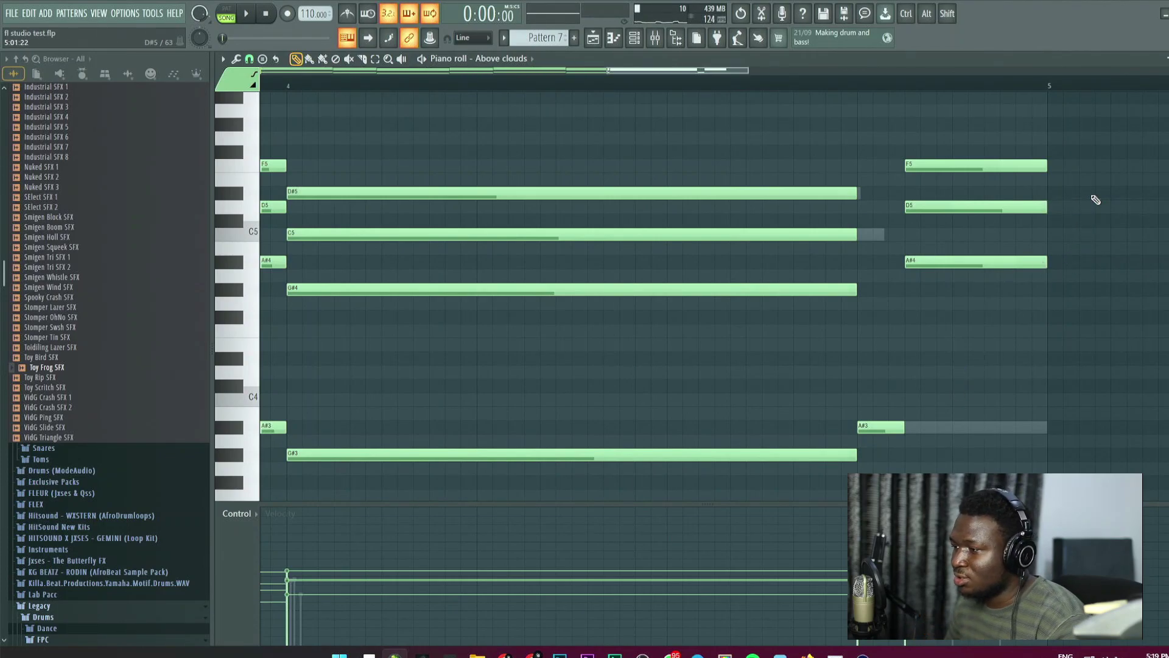
{"action": "scroll", "coordinate": [889, 238], "scroll_direction": "down", "scroll_amount": 4}
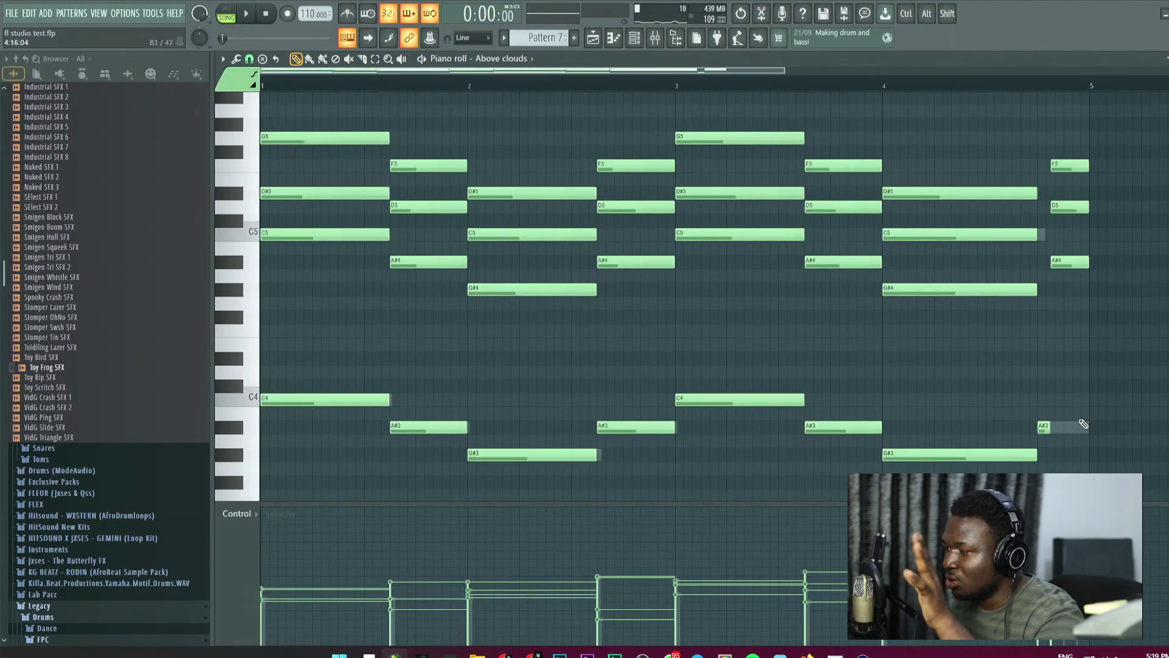
Extend the final A#3 bass note to the end of bar 4 and start playback.
{"action": "scroll", "coordinate": [1116, 431], "scroll_direction": "up", "scroll_amount": 3}
{"action": "scroll", "coordinate": [932, 472], "scroll_direction": "up", "scroll_amount": 1}
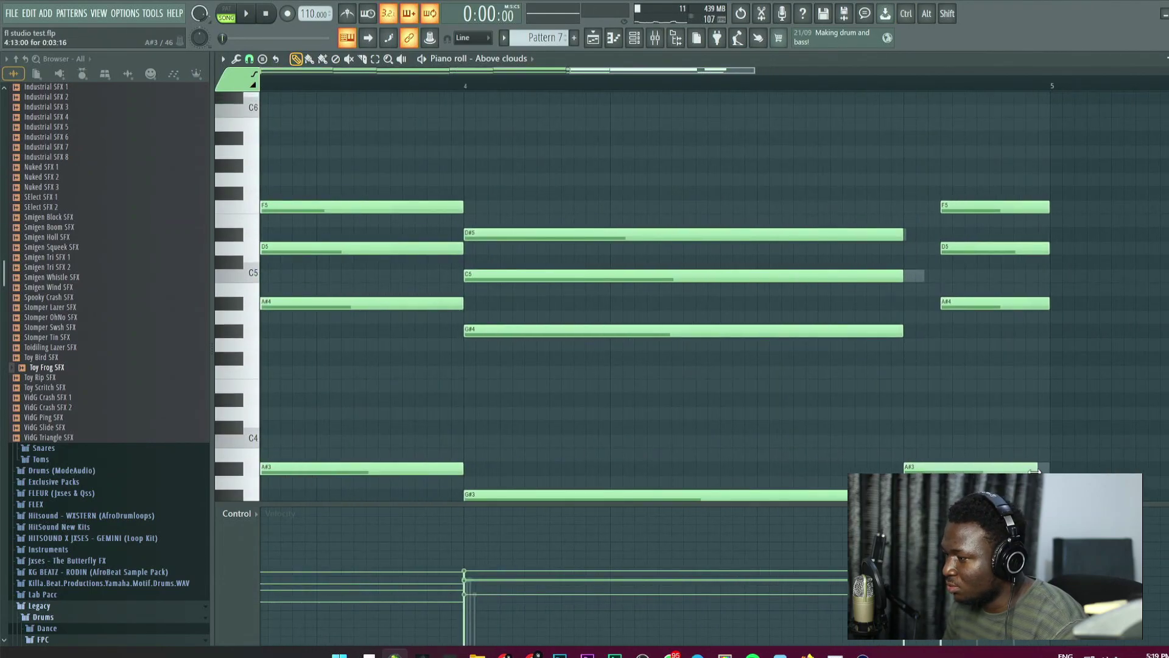
{"action": "key", "text": "space"}
{"action": "scroll", "coordinate": [1026, 396], "scroll_direction": "down", "scroll_amount": 3}
{"action": "scroll", "coordinate": [1024, 329], "scroll_direction": "down", "scroll_amount": 1}
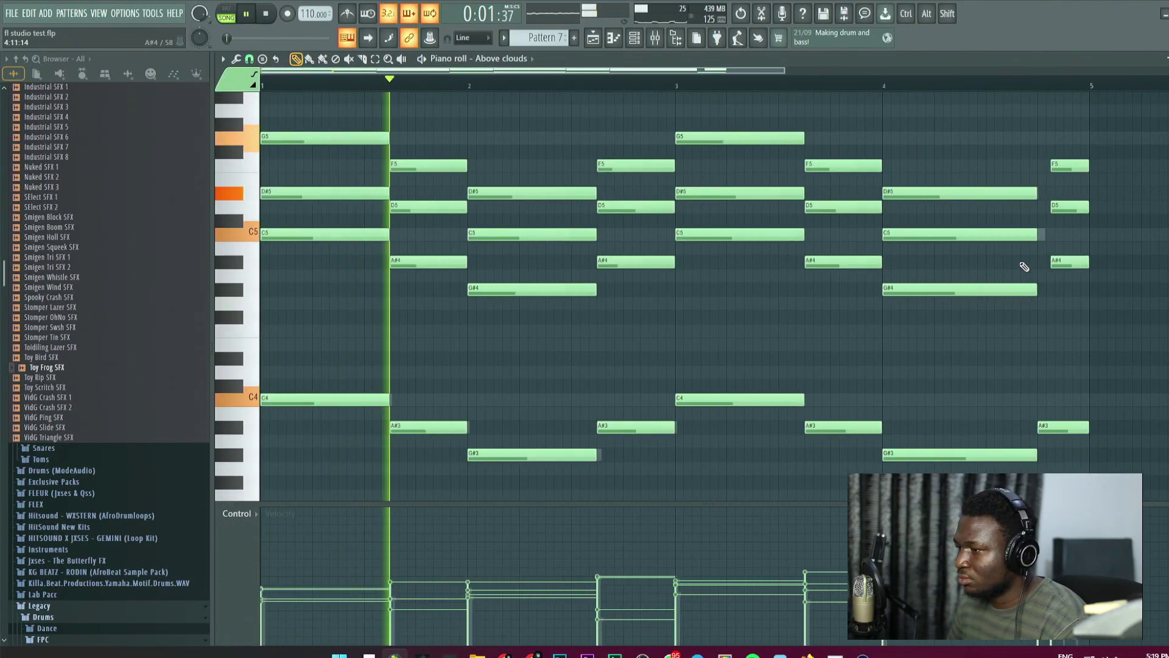
Listen to the song with the Above clouds layer in the playlist, and stop playback.
{"action": "key", "text": "F5"}
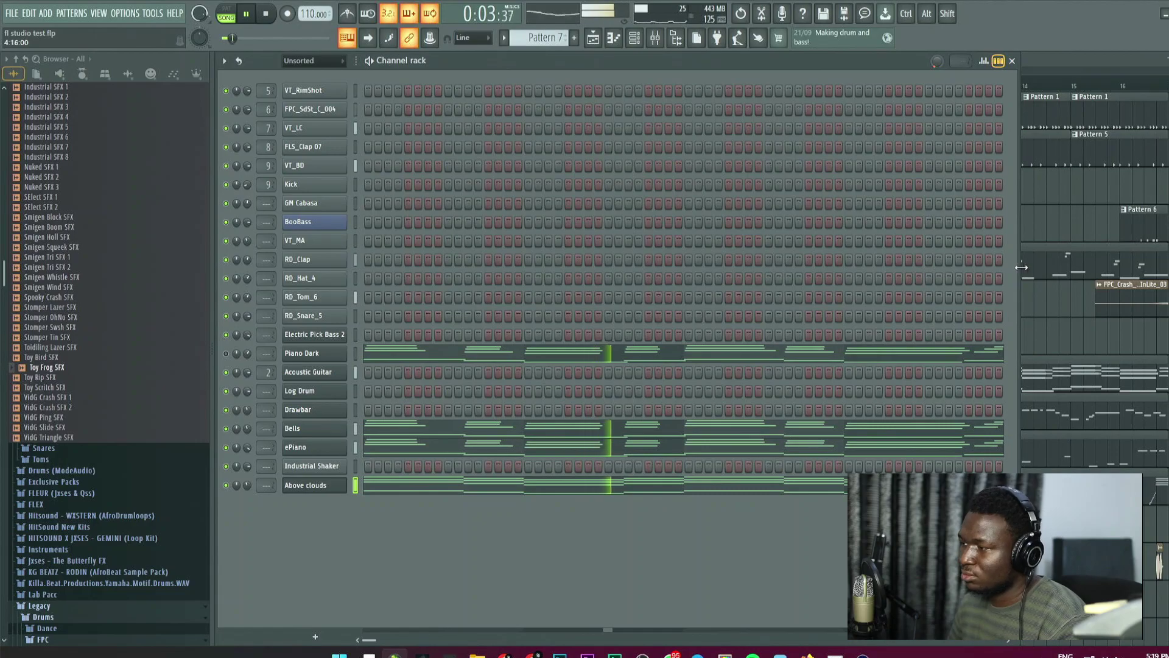
{"action": "scroll", "coordinate": [1096, 321], "scroll_direction": "down", "scroll_amount": 1}
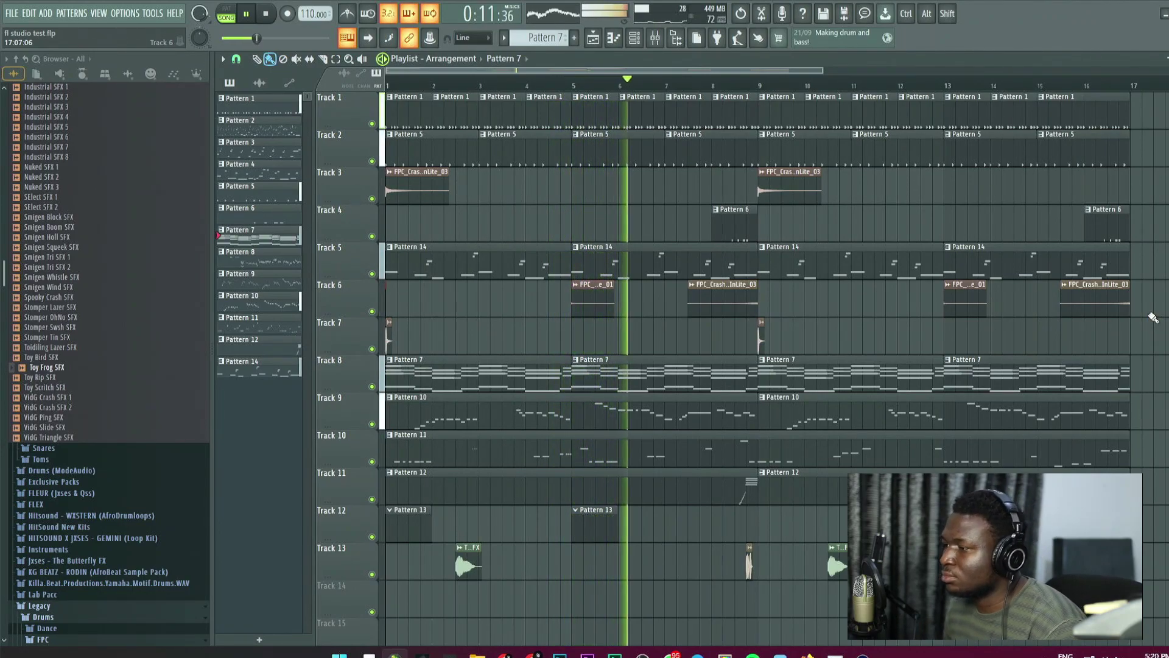
{"action": "key", "text": "space"}
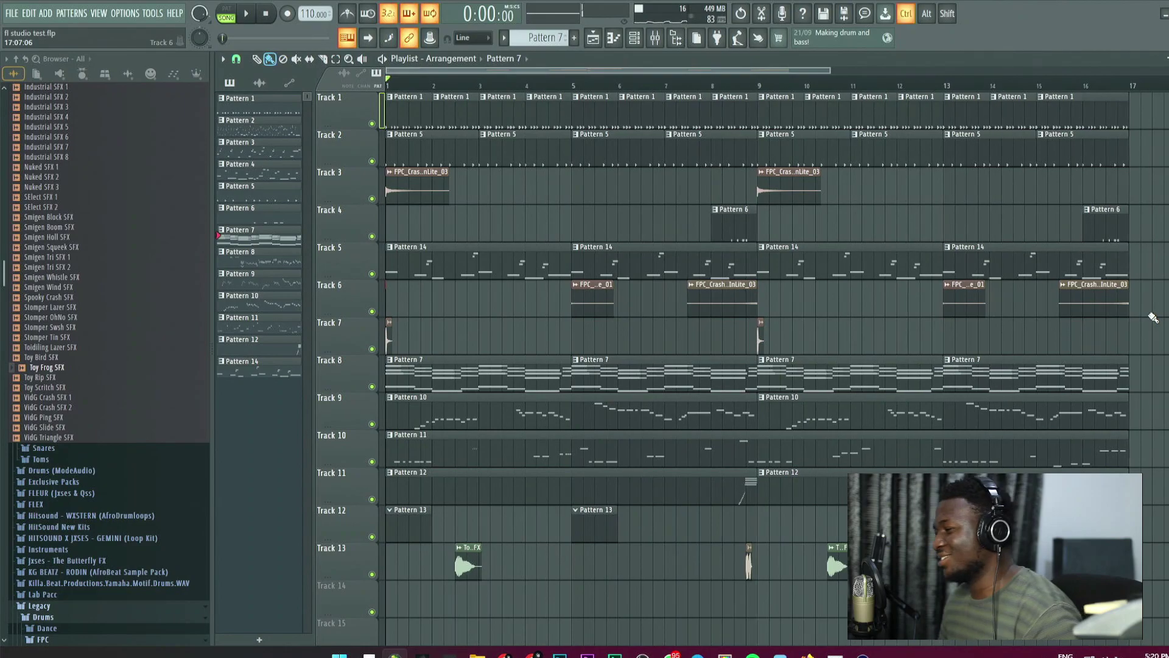
Duplicate all playlist clips so the copy starts at about bar 17, and clear the selection.
{"action": "scroll", "coordinate": [1153, 317], "scroll_direction": "down", "scroll_amount": 5, "text": "ctrl"}
{"action": "scroll", "coordinate": [1153, 317], "scroll_direction": "down", "scroll_amount": 2, "text": "ctrl"}
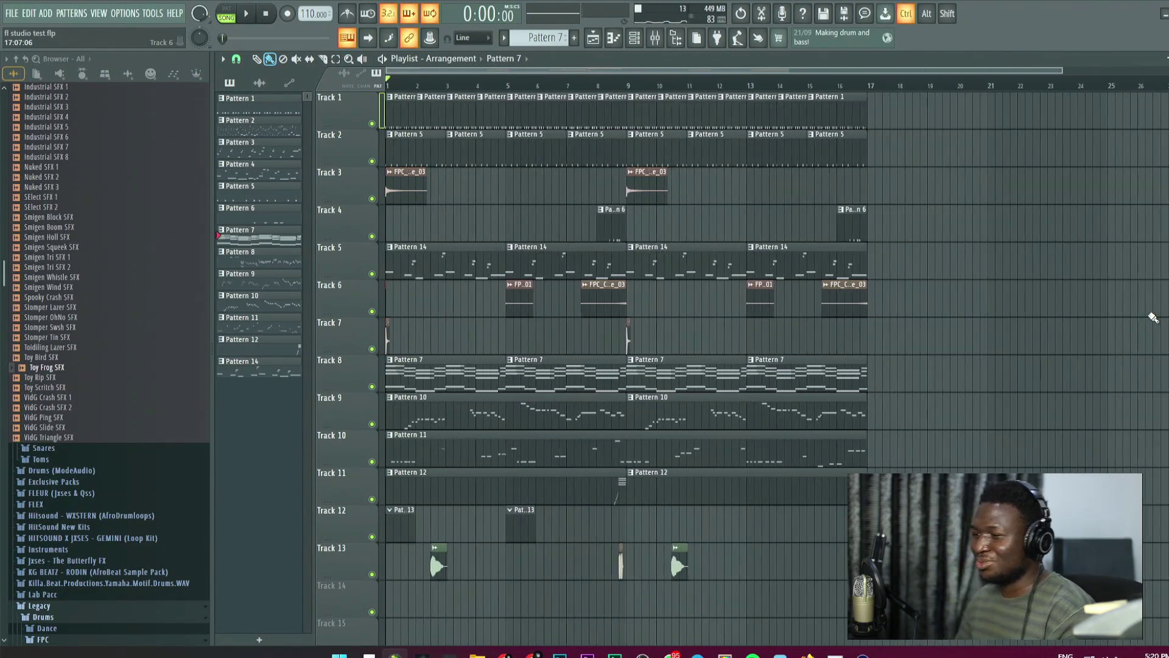
{"action": "key", "text": "ctrl+a"}
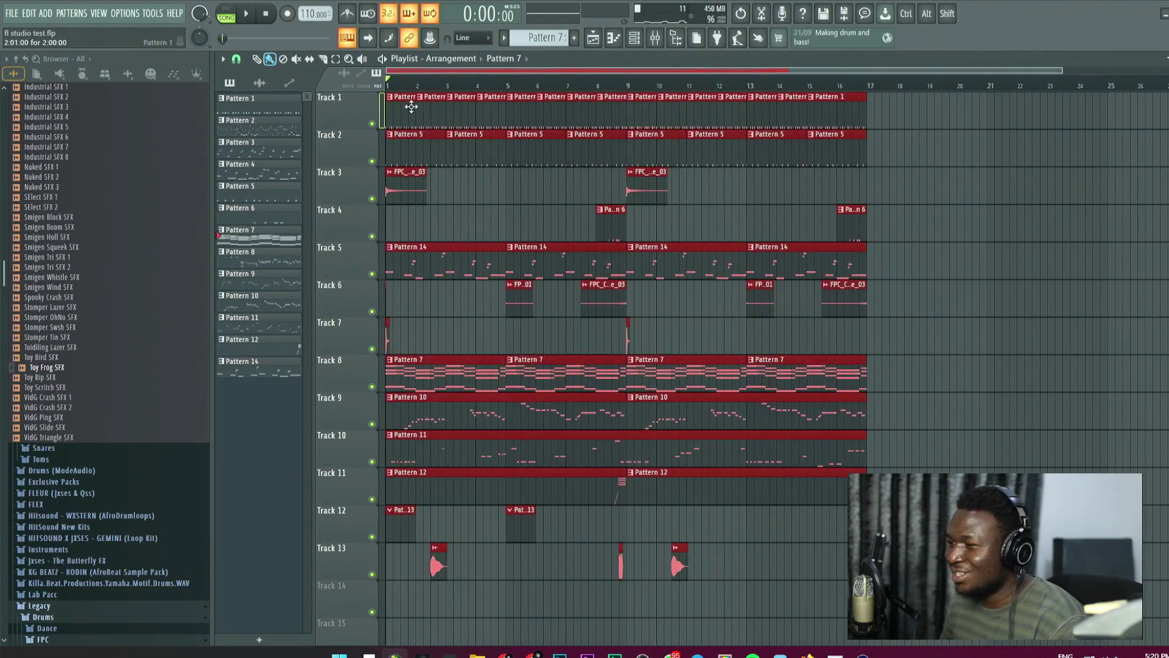
{"action": "left_click_drag", "start_coordinate": [400, 112], "coordinate": [878, 115], "text": "shift"}
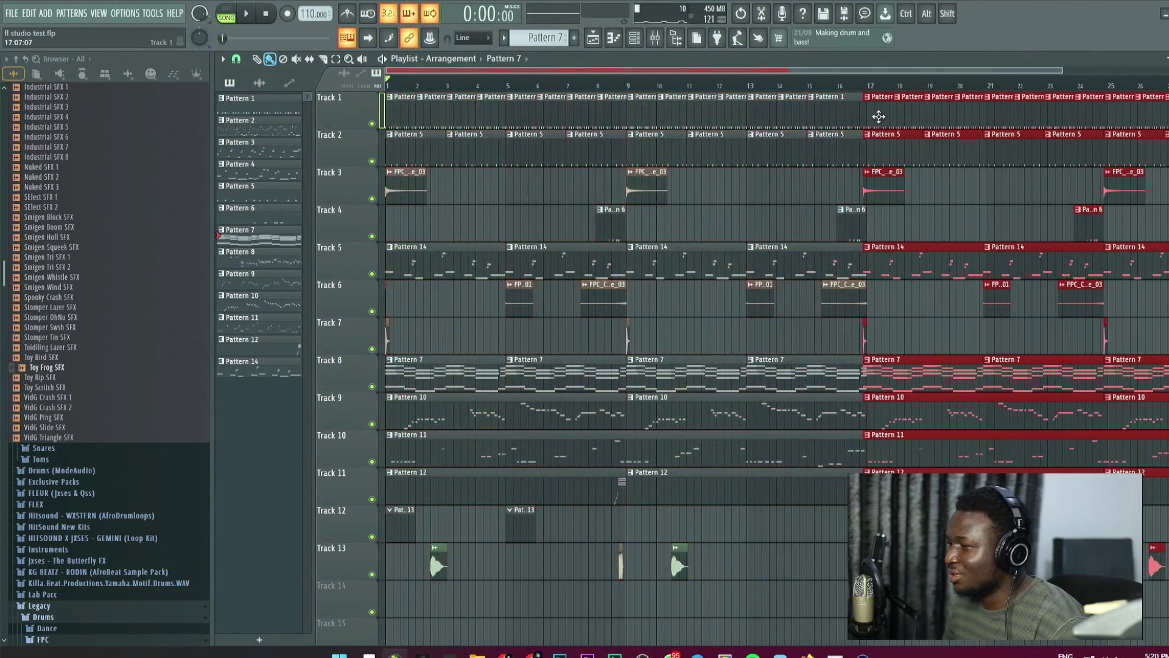
{"action": "left_click", "coordinate": [434, 331], "text": "ctrl"}
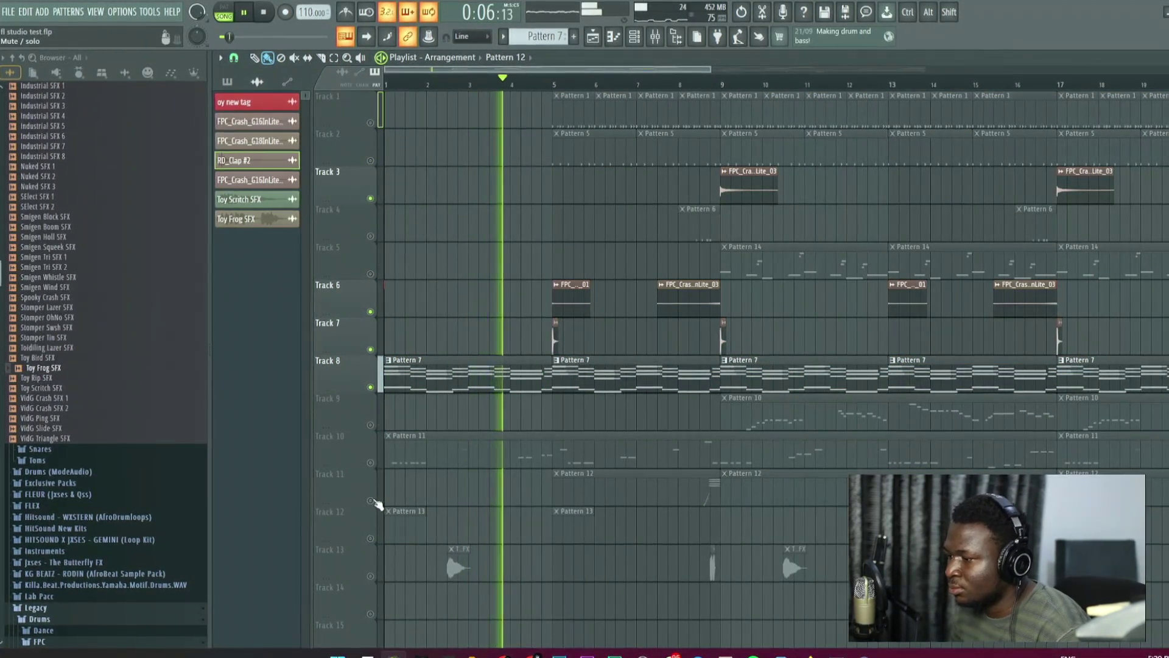
Unmute Tracks 11 and 10, and trim the start of the first Pattern 11 clip to bar 5.
{"action": "left_click", "coordinate": [371, 501]}
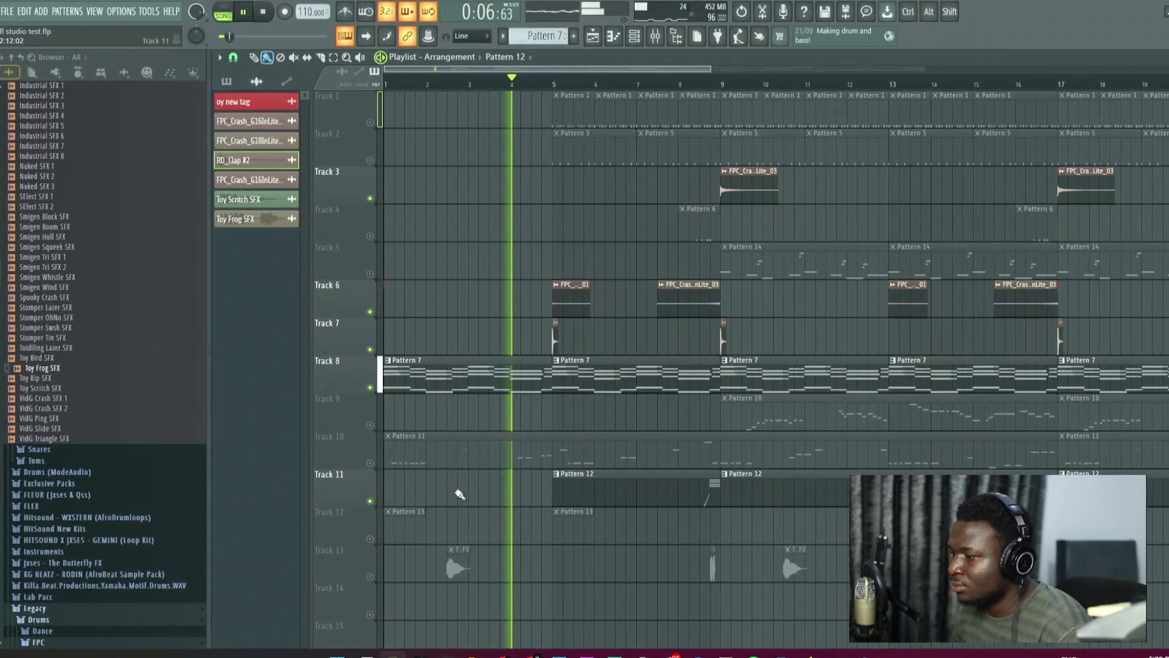
{"action": "left_click", "coordinate": [368, 465]}
{"action": "left_click_drag", "start_coordinate": [383, 453], "coordinate": [552, 467]}
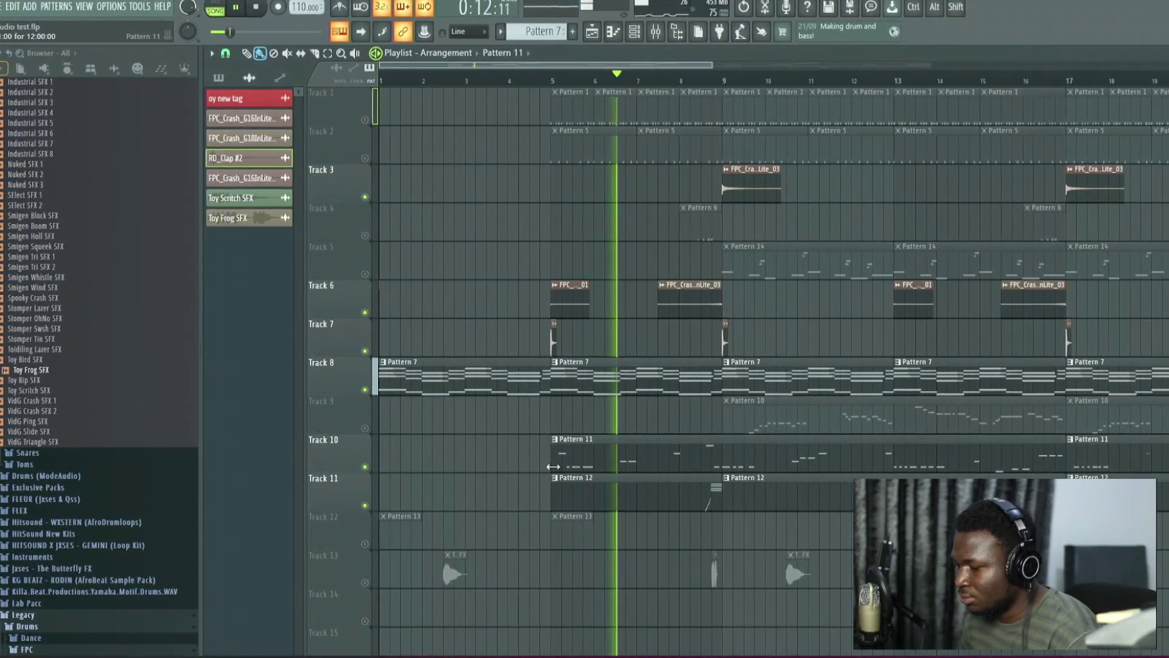
Delete the Pattern 11 clip between bars 9 and 17 on Track 10, and move the following Pattern 11 clip to start at bar 9.
{"action": "left_click", "coordinate": [719, 462]}
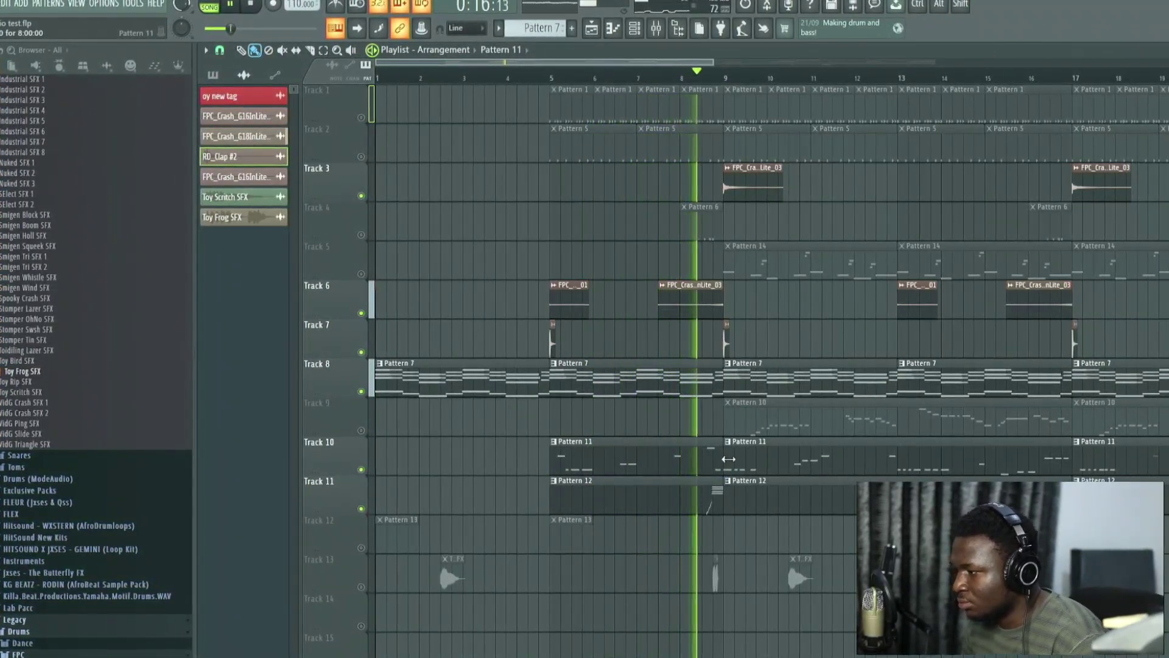
{"action": "scroll", "coordinate": [728, 459], "scroll_direction": "down", "scroll_amount": 3}
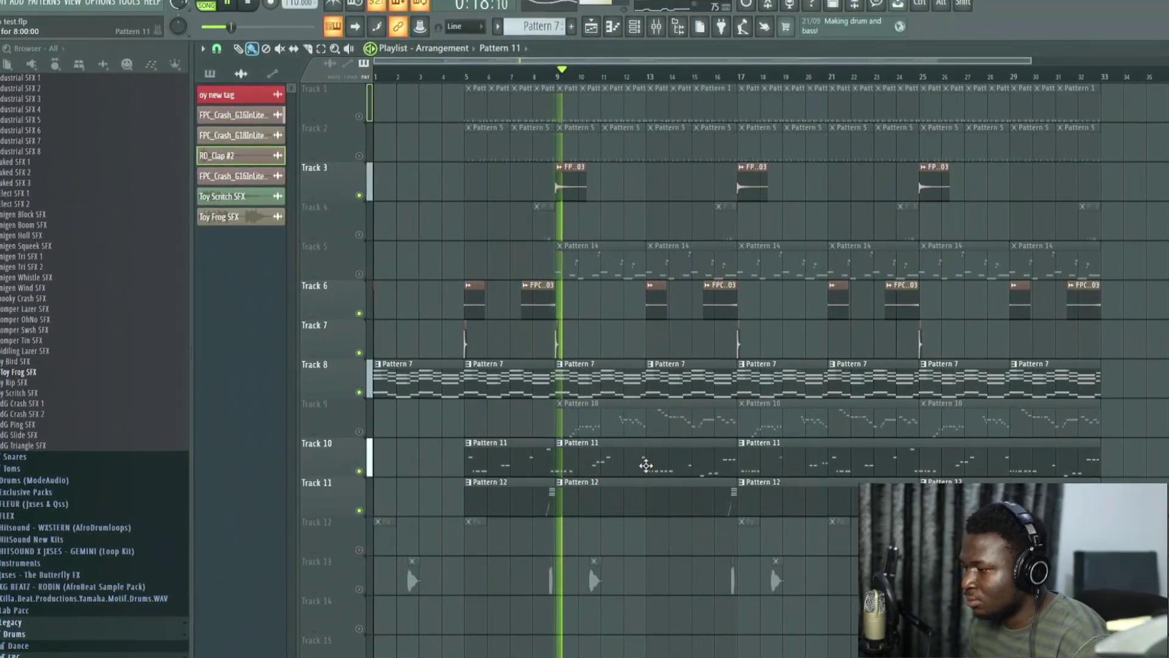
{"action": "right_click", "coordinate": [646, 466]}
{"action": "key", "text": "space"}
{"action": "key", "text": "space"}
{"action": "left_click_drag", "start_coordinate": [762, 459], "coordinate": [570, 457]}
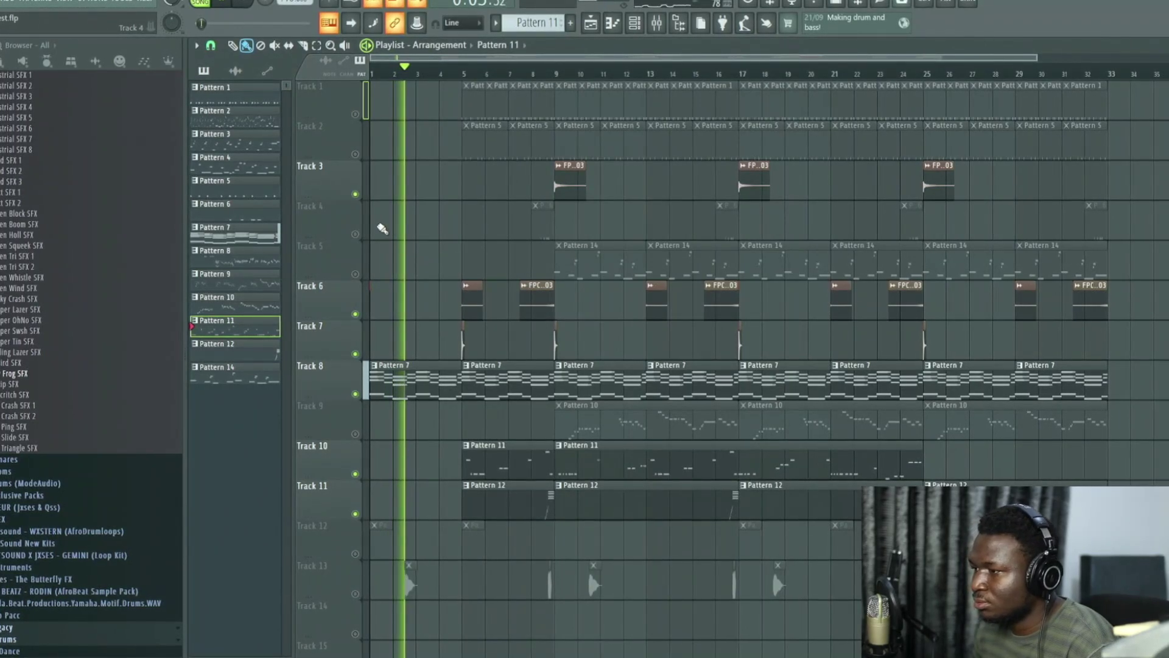
Unmute Tracks 4, 1 and 2, and delete the two Pattern 5 clips before bar 9 on Track 2.
{"action": "left_click", "coordinate": [355, 235]}
{"action": "right_click", "coordinate": [535, 142]}
{"action": "right_click", "coordinate": [477, 136]}
{"action": "left_click", "coordinate": [352, 112]}
{"action": "left_click", "coordinate": [351, 152]}
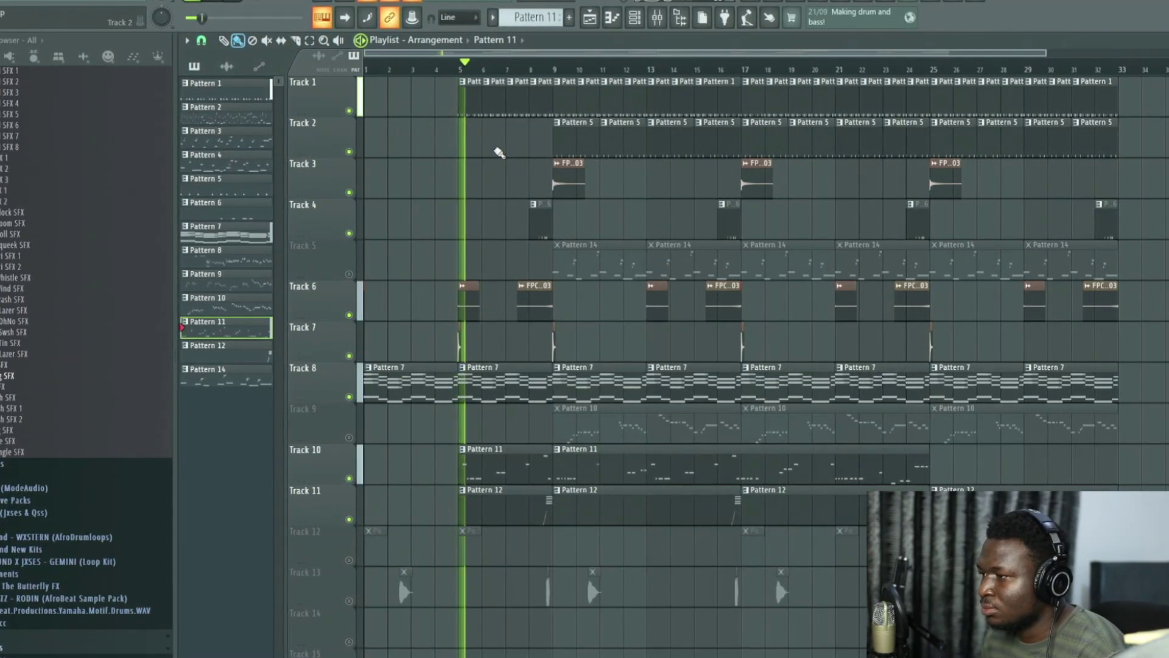
Delete the Pattern 1 clips between bars 5 and 9 on Track 1.
{"action": "scroll", "coordinate": [502, 149], "scroll_direction": "up", "scroll_amount": 3, "text": "ctrl"}
{"action": "scroll", "coordinate": [503, 150], "scroll_direction": "left", "scroll_amount": 2}
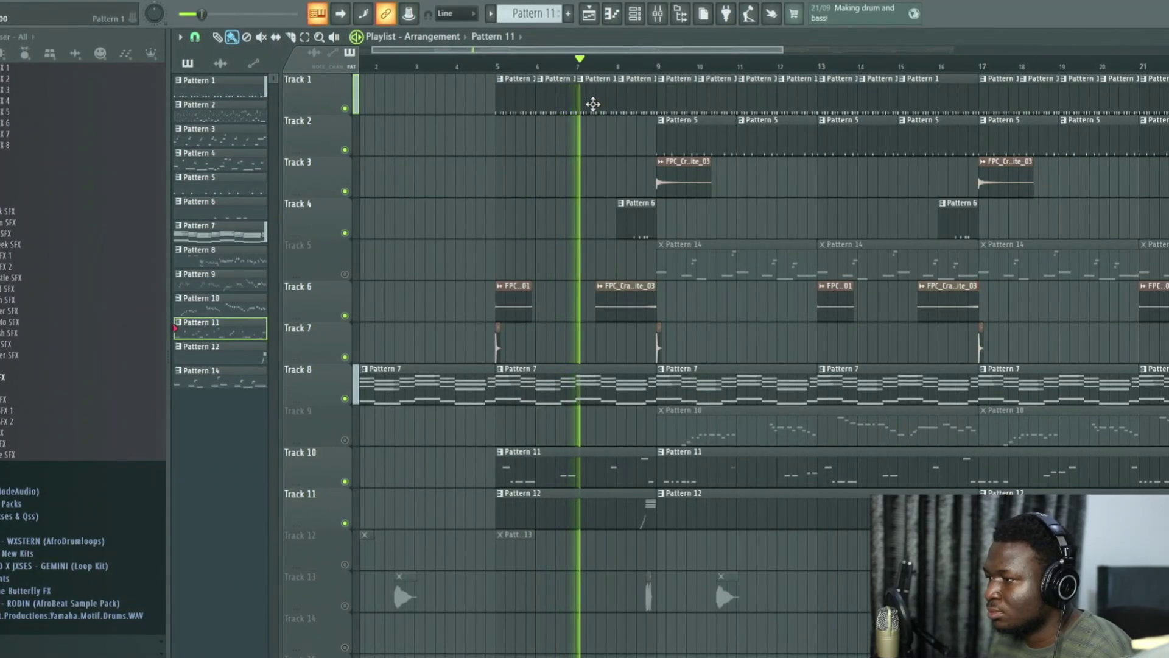
{"action": "right_click", "coordinate": [512, 101]}
{"action": "right_click", "coordinate": [551, 100]}
{"action": "right_click", "coordinate": [600, 100]}
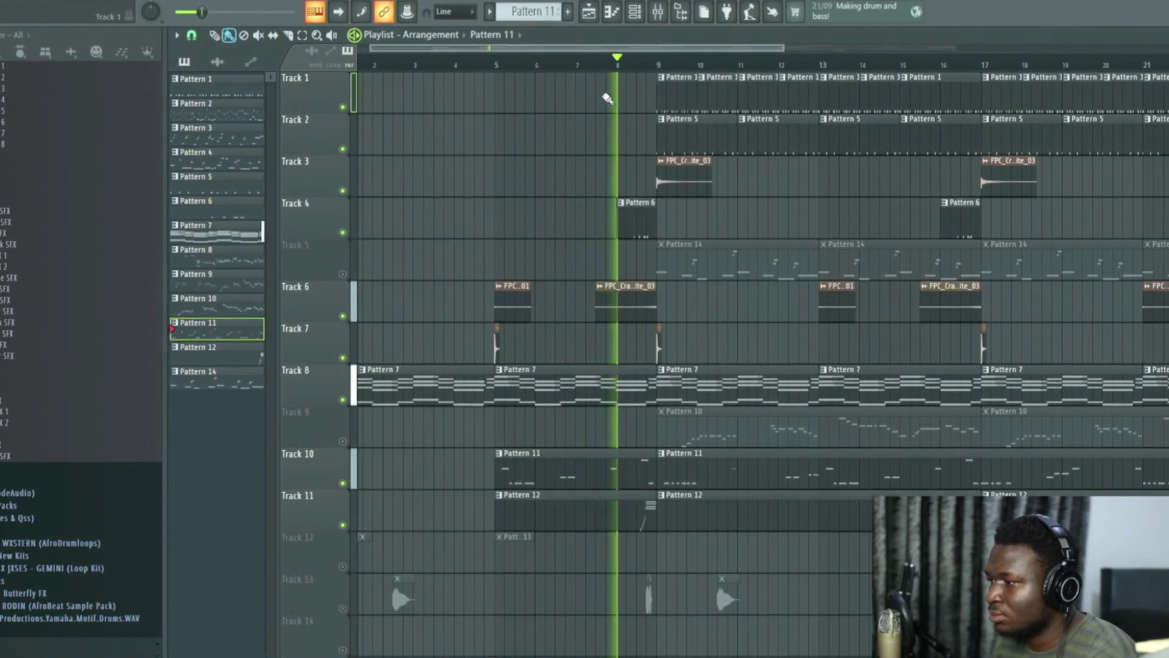
Unmute Tracks 5 and 9 so the Pattern 14 and Pattern 10 clips play.
{"action": "scroll", "coordinate": [637, 135], "scroll_direction": "up", "scroll_amount": 3, "text": "ctrl"}
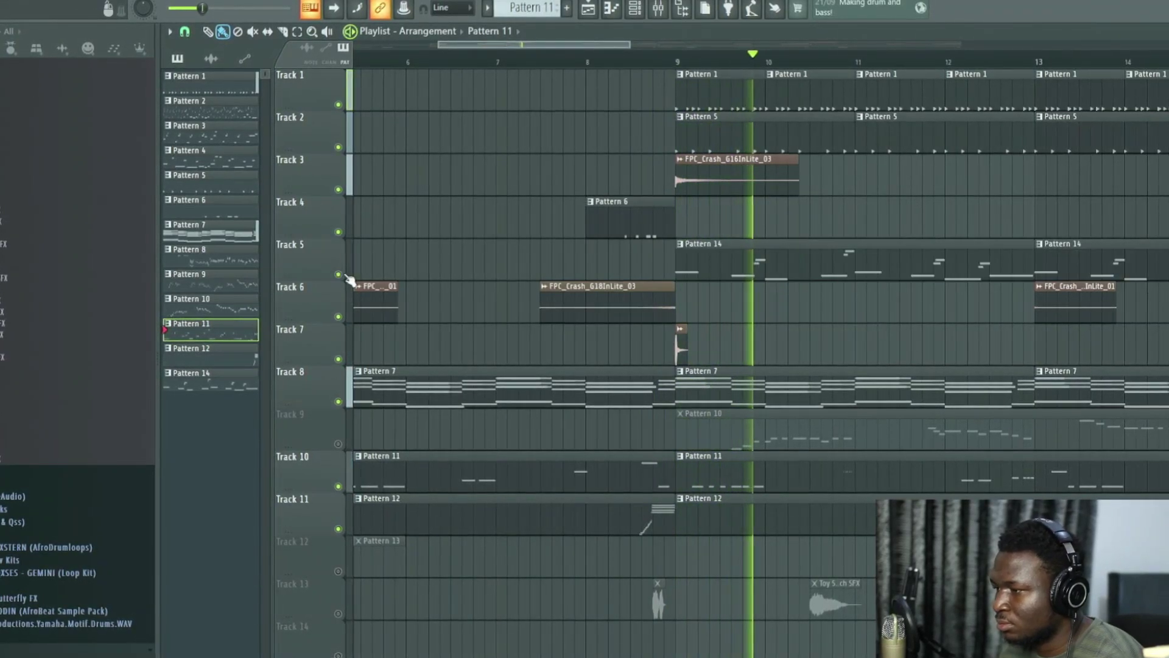
{"action": "scroll", "coordinate": [496, 274], "scroll_direction": "down", "scroll_amount": 3, "text": "ctrl"}
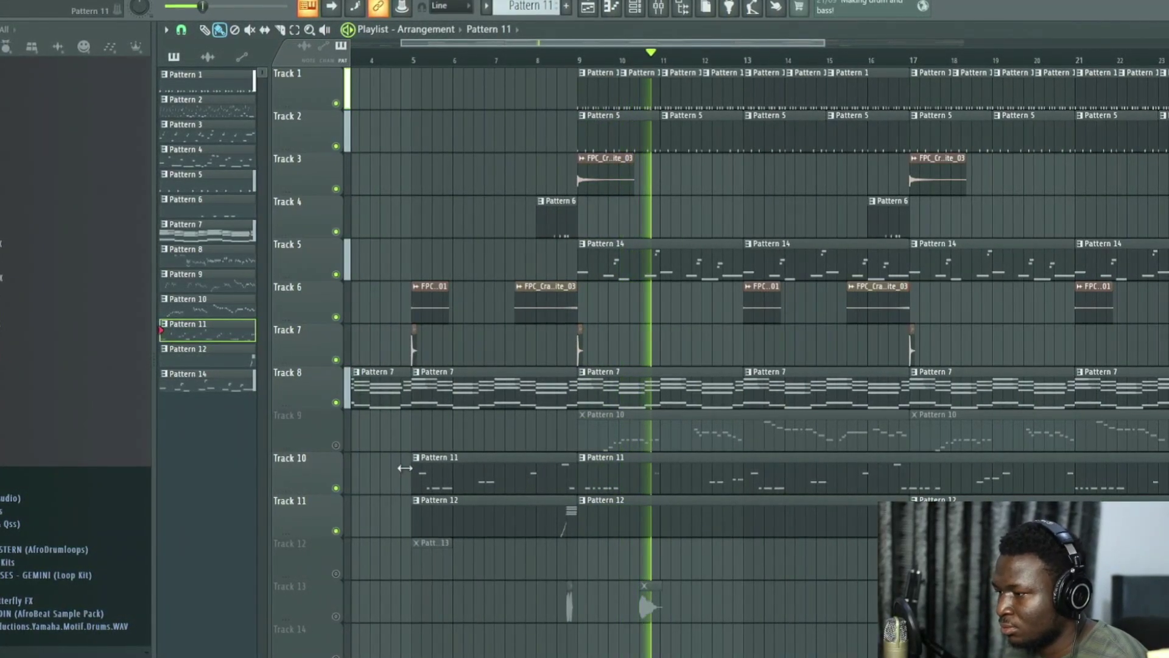
{"action": "left_click", "coordinate": [336, 446]}
{"action": "scroll", "coordinate": [453, 442], "scroll_direction": "down", "scroll_amount": 3, "text": "ctrl"}
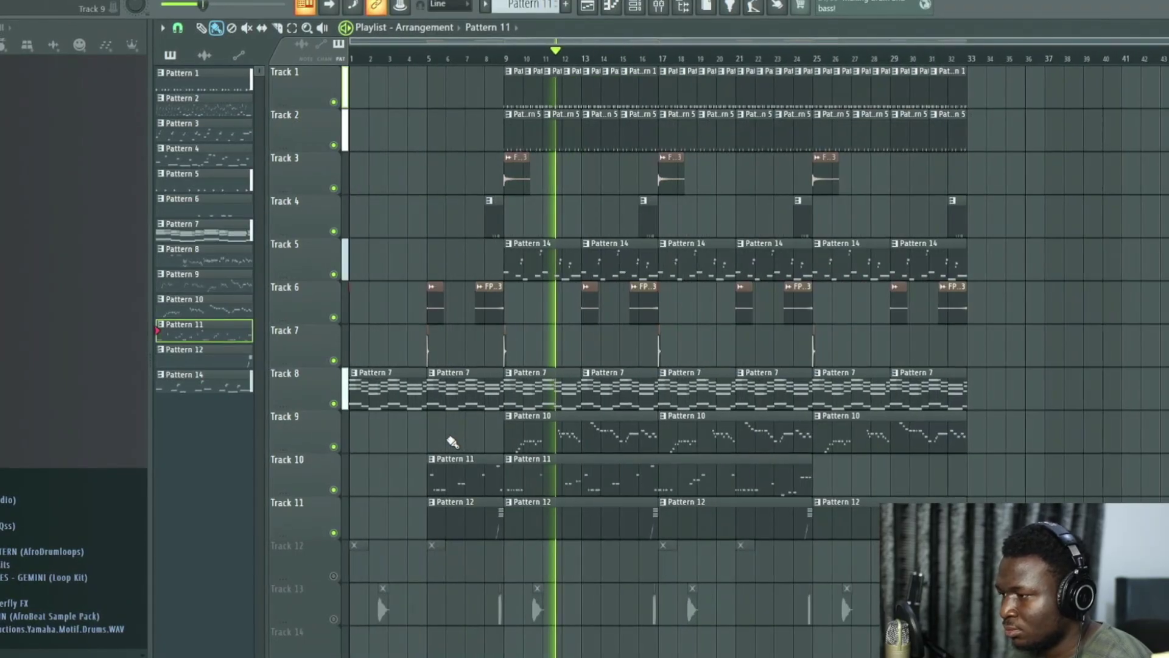